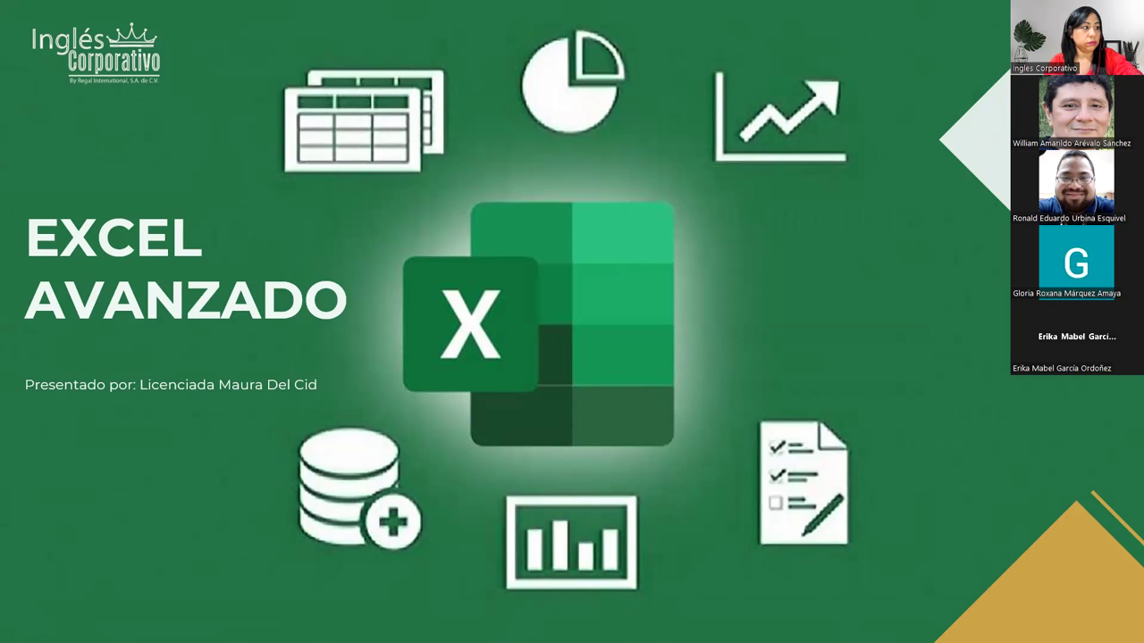
Bring the La Ruleta Aleatoria wheel window forward, reload it and maximize it.
key("alt+Tab")
key("F5")
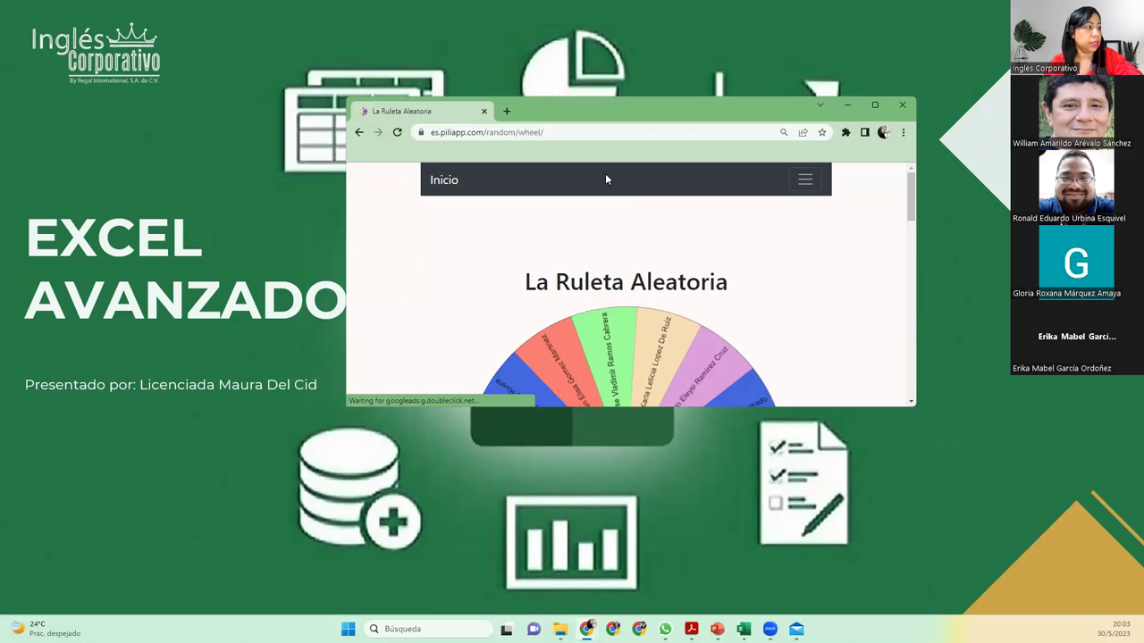
double_click(748, 105)
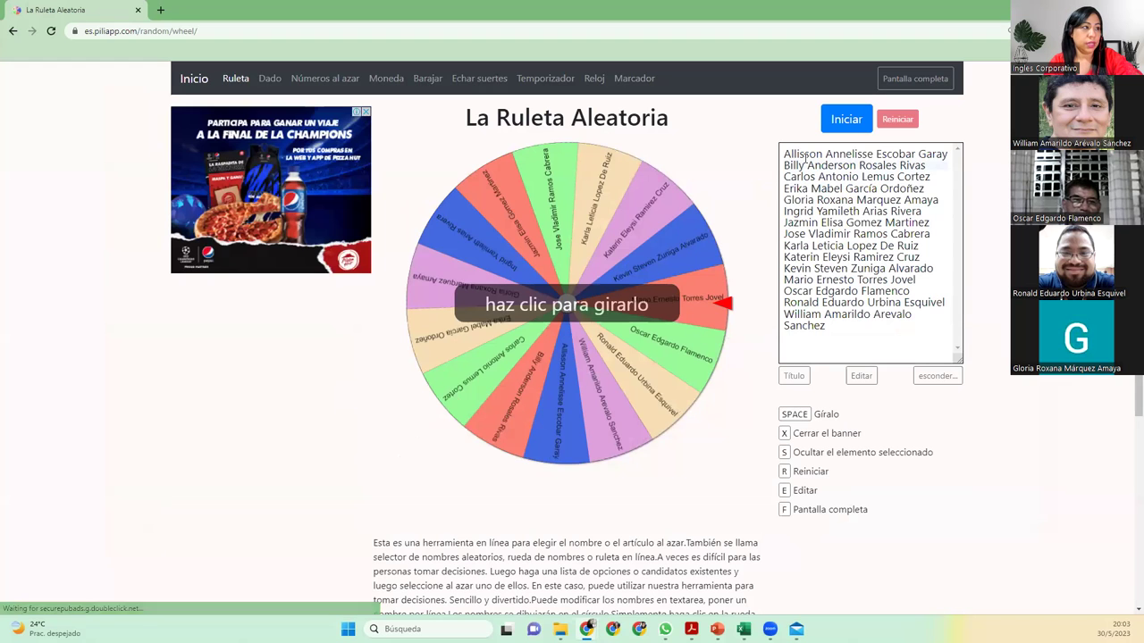
Select the wheel's participant name list and open it for editing.
left_click_drag(870, 312, 872, 331)
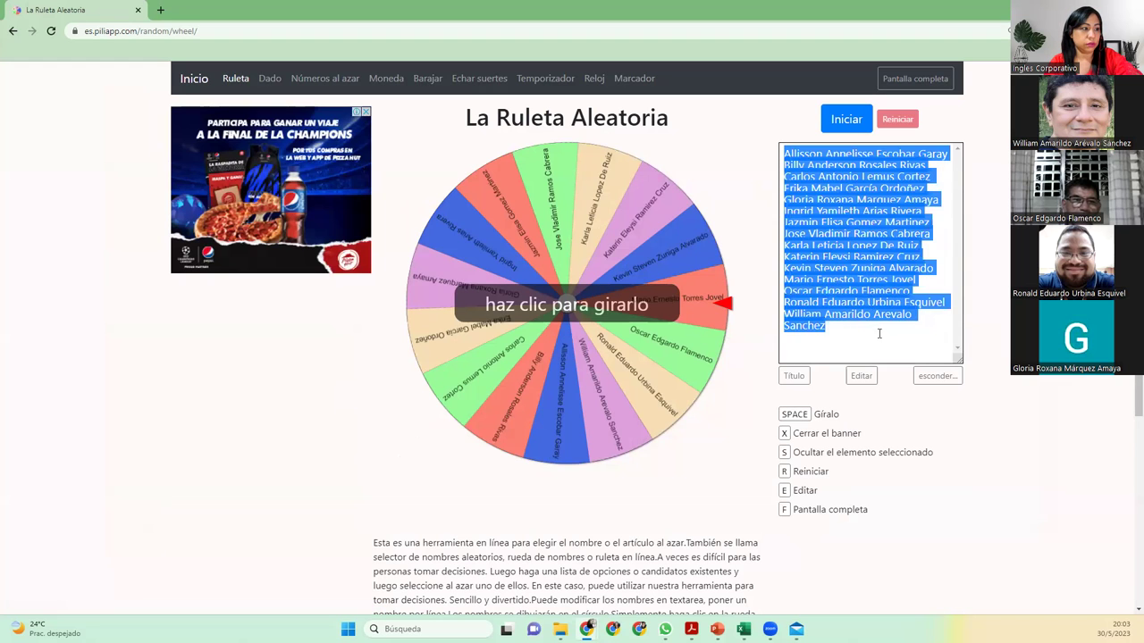
left_click(876, 337)
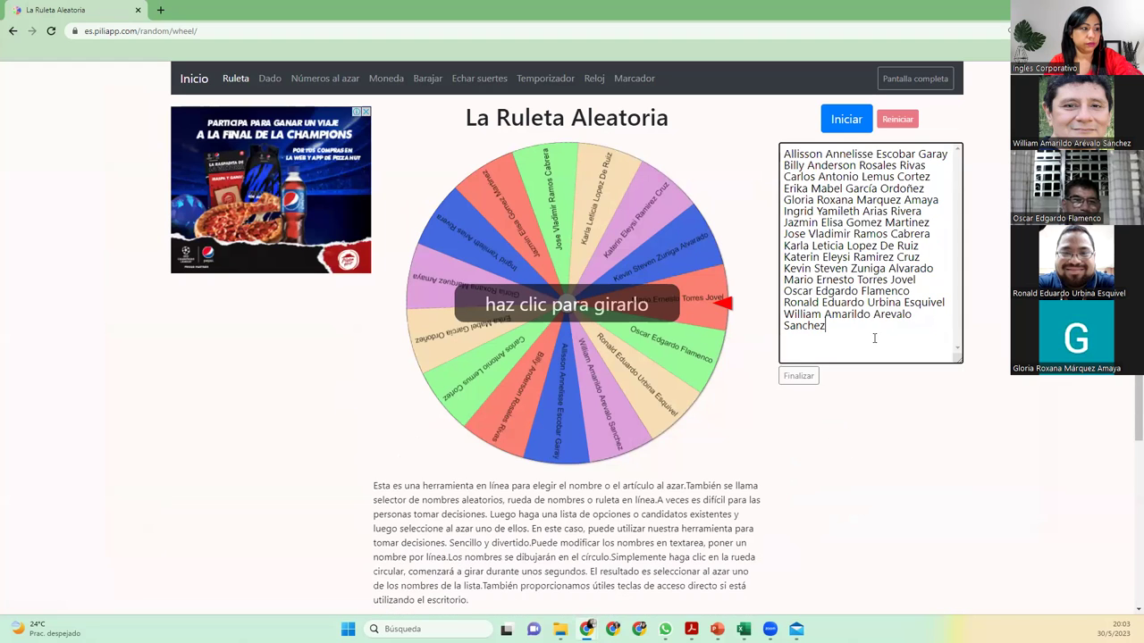
left_click(807, 377)
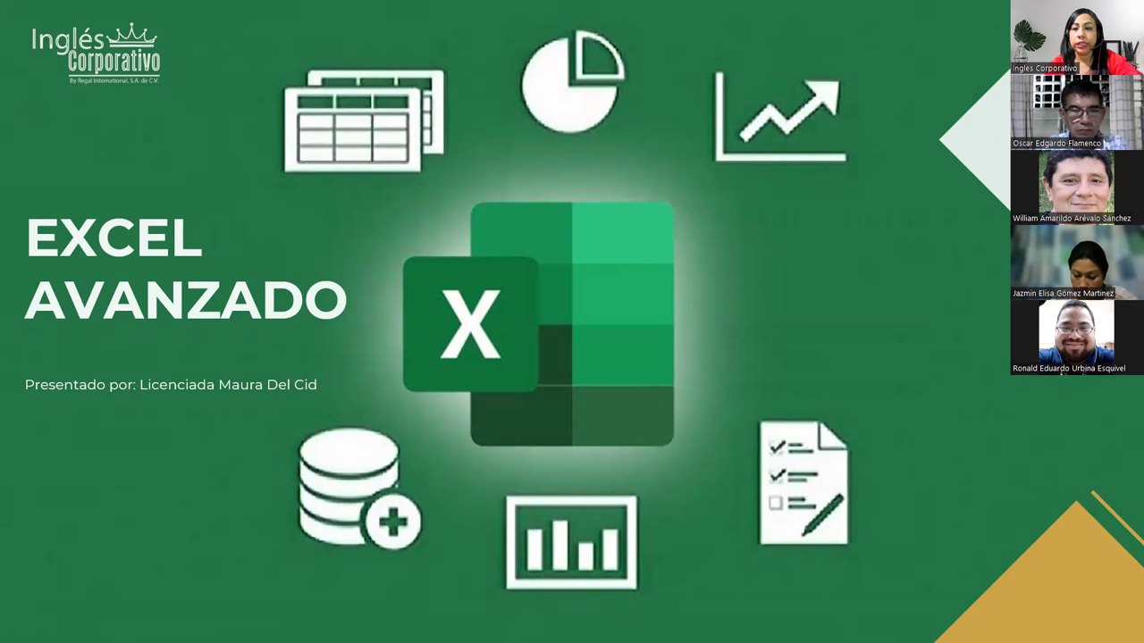
Advance two slides, from the title through Sesión 12 to the Agenda slide.
key("Right")
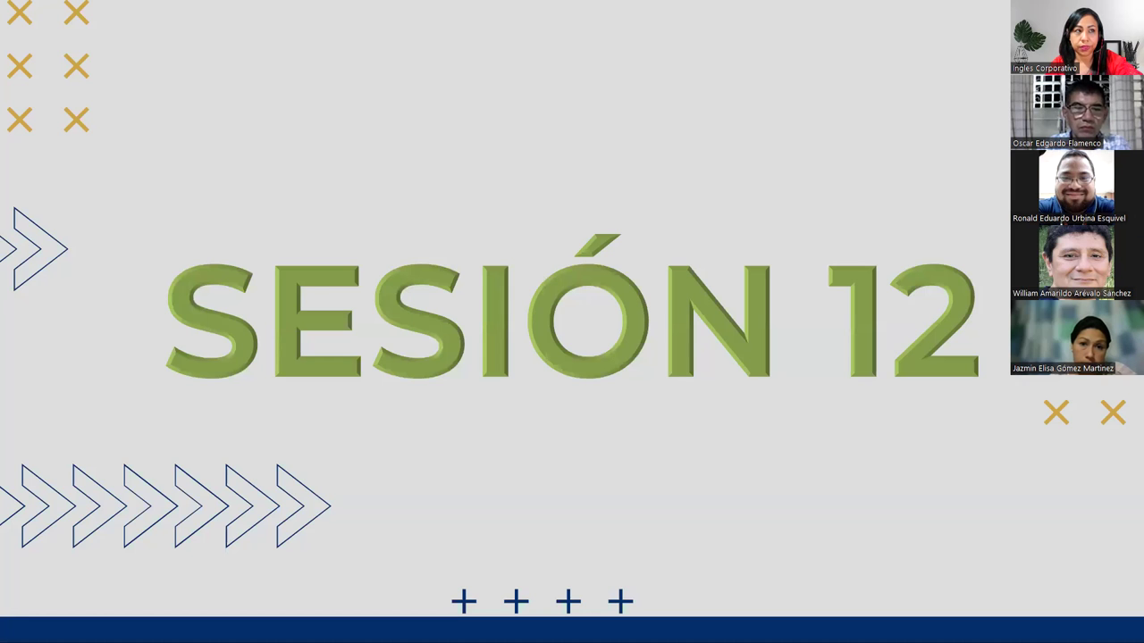
key("Right")
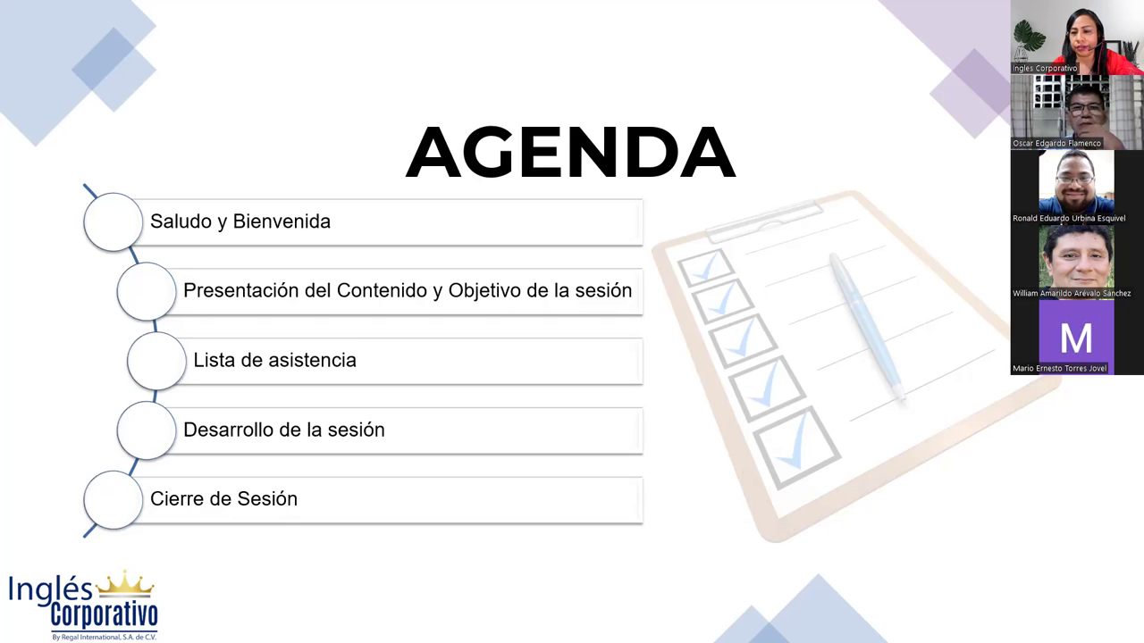
Advance two slides, via the session content slide, to OBJETIVO SESIÓN 12.
key("Right")
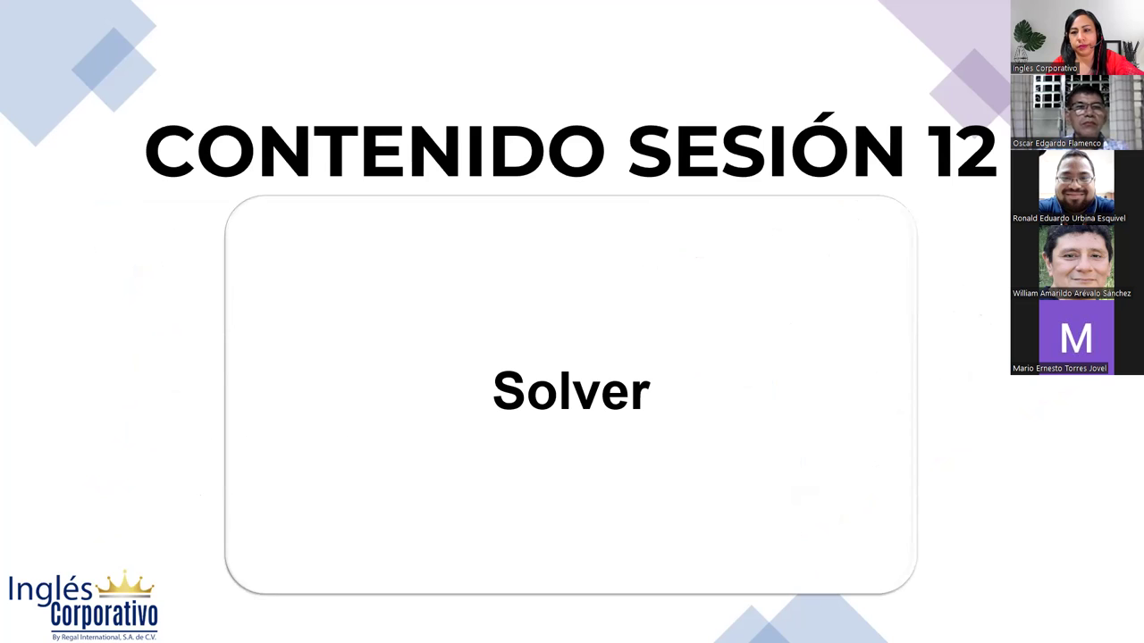
key("Right")
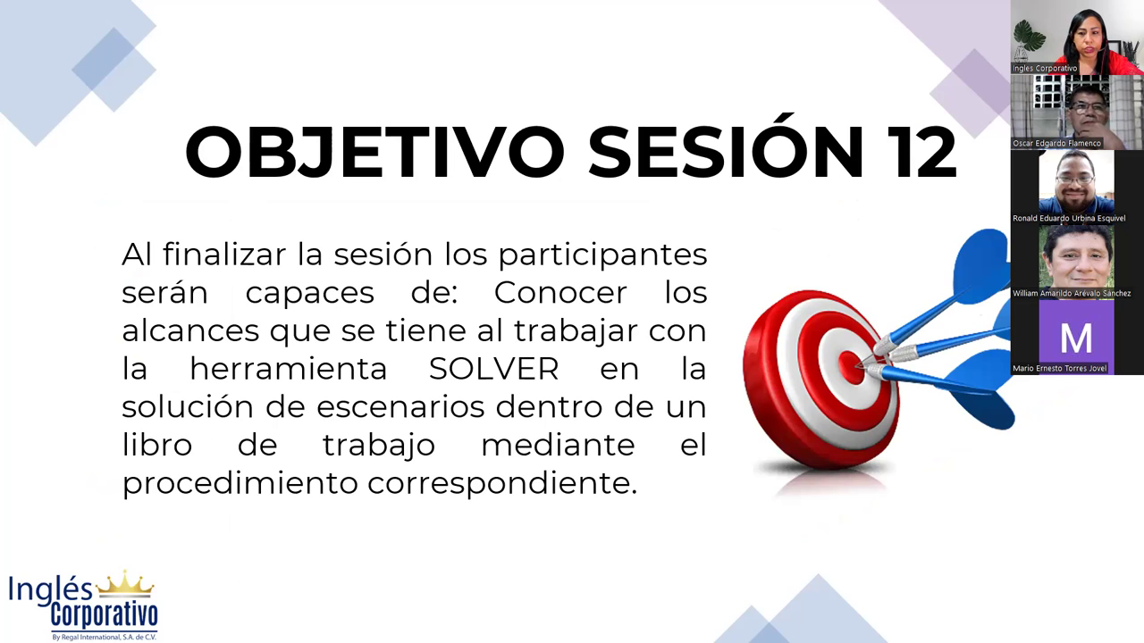
Move forward one slide to the SOLVER add-in definition slide.
key("Right")
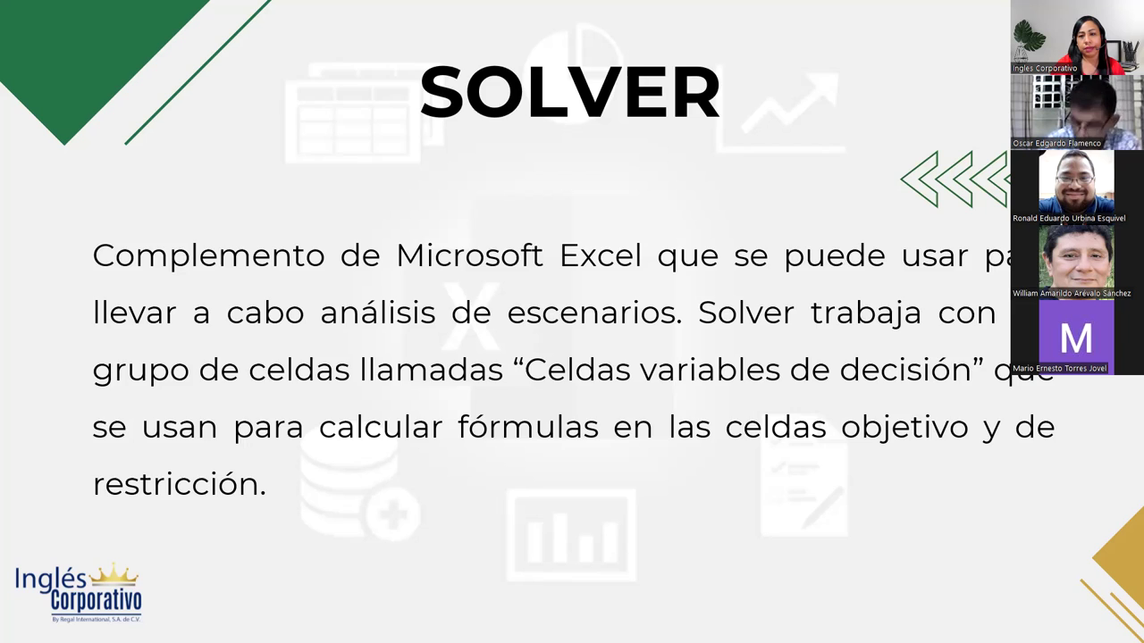
Move forward one slide to ACTIVAR SOLVER, listing the add-in activation steps.
key("Right")
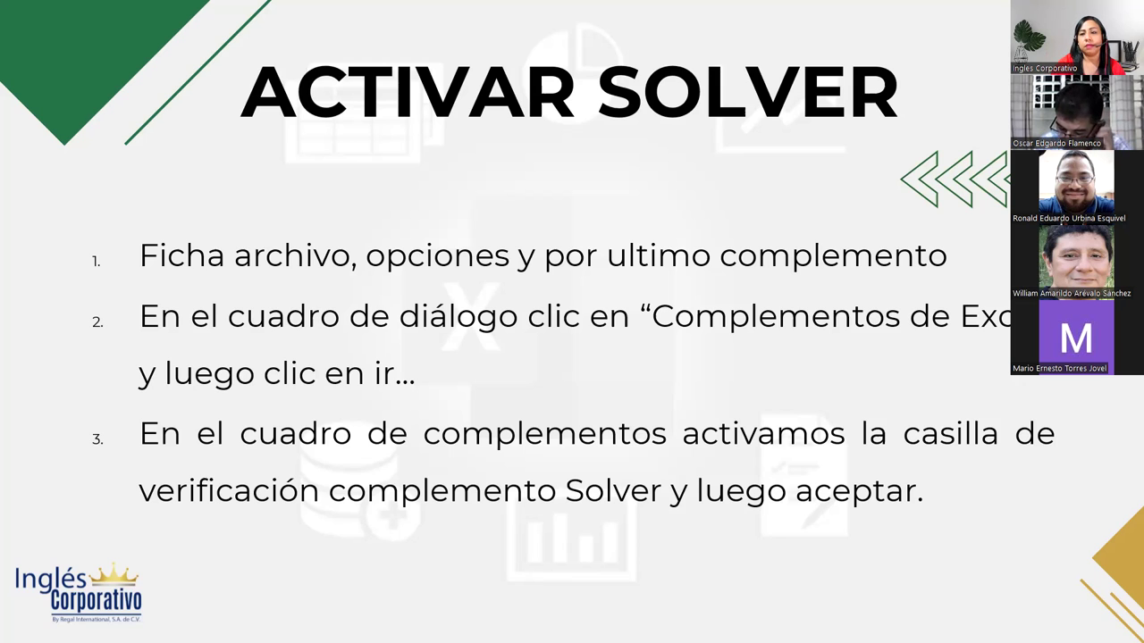
Advance one slide to RESTRICCIONES SOLVER, showing the four constraint-adding steps.
key("Right")
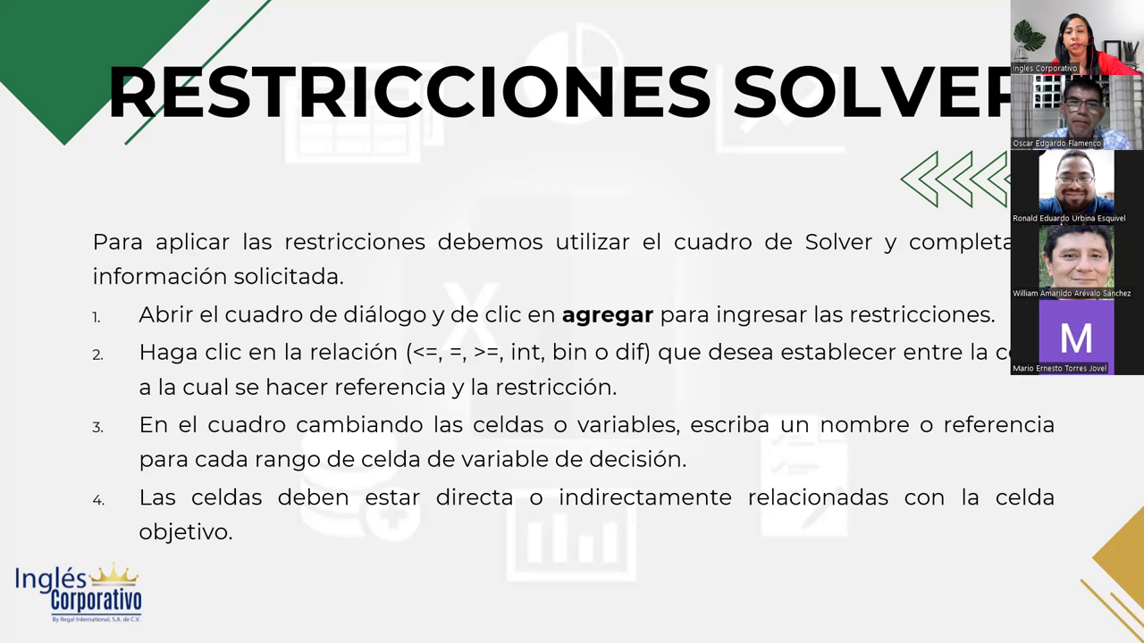
Advance to the DESARROLLO slide leading into the Práctica sesión 12 pizza-sales sheet.
key("Right")
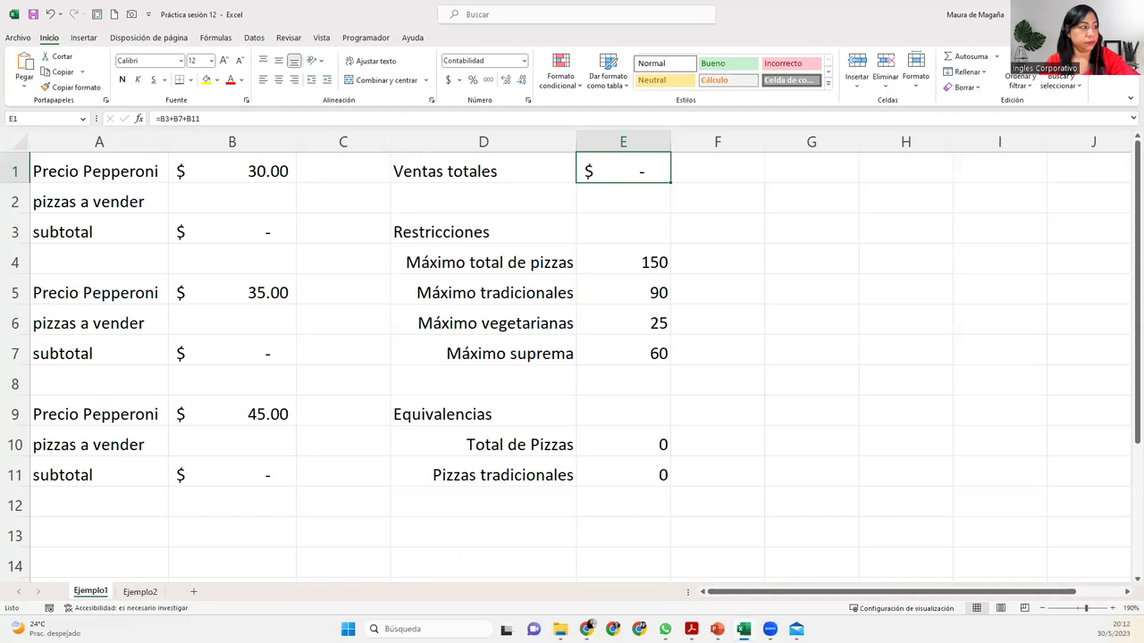
left_click(426, 438)
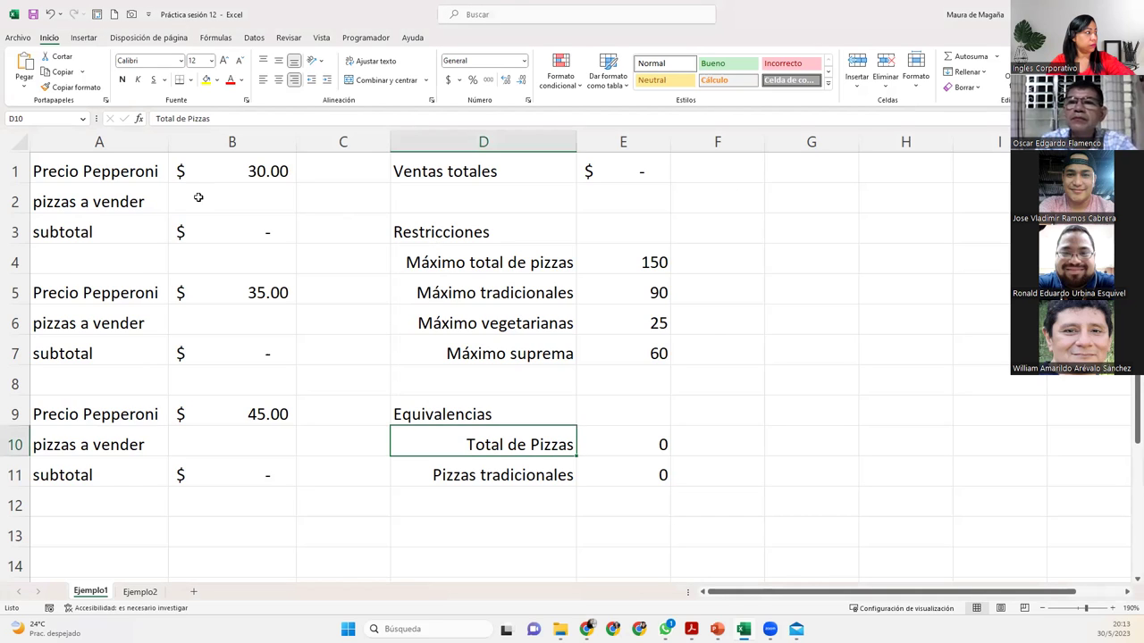
Correct the A1 label so it reads 'Precio Pepperoni'.
left_click(131, 174)
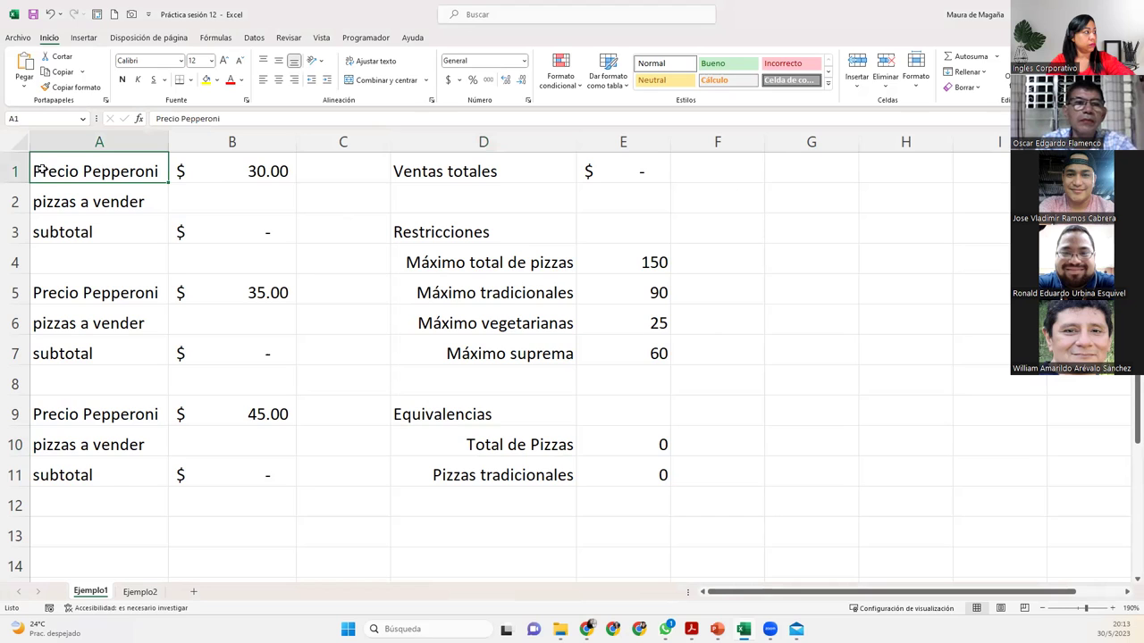
double_click(42, 171)
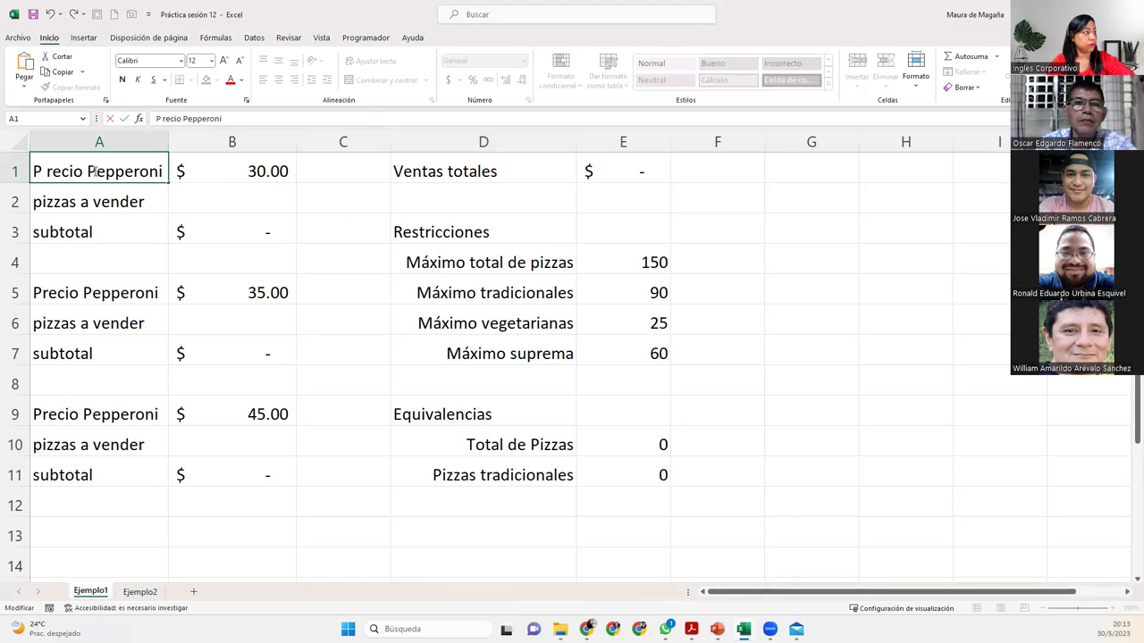
key("Delete")
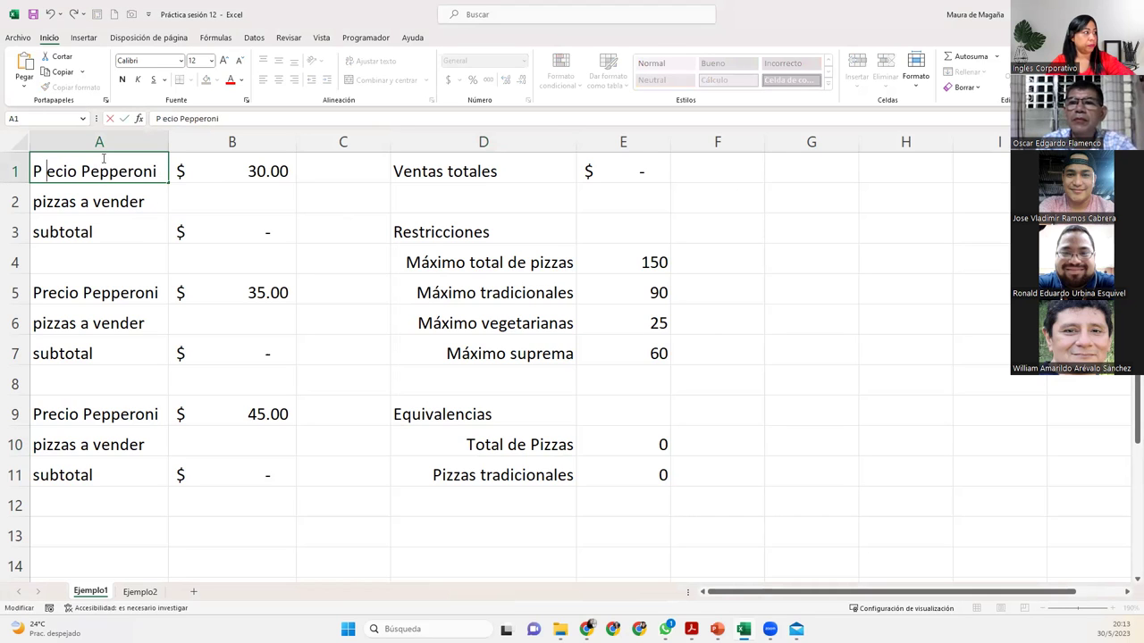
key("BackSpace")
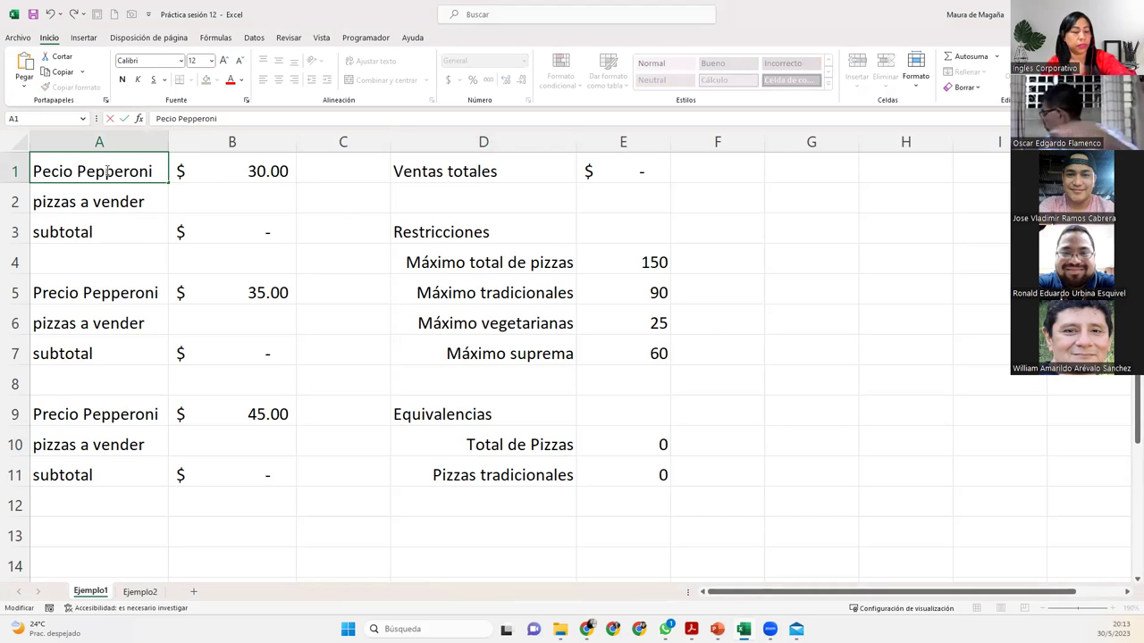
type("r")
key("Return")
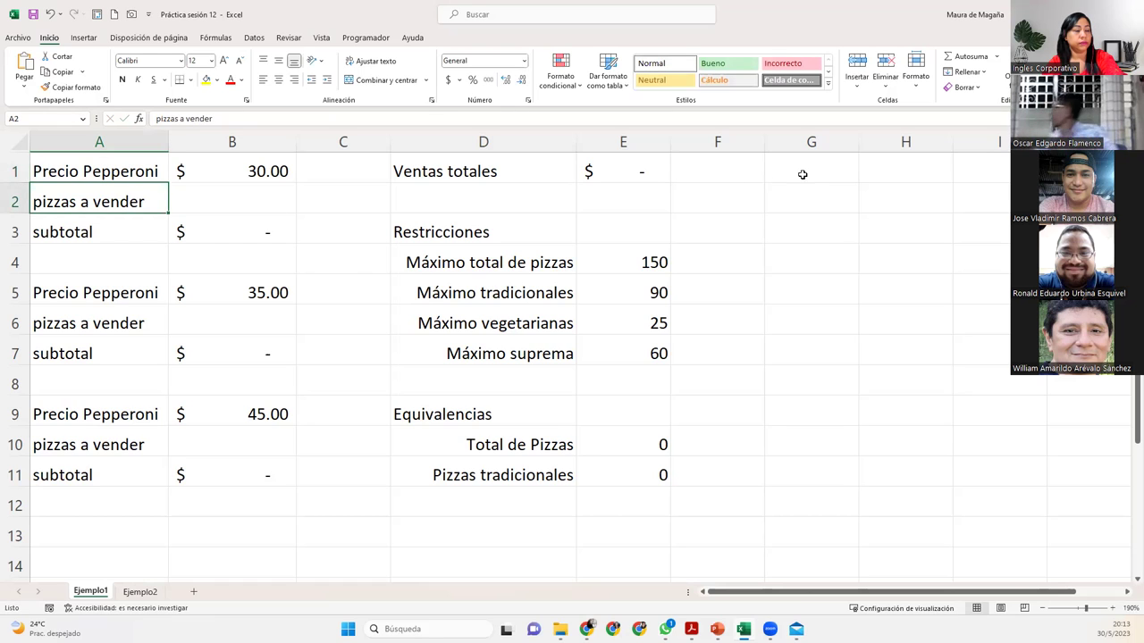
Enter the spaced label 'Prec io P e peroni' in G1 and widen column G to fit.
left_click(804, 171)
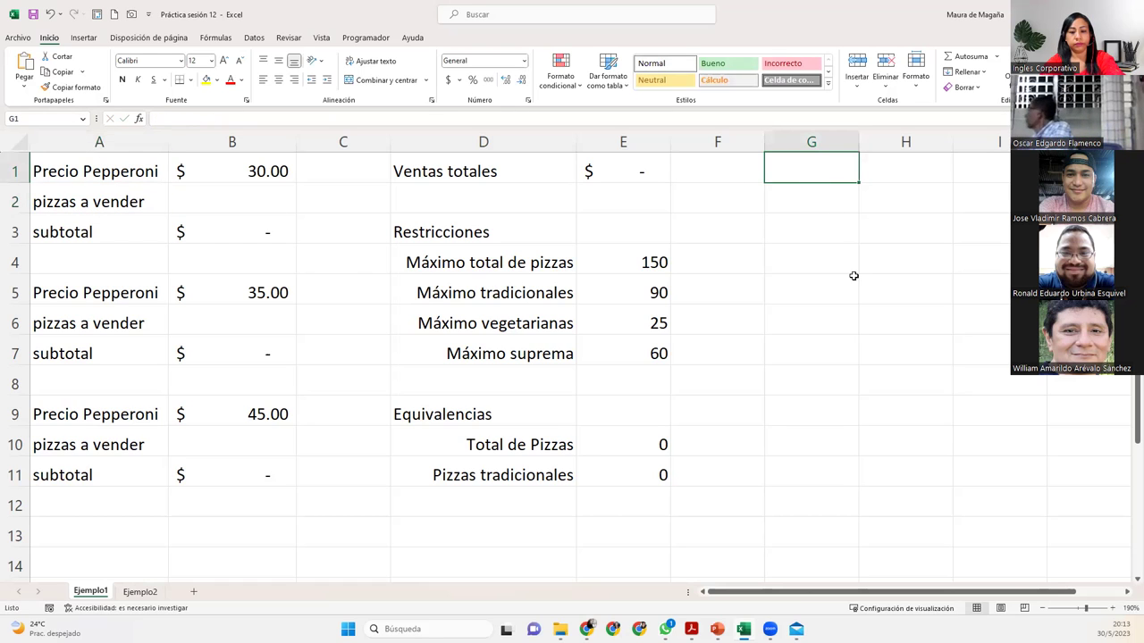
type("P e per")
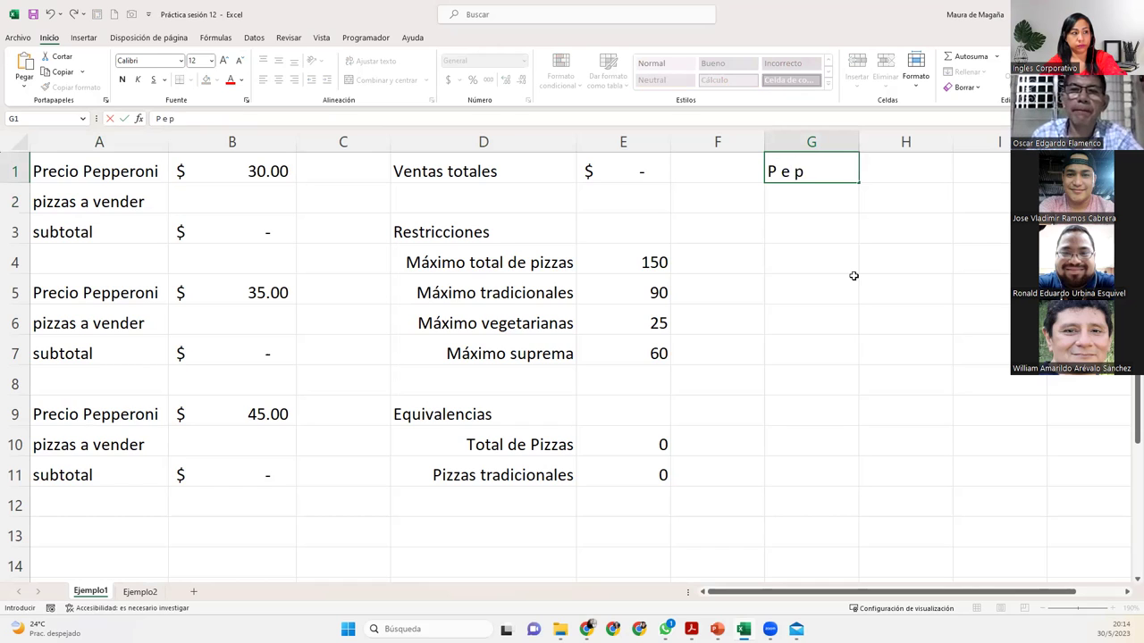
type("oni")
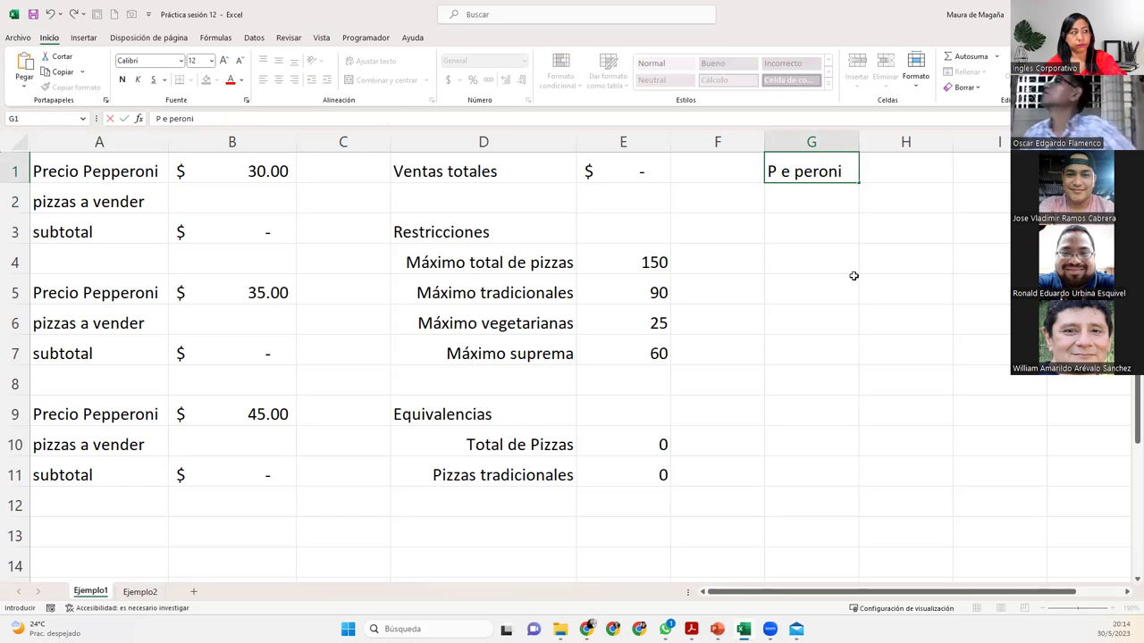
key("Return")
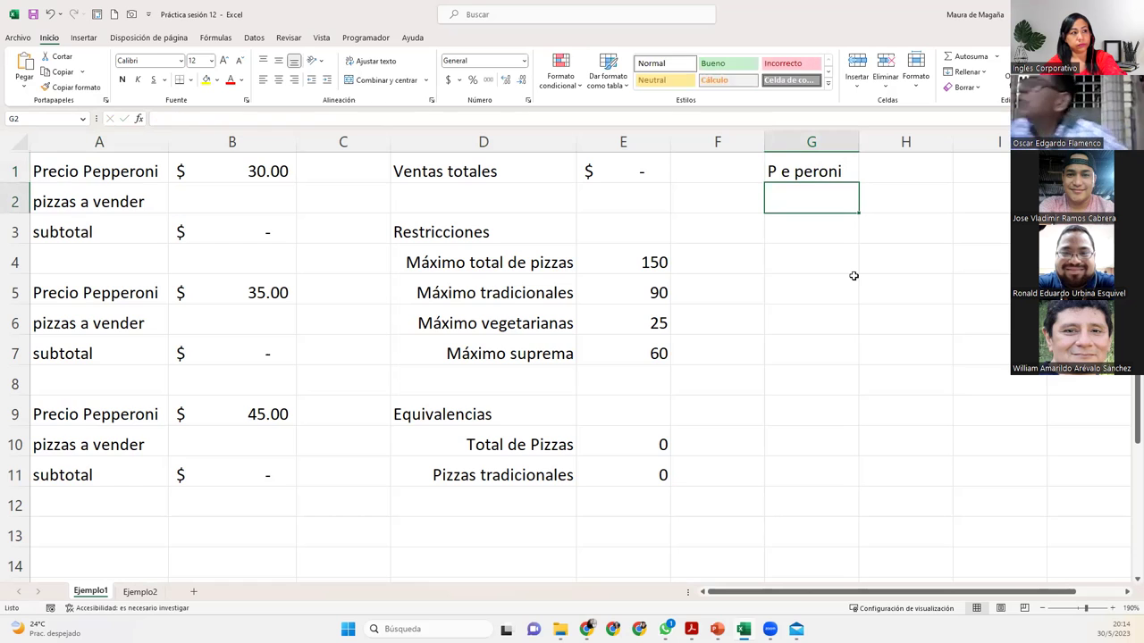
key("Up")
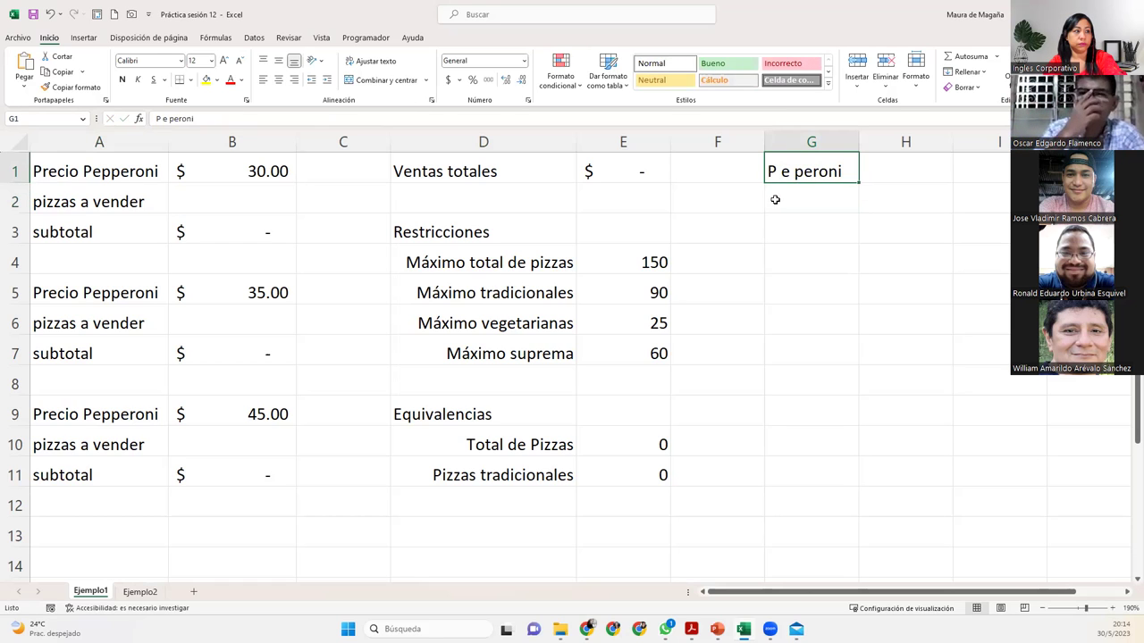
double_click(769, 170)
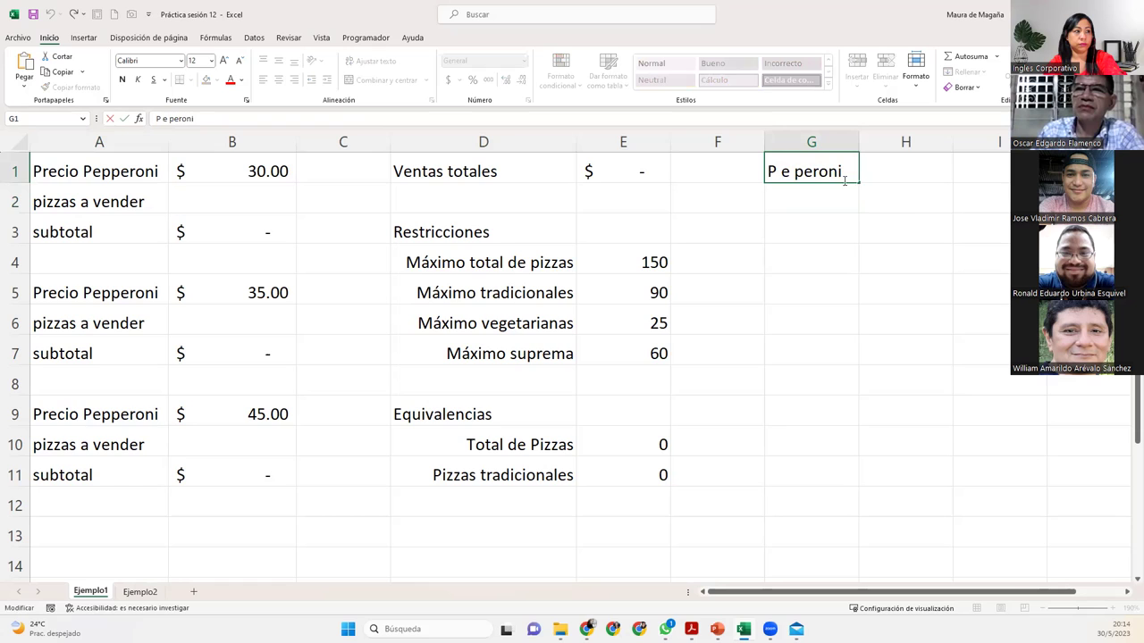
type("Prec io")
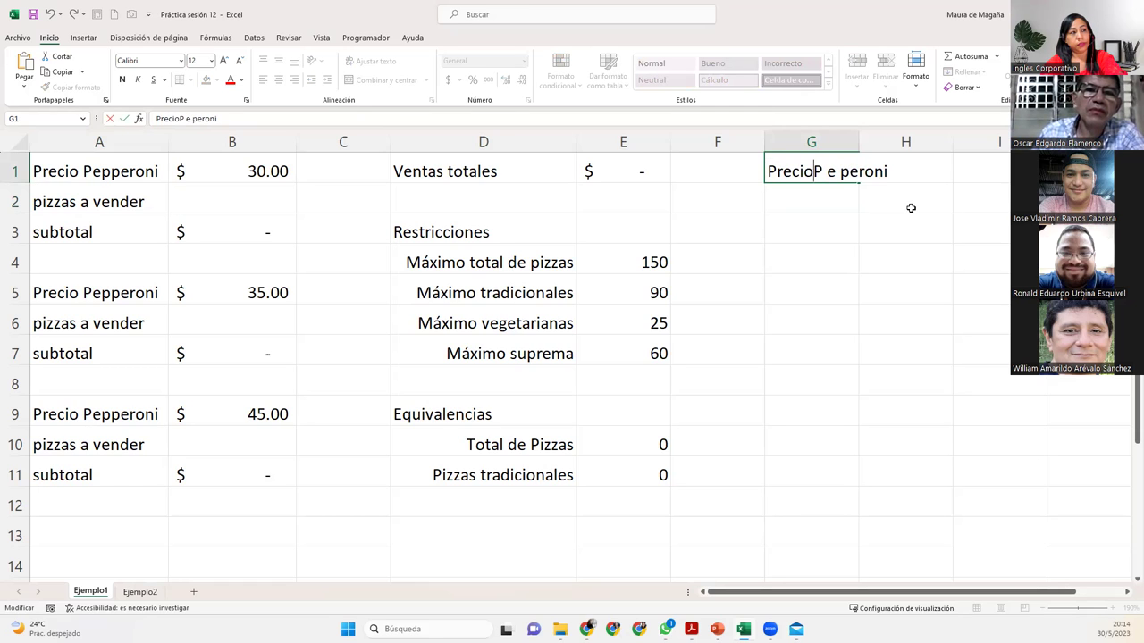
type(" P")
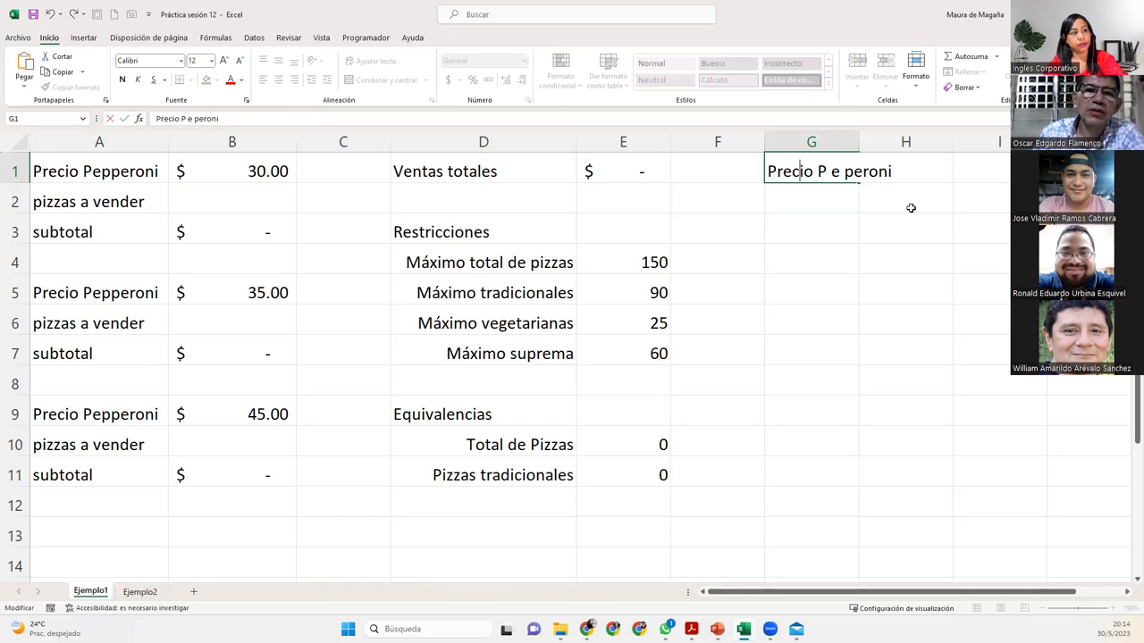
key("Return")
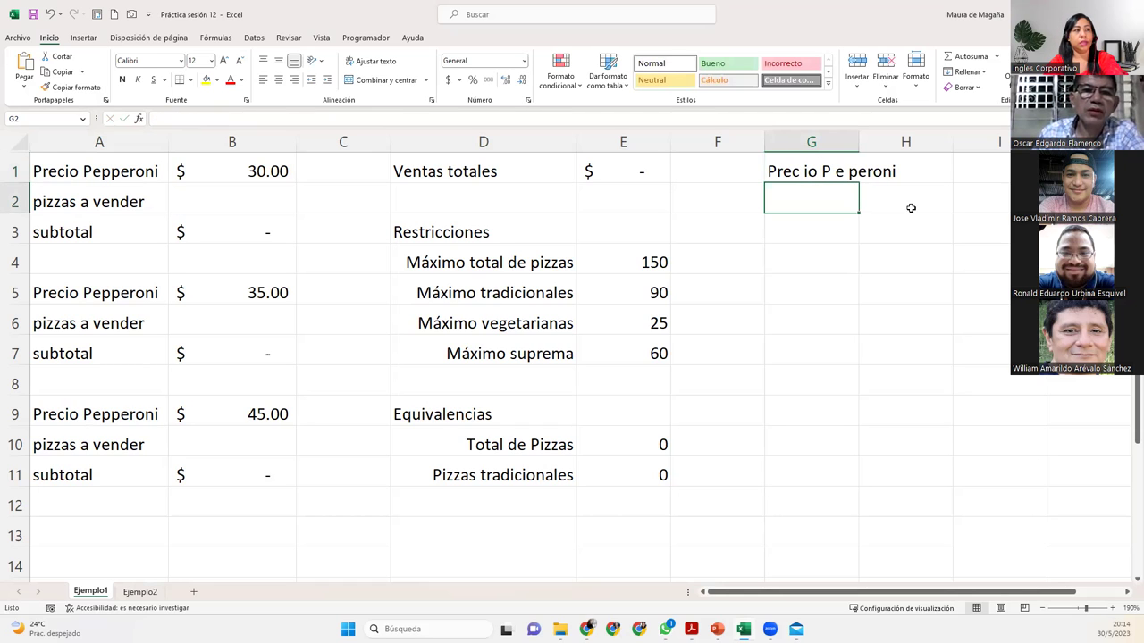
left_click(937, 177)
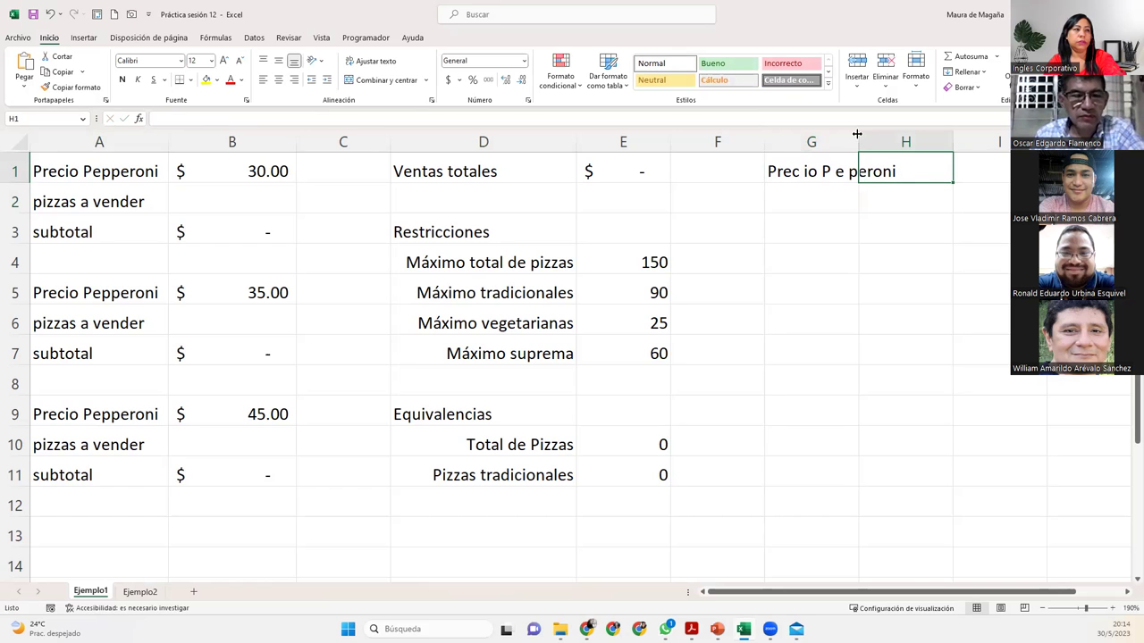
left_click_drag(856, 134, 910, 134)
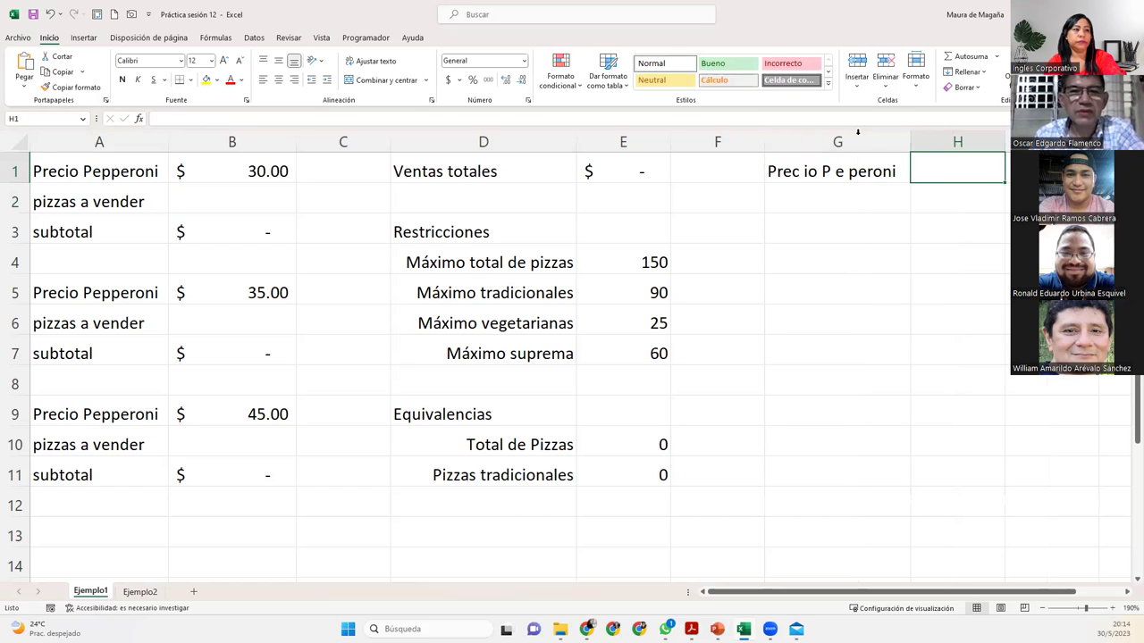
Test =ESPACIOS(G1) in H1 from the Texto functions, then clear H1.
left_click(1126, 594)
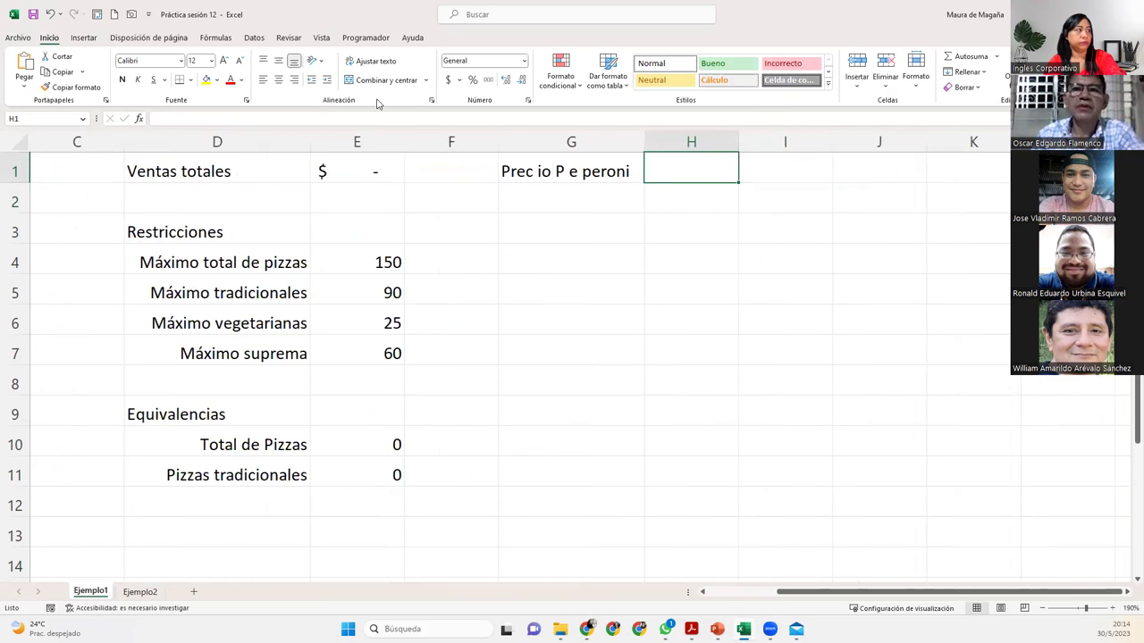
left_click(215, 38)
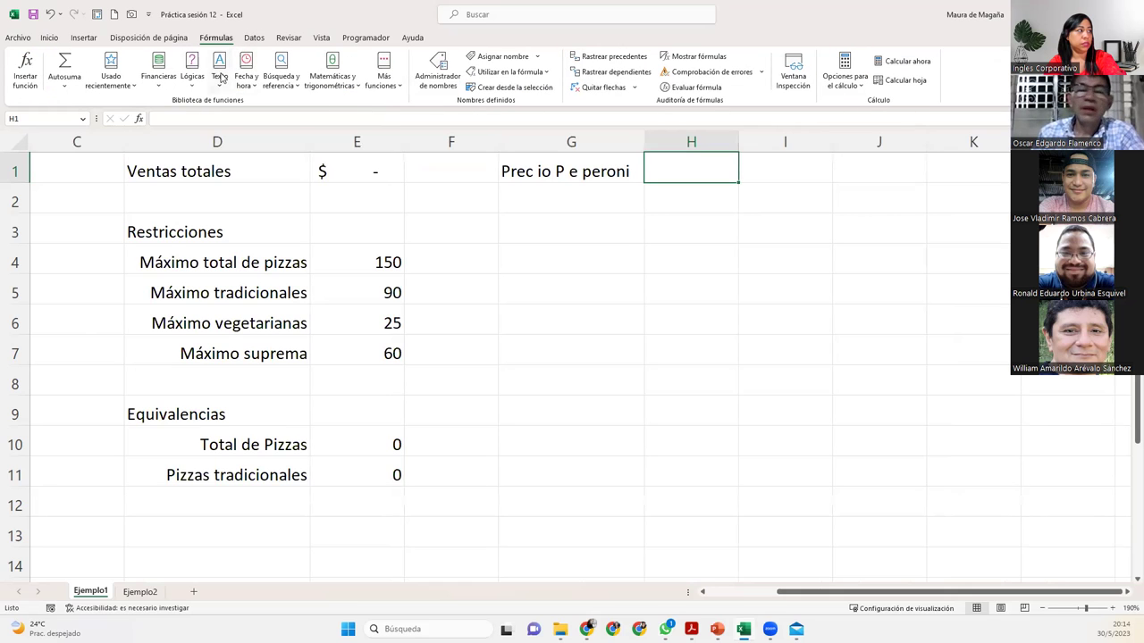
left_click(220, 78)
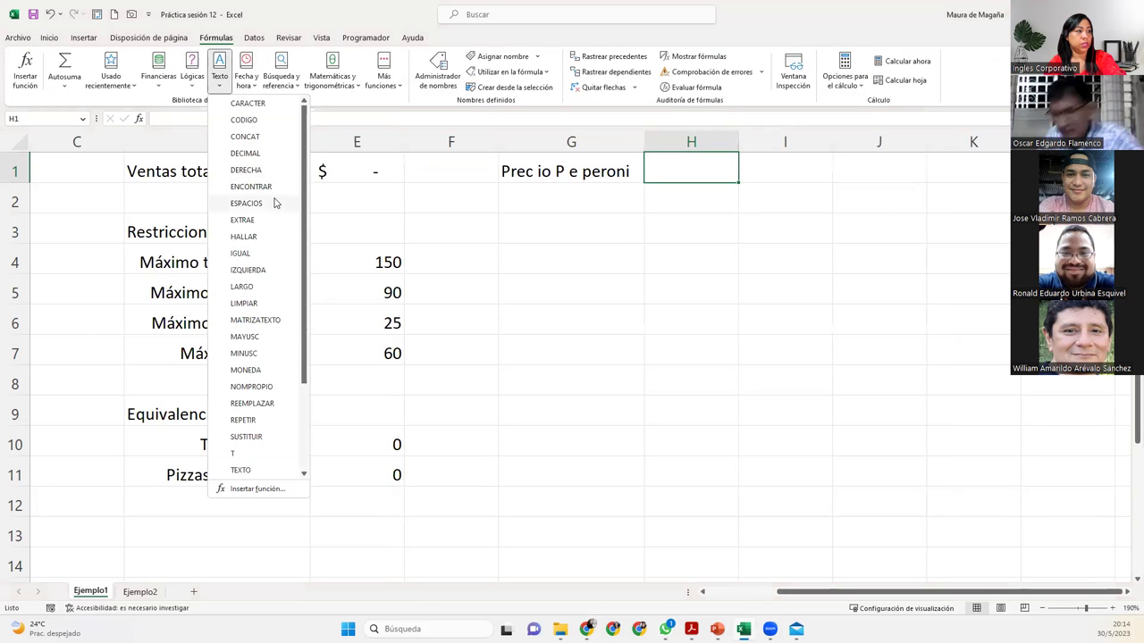
left_click(246, 203)
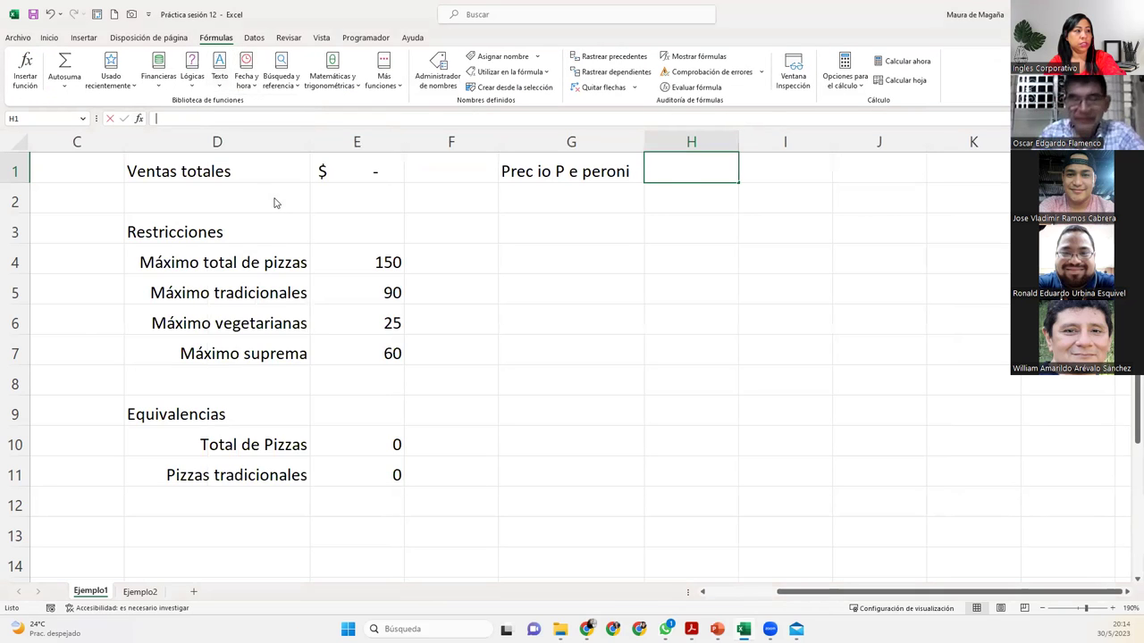
left_click(519, 170)
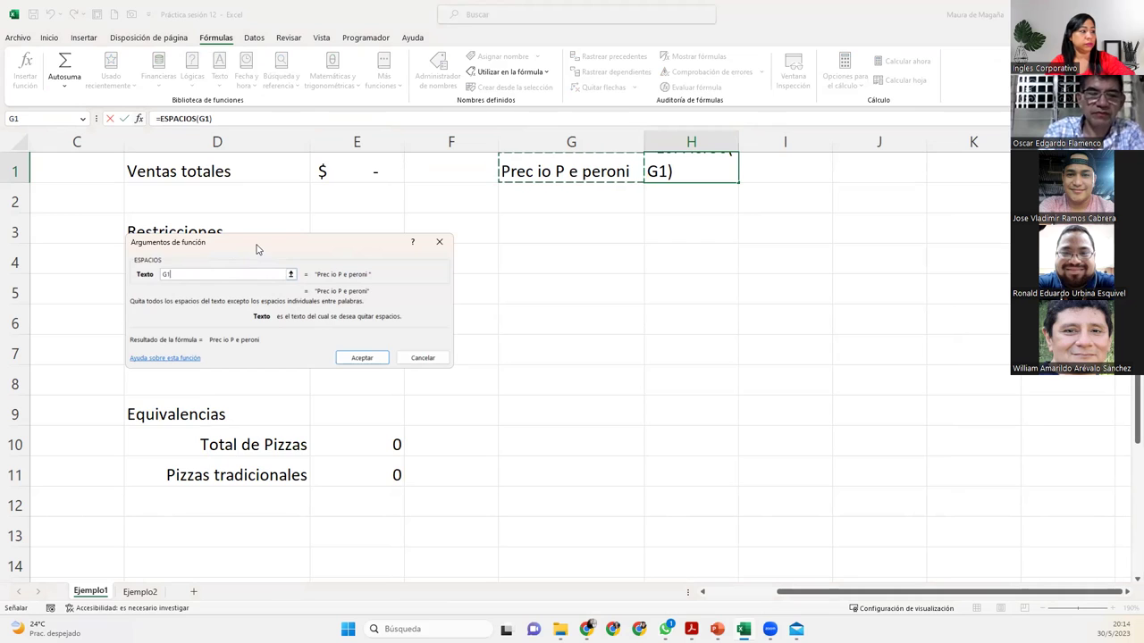
left_click_drag(255, 248, 634, 245)
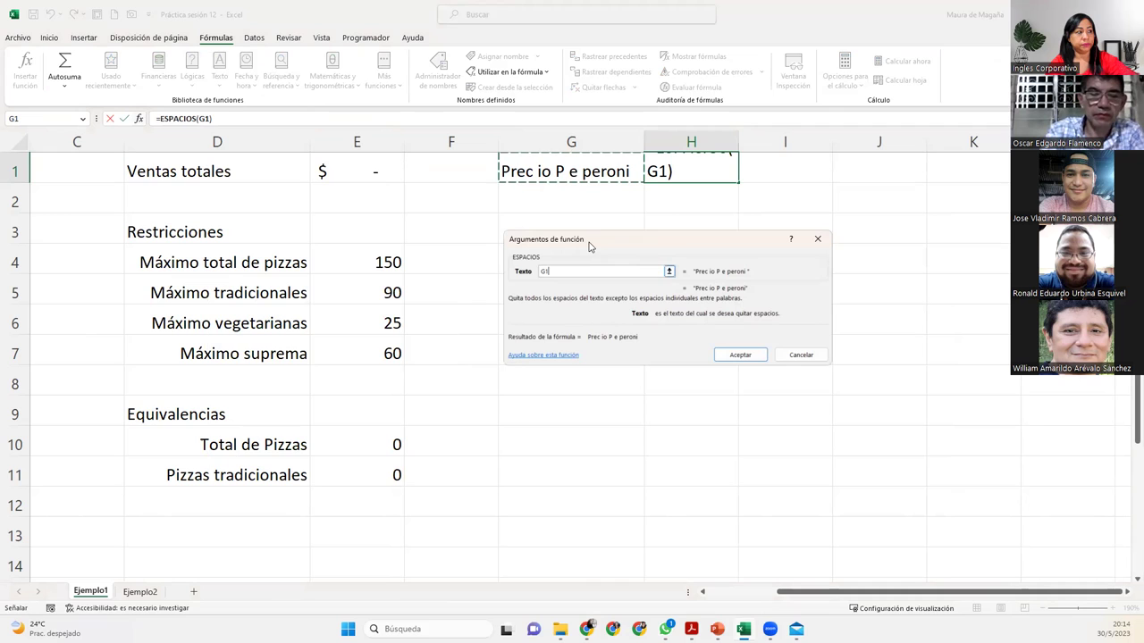
left_click(731, 354)
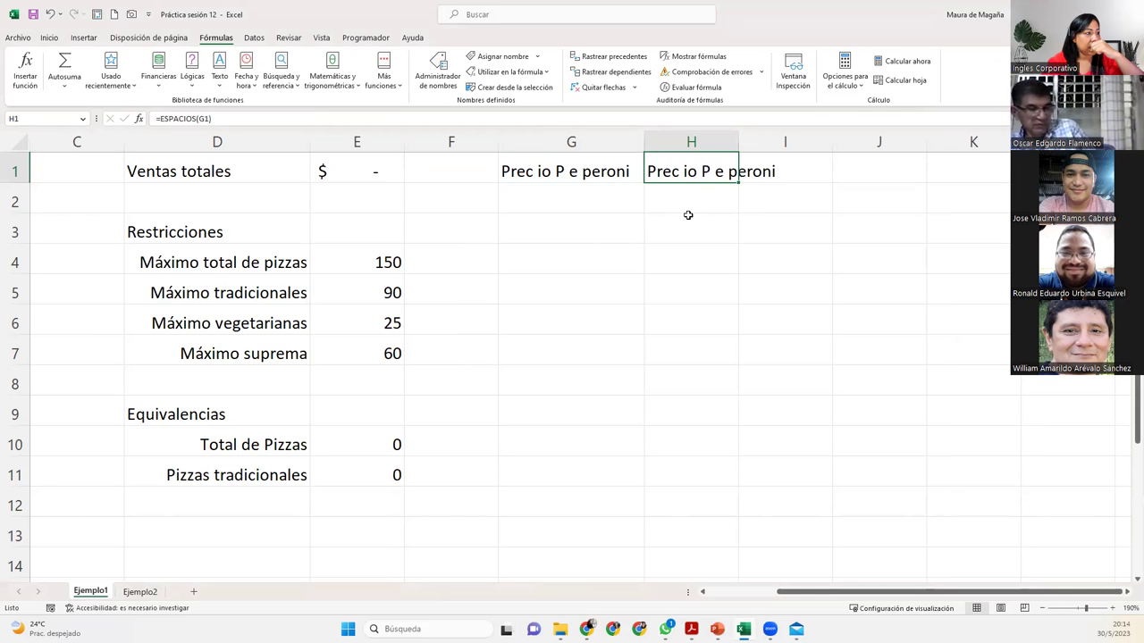
key("Delete")
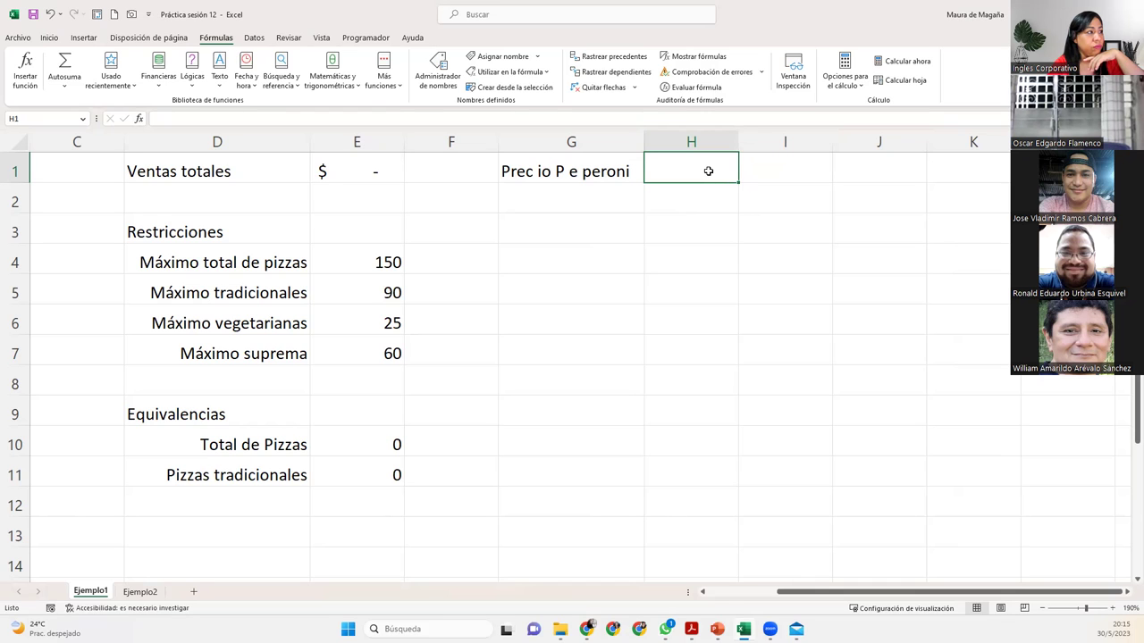
left_click(549, 192)
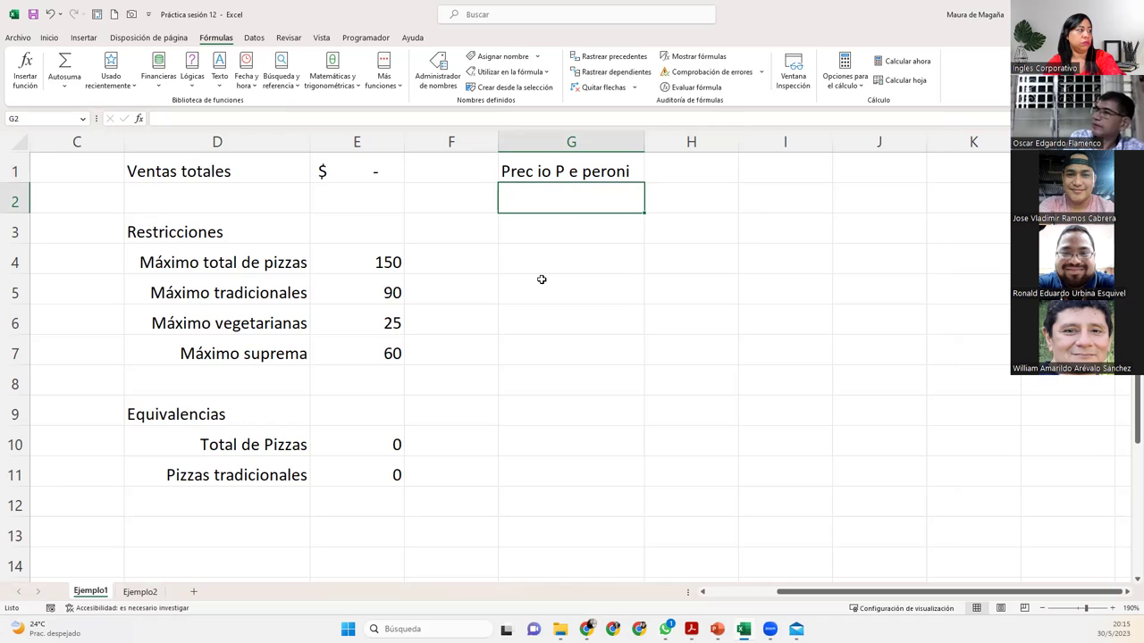
Enter the spaced label 'Prec io J a mon' in G2.
type("Prec")
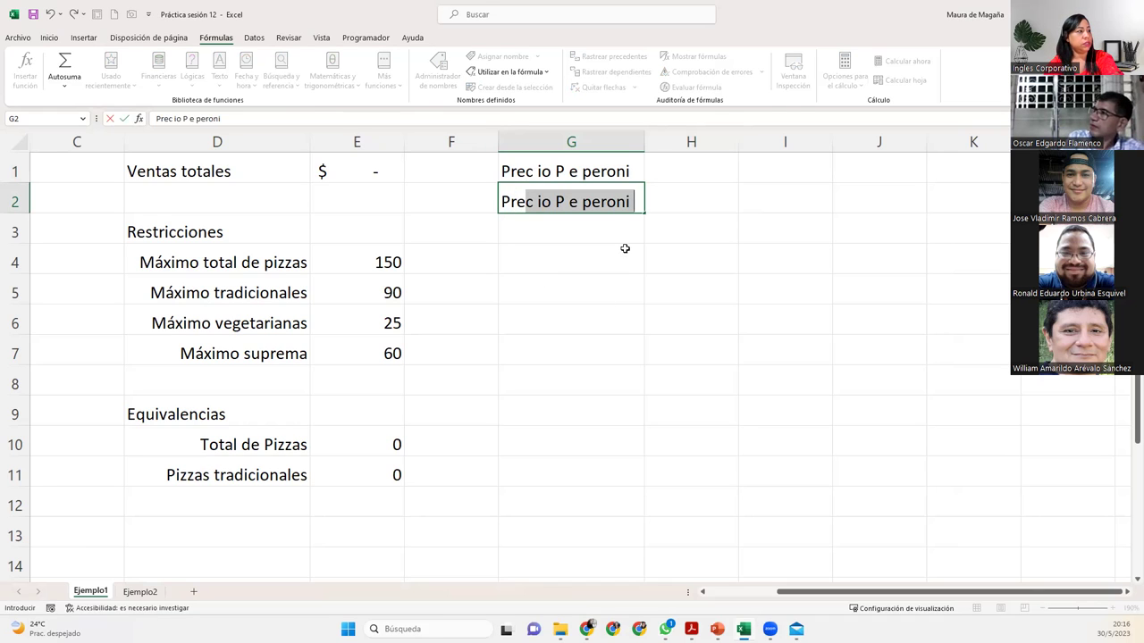
key("F2")
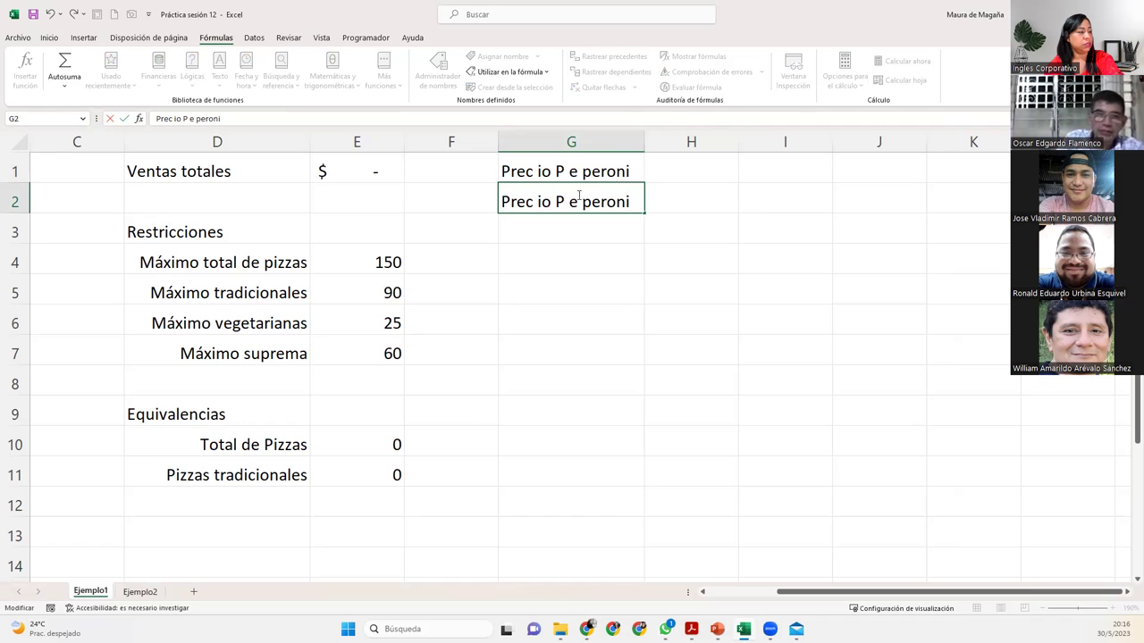
left_click_drag(556, 202, 637, 202)
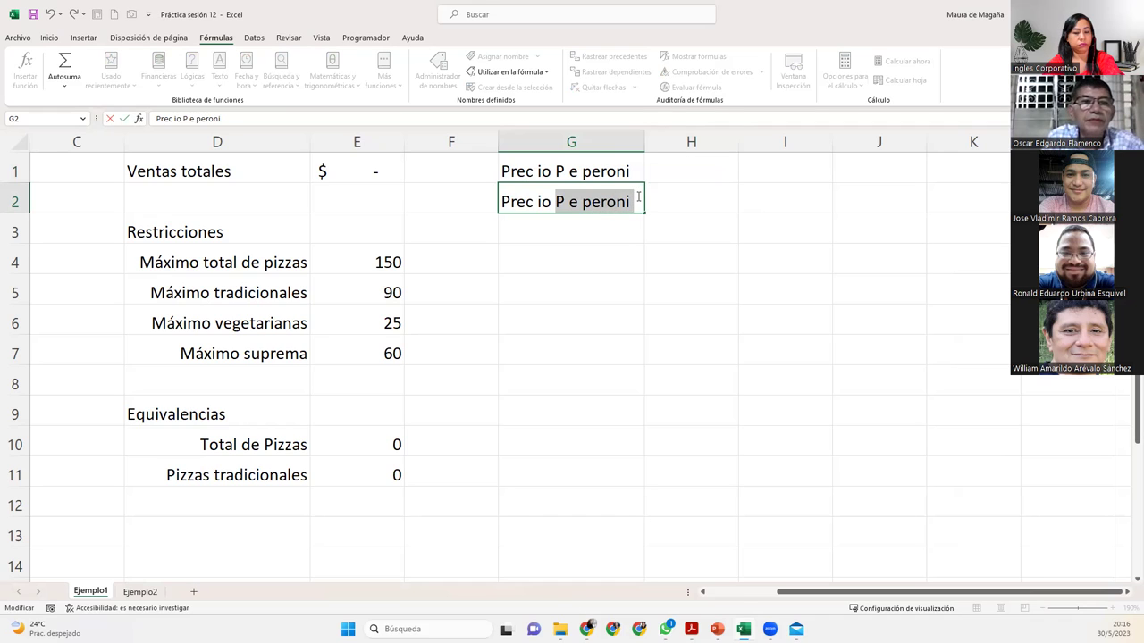
type("J a ")
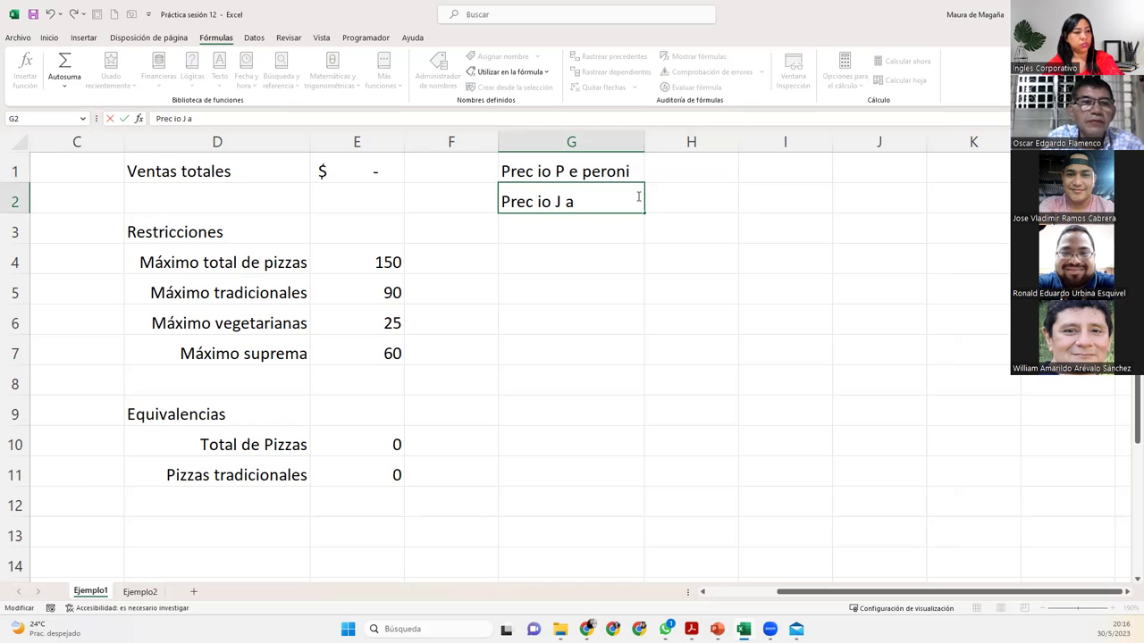
type("mon")
key("Return")
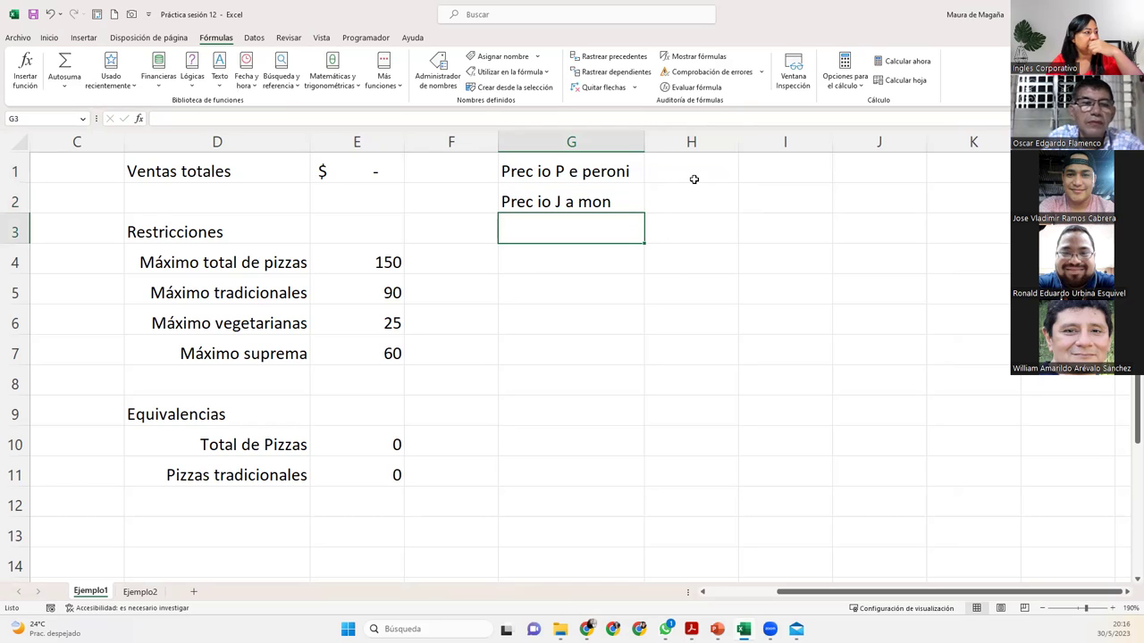
Type 'Precio Peperoni' in H1, then cancel H2 and delete H1 again.
left_click(692, 176)
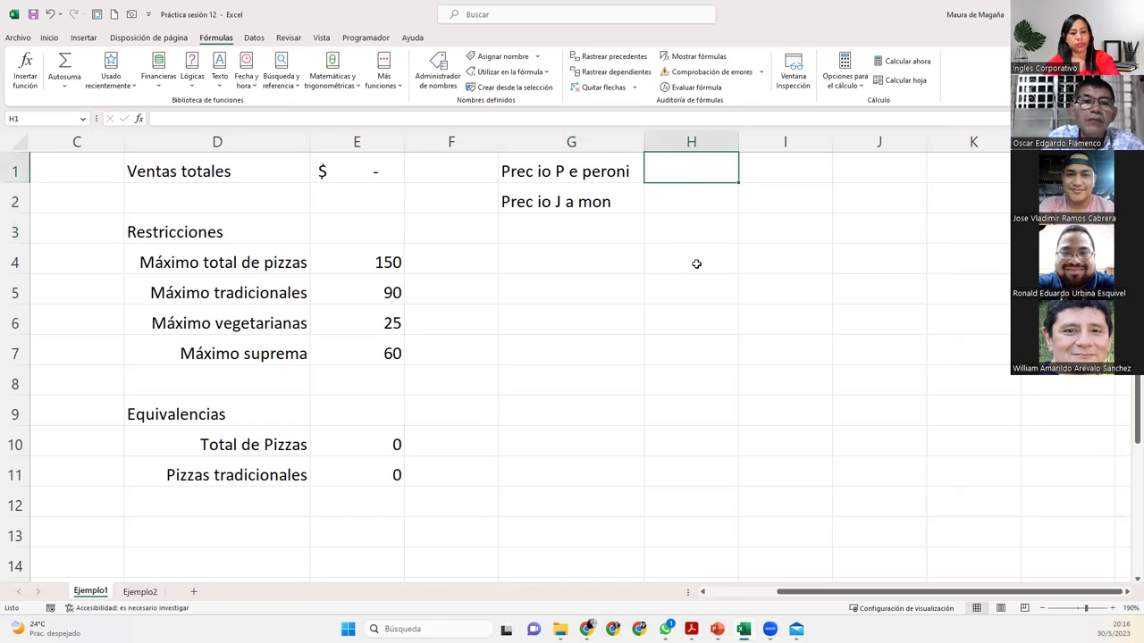
type("Precio Peperoni")
key("Return")
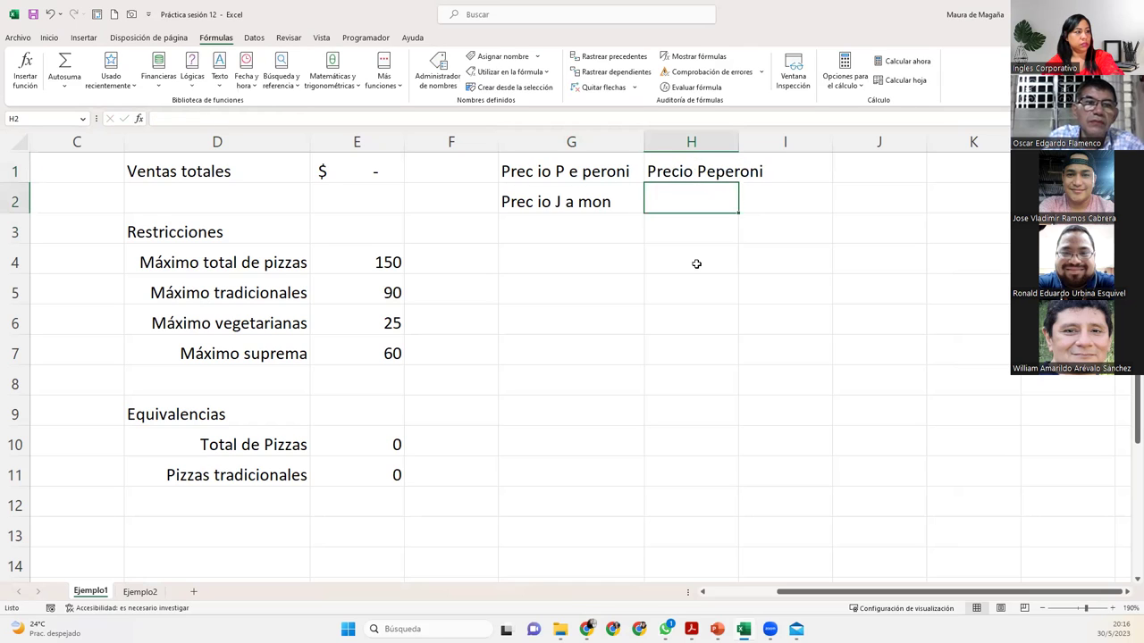
type("P")
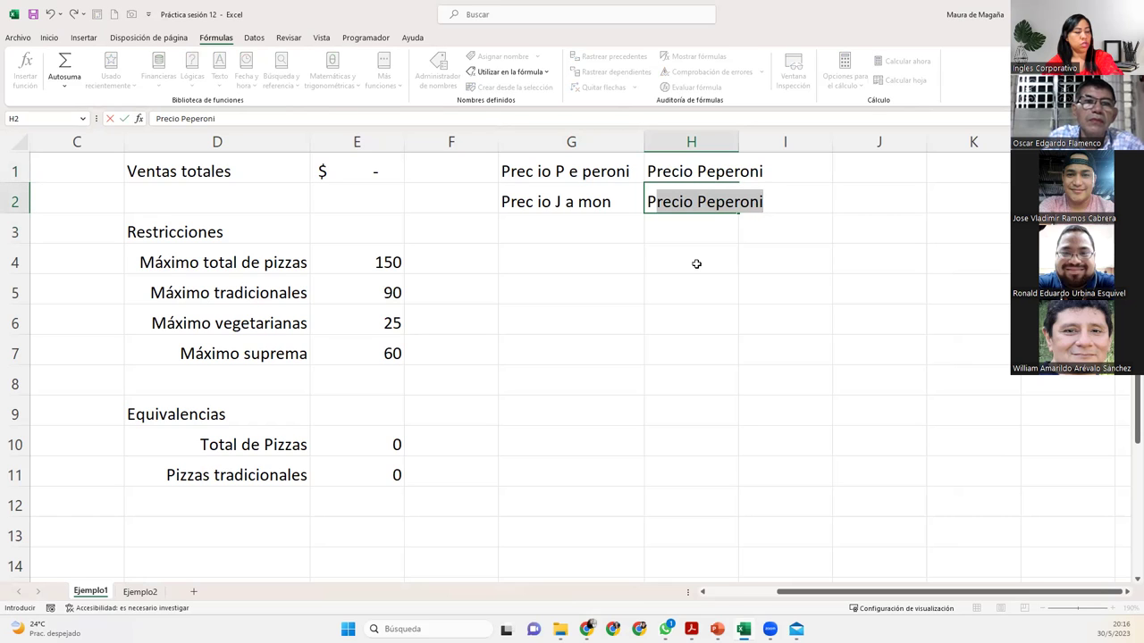
key("Escape")
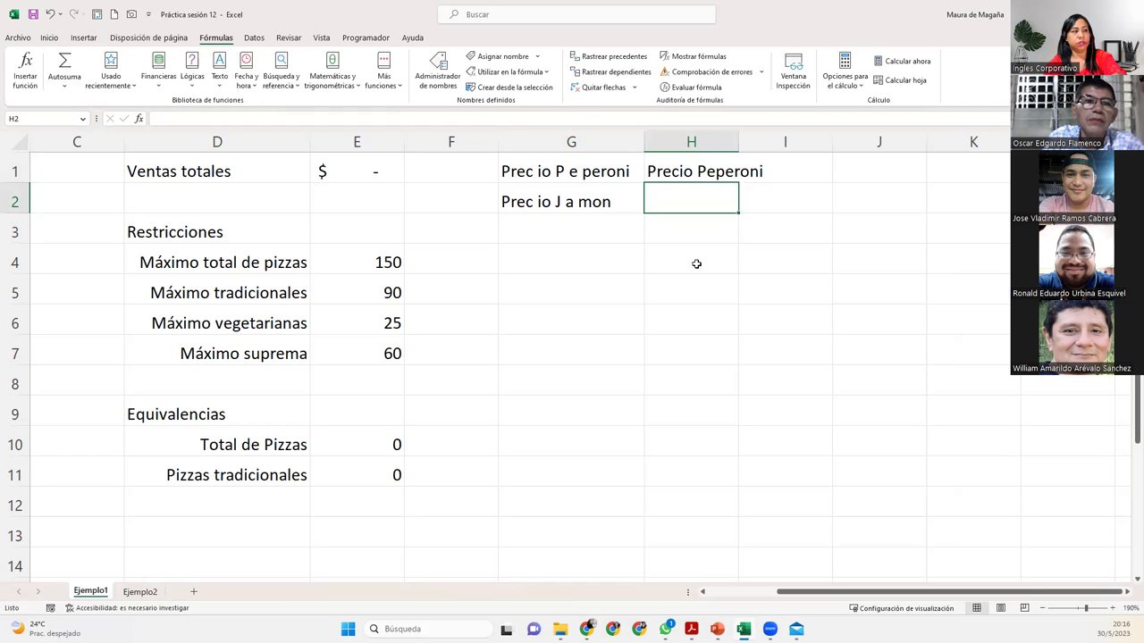
key("shift+Up")
key("Delete")
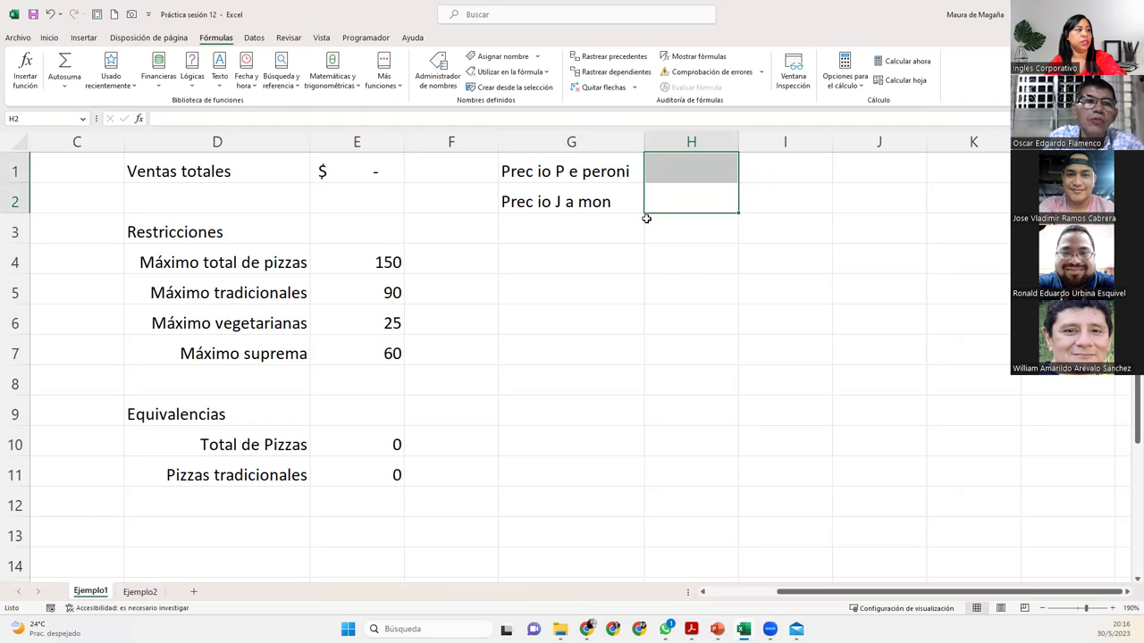
Select the two price labels in G1:G2 with the Inicio tab showing.
left_click(591, 166)
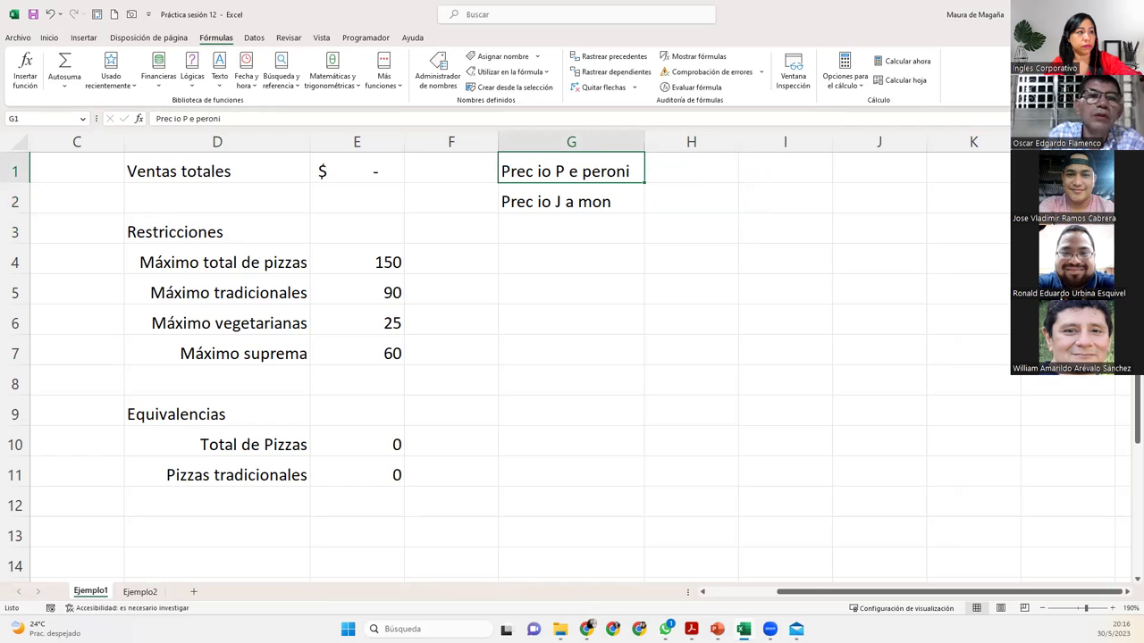
left_click(49, 37)
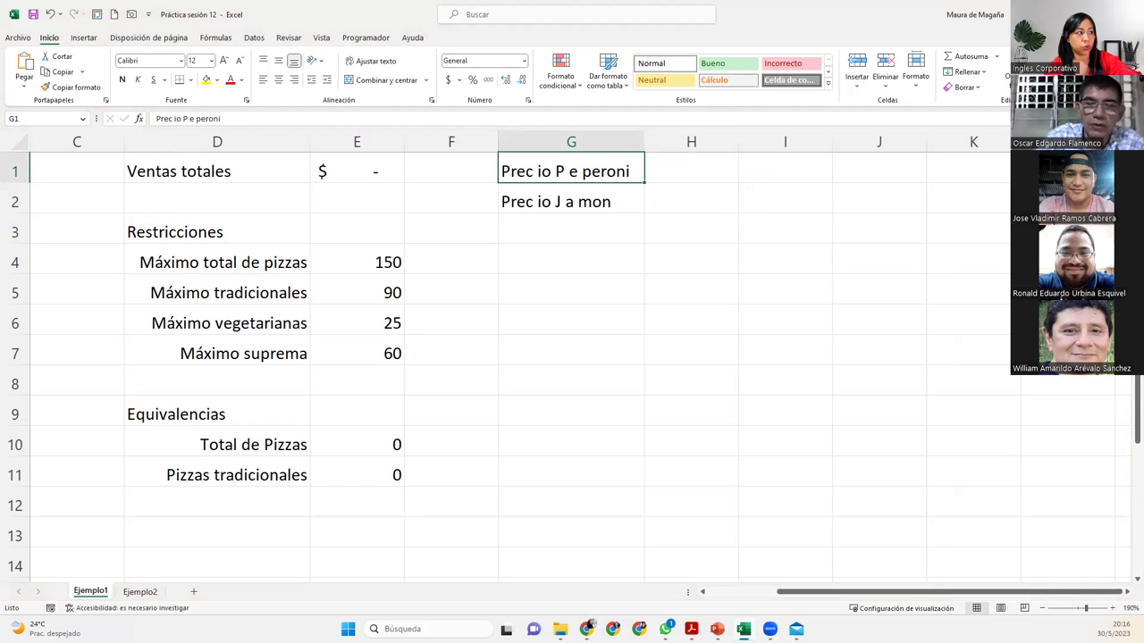
left_click(618, 197, "shift")
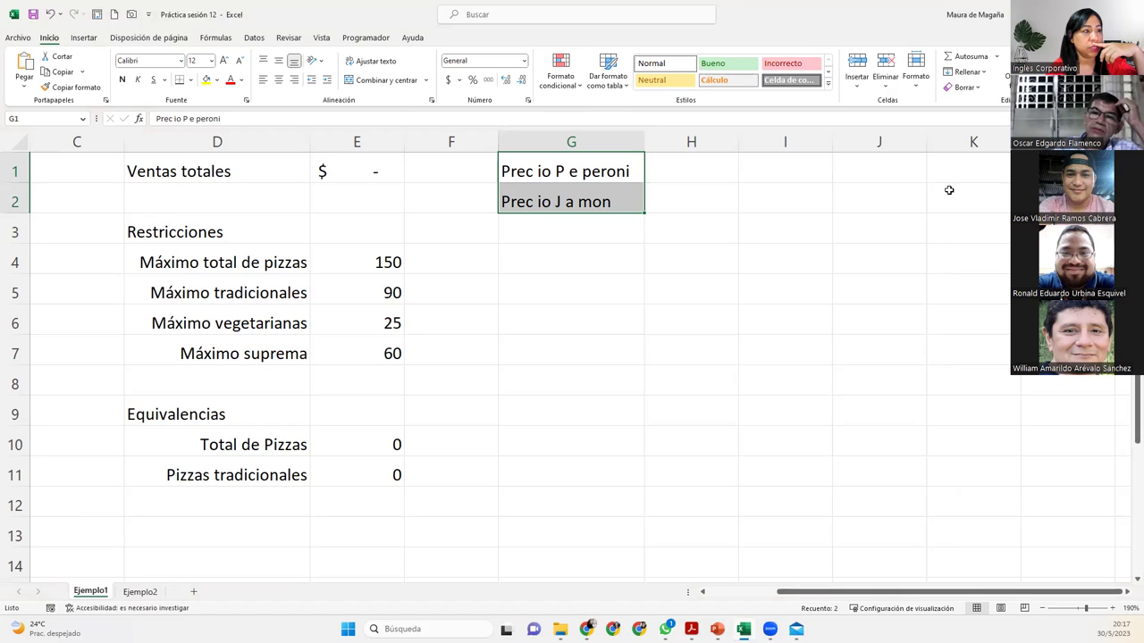
Replace all spaces with nothing so G1 and G2 read PrecioPeperoni and PrecioJamon.
key("ctrl+l")
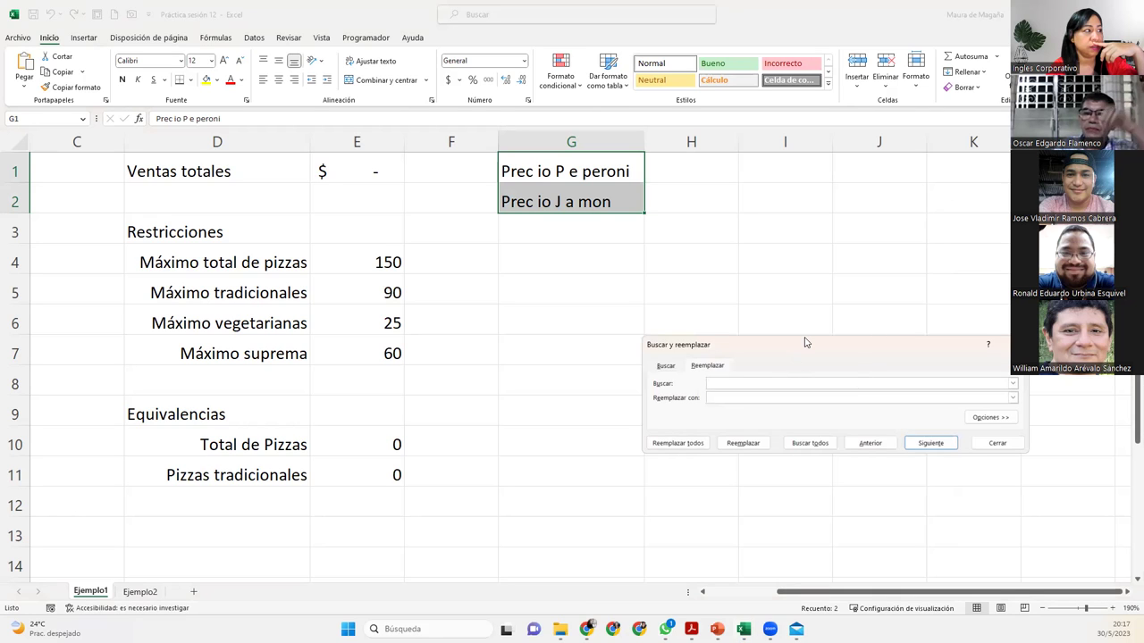
left_click_drag(804, 342, 837, 212)
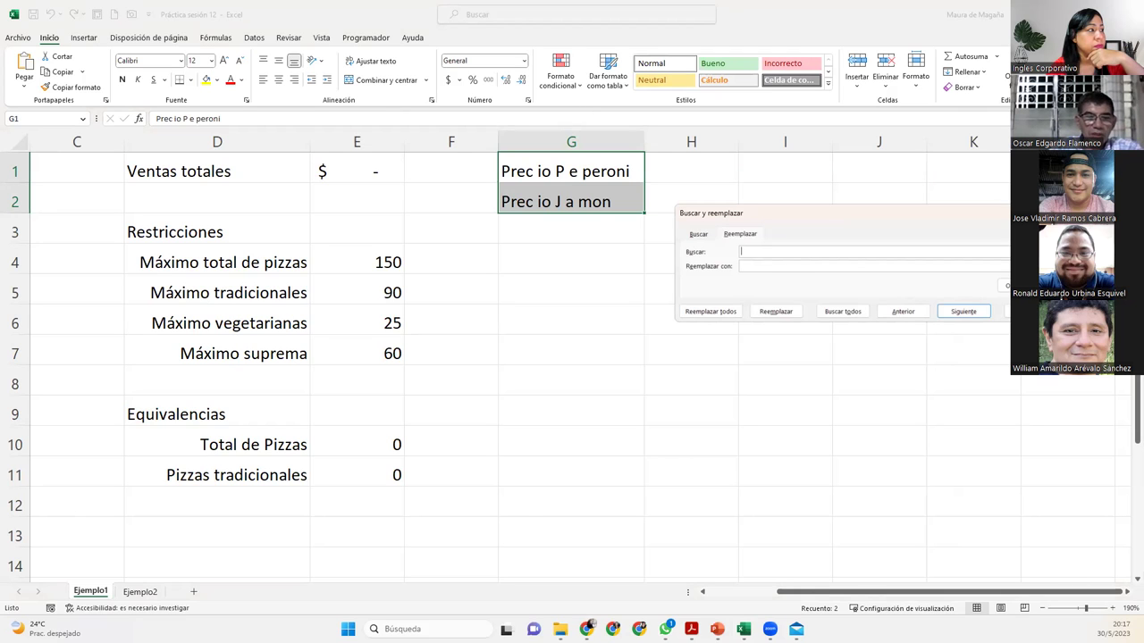
left_click(804, 264)
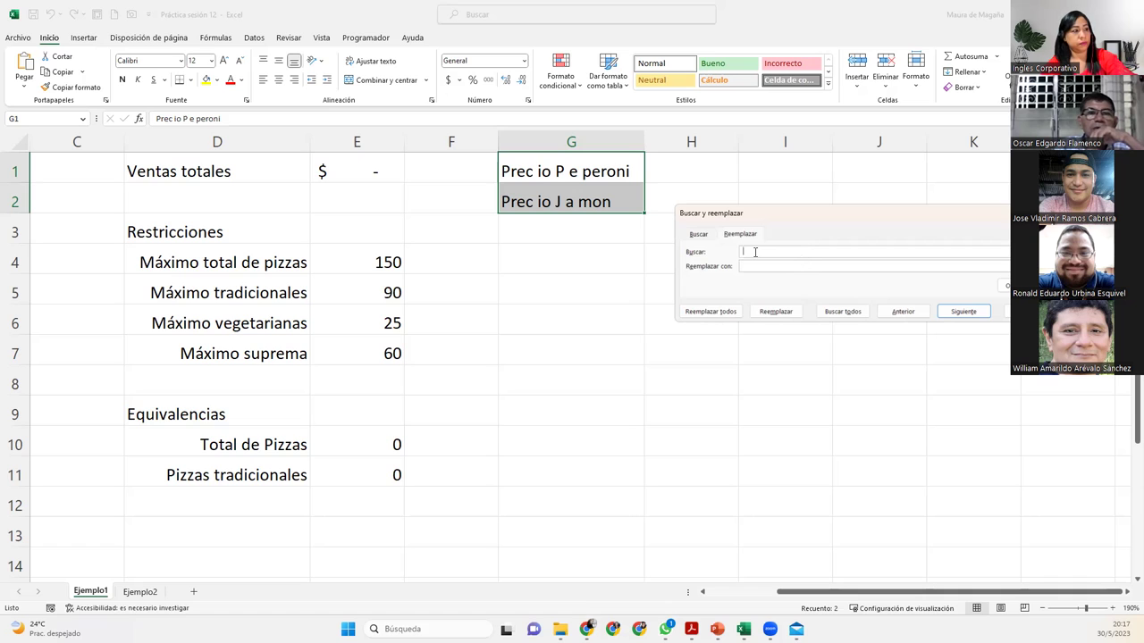
left_click(730, 311)
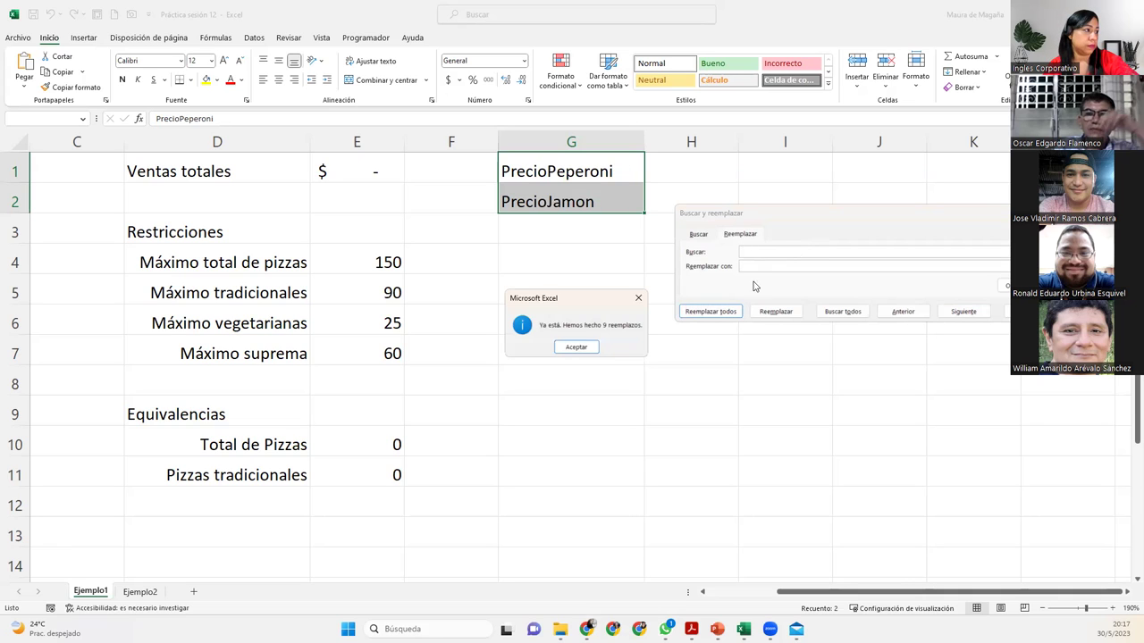
left_click(575, 346)
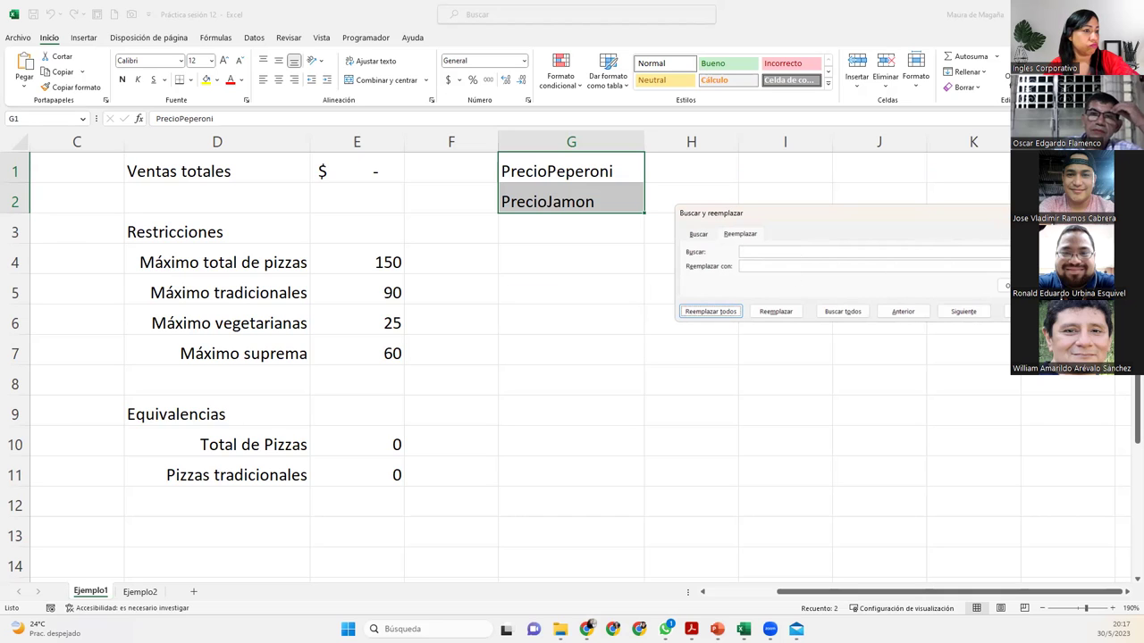
key("Escape")
Enter 'precio peperoni' in cell H1.
left_click(729, 174)
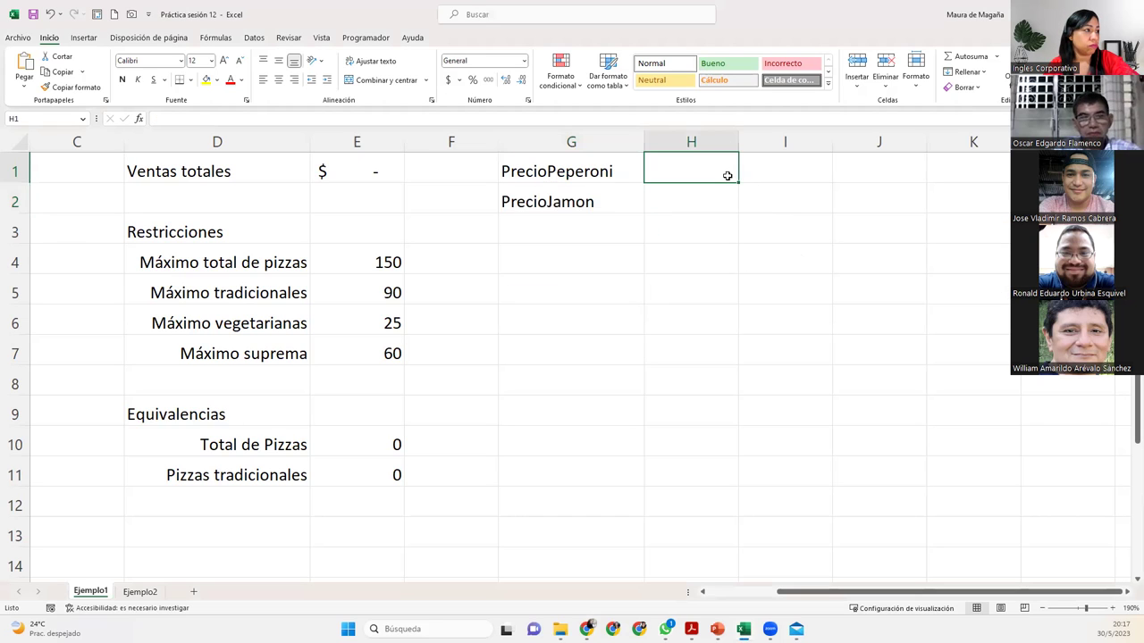
type("precio peperoni")
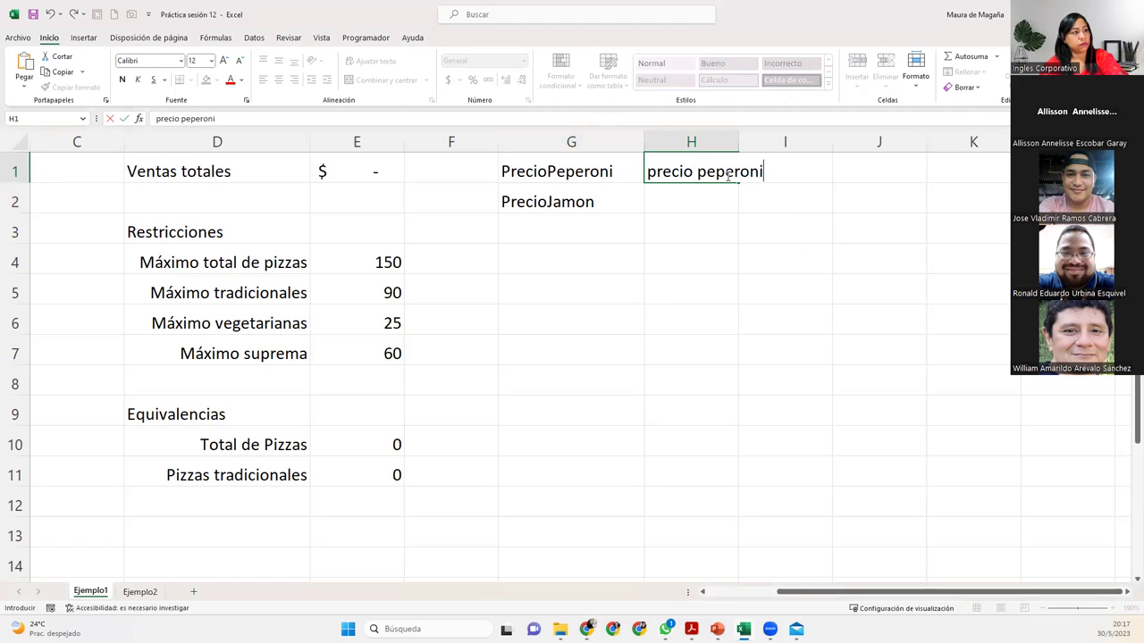
key("Return")
type("p")
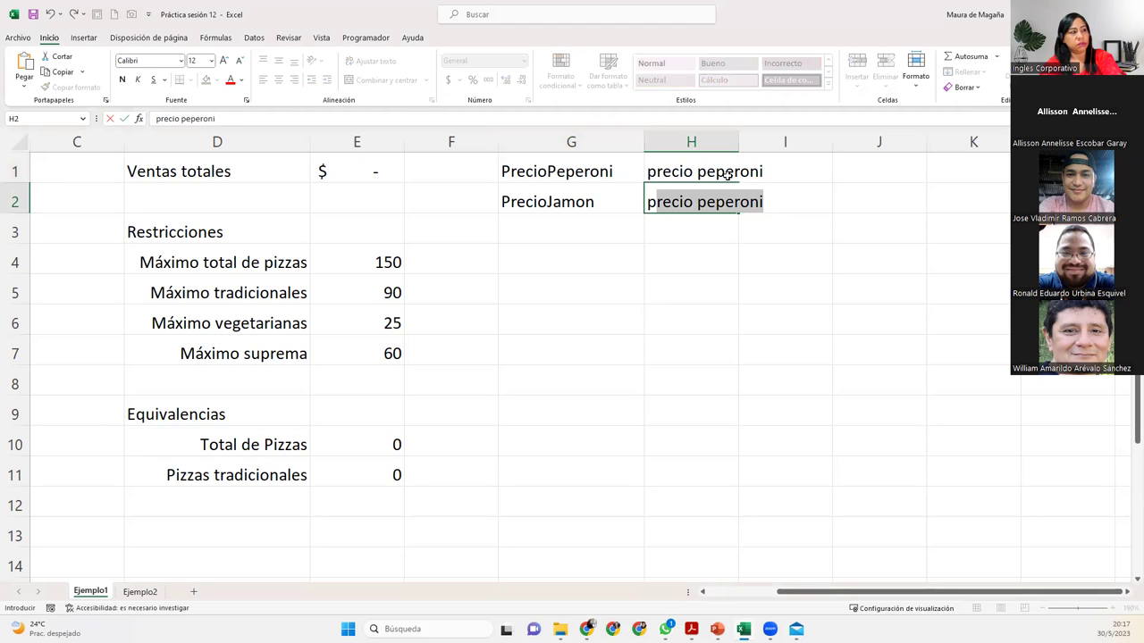
key("Escape")
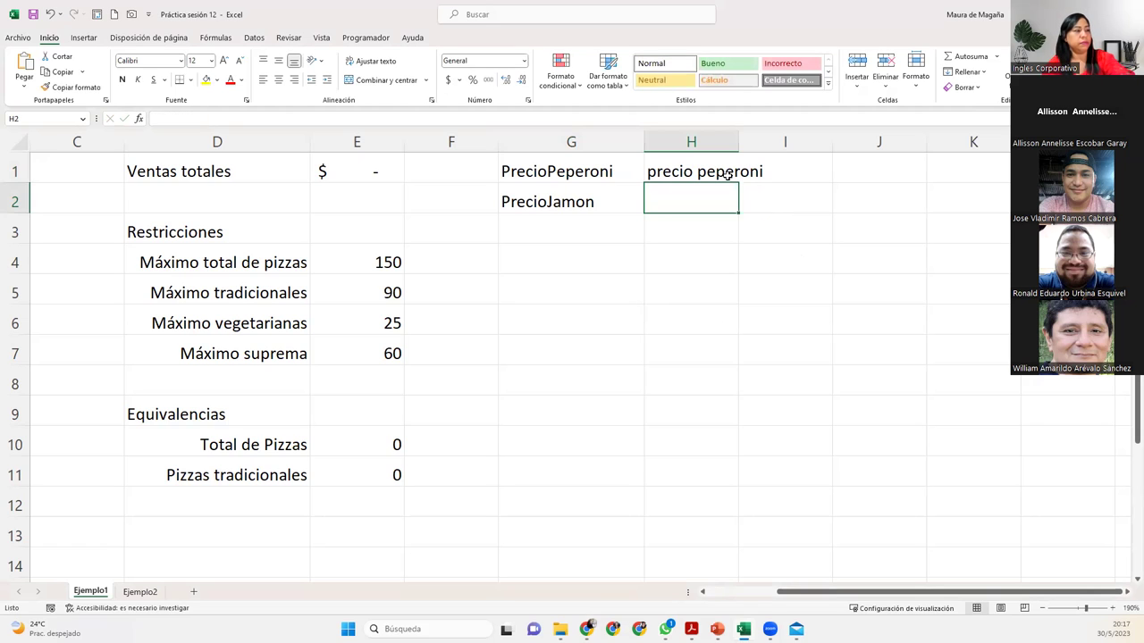
key("Return")
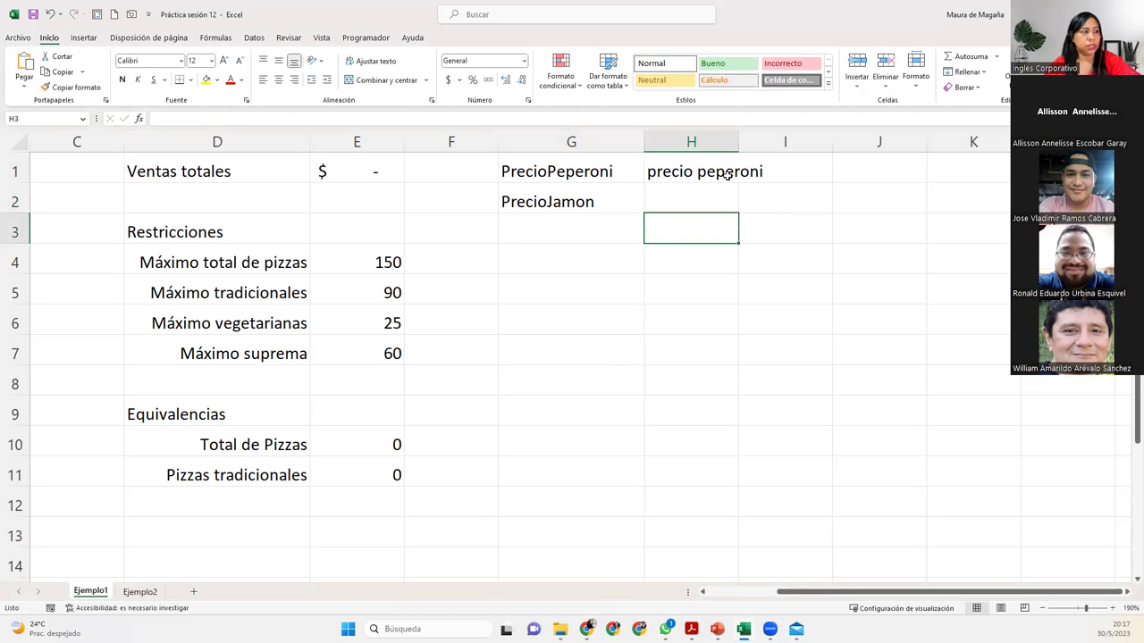
key("Up")
key("Up")
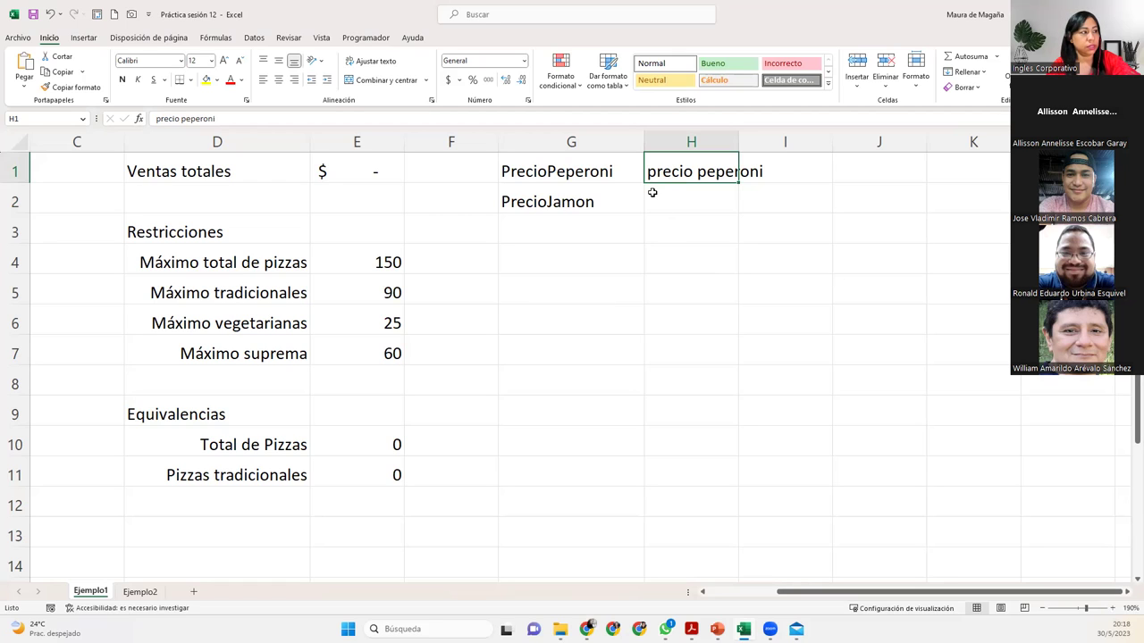
left_click(652, 192)
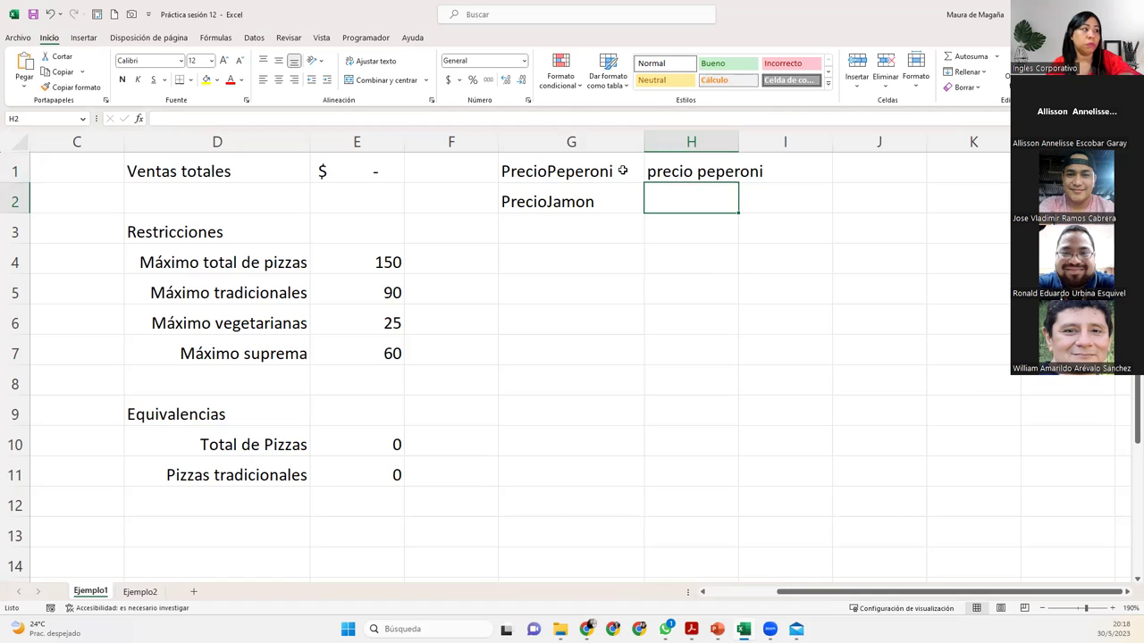
Delete the price labels in G1:H2, leaving G1 selected.
left_click_drag(623, 170, 682, 190)
key("Delete")
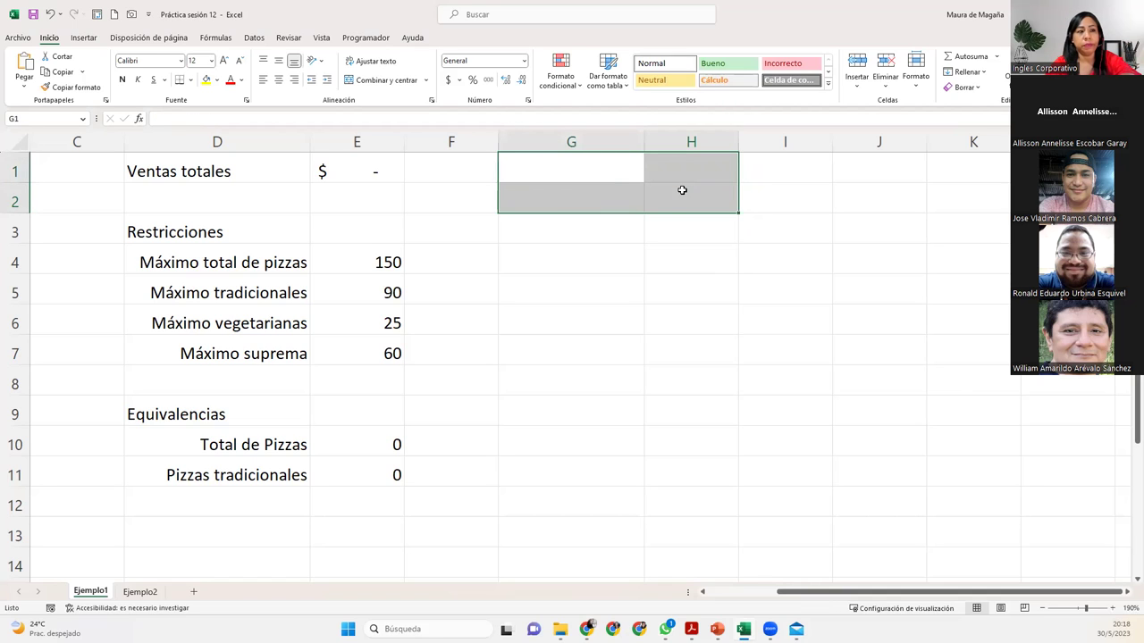
left_click(626, 169)
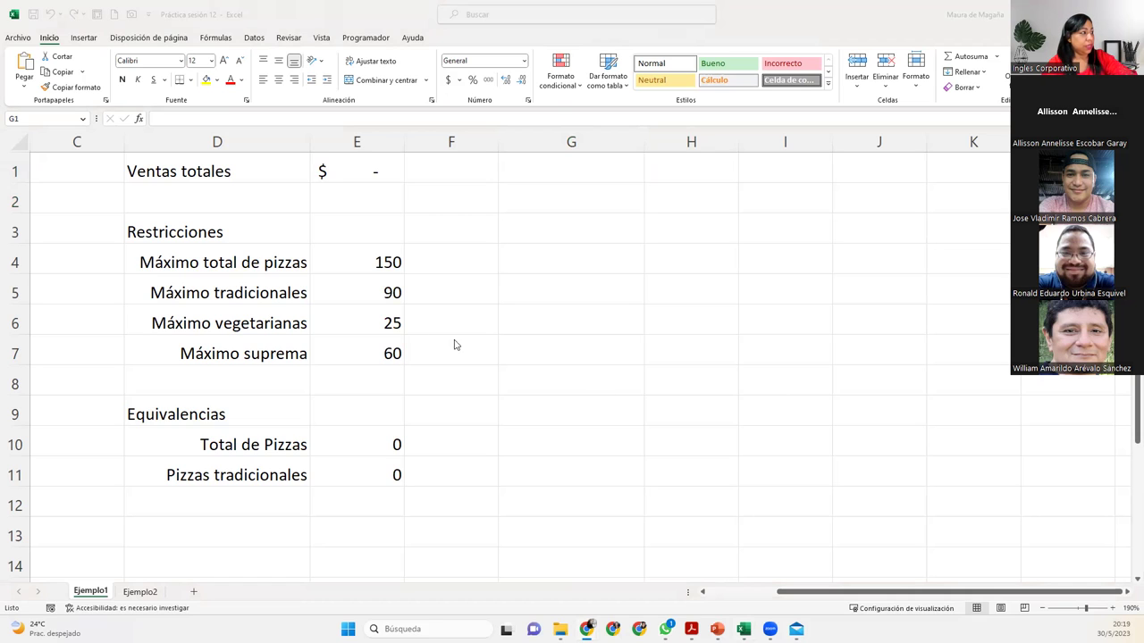
left_click(394, 328)
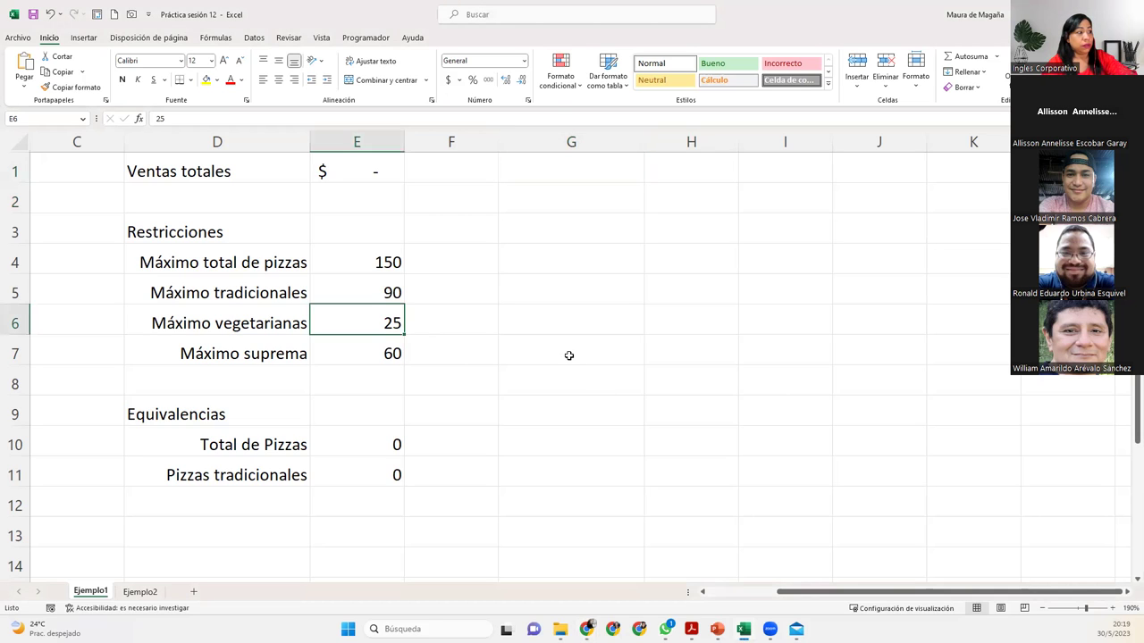
left_click_drag(886, 597, 814, 596)
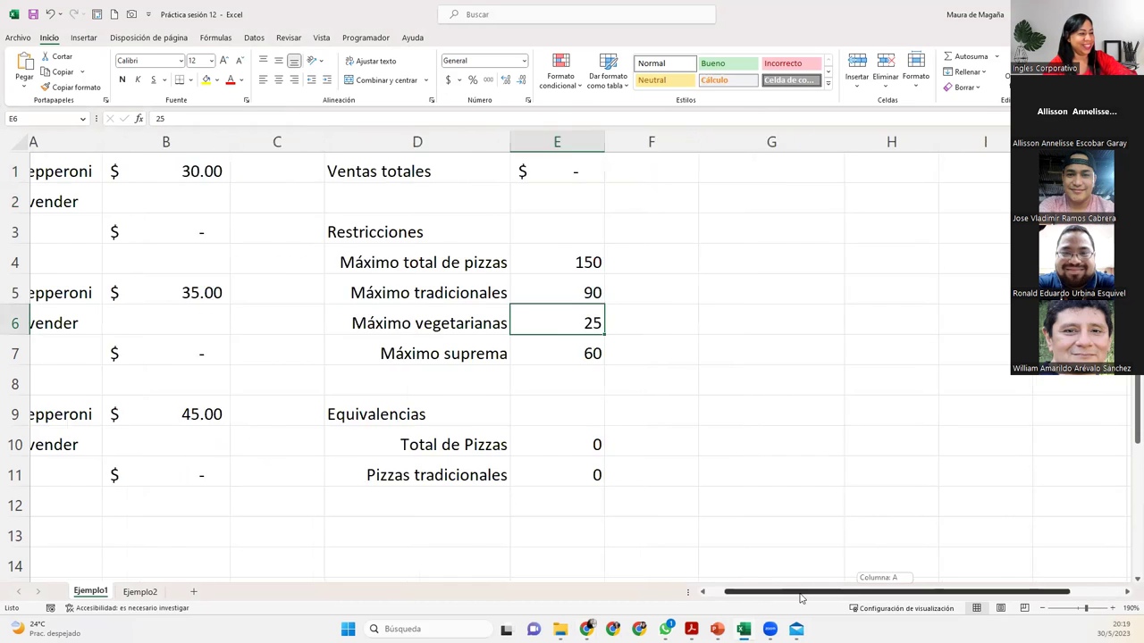
left_click(335, 239)
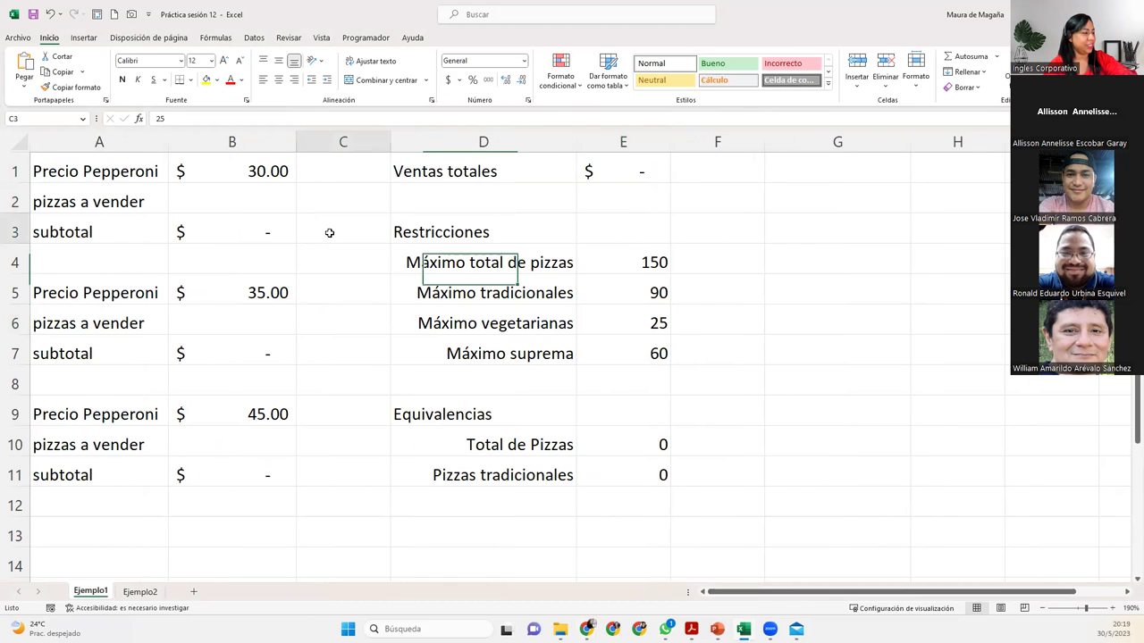
left_click(242, 187)
left_click(209, 171)
left_click(157, 175)
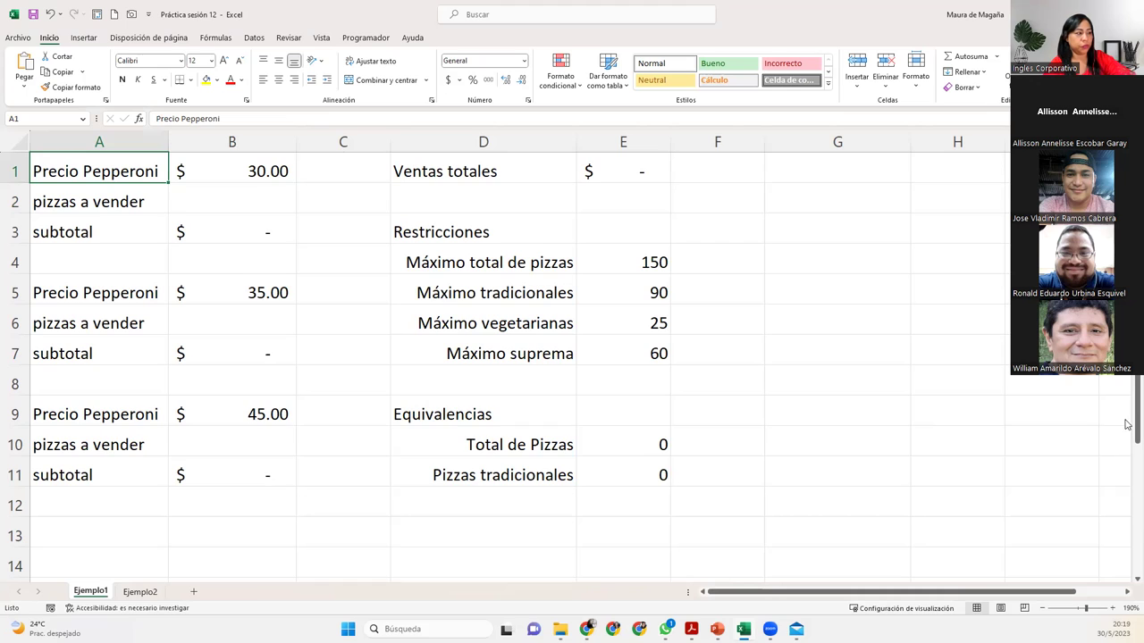
left_click(644, 481)
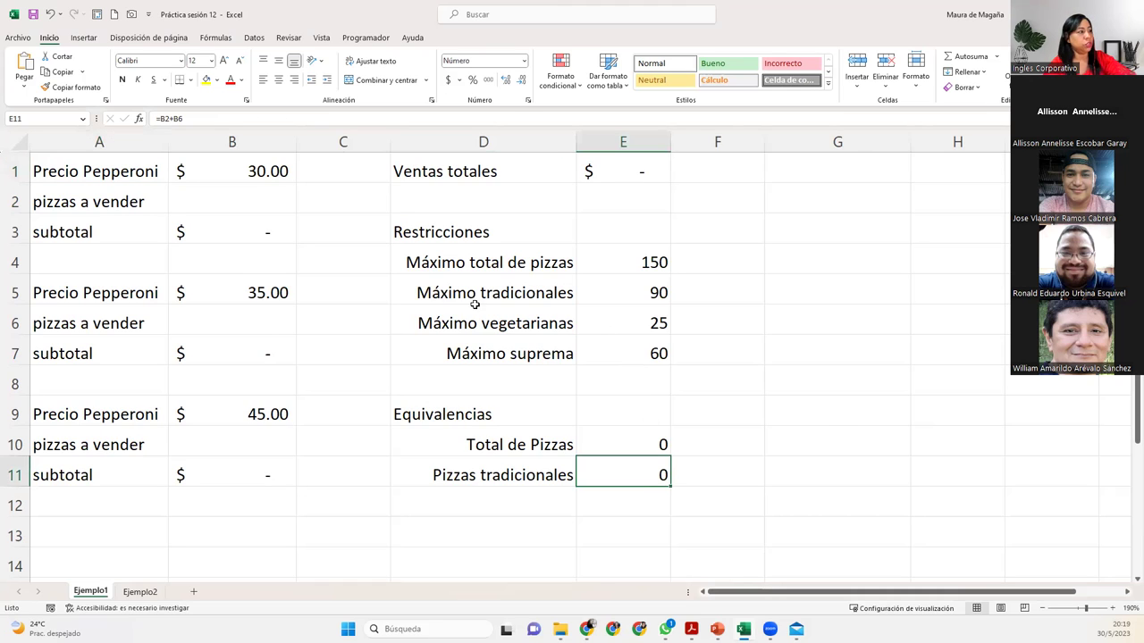
left_click(613, 169)
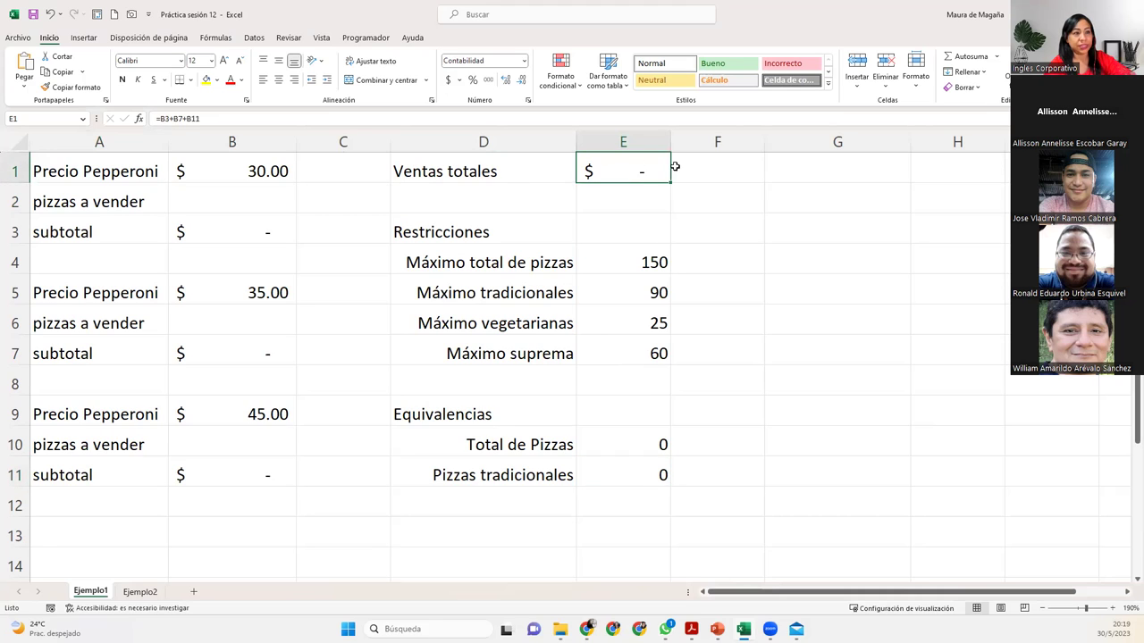
left_click(232, 172)
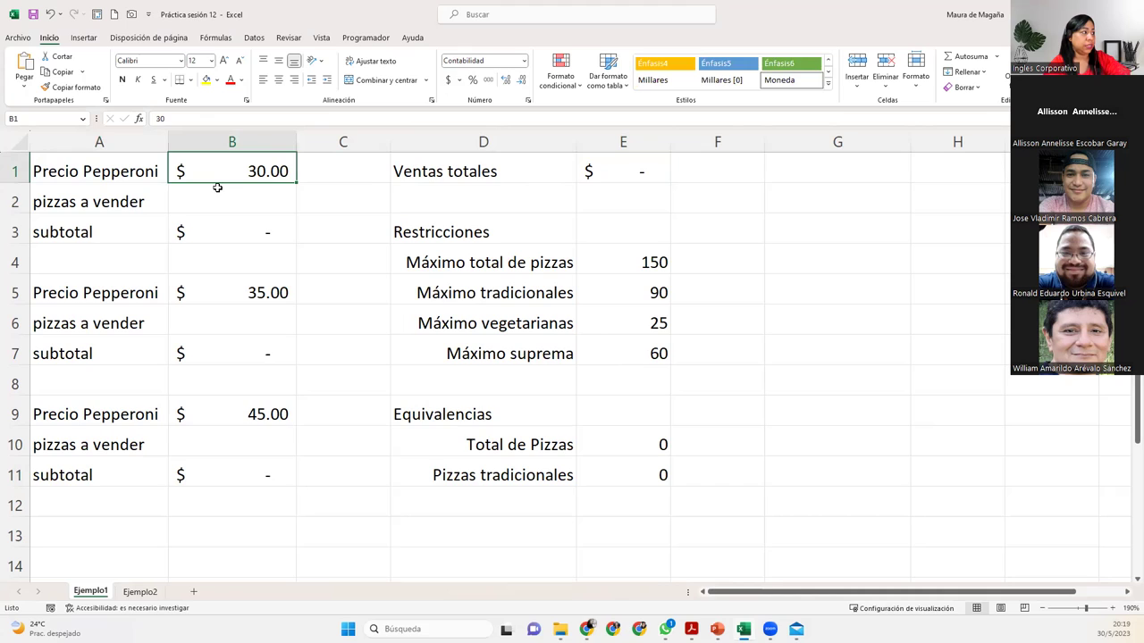
left_click(217, 188)
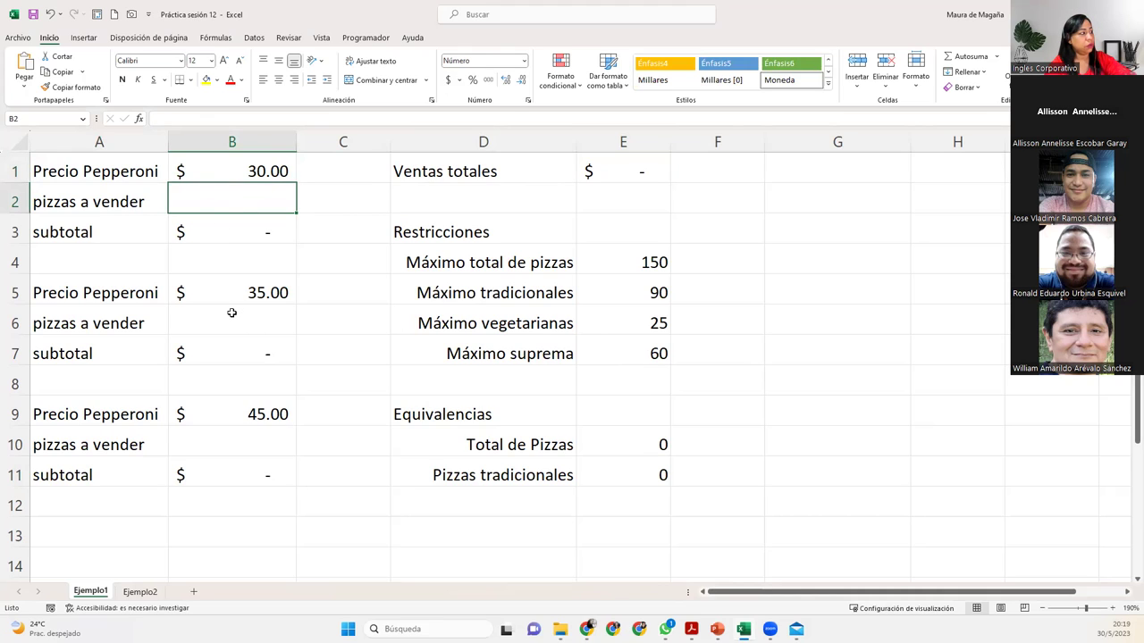
left_click(121, 290)
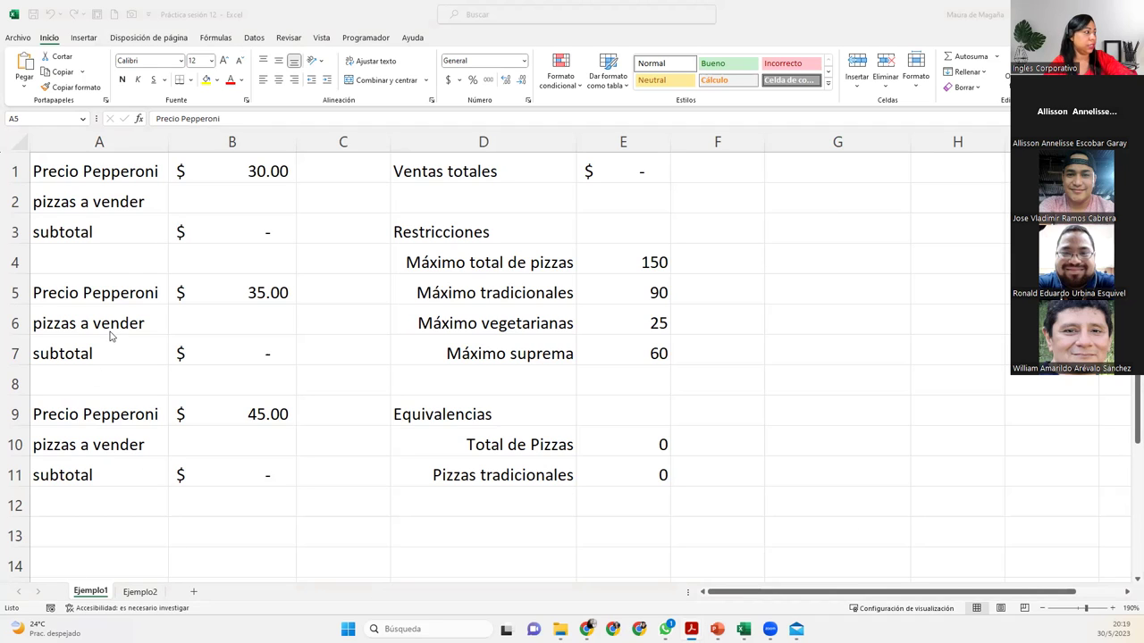
Change A5 to 'Precio Vegetariana' and autofit column A to the longer label.
double_click(120, 287)
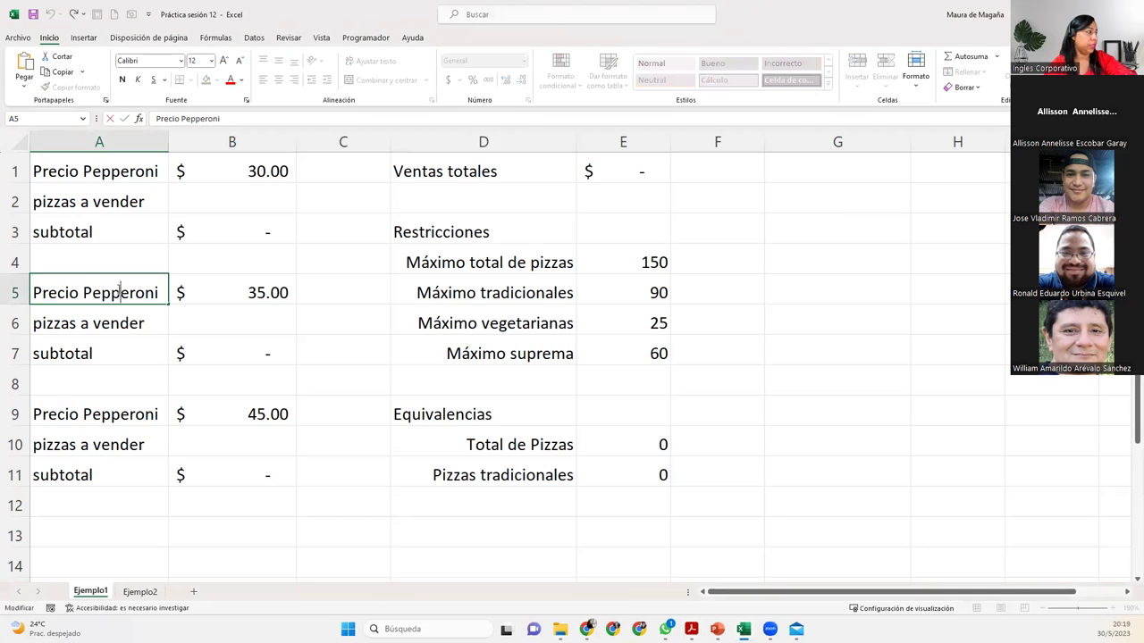
double_click(119, 288)
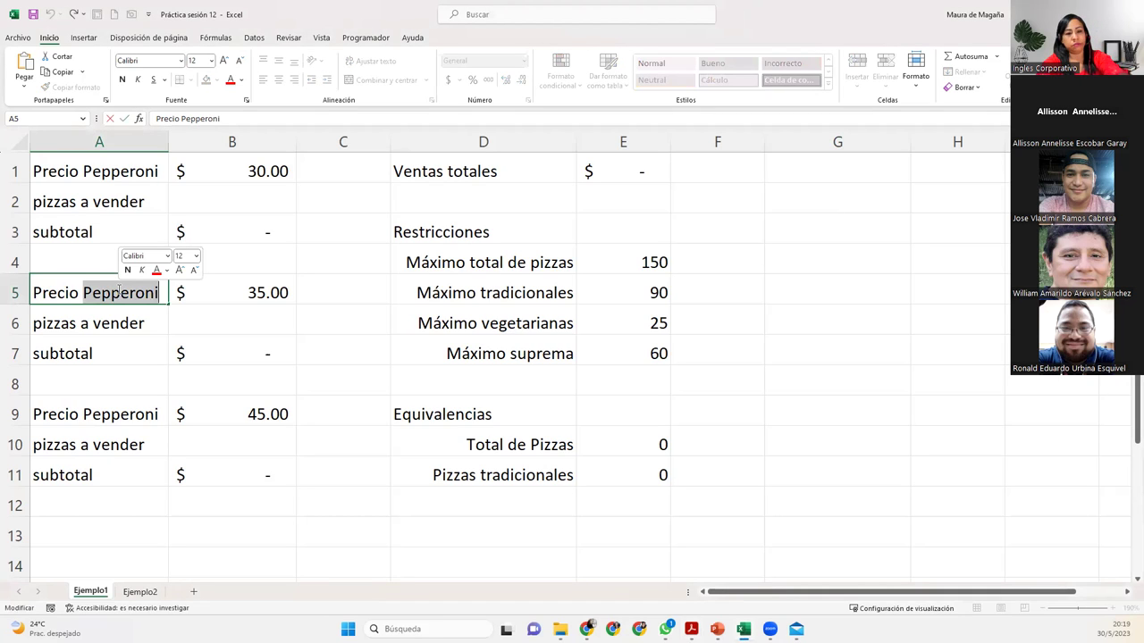
type("Vegetariana")
key("Return")
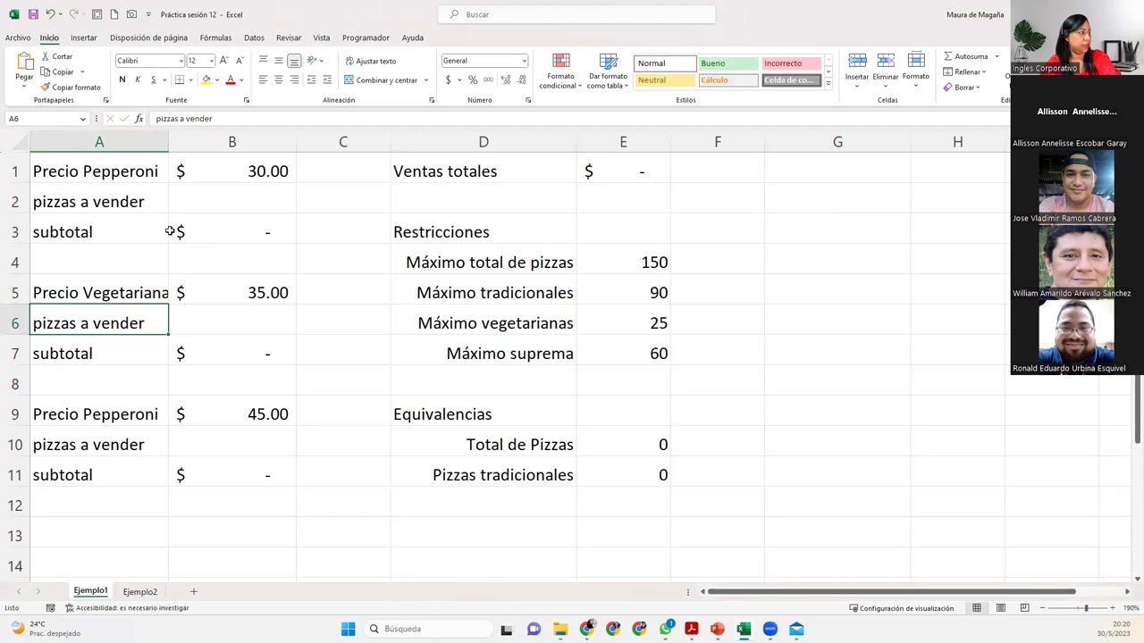
double_click(168, 142)
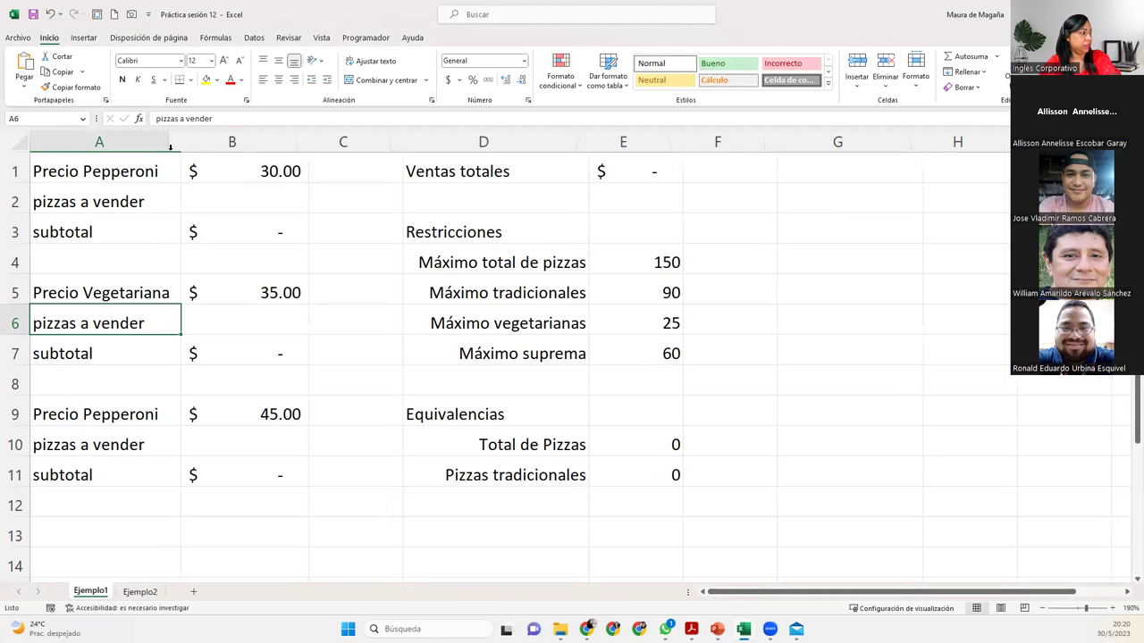
Change the A9 label to 'Precio Suprema'.
double_click(132, 410)
double_click(132, 410)
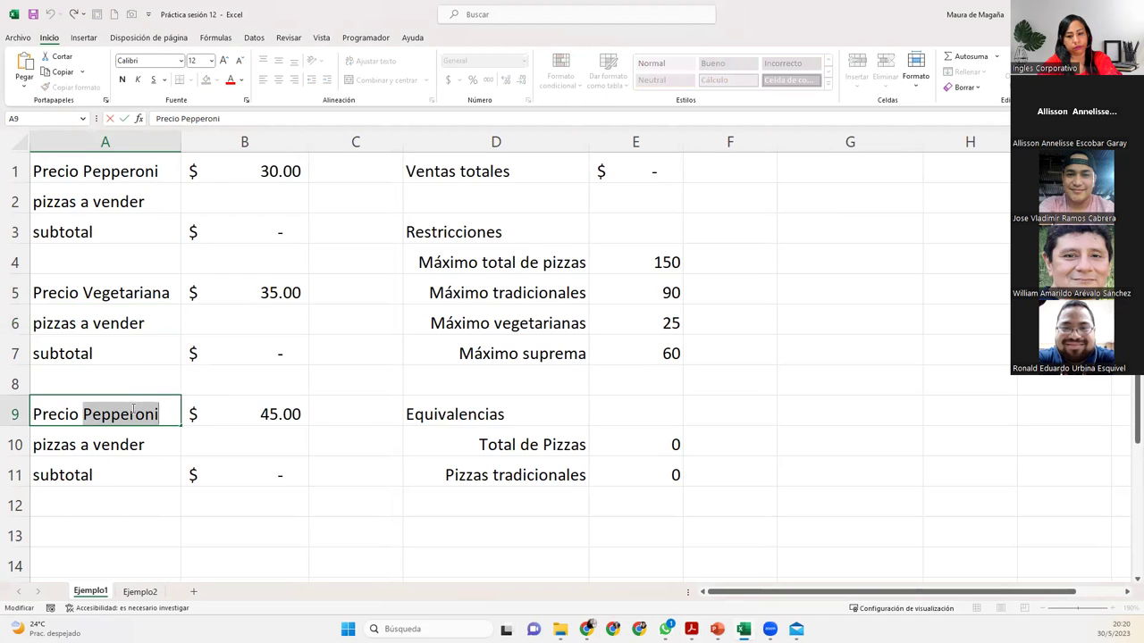
type("Suprim")
key("BackSpace")
type("ema")
key("Return")
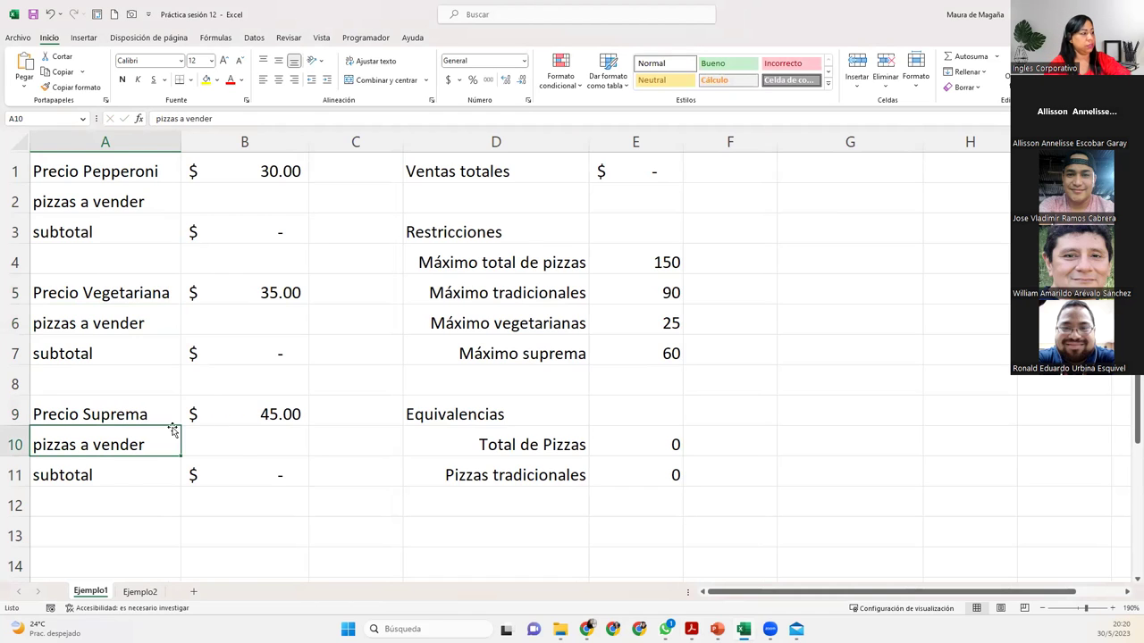
left_click(237, 450)
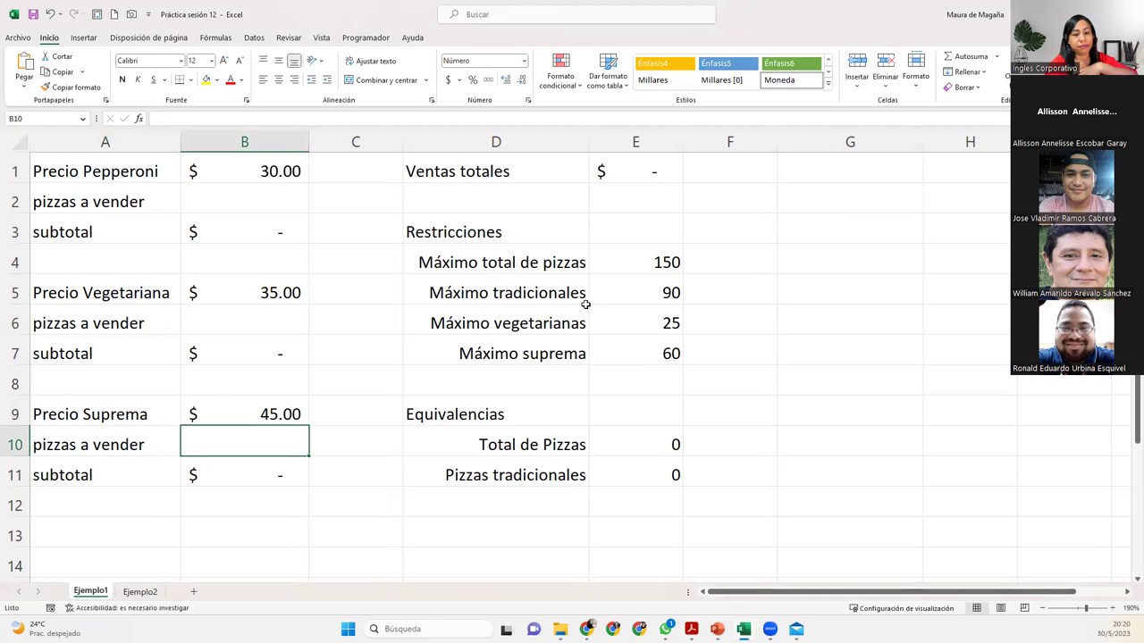
left_click(662, 264)
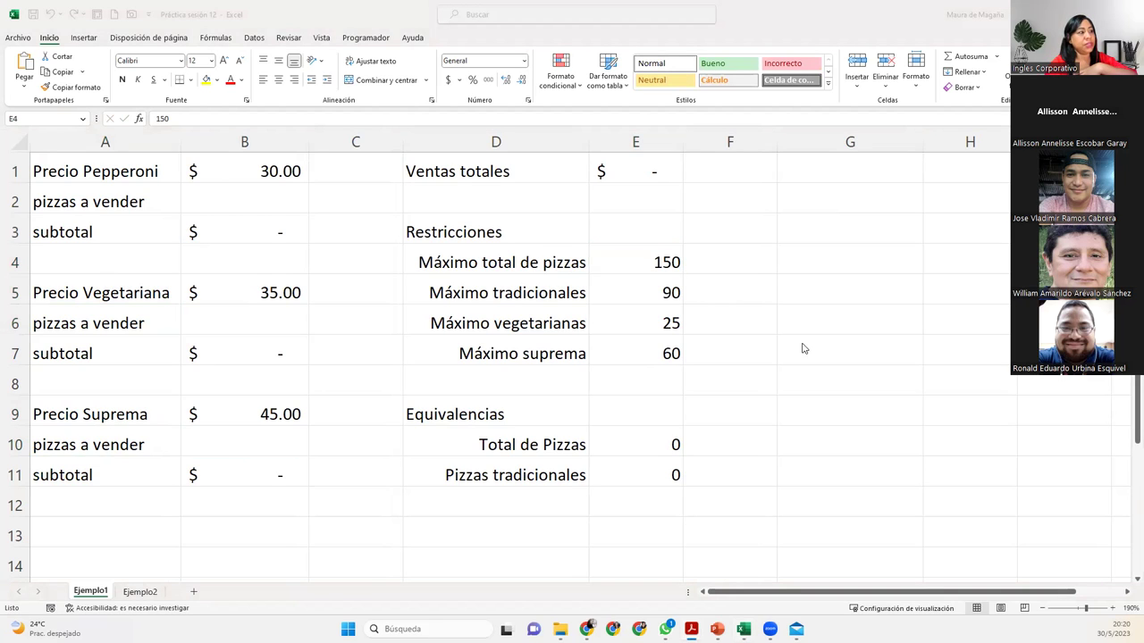
left_click(631, 293)
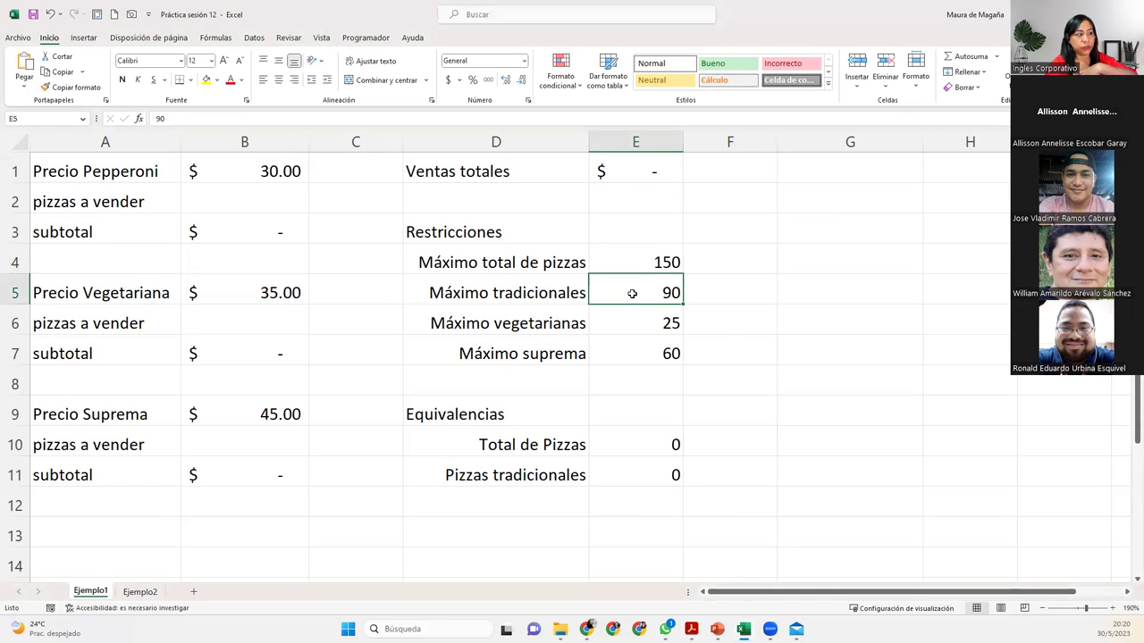
left_click(632, 325)
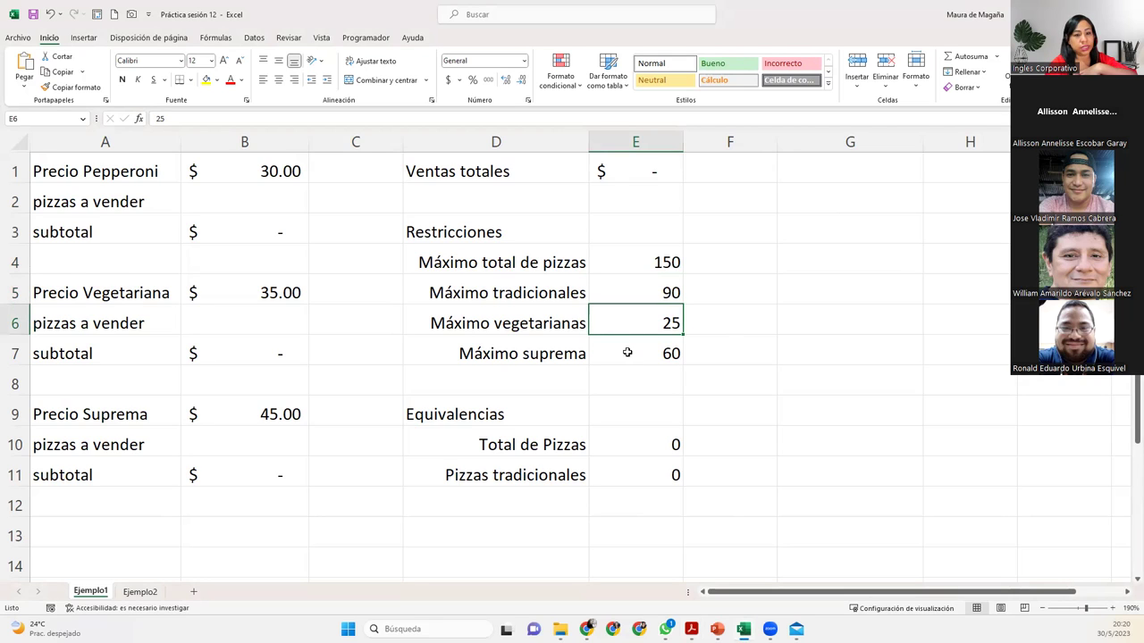
left_click(627, 353)
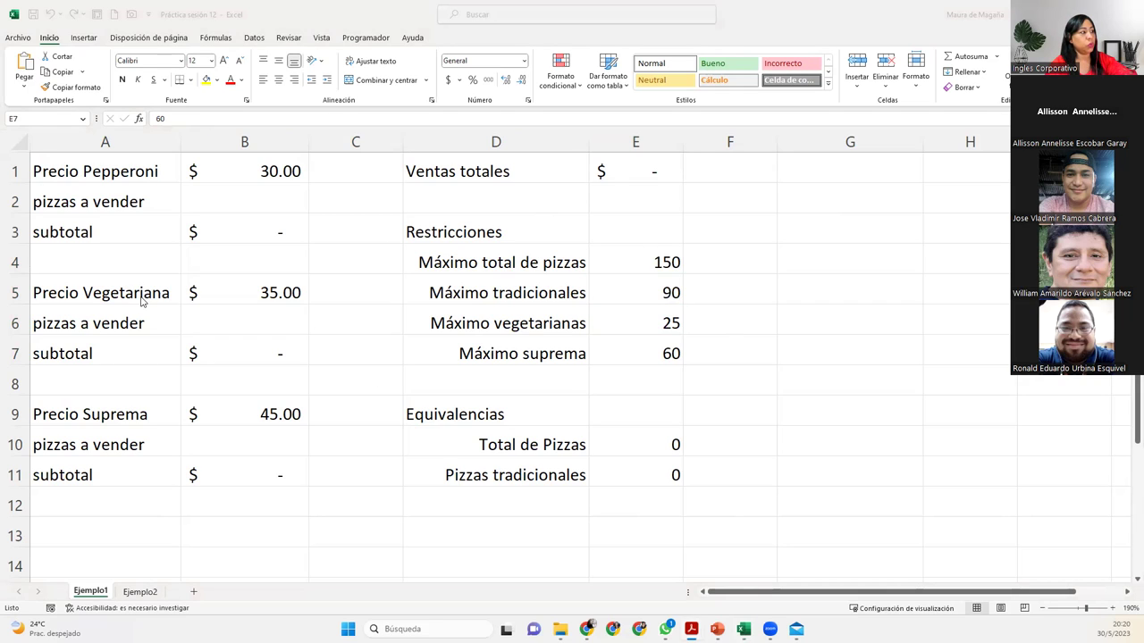
left_click(241, 194)
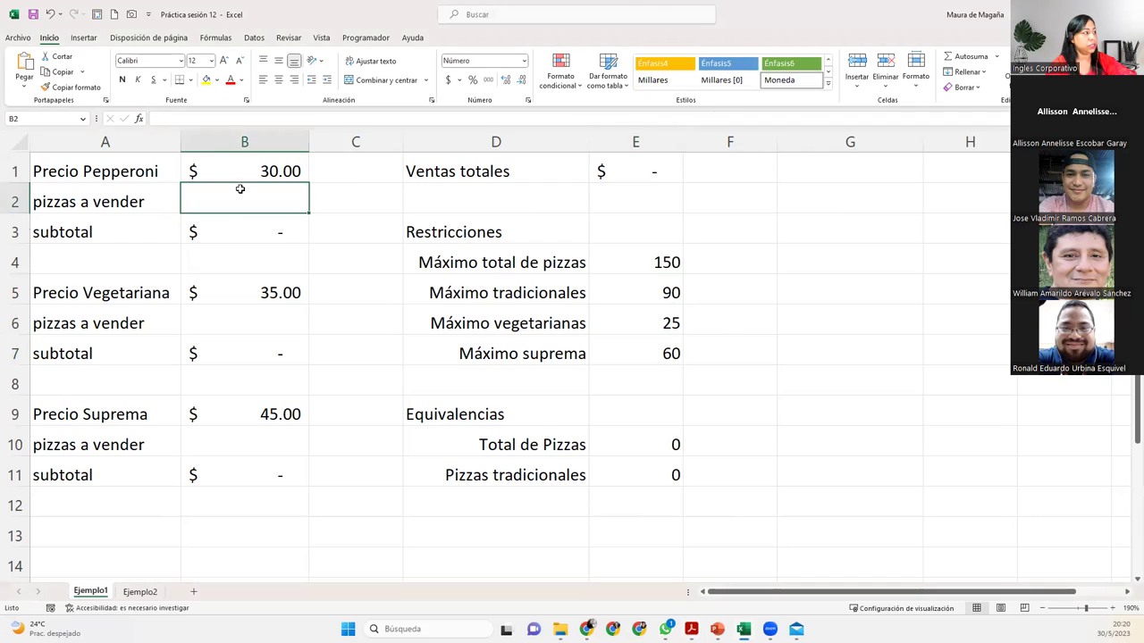
left_click(238, 323)
left_click(255, 451)
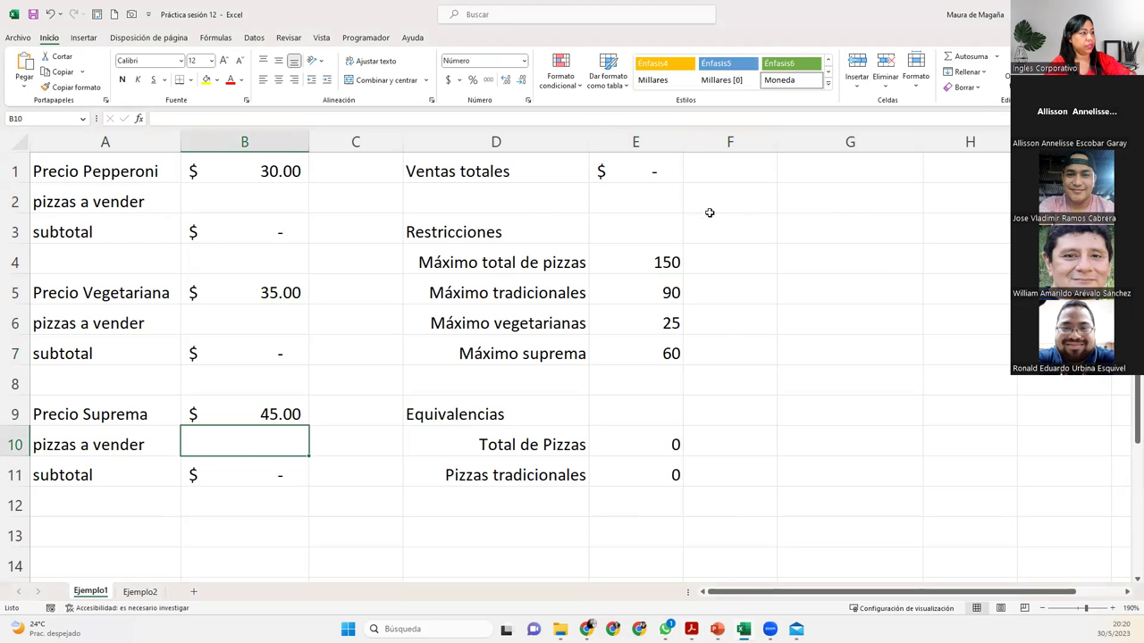
left_click(642, 259)
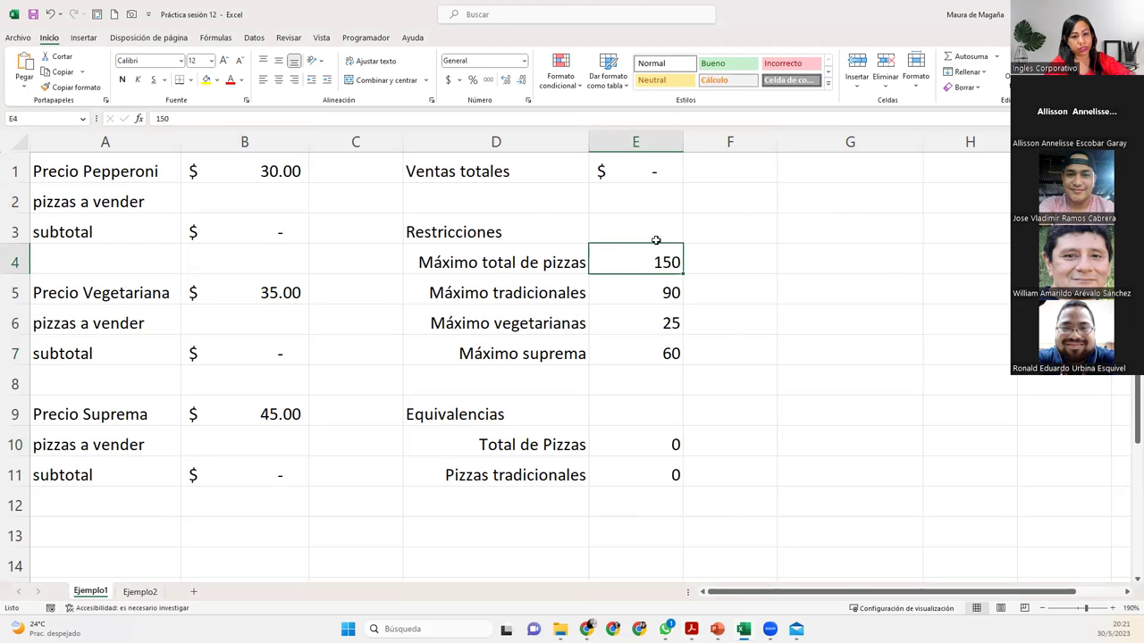
left_click(642, 178)
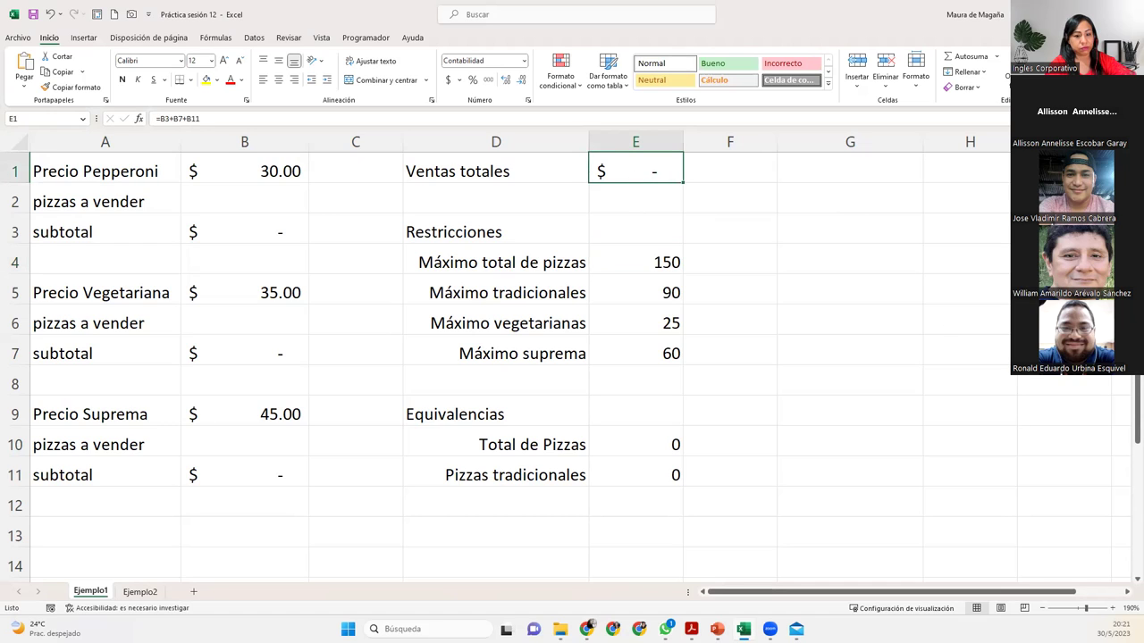
key("alt+Tab")
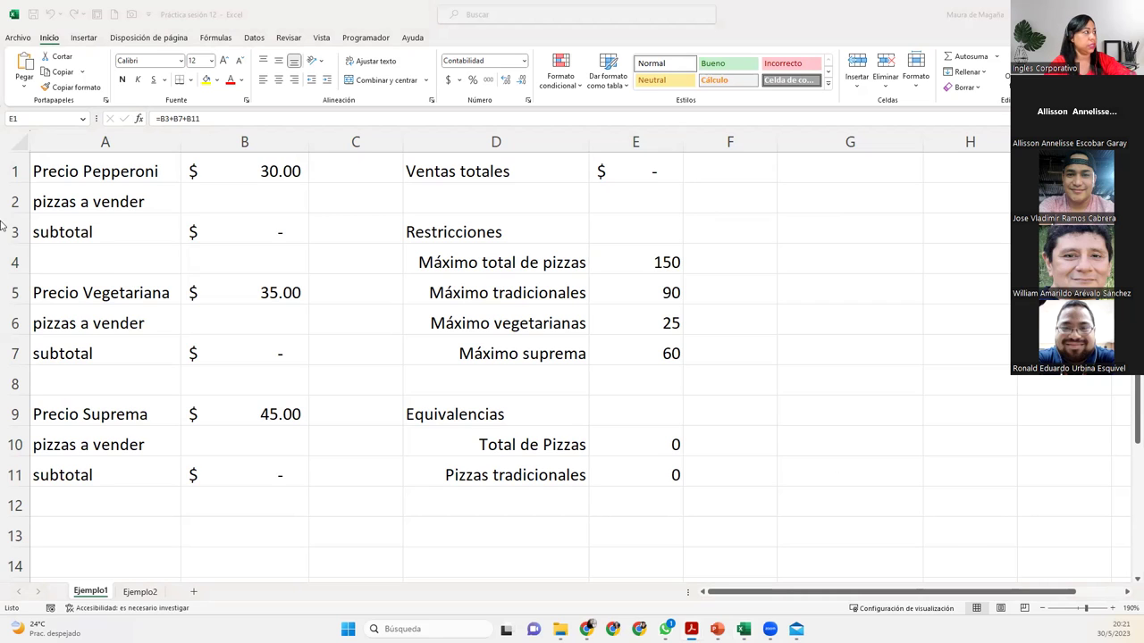
Confirm Solver and Herramientas para análisis are checked in the Complementos de Excel dialog.
left_click(24, 45)
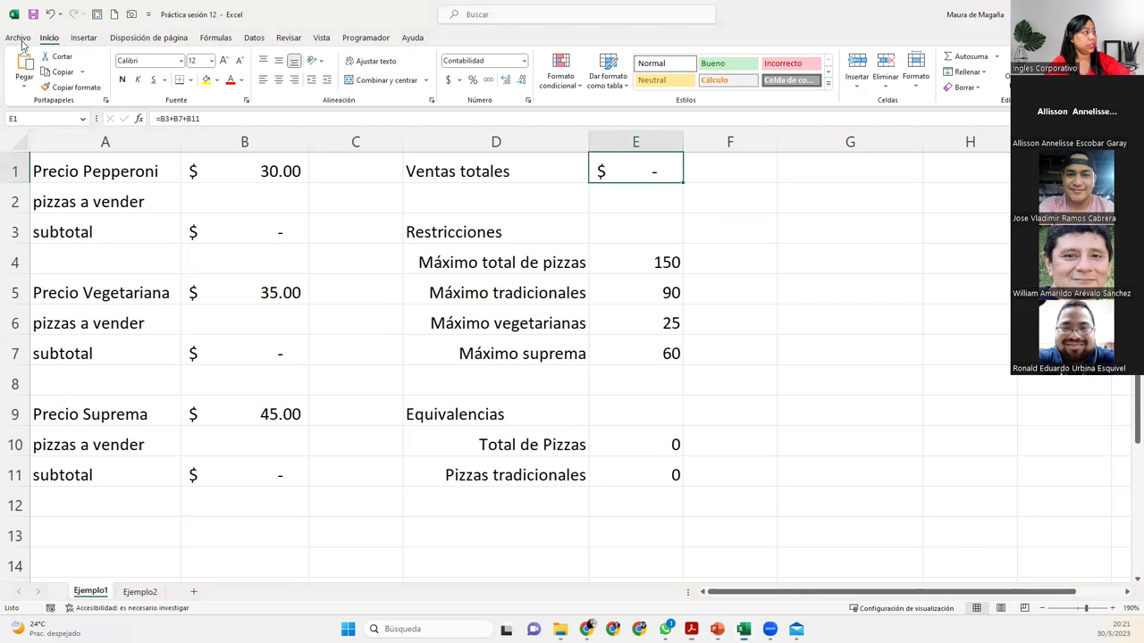
left_click(22, 42)
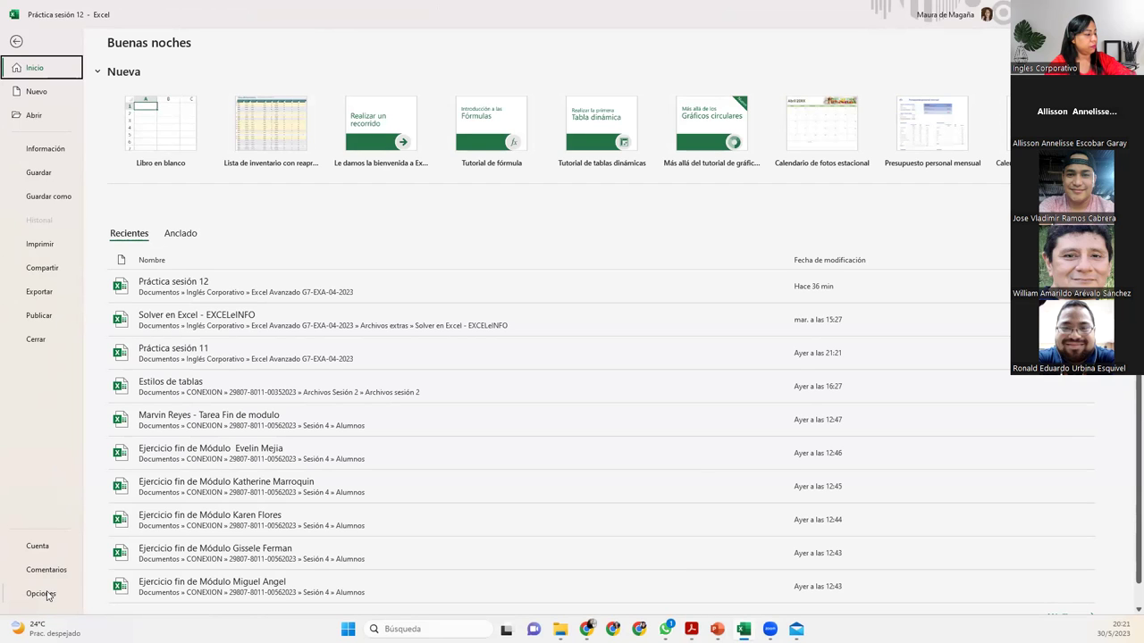
key("Escape")
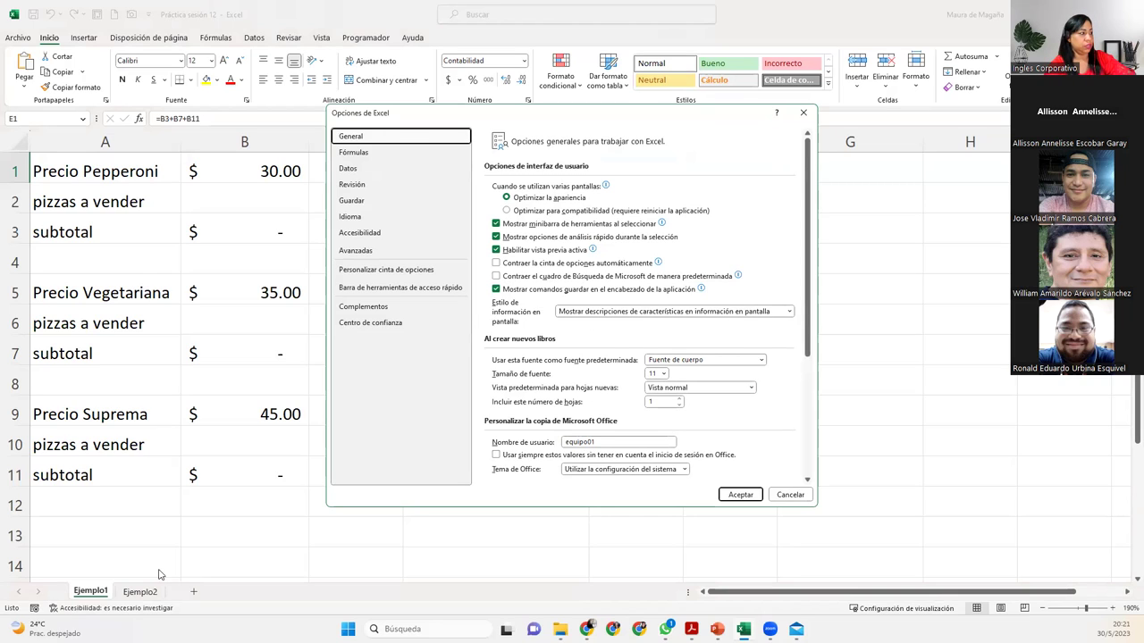
left_click(393, 322)
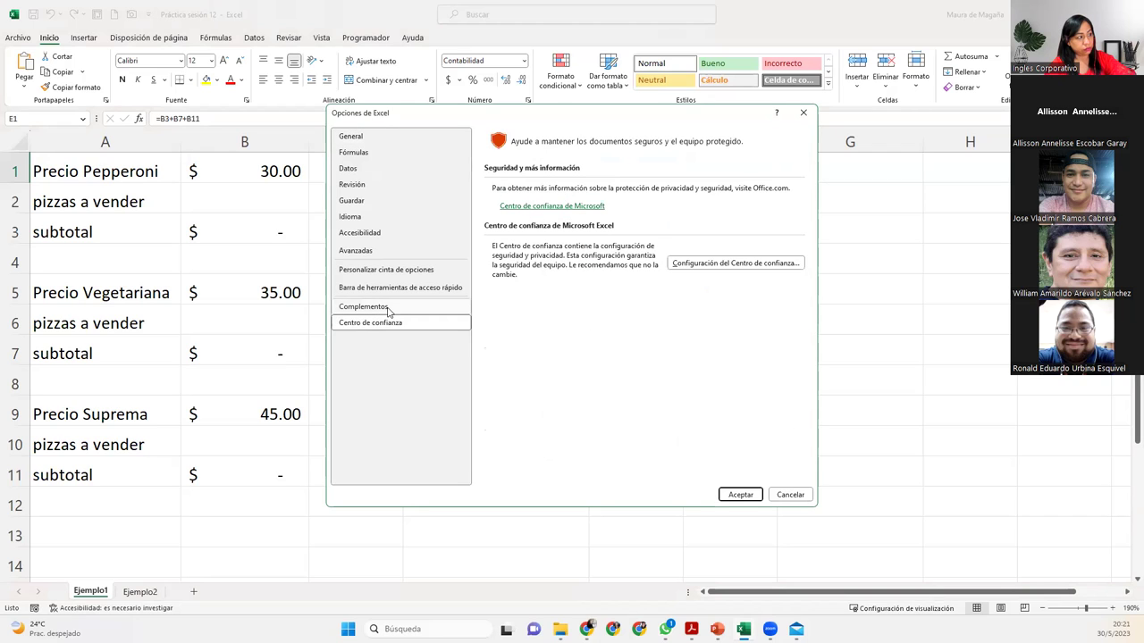
left_click(429, 308)
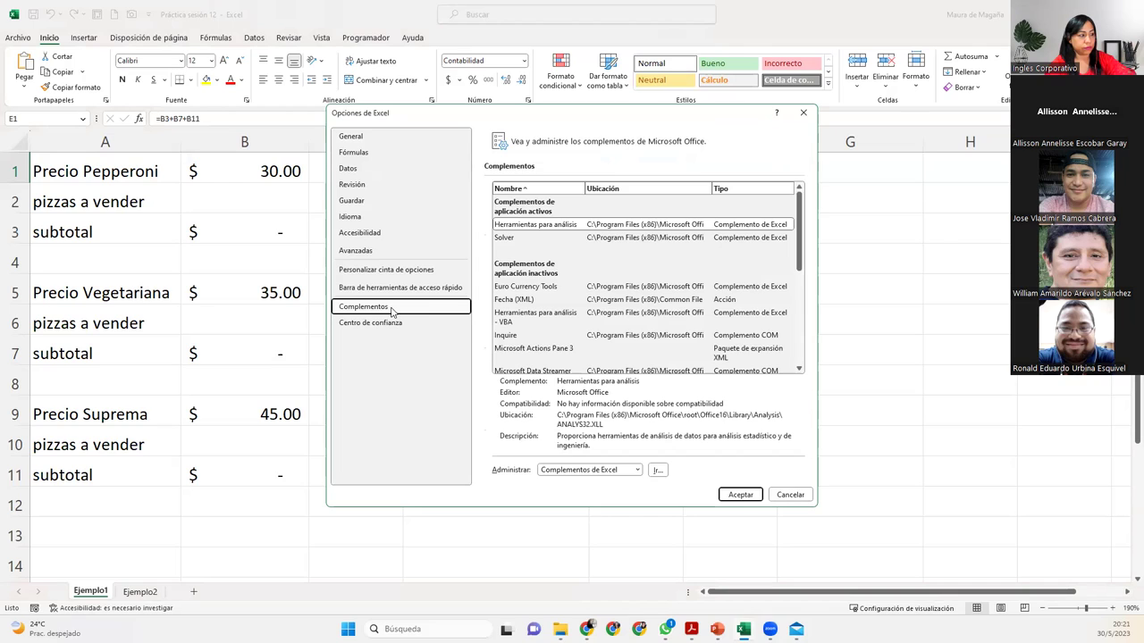
left_click(637, 471)
left_click(637, 471)
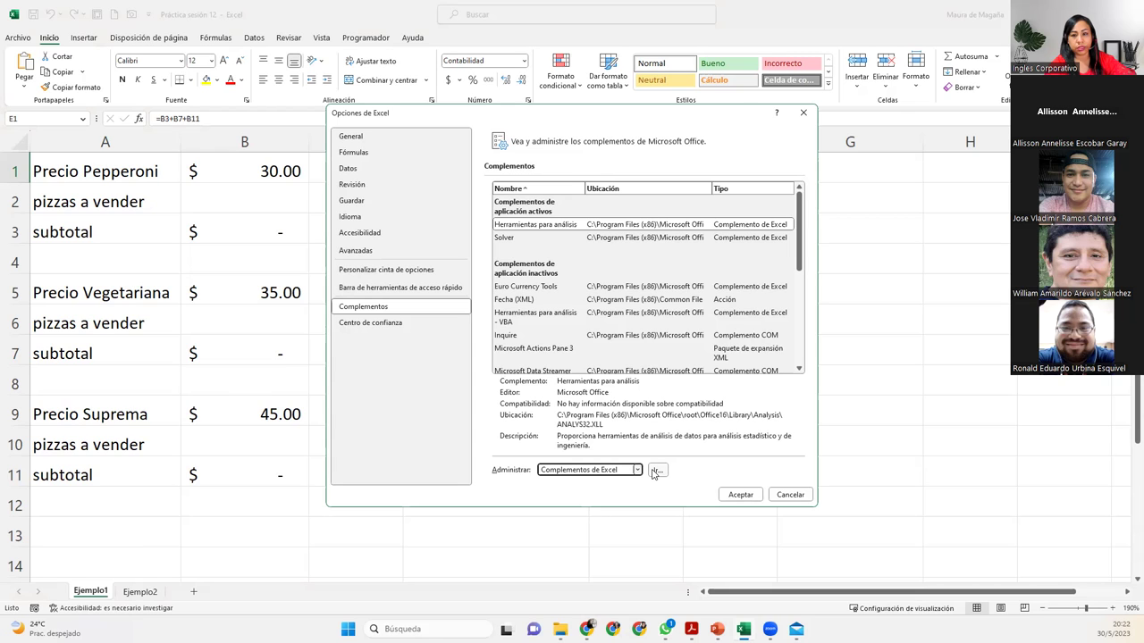
left_click(655, 471)
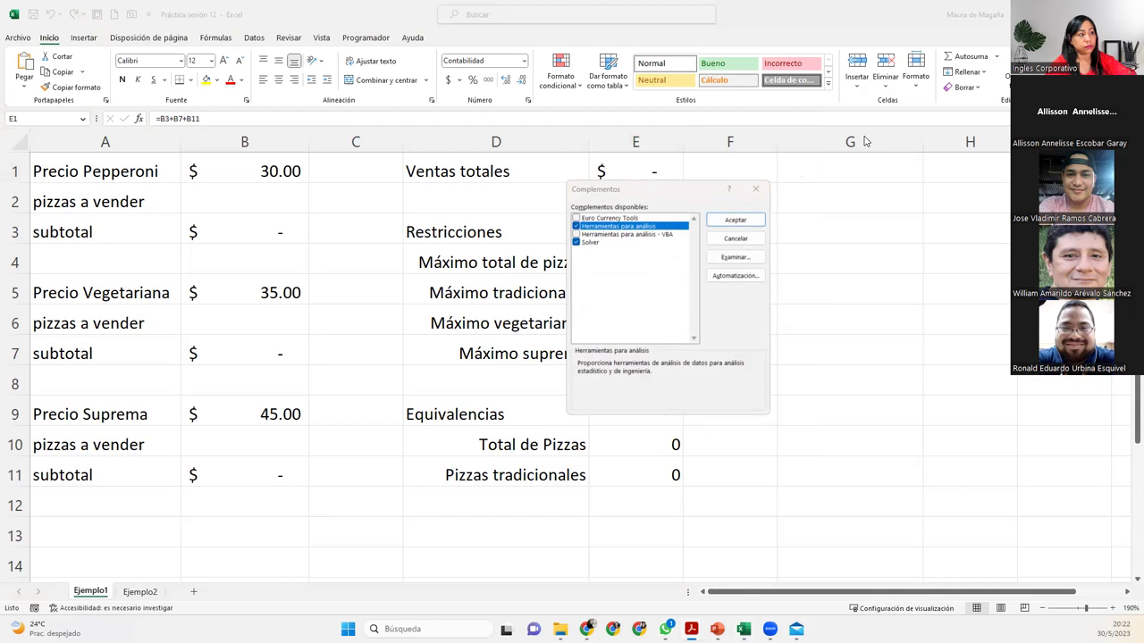
left_click(755, 188)
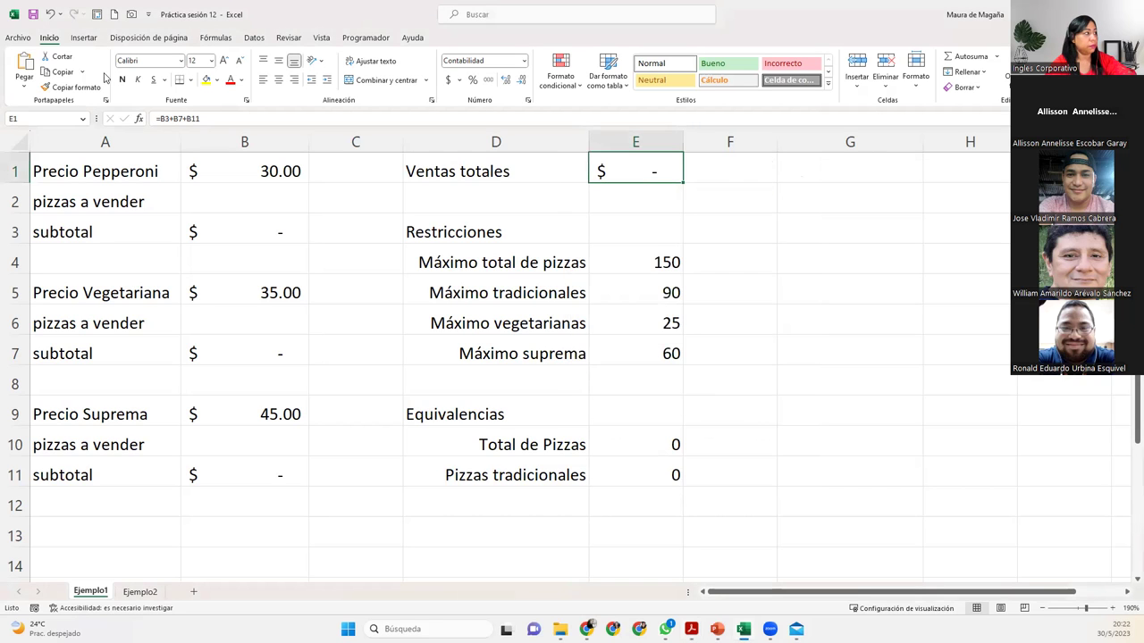
left_click(18, 37)
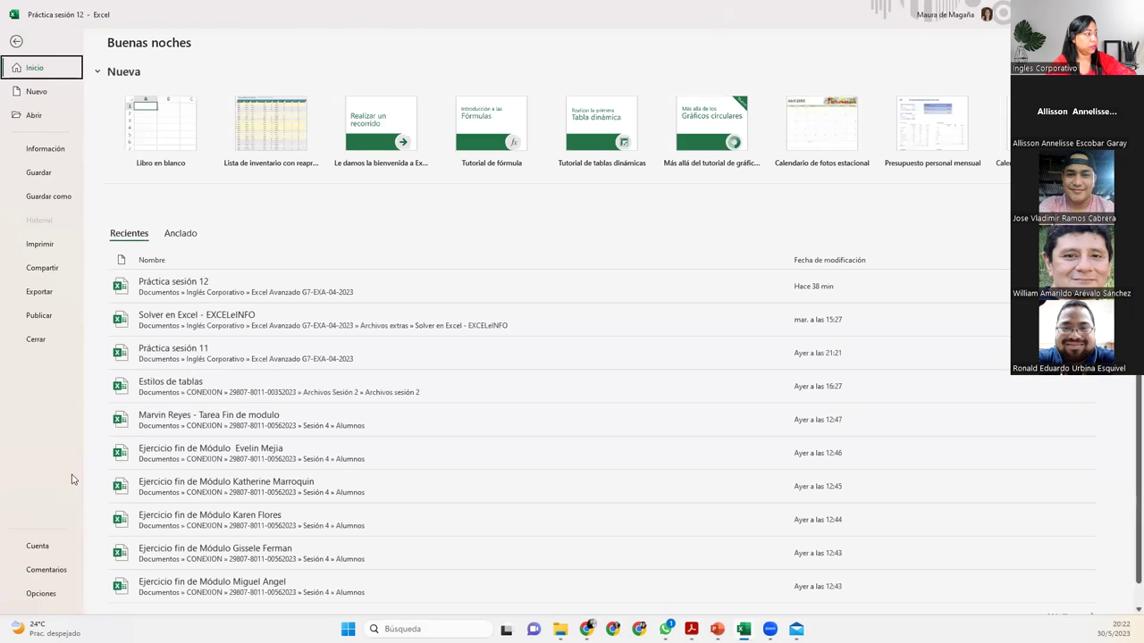
left_click(40, 593)
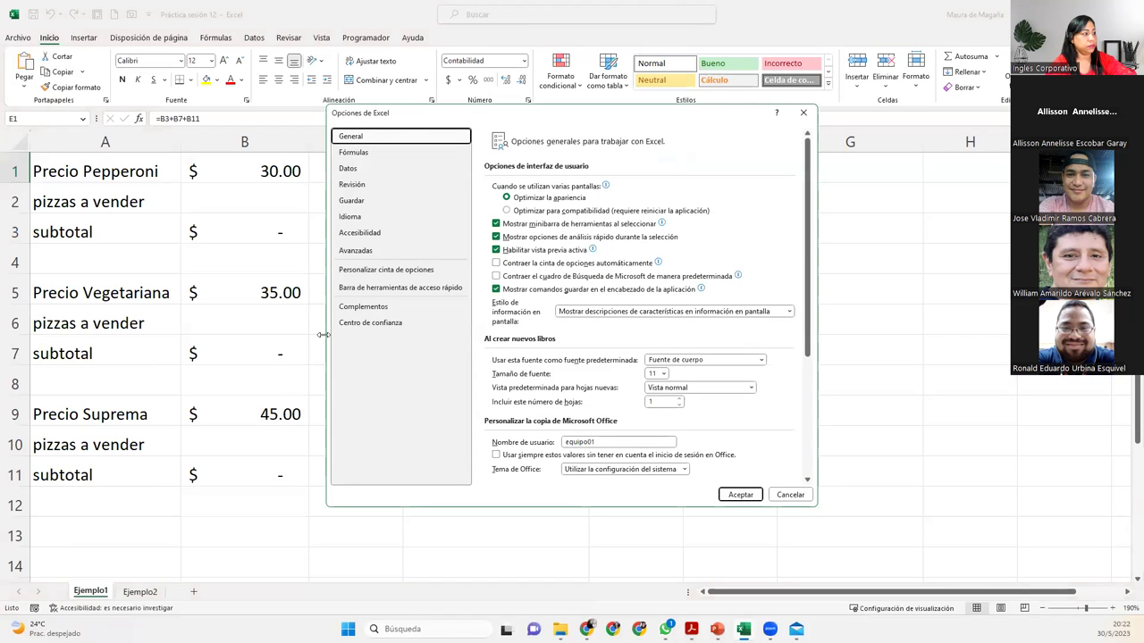
left_click(359, 309)
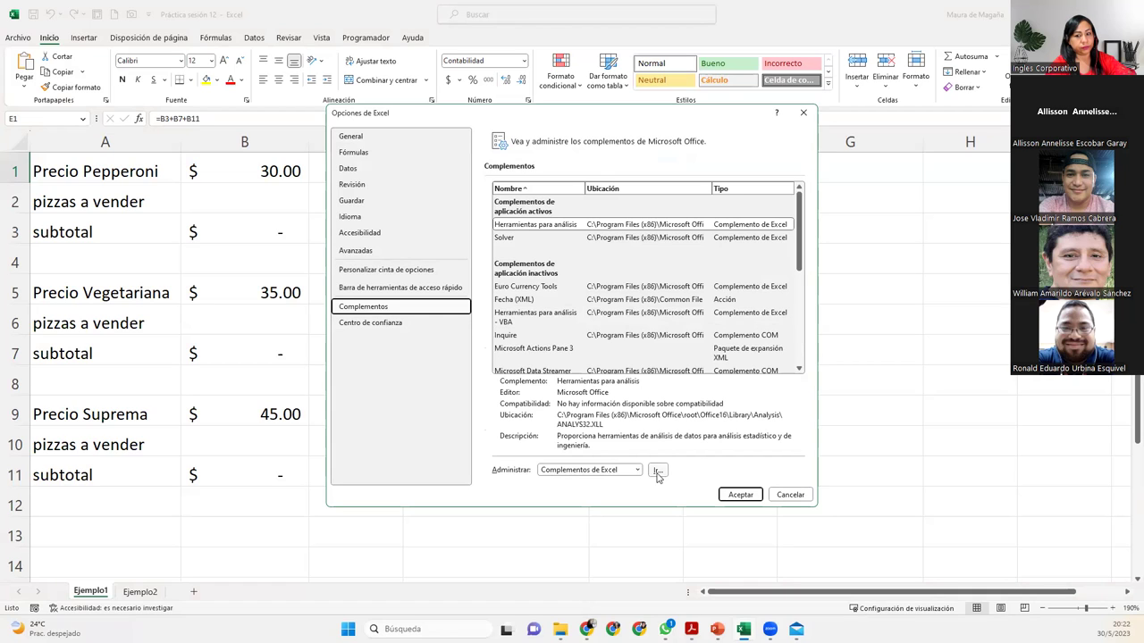
left_click(657, 471)
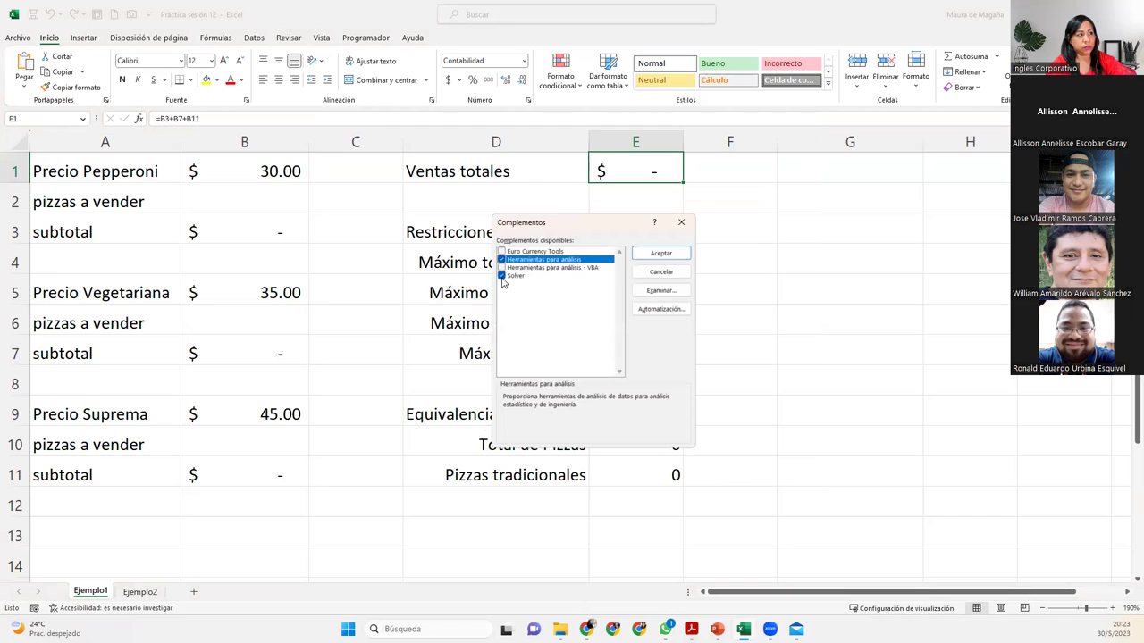
left_click(675, 253)
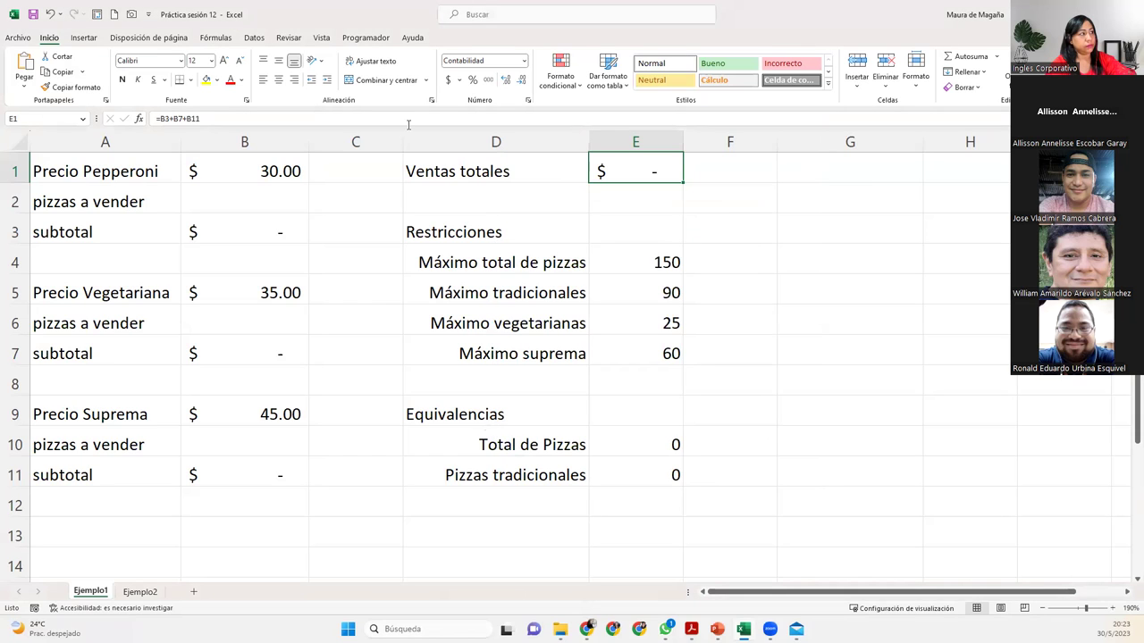
Switch the ribbon to the Datos tab on the Ejemplo1 sheet.
left_click(255, 37)
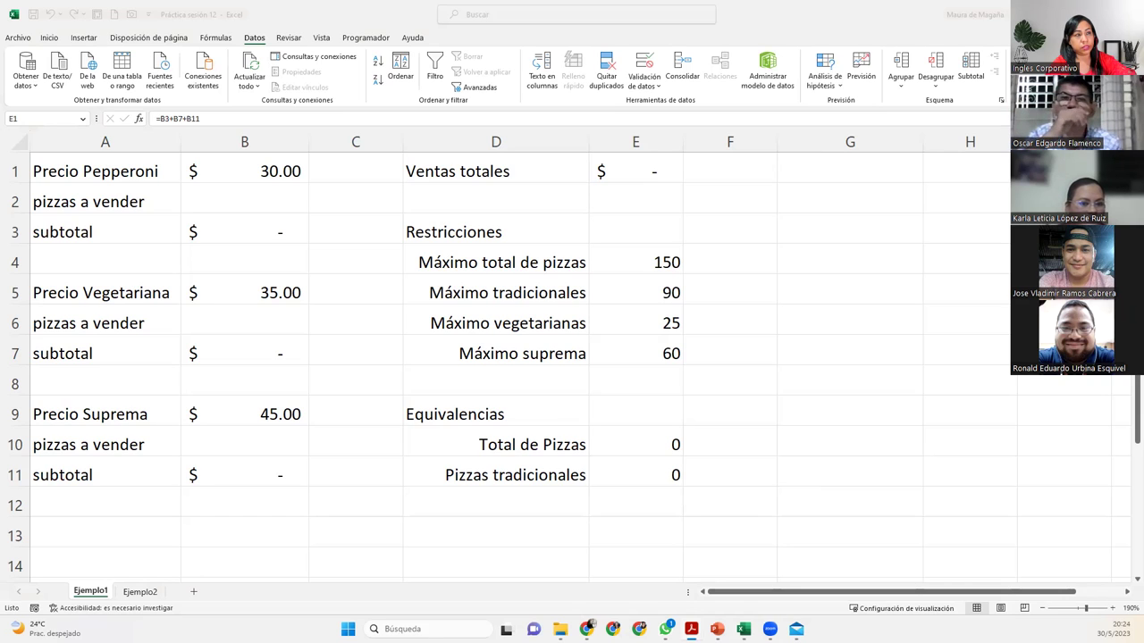
left_click(635, 171)
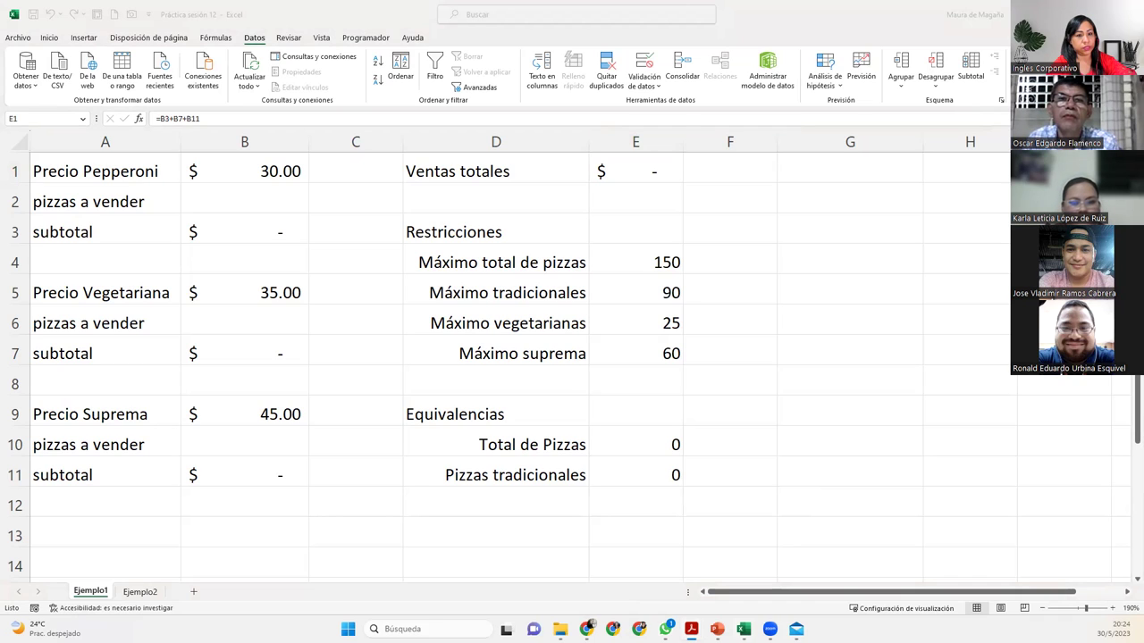
left_click(645, 176)
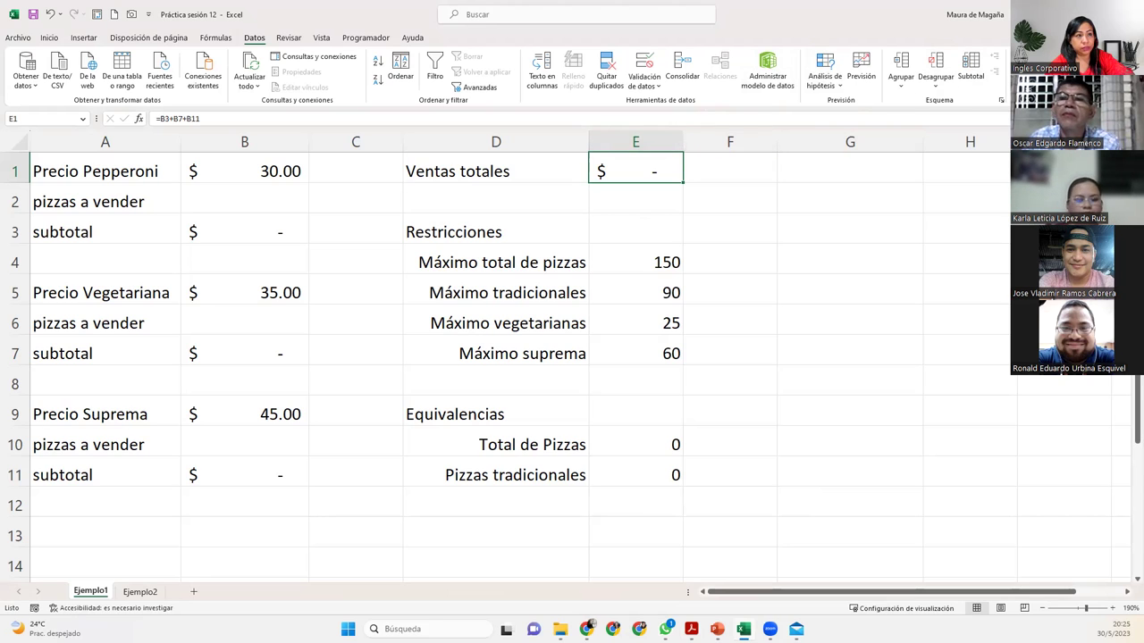
Launch Solver and set $E$1 as the objective to maximise.
left_click(994, 65)
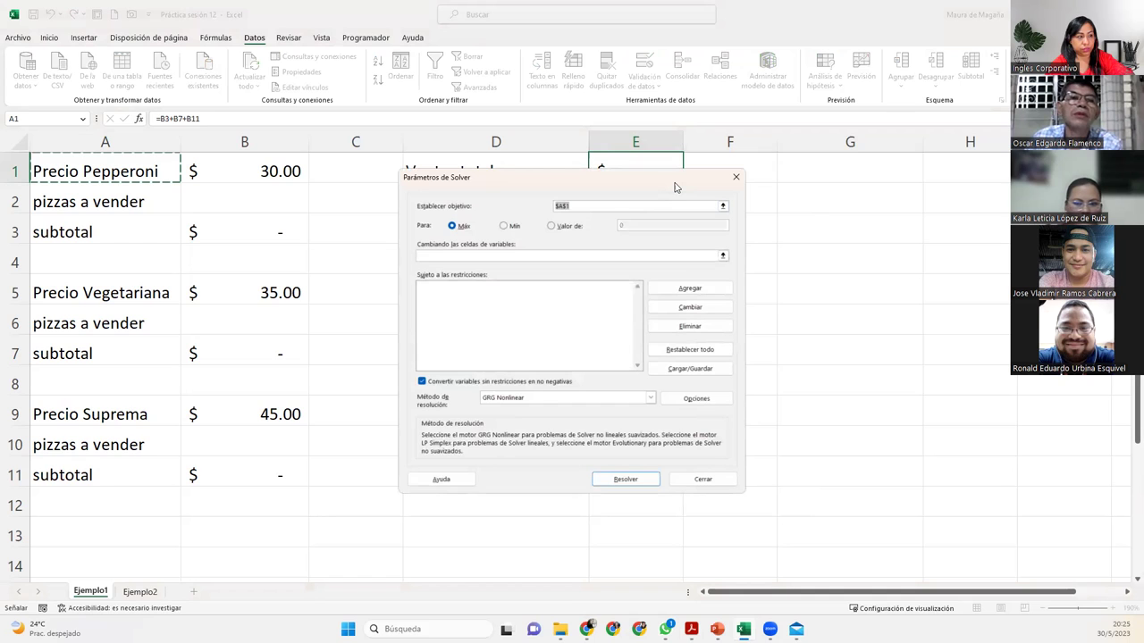
left_click_drag(675, 187, 718, 229)
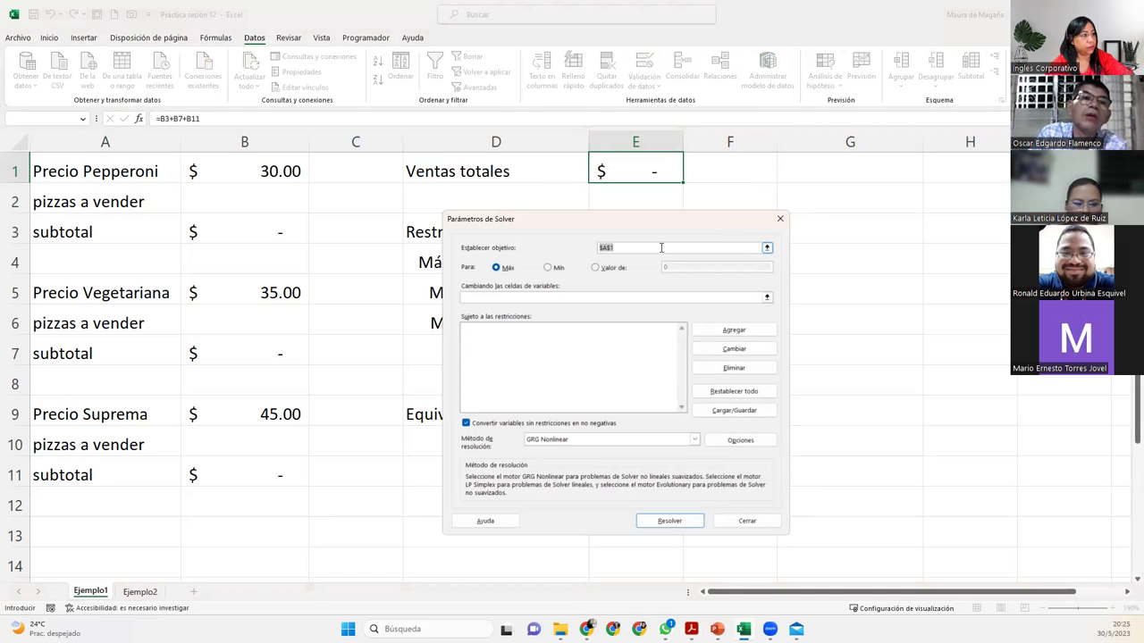
left_click(655, 172)
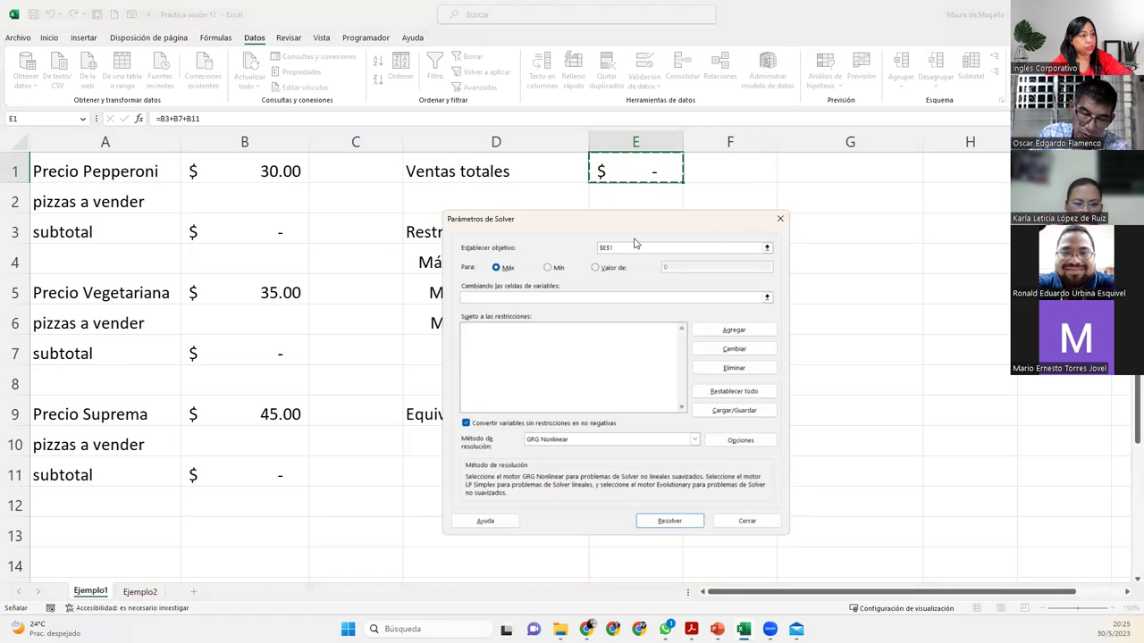
left_click(751, 247)
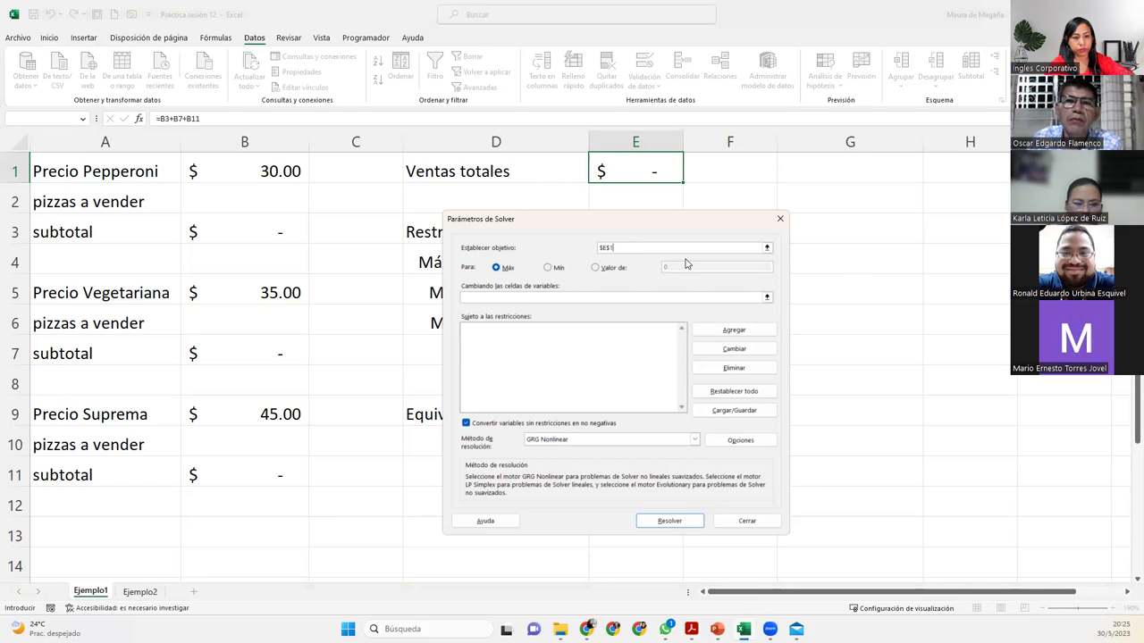
left_click(496, 297)
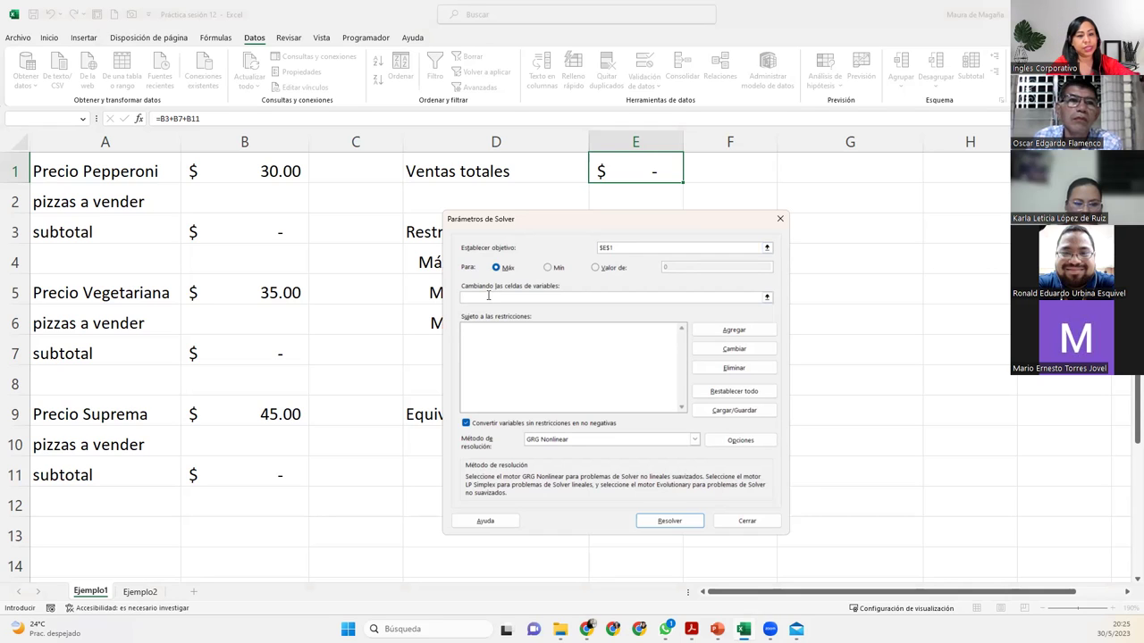
Add B2, B6 and B10 as Solver's variable cells, then move the dialog aside.
left_click(201, 202)
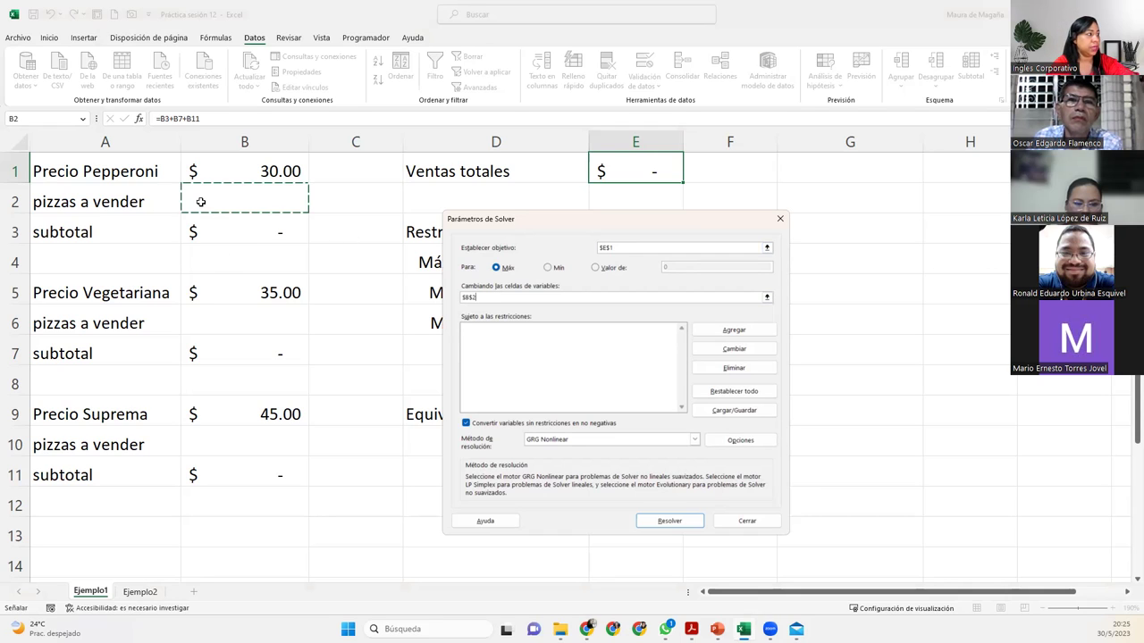
left_click(231, 320, "ctrl")
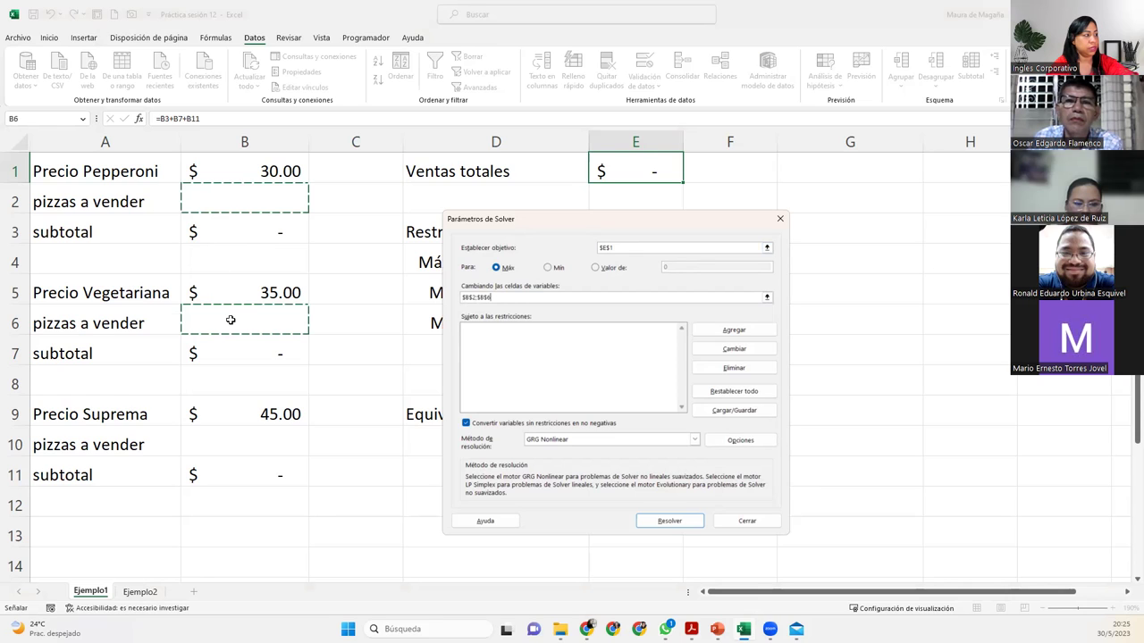
left_click(259, 438, "ctrl")
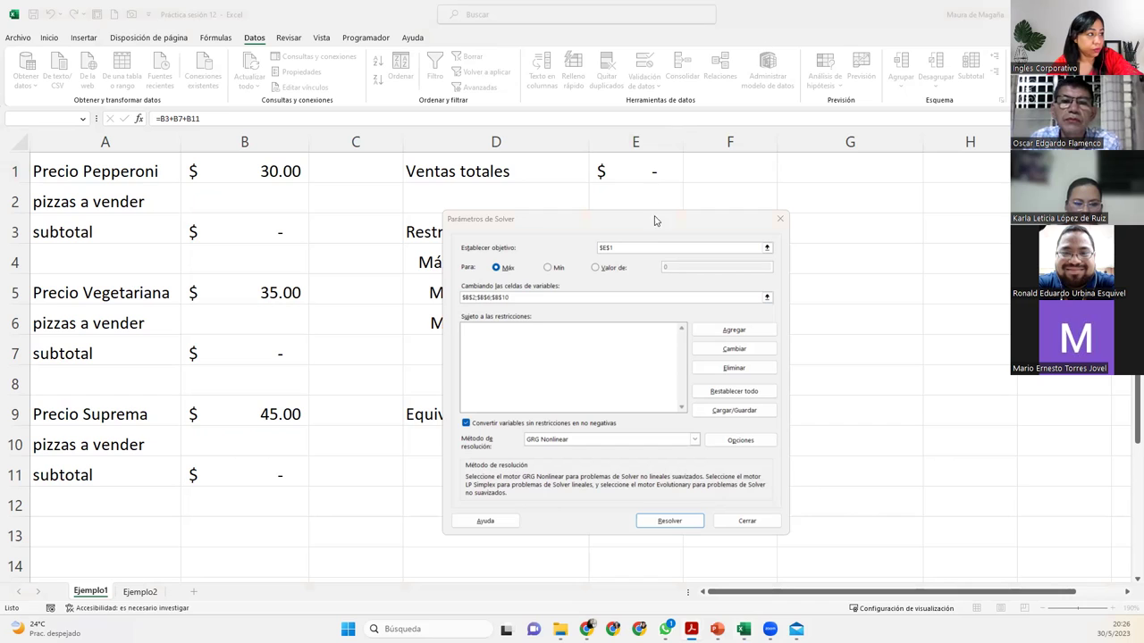
left_click_drag(654, 220, 913, 223)
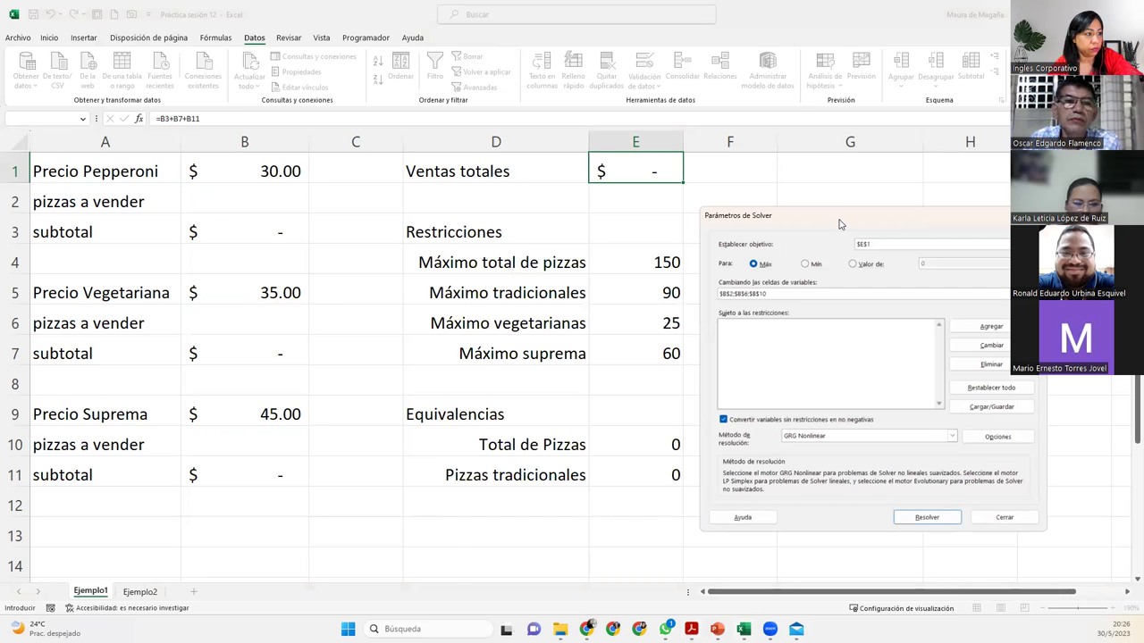
left_click_drag(840, 224, 836, 202)
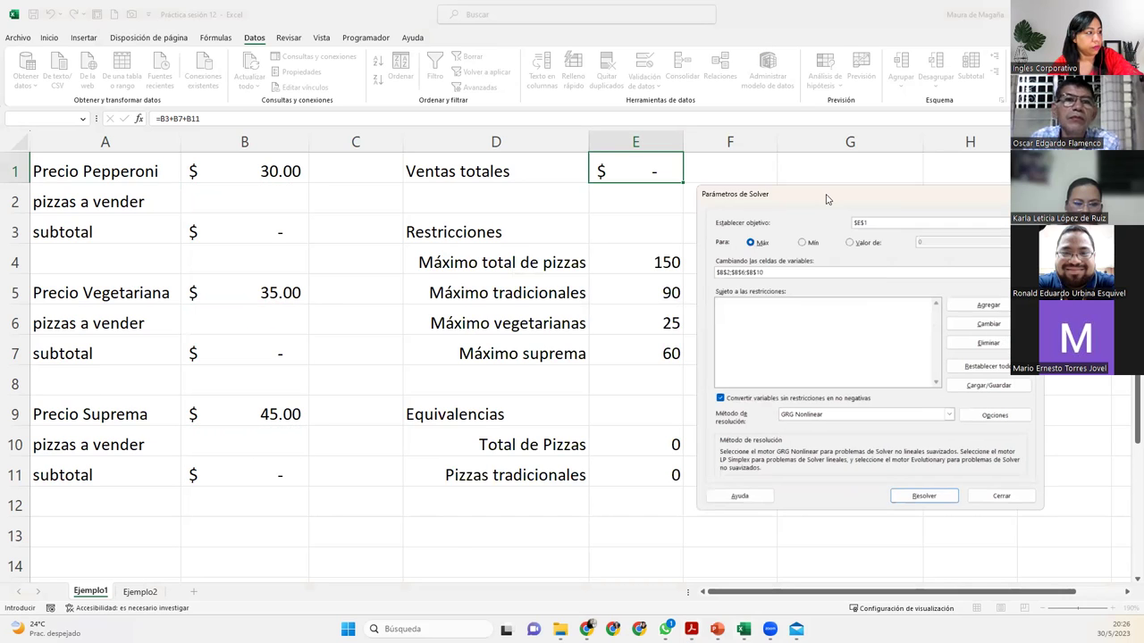
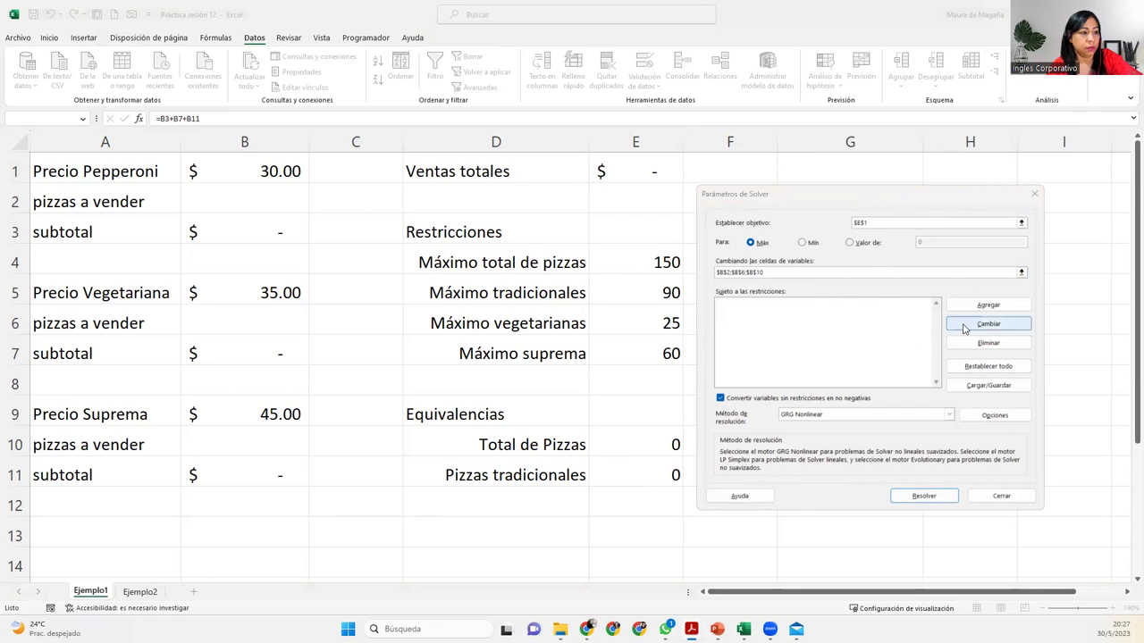
Open the empty Agregar restricción form from the Solver Parameters dialog.
left_click(1001, 307)
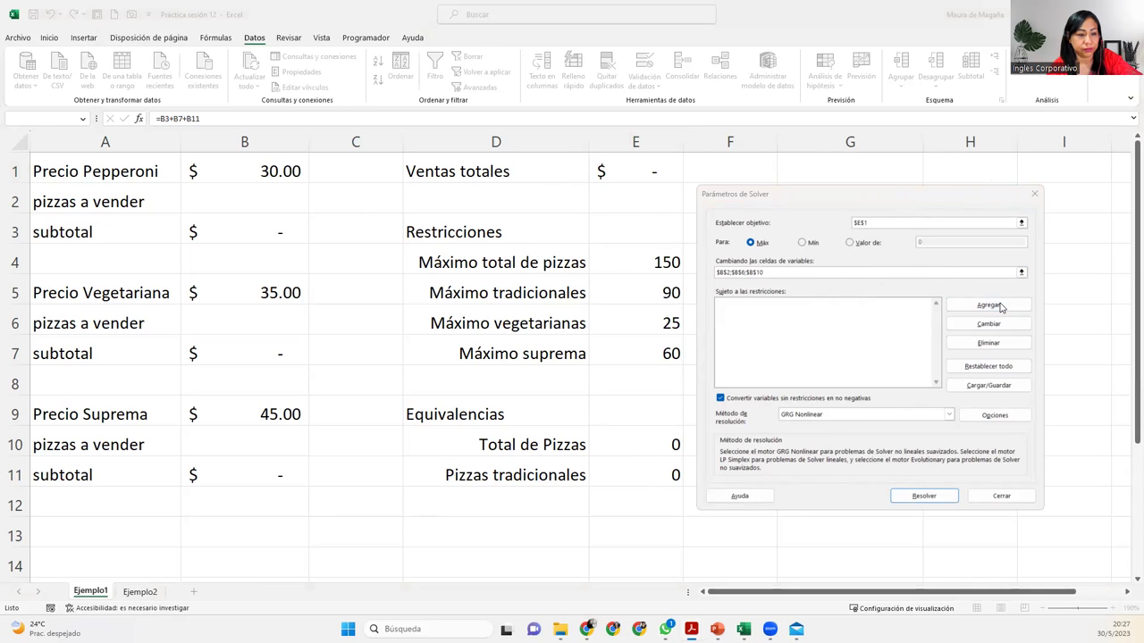
left_click(1001, 307)
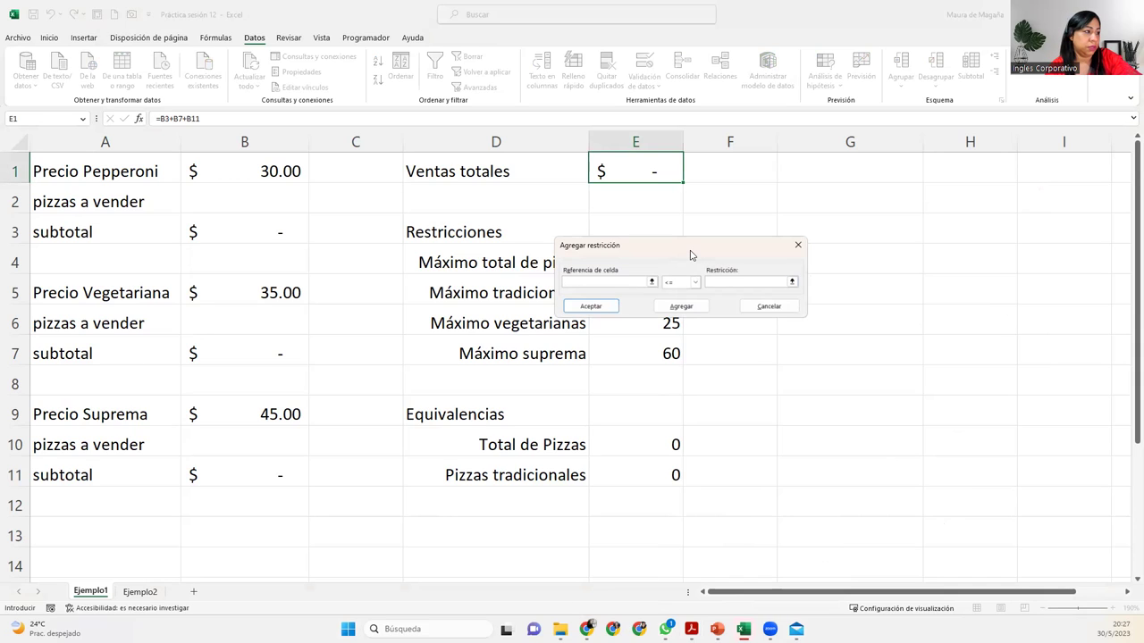
Start a constraint on cell $B$10 using the <= operator.
left_click_drag(690, 256, 838, 279)
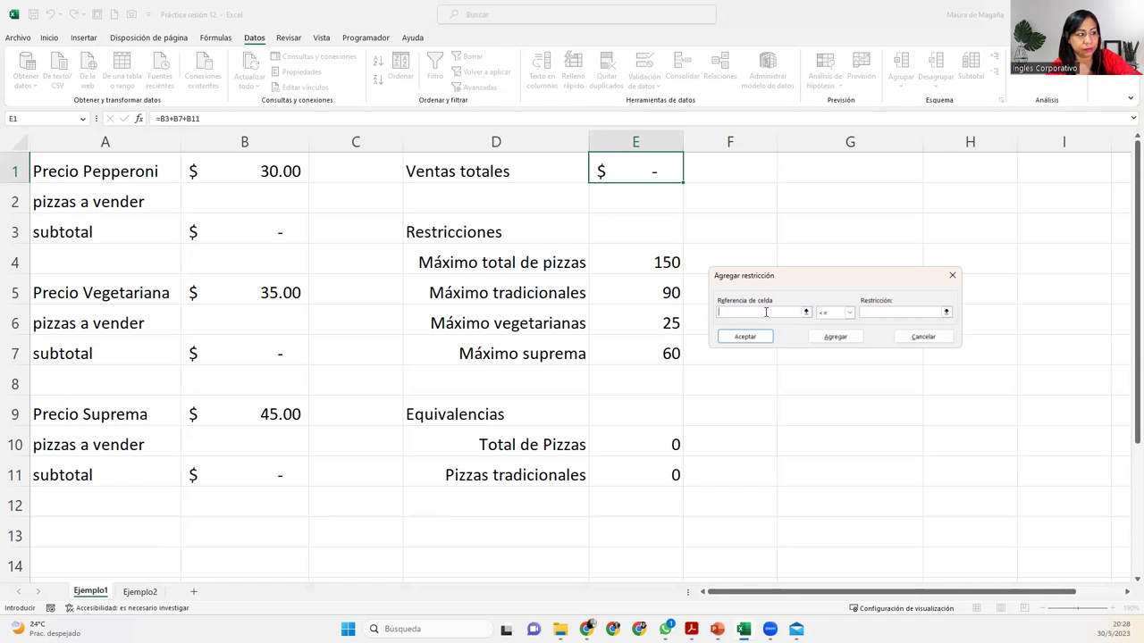
left_click(245, 442)
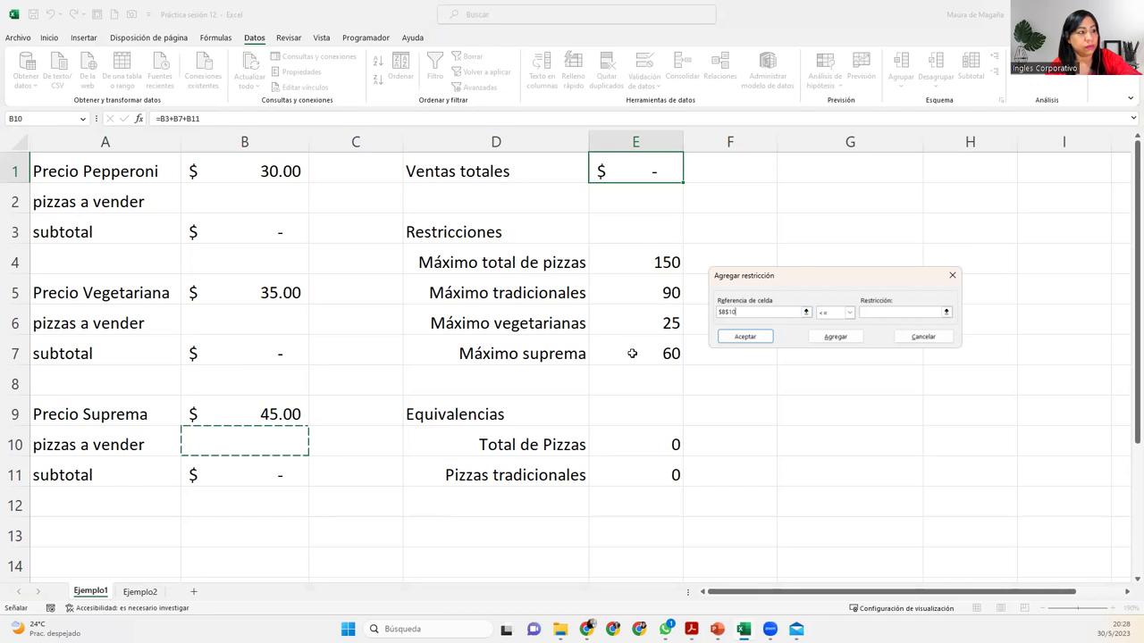
left_click(849, 312)
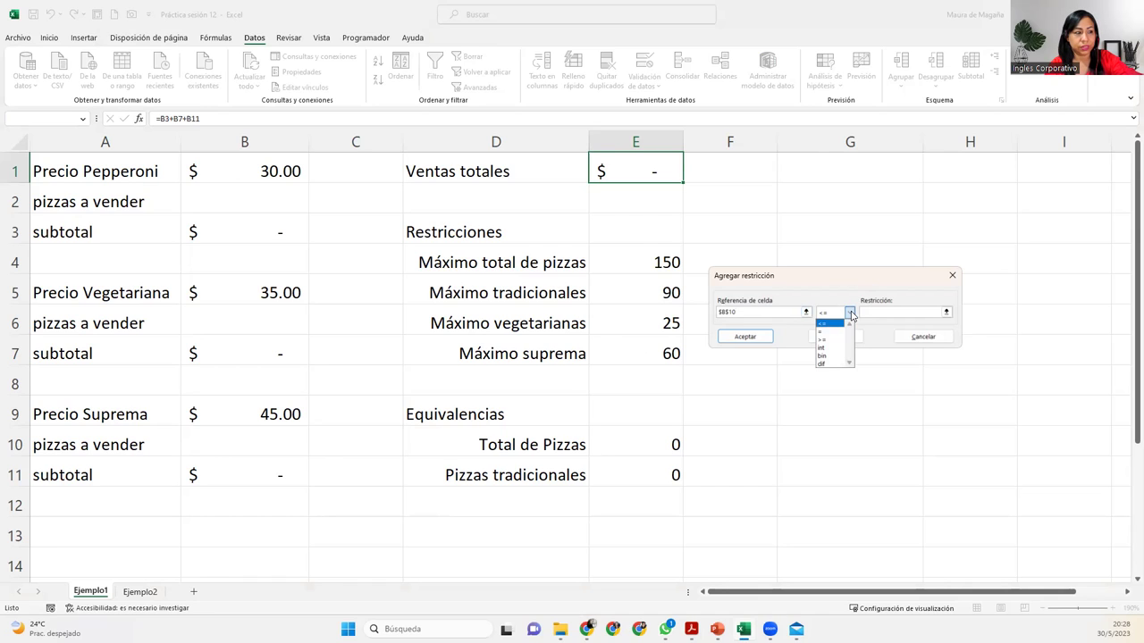
left_click(838, 324)
Set the B10 constraint's limit to =$E$7, the Suprema maximum of 60.
left_click(884, 310)
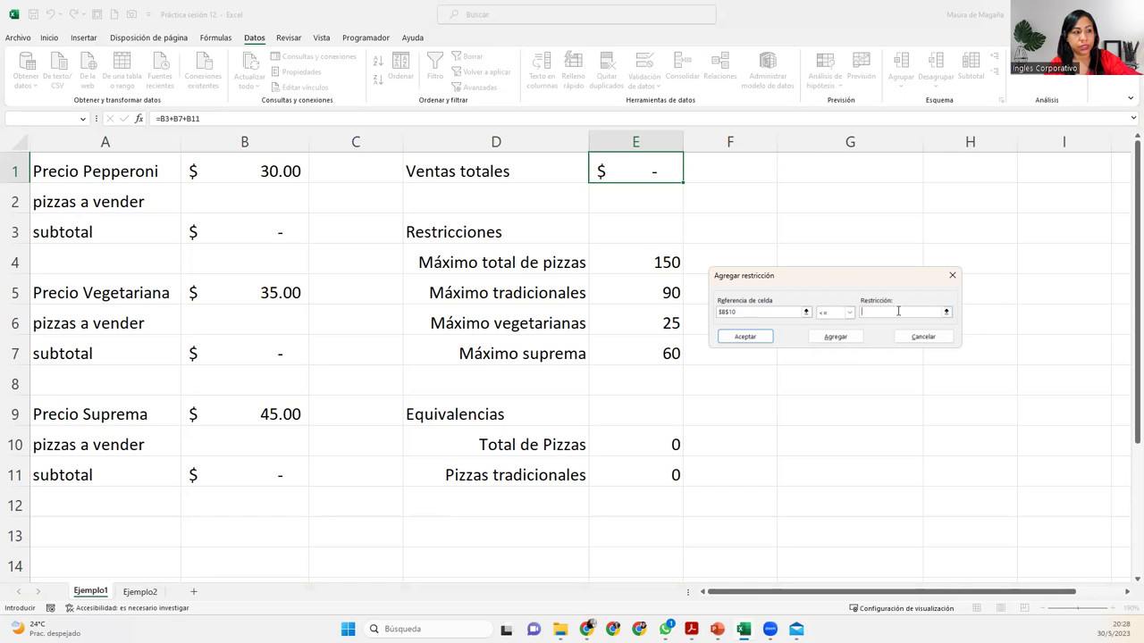
left_click(648, 357)
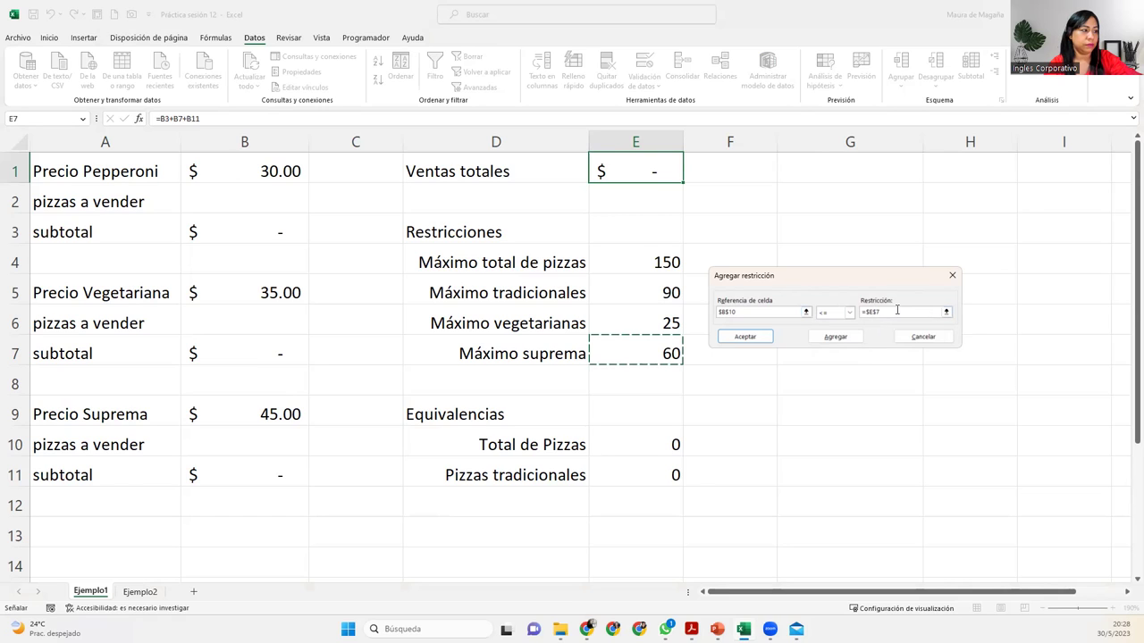
type("60")
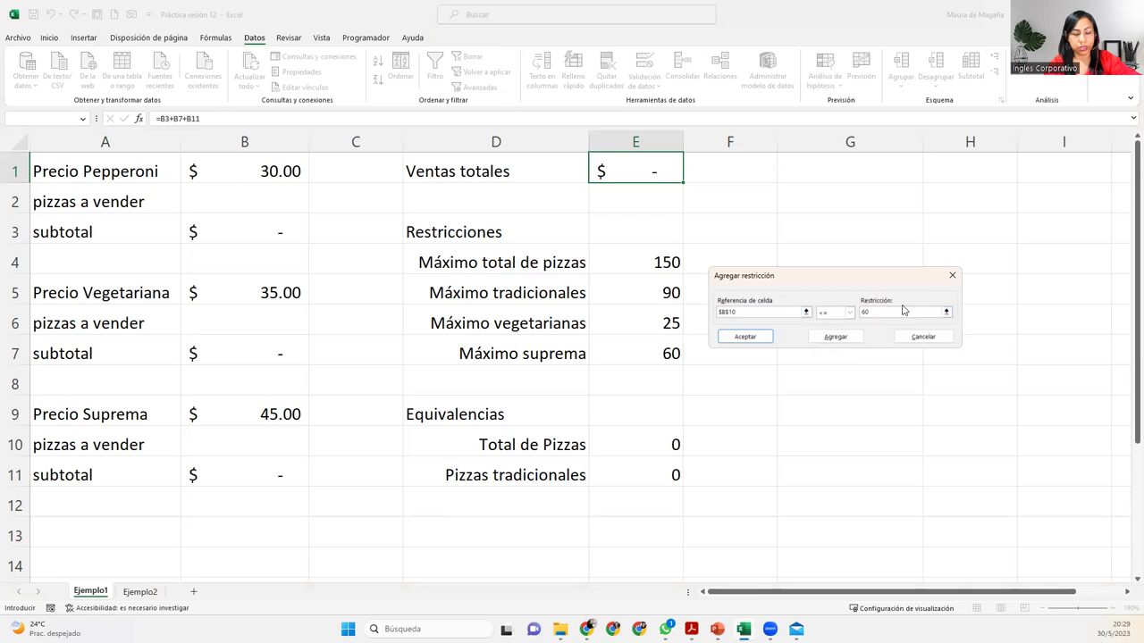
key("BackSpace")
key("BackSpace")
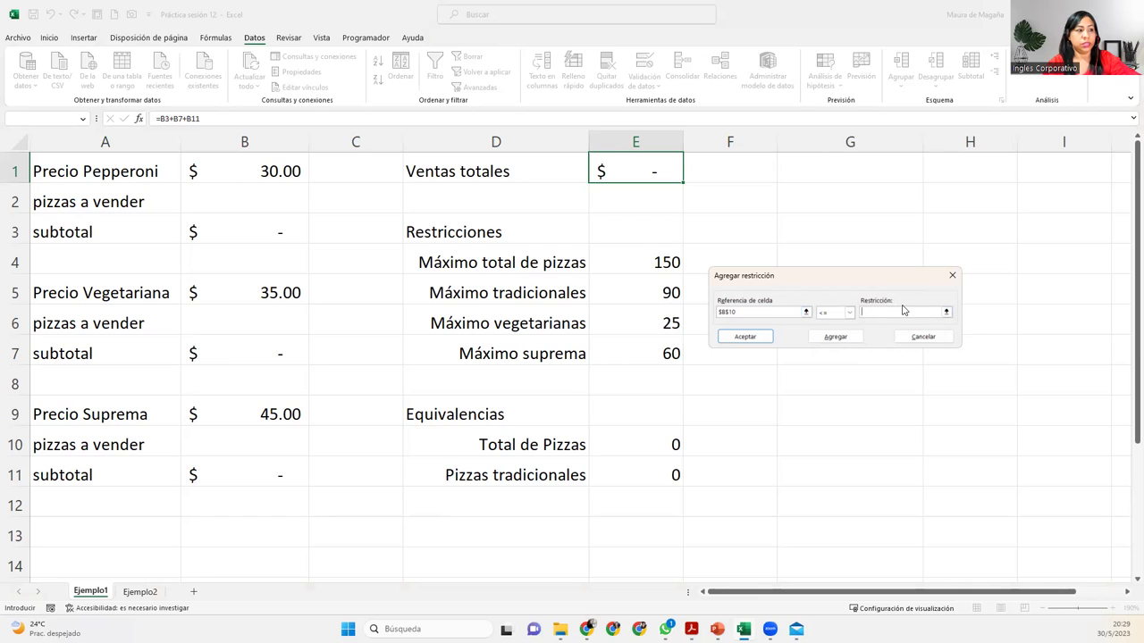
left_click(670, 349)
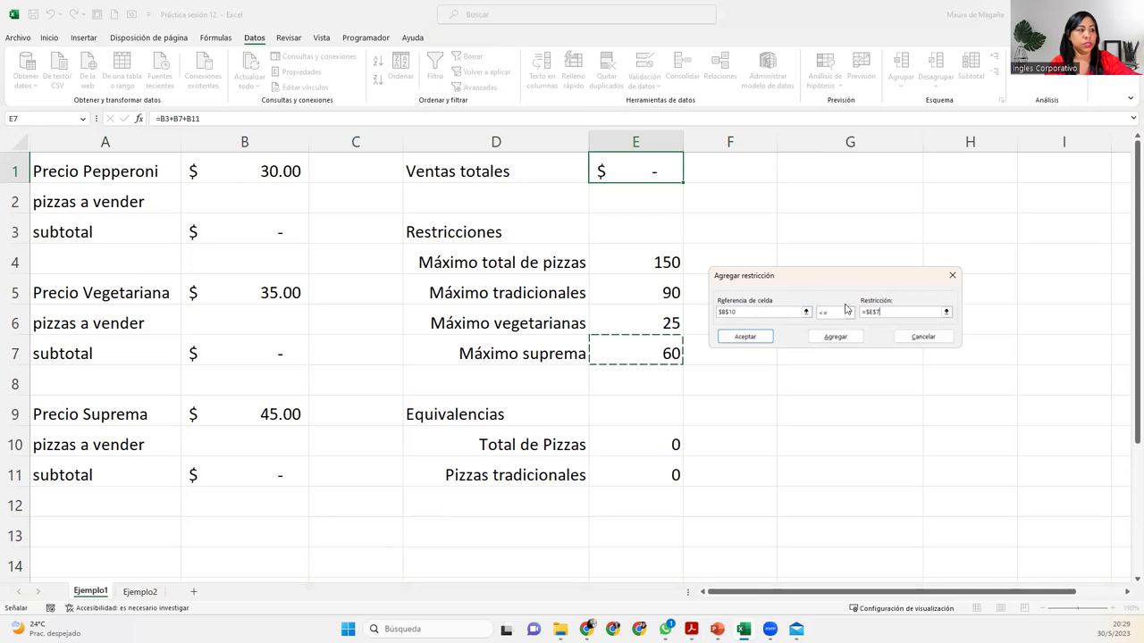
Add the B10 <= E7 constraint, then add B6 <= E6 for the 25 vegetarian maximum.
left_click(833, 338)
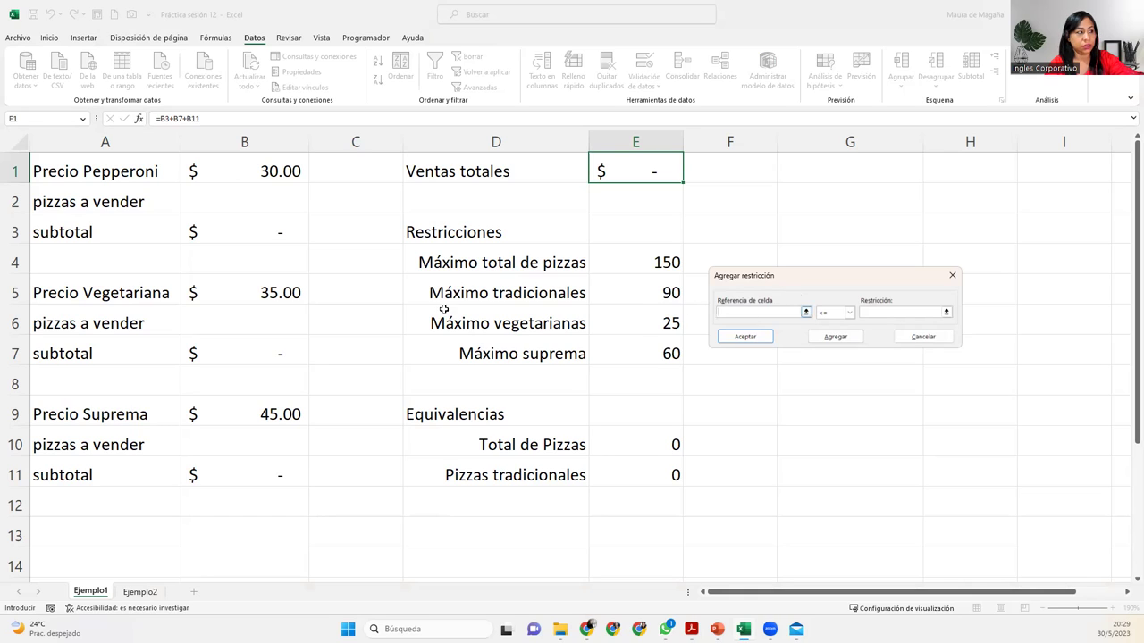
left_click(253, 319)
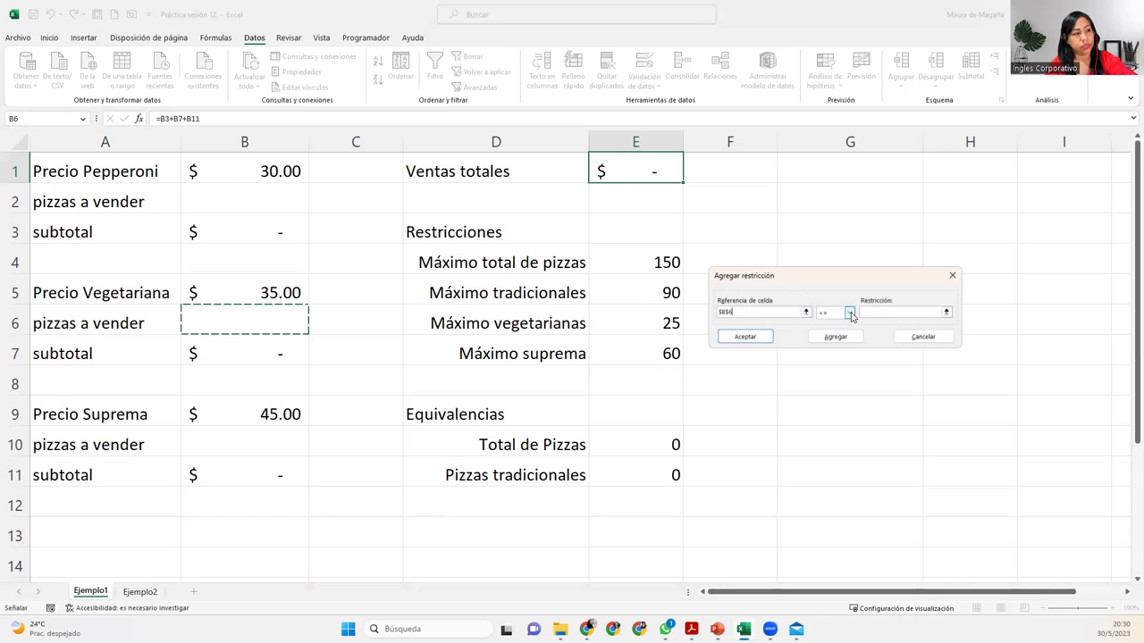
left_click(883, 313)
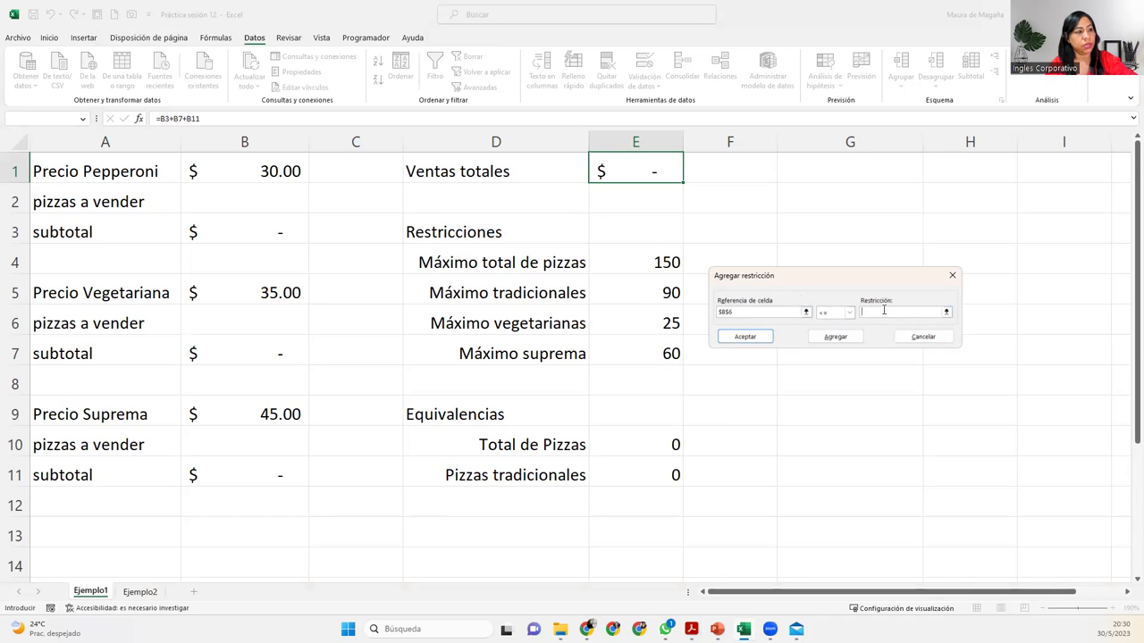
left_click(653, 327)
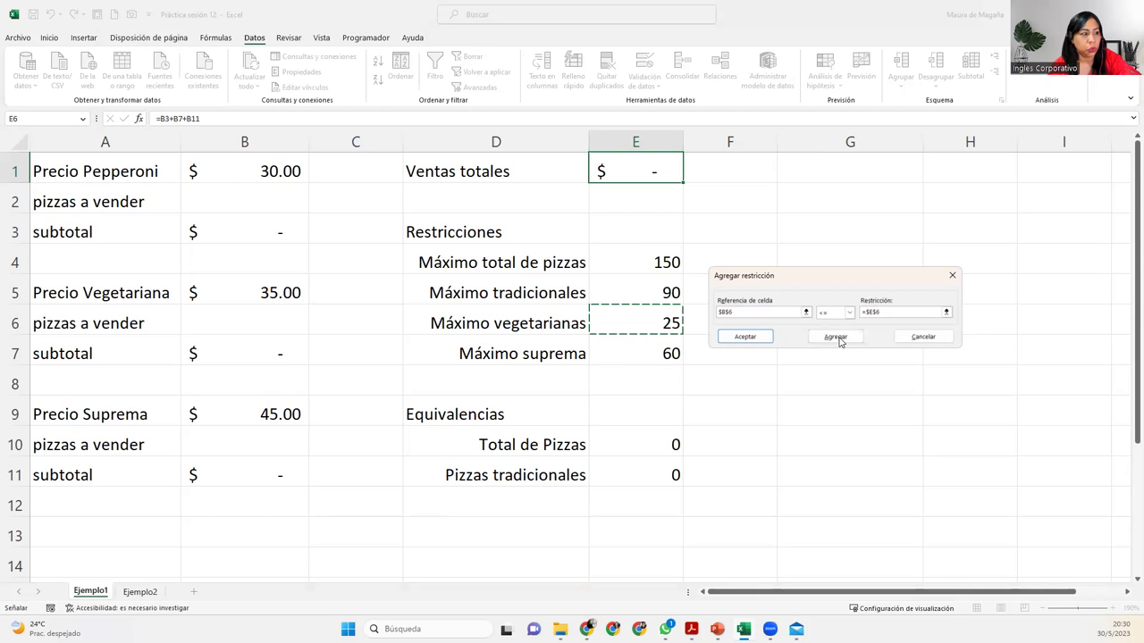
left_click(837, 339)
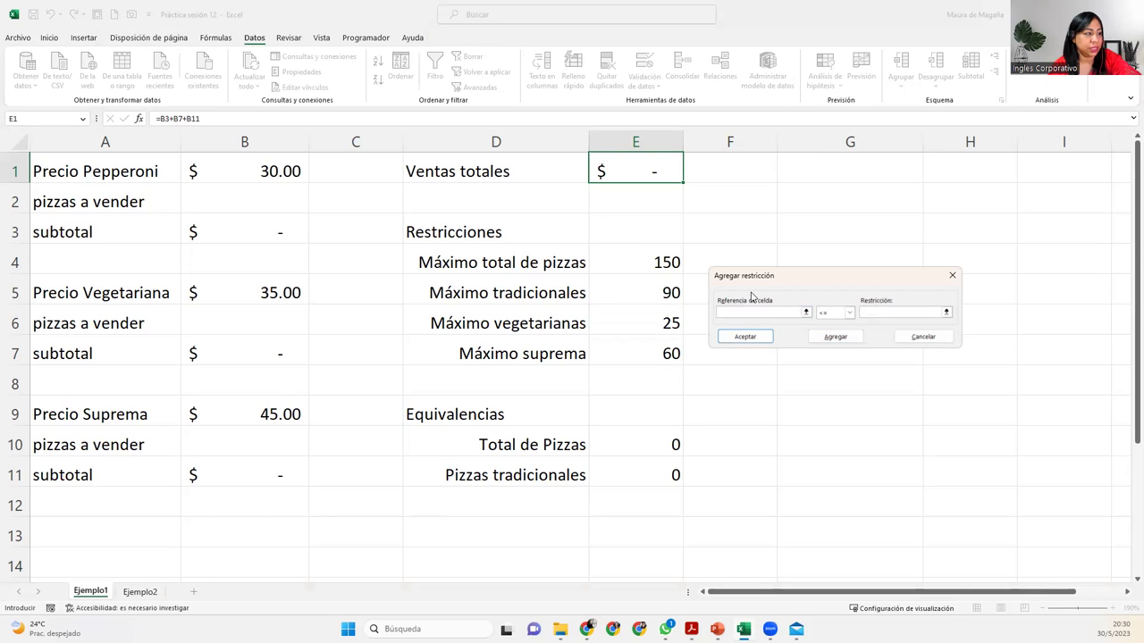
Add the constraint $E$10 <= $E$4, capping Total de Pizzas at 150.
left_click(623, 433)
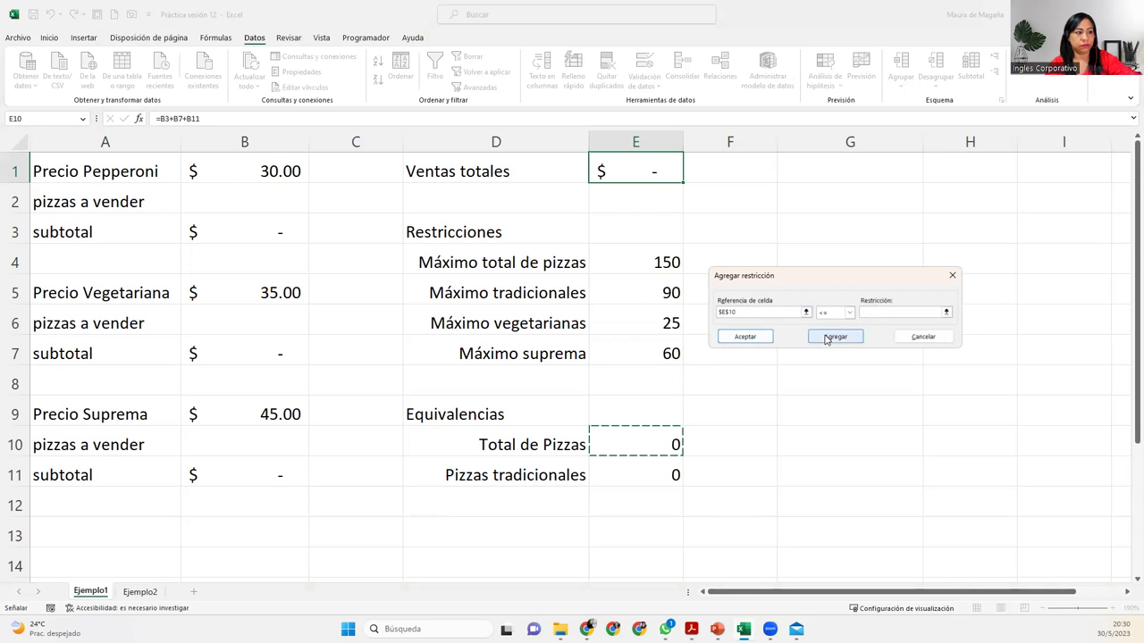
left_click(875, 311)
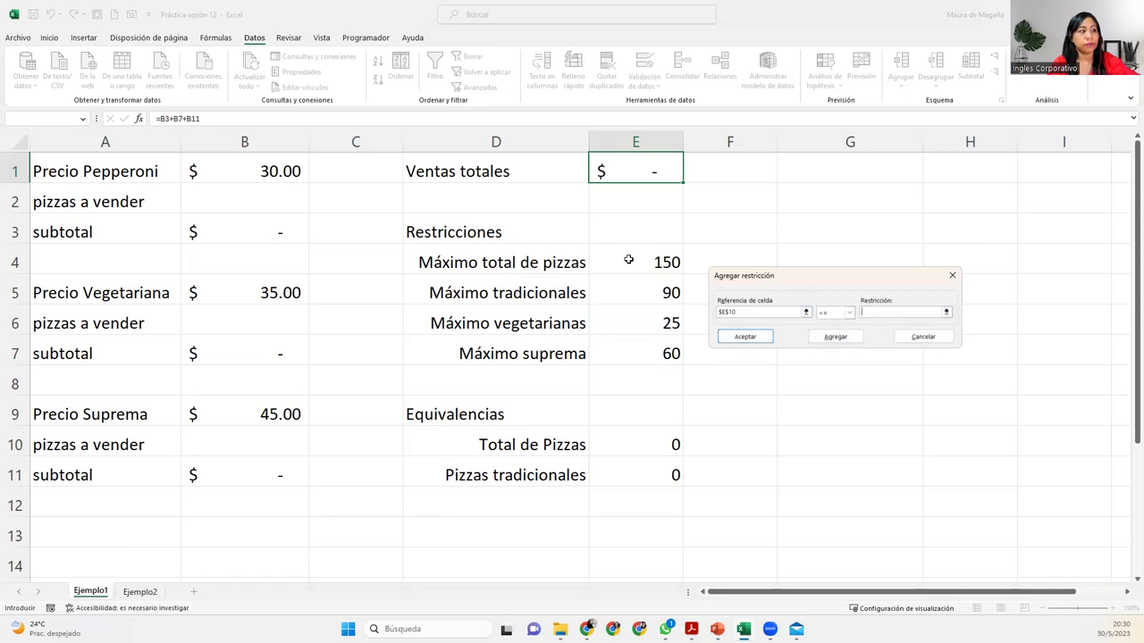
left_click(628, 259)
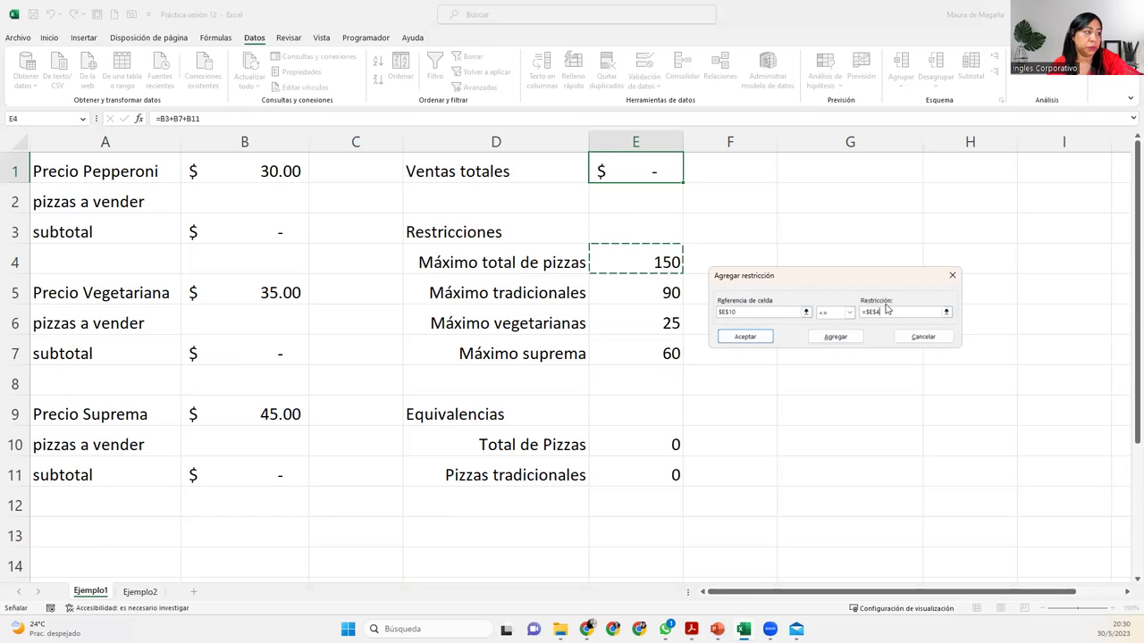
left_click(834, 337)
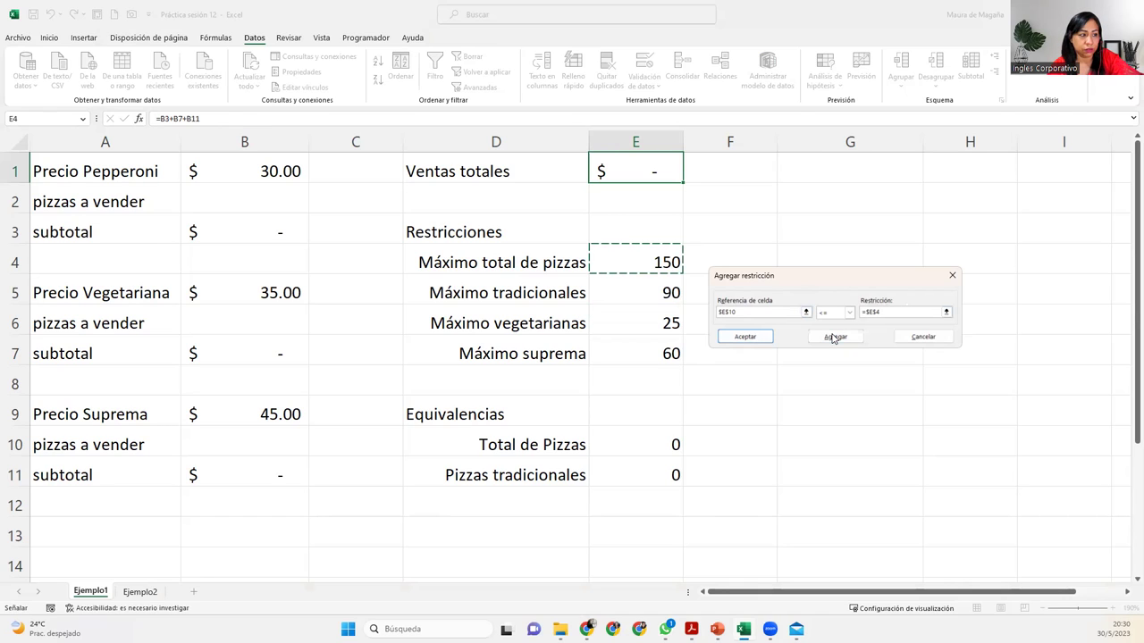
left_click(834, 338)
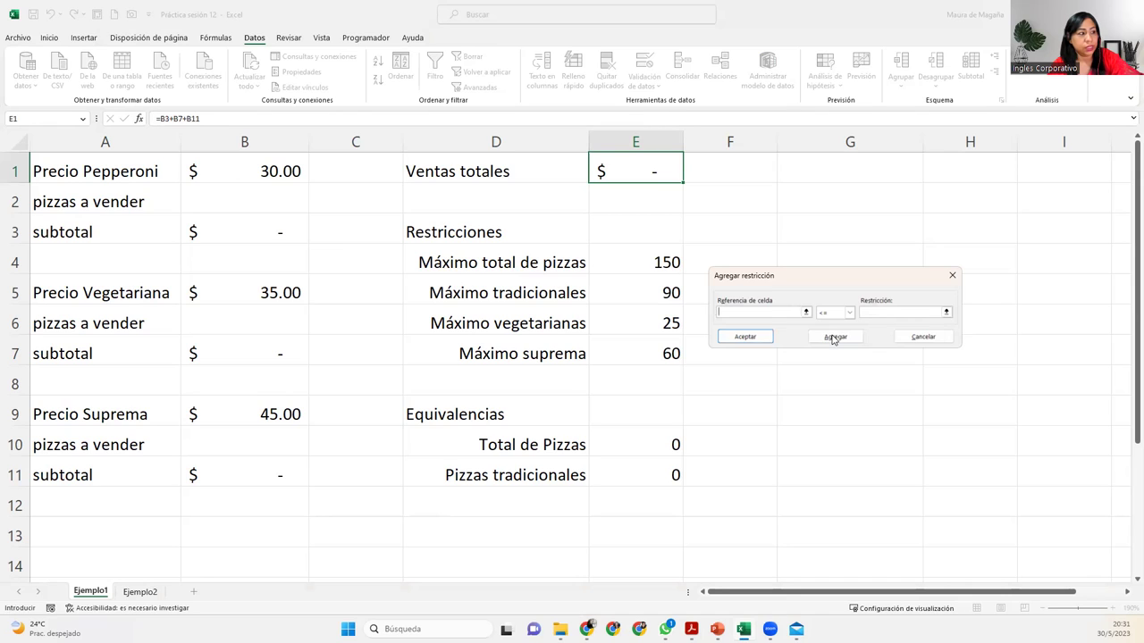
Add $E$11 <= $E$5, capping Pizzas tradicionales at 90, and confirm with Aceptar.
left_click(670, 474)
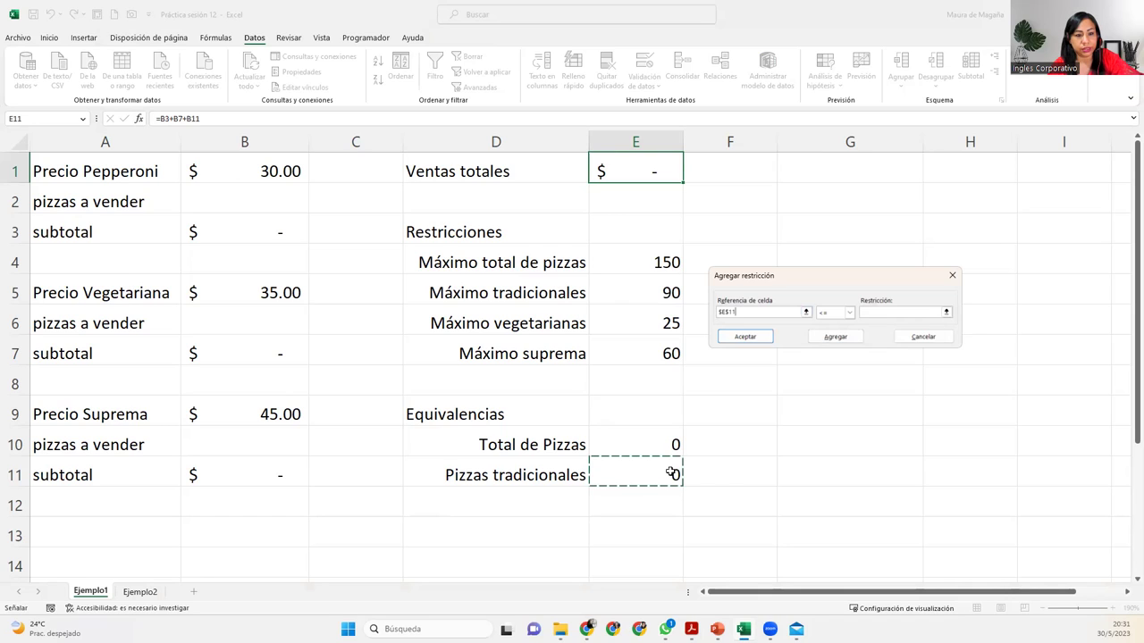
left_click(894, 307)
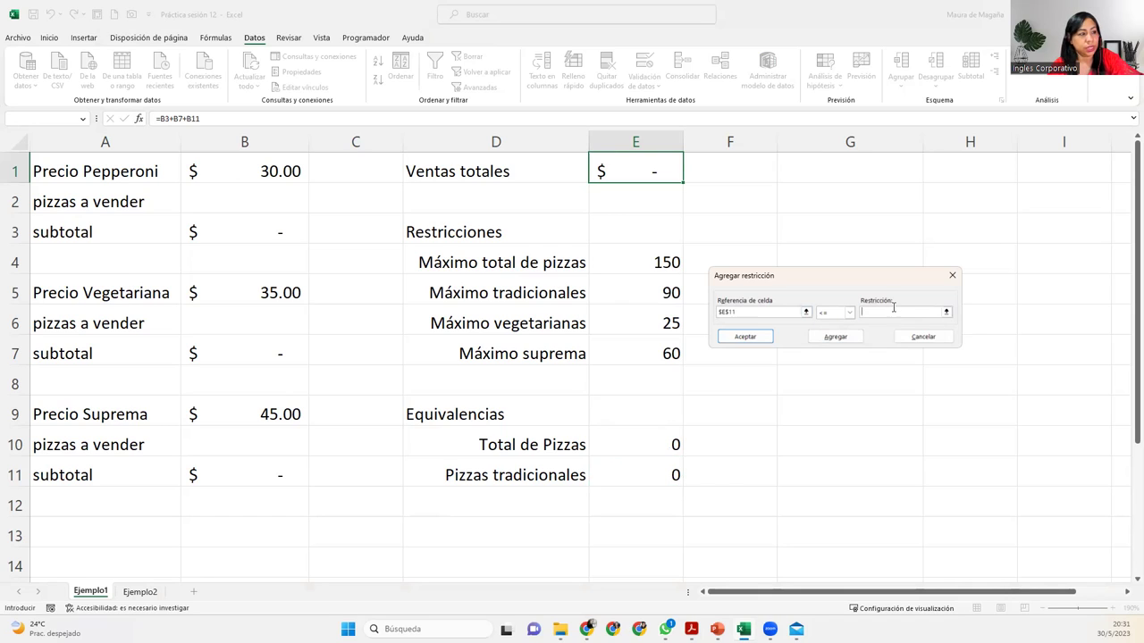
left_click(640, 293)
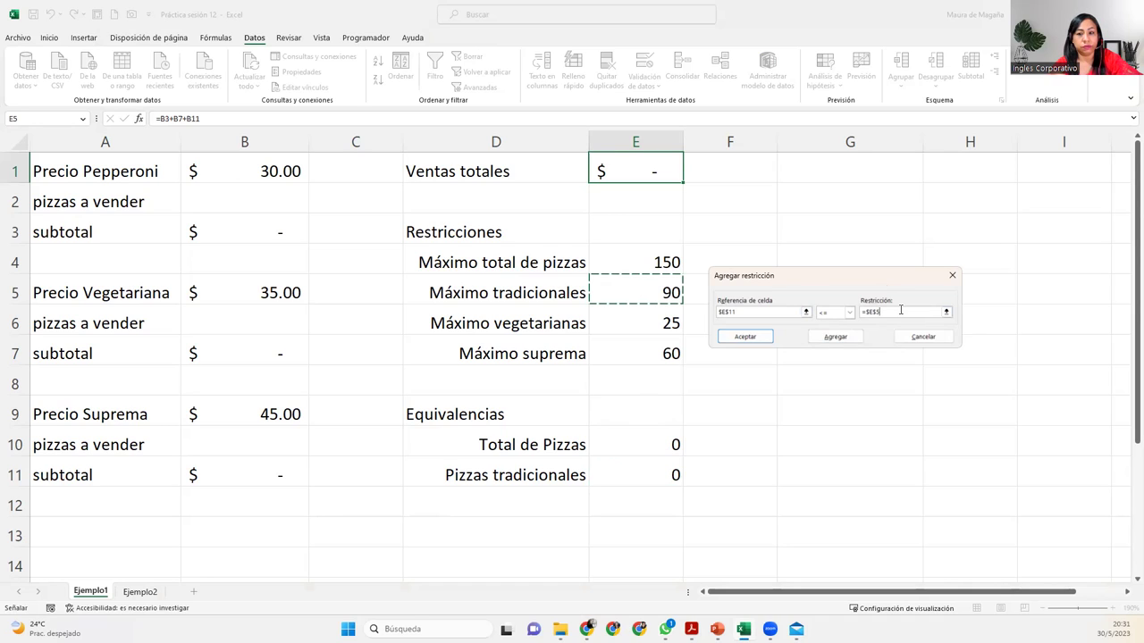
left_click(777, 313)
left_click(745, 336)
left_click(744, 337)
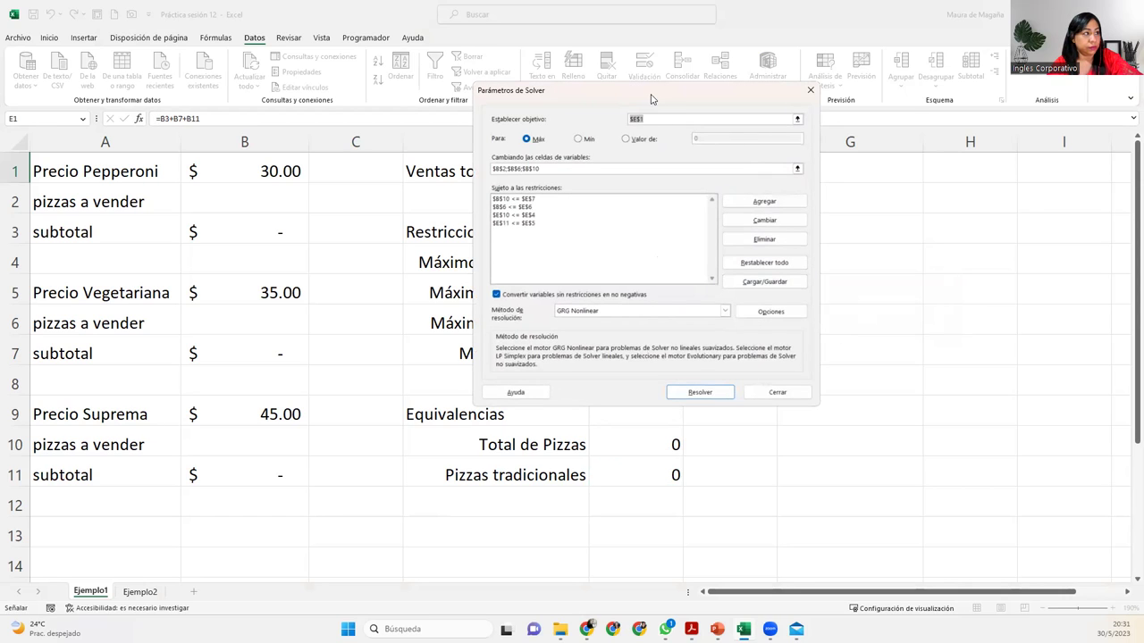
left_click_drag(651, 98, 874, 185)
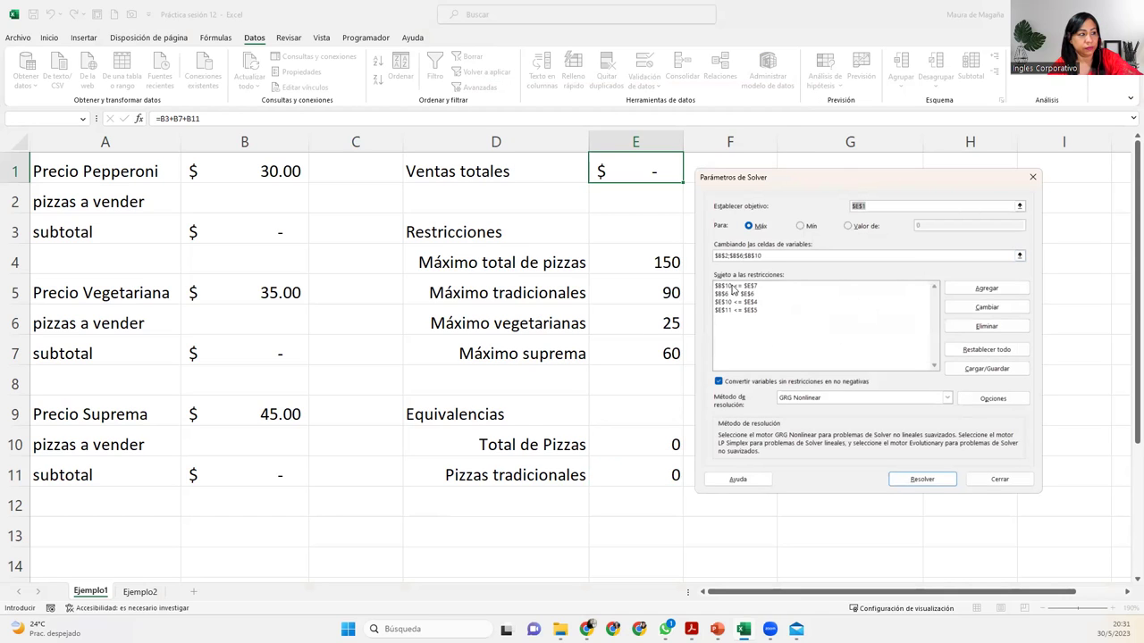
left_click(733, 287)
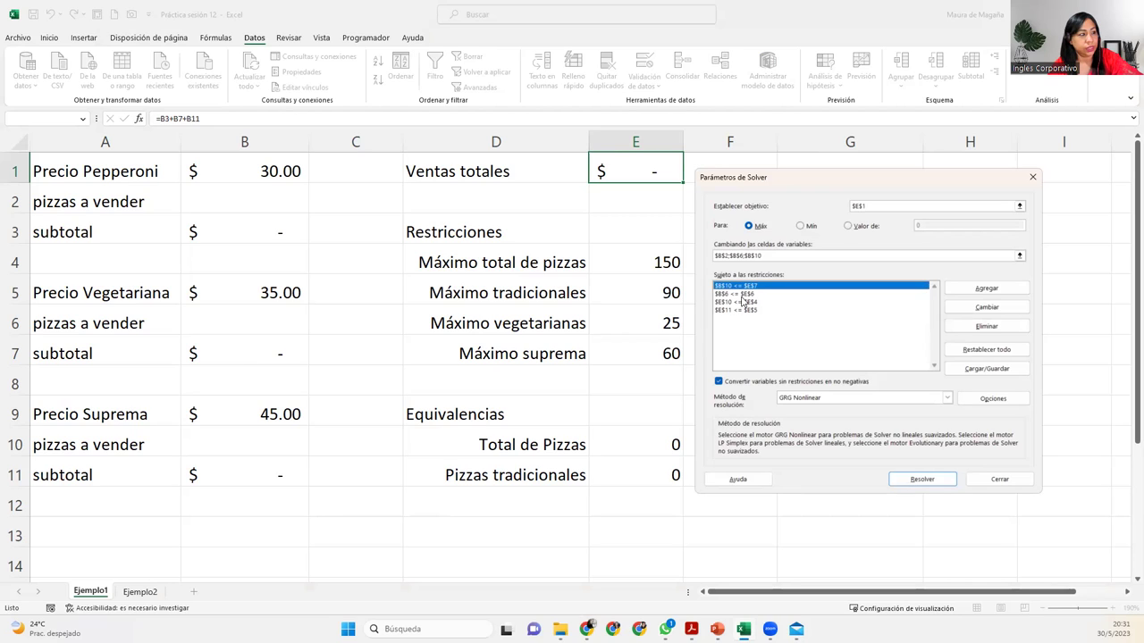
left_click(743, 297)
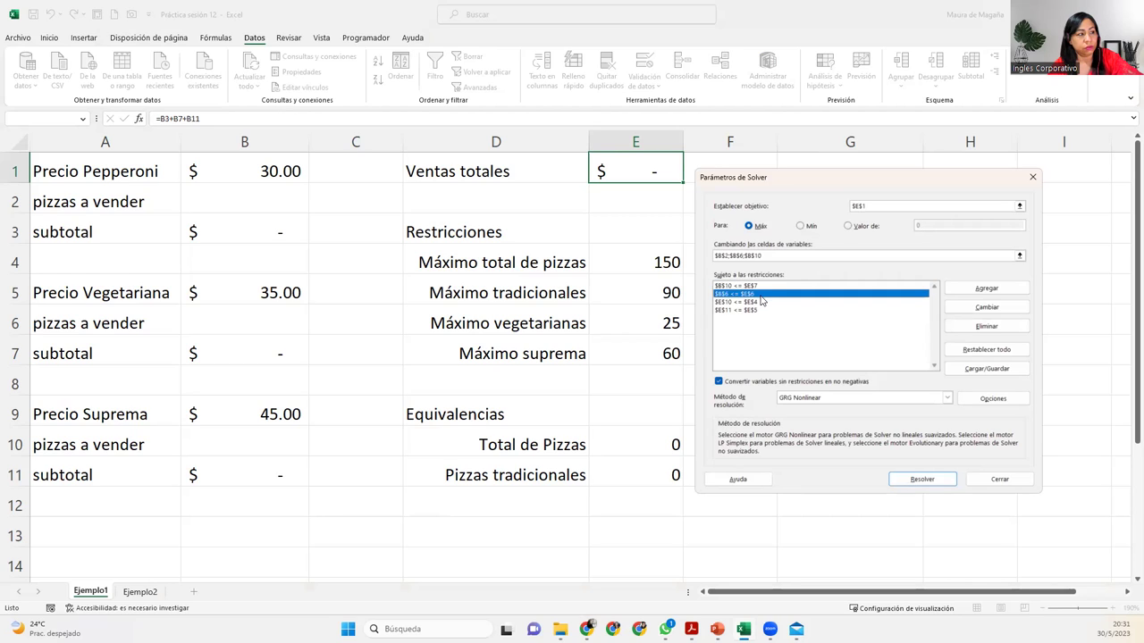
left_click(759, 304)
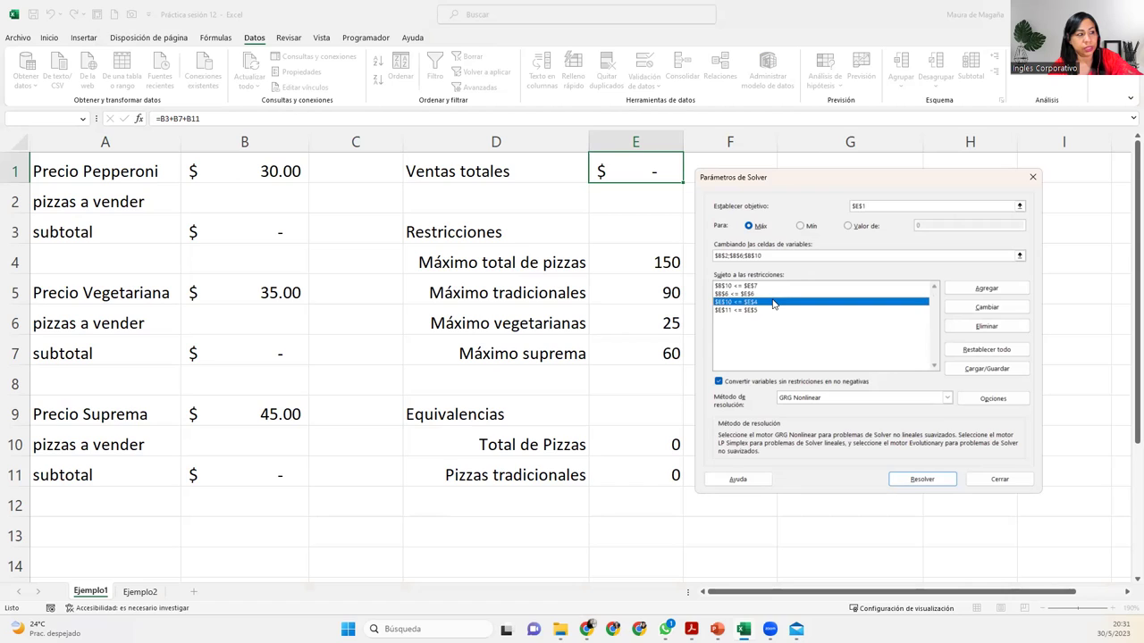
left_click(765, 310)
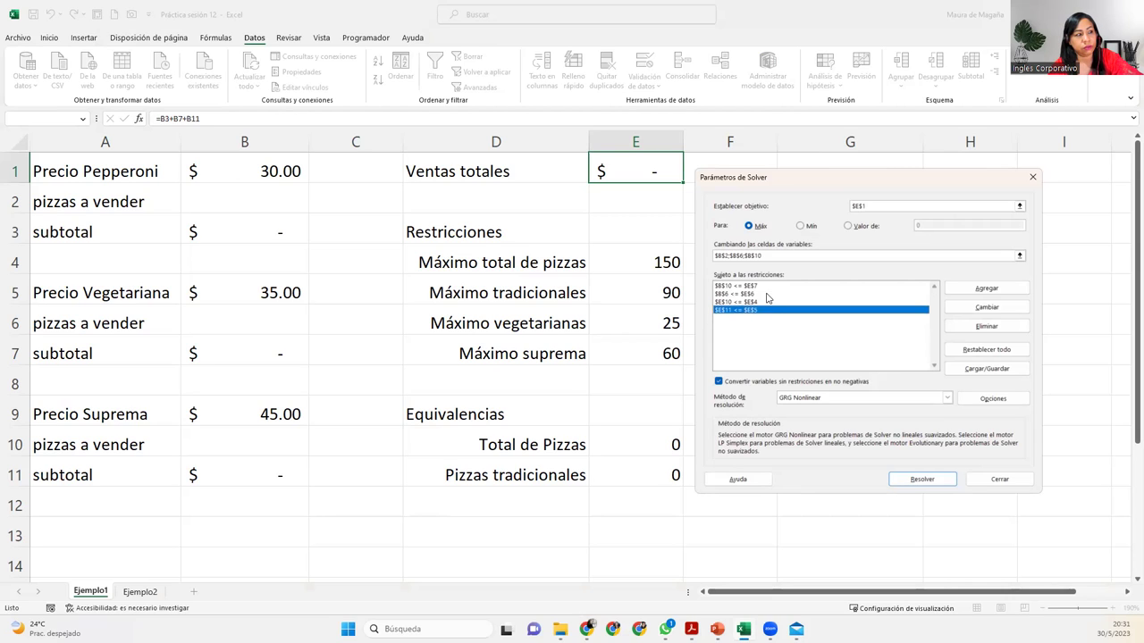
left_click(772, 286)
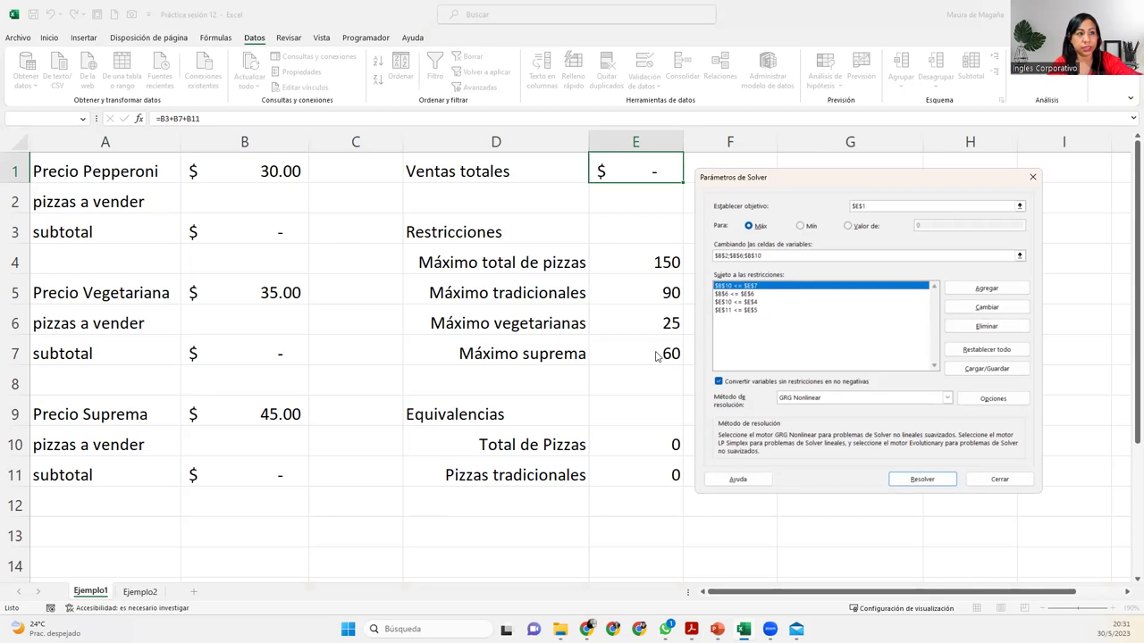
left_click(741, 294)
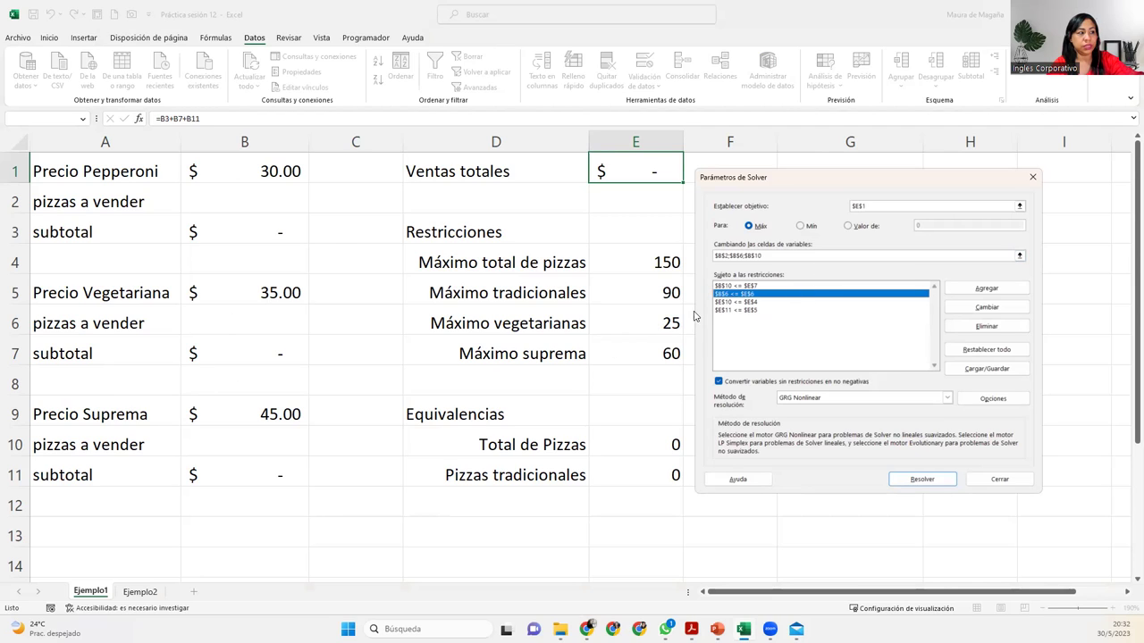
left_click(751, 302)
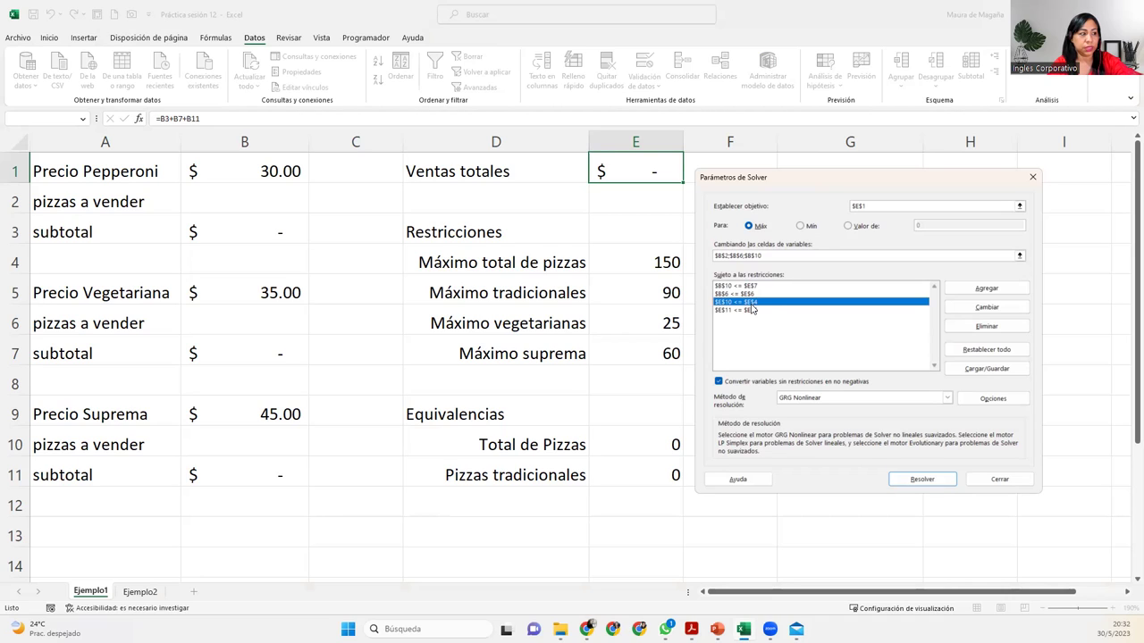
left_click(753, 310)
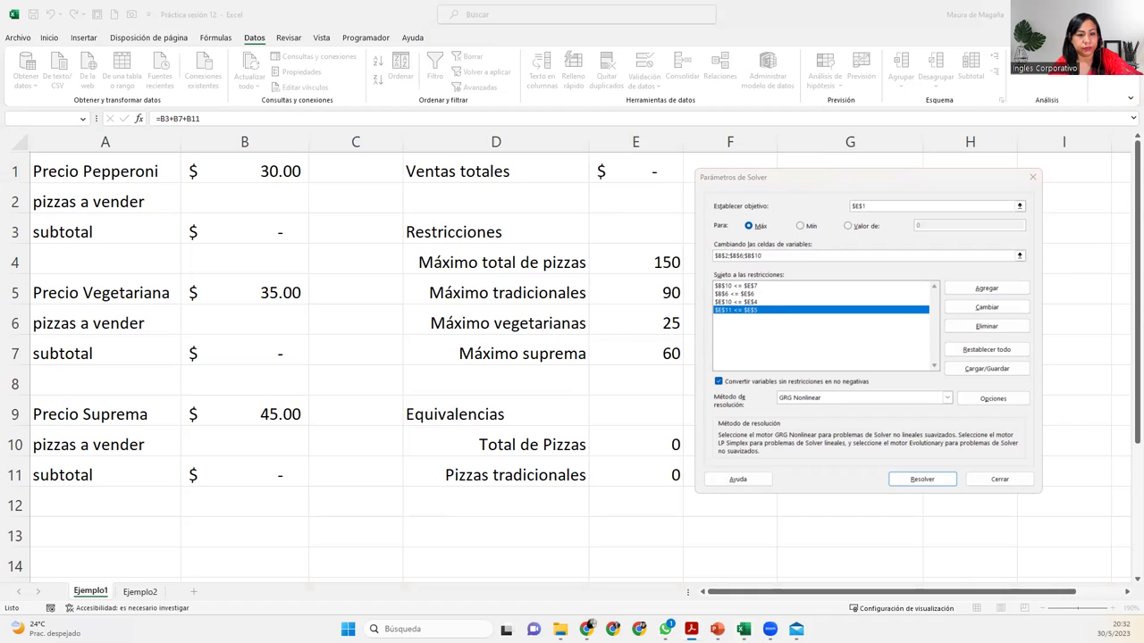
left_click(837, 185)
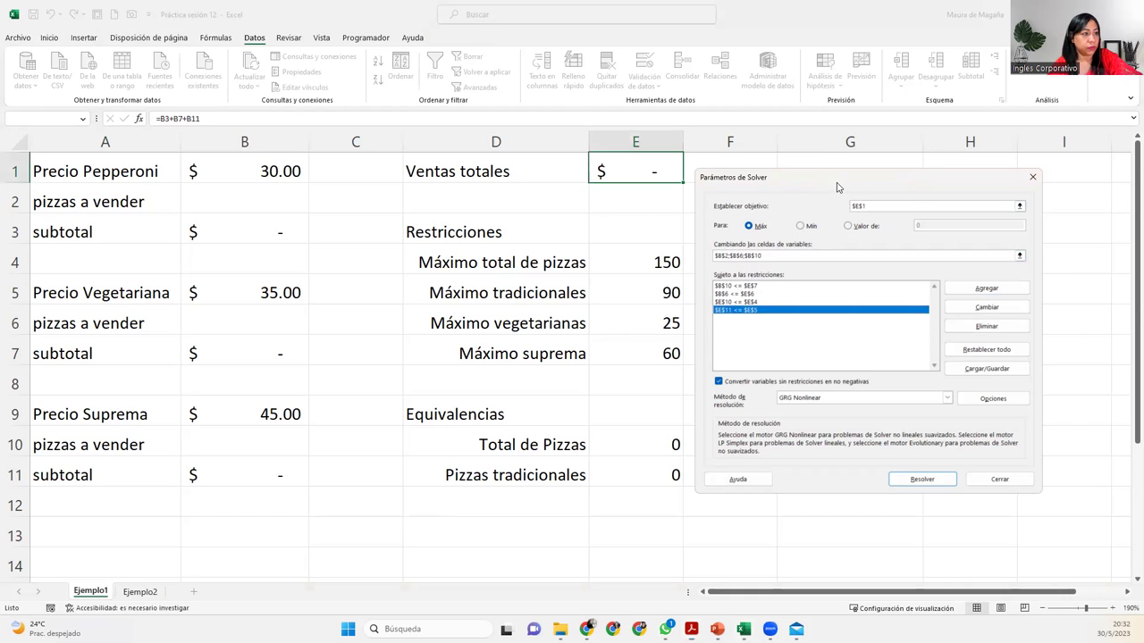
left_click_drag(801, 180, 522, 186)
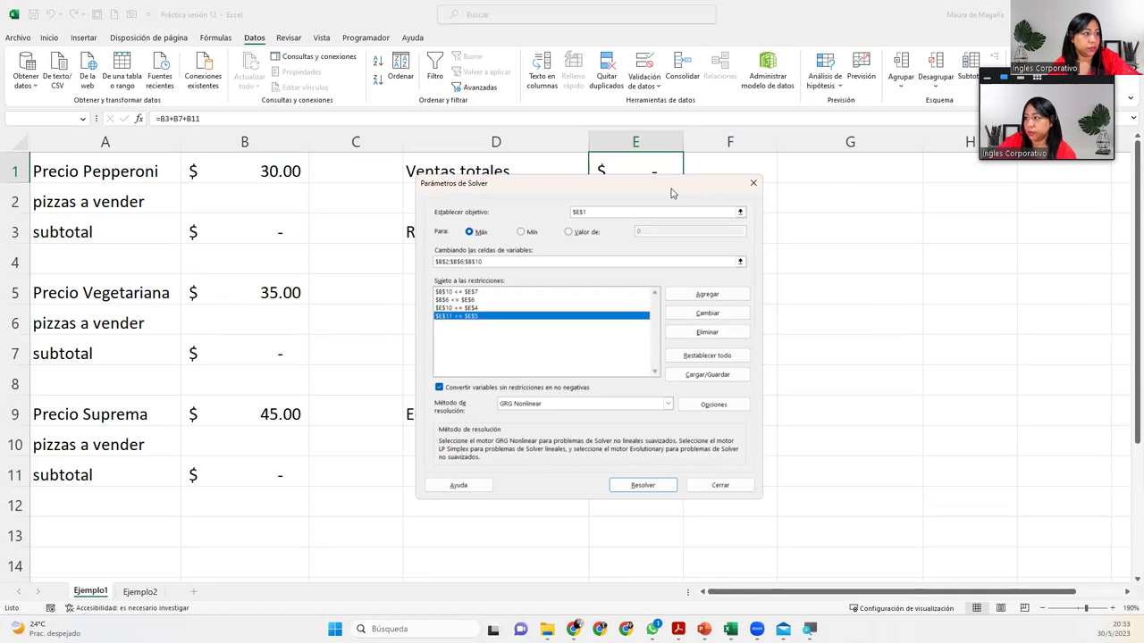
left_click_drag(672, 193, 955, 208)
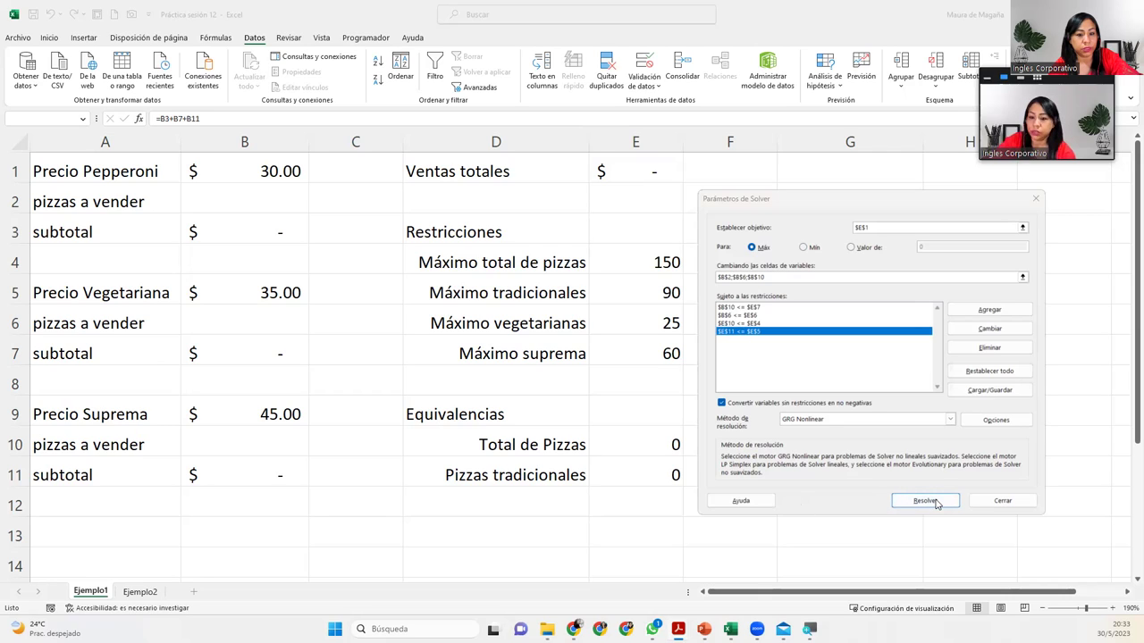
Run Resolver and keep the solution: 65 pepperoni, 25 vegetarian, 60 suprema, $5,525.00 sales.
left_click(935, 502)
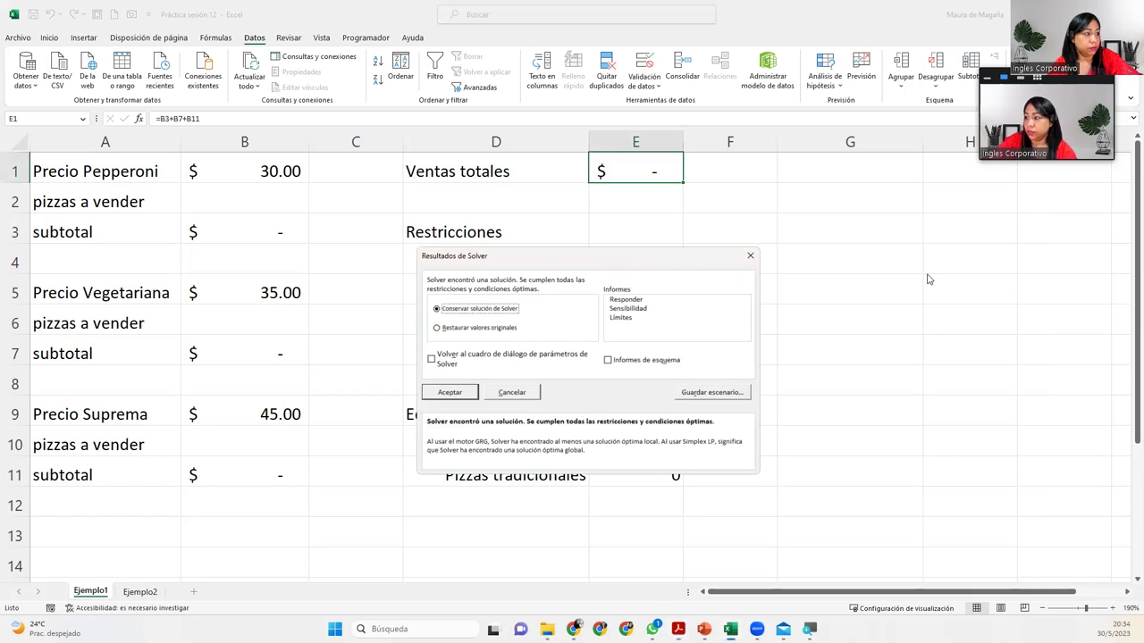
left_click_drag(611, 268, 893, 250)
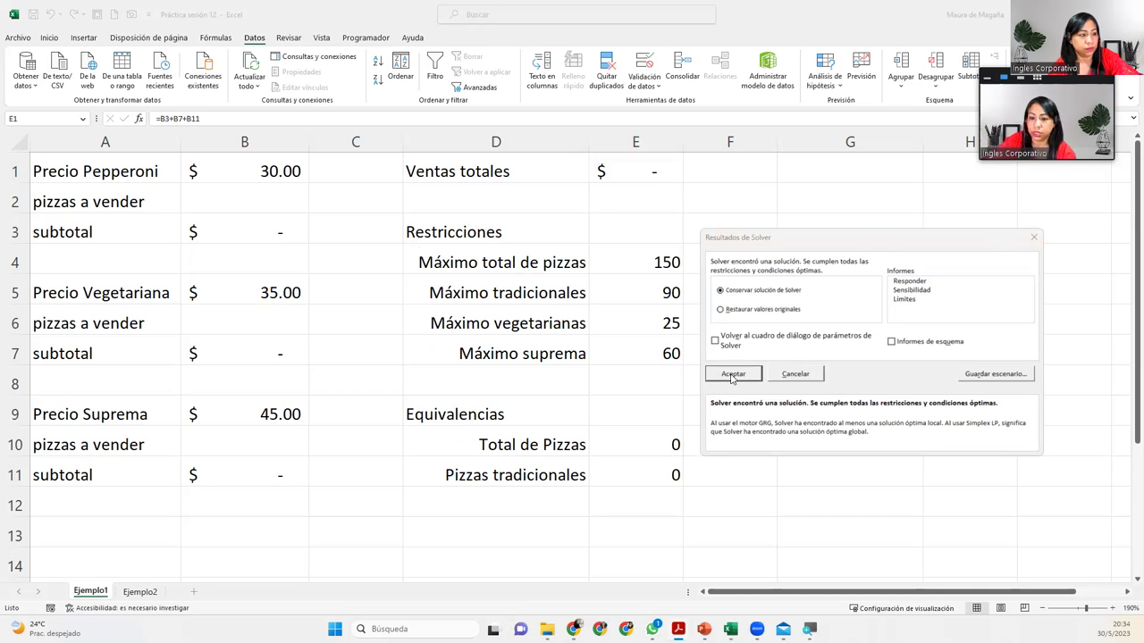
left_click(731, 375)
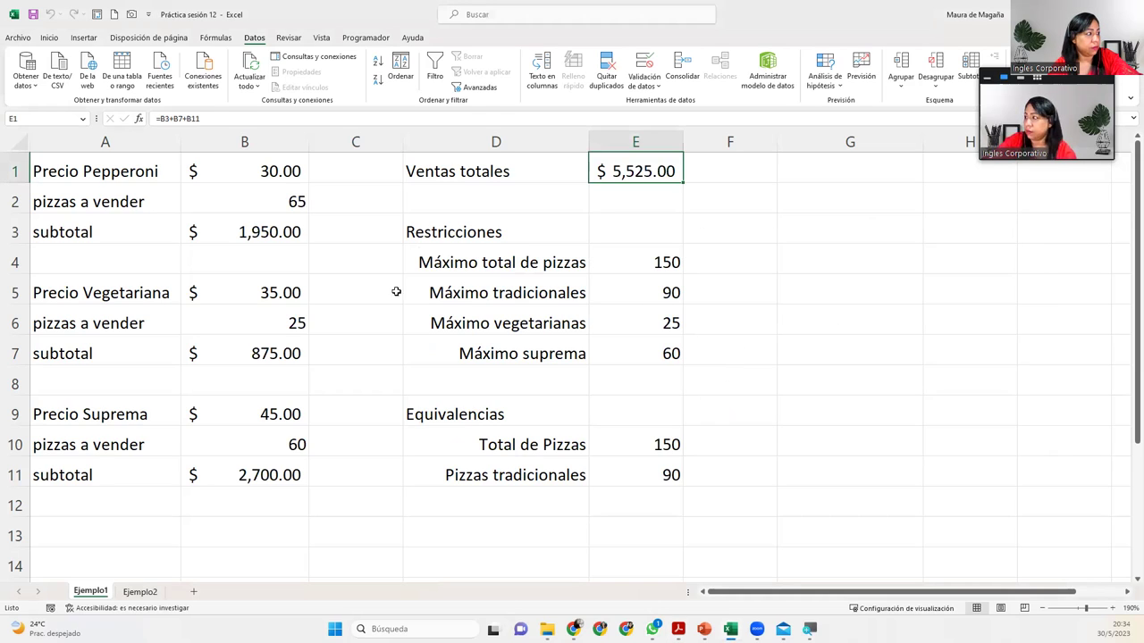
Inspect the solved quantities in B2, B6, B10 and the Total de Pizzas formula in E10.
left_click(214, 189)
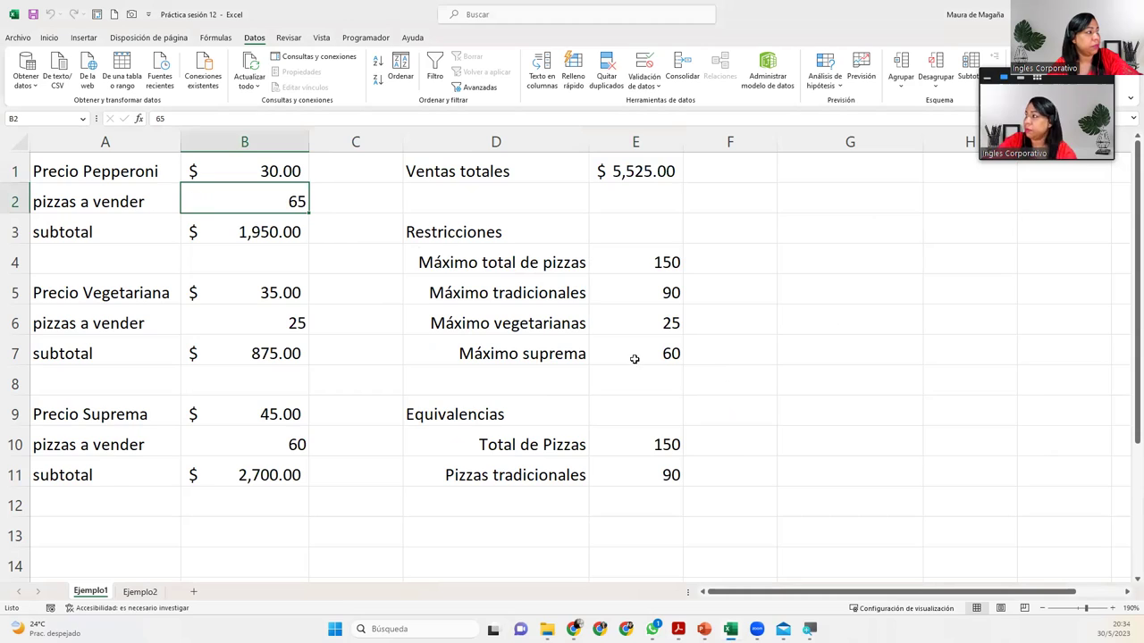
left_click(256, 322)
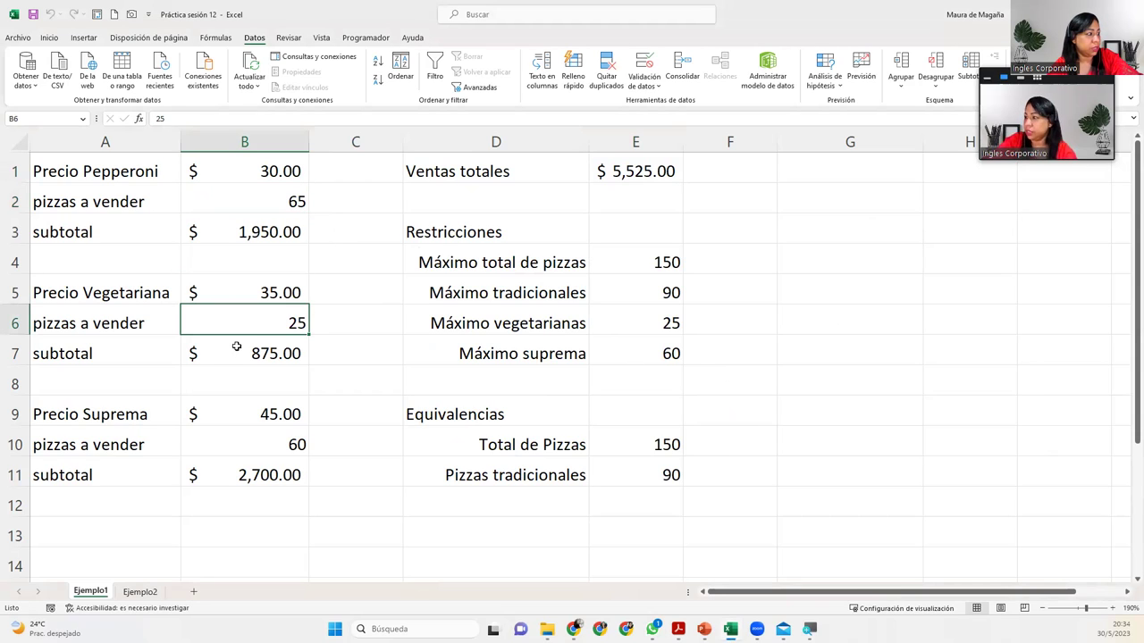
left_click(245, 439)
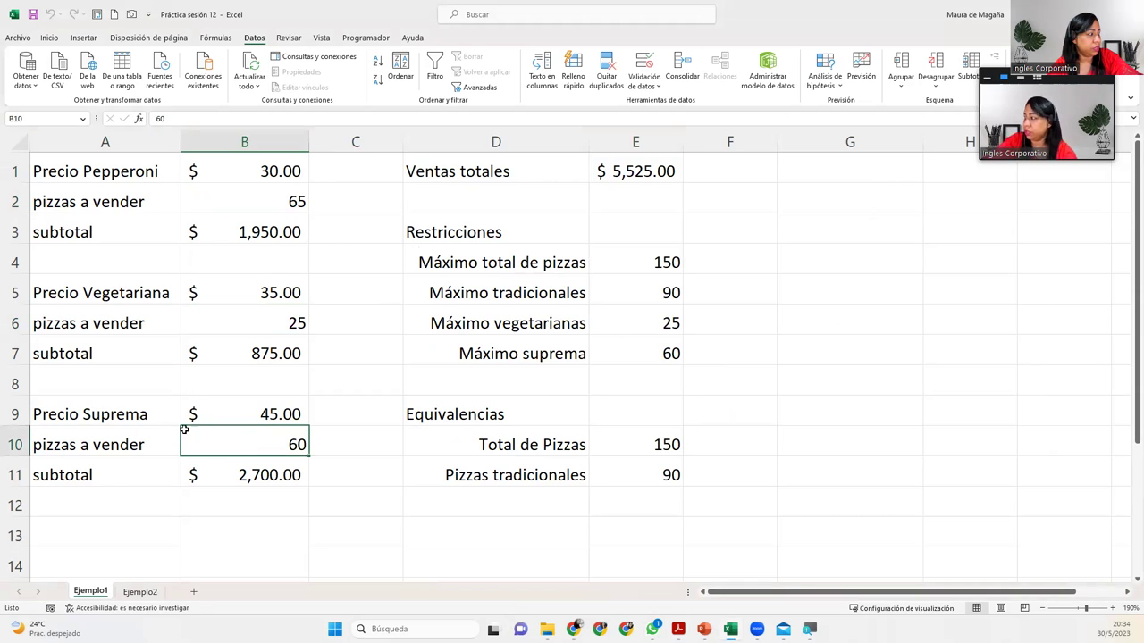
left_click(664, 440)
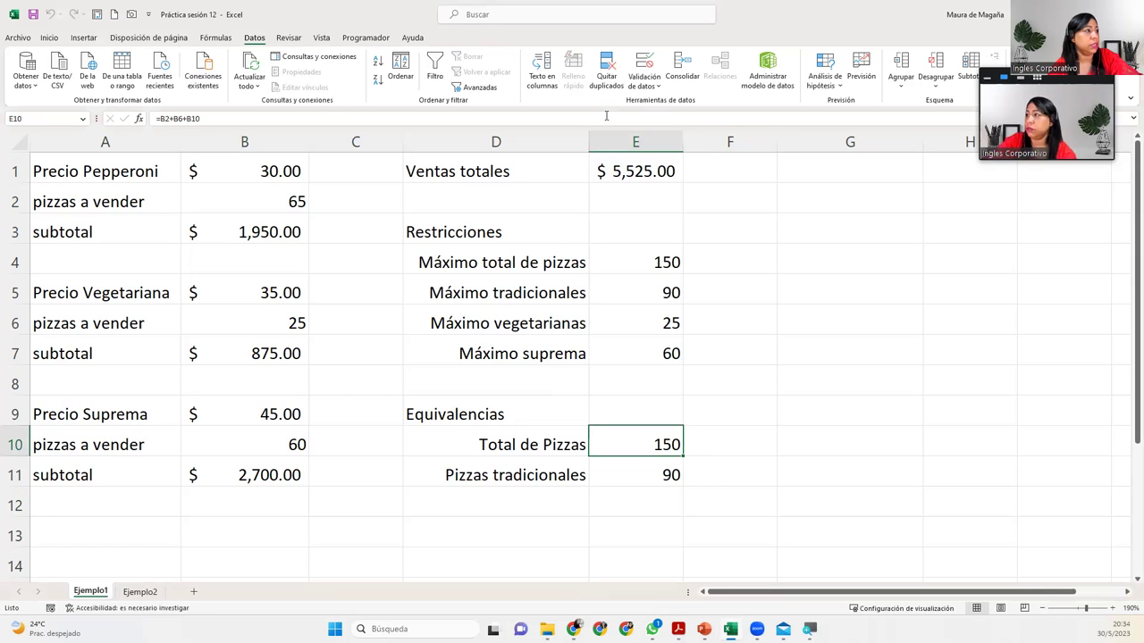
left_click(211, 38)
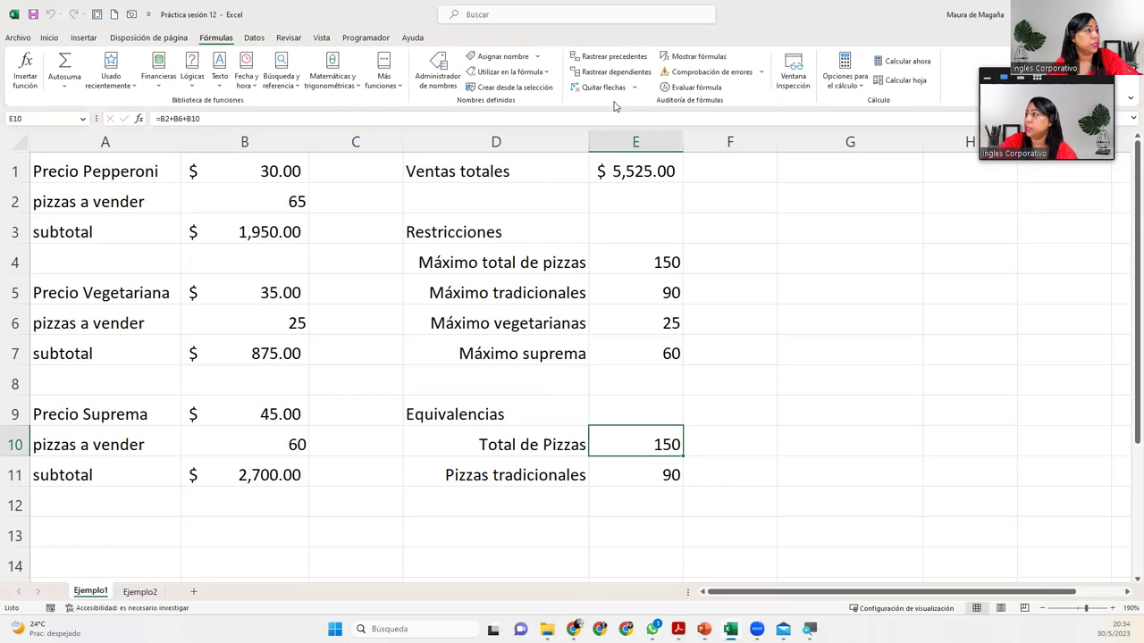
Trace precedents of Total de Pizzas, remove the arrows, and inspect formulas in E11, E1 and E4.
left_click(625, 56)
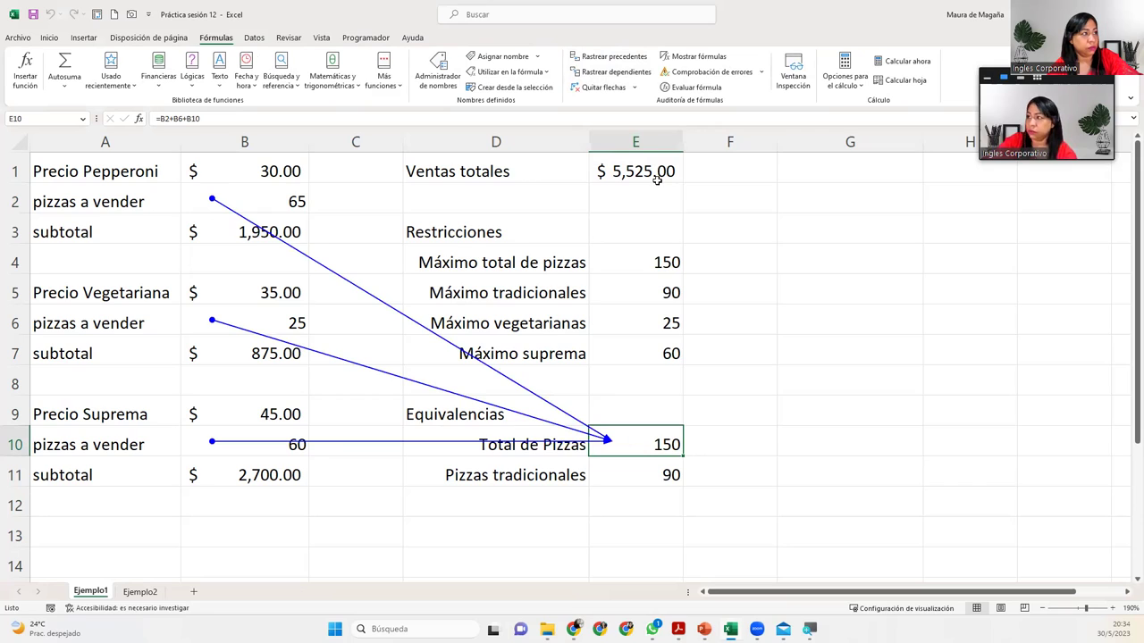
left_click(604, 90)
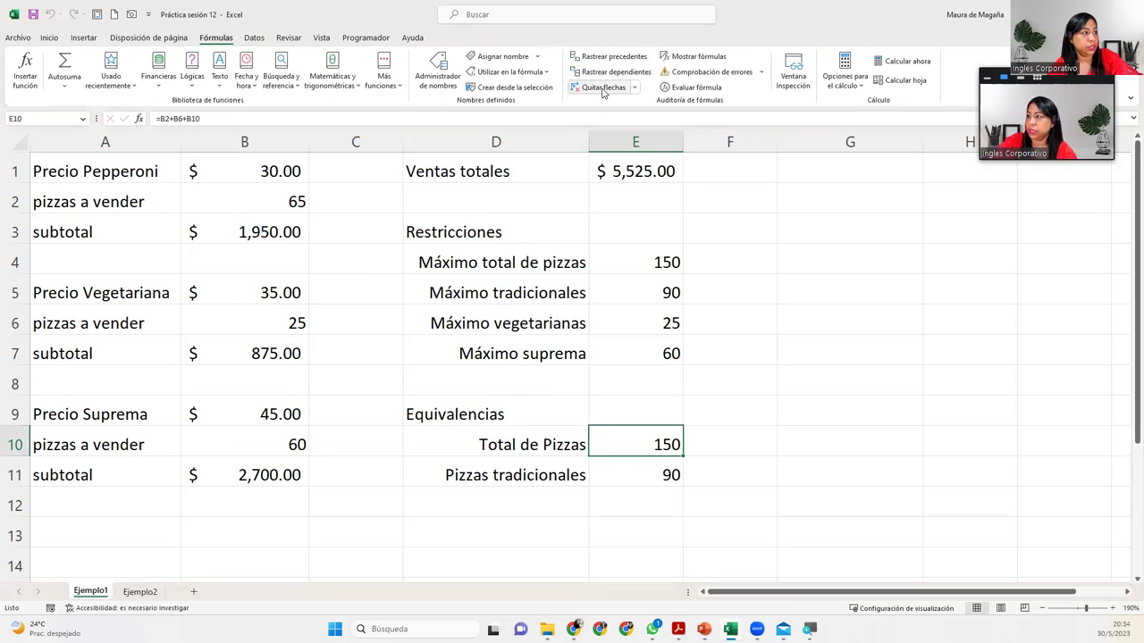
left_click(651, 475)
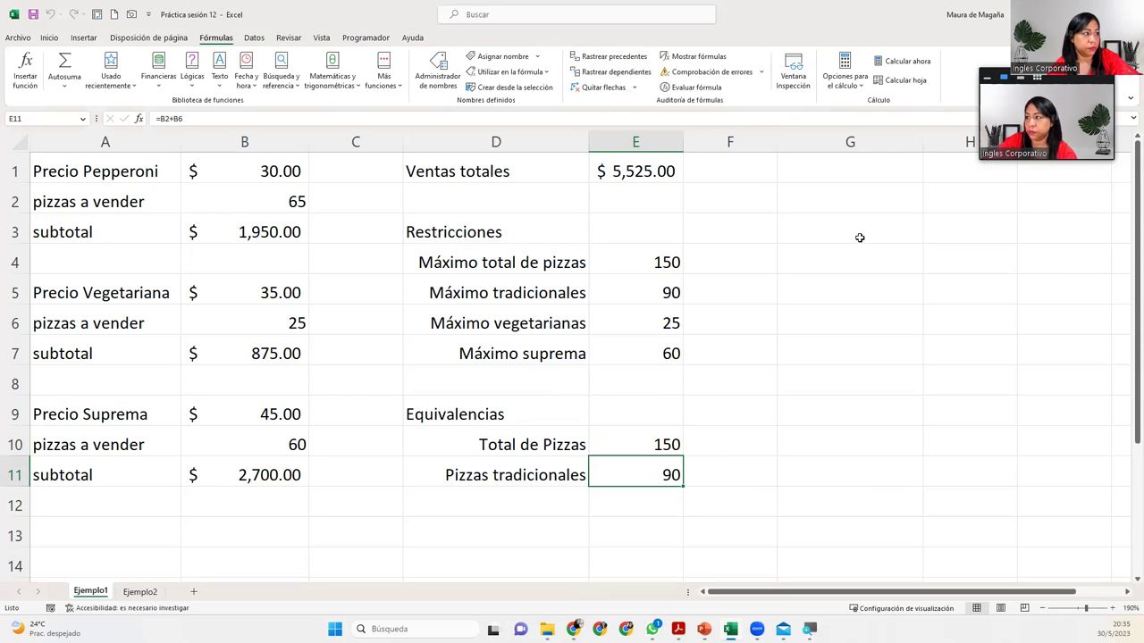
left_click(643, 172)
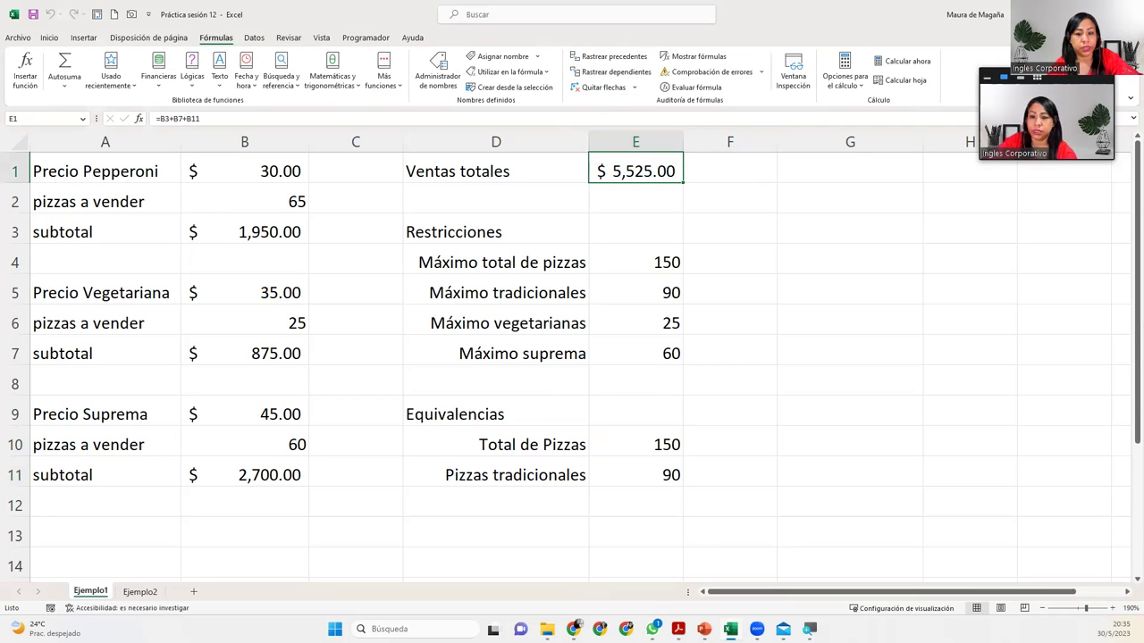
key("alt+Tab")
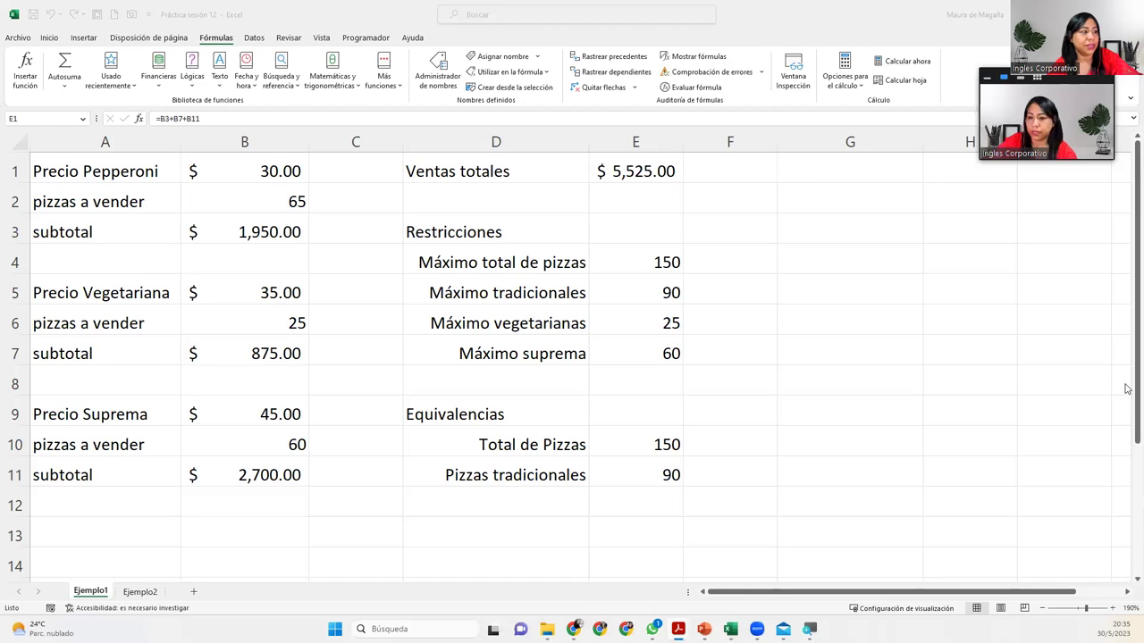
left_click(658, 263)
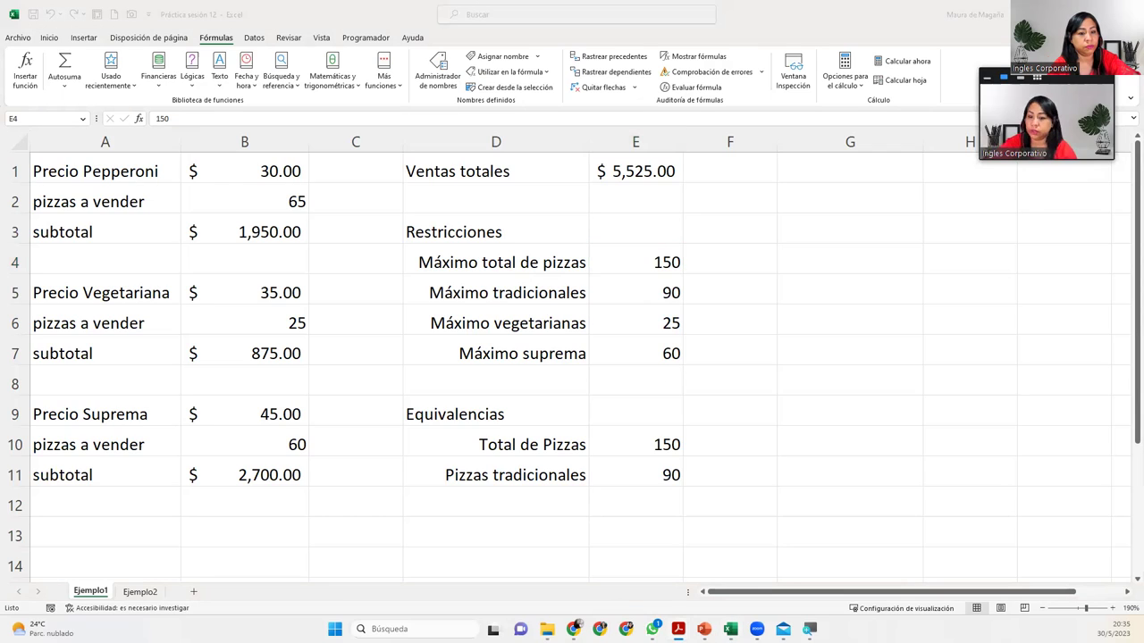
left_click(668, 252)
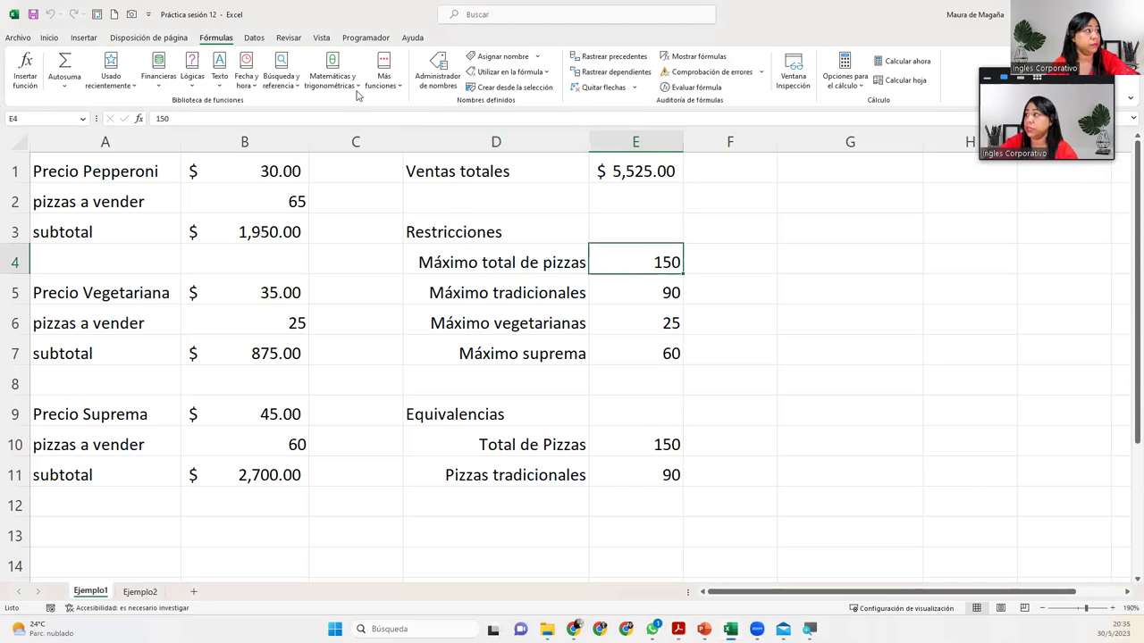
left_click(253, 37)
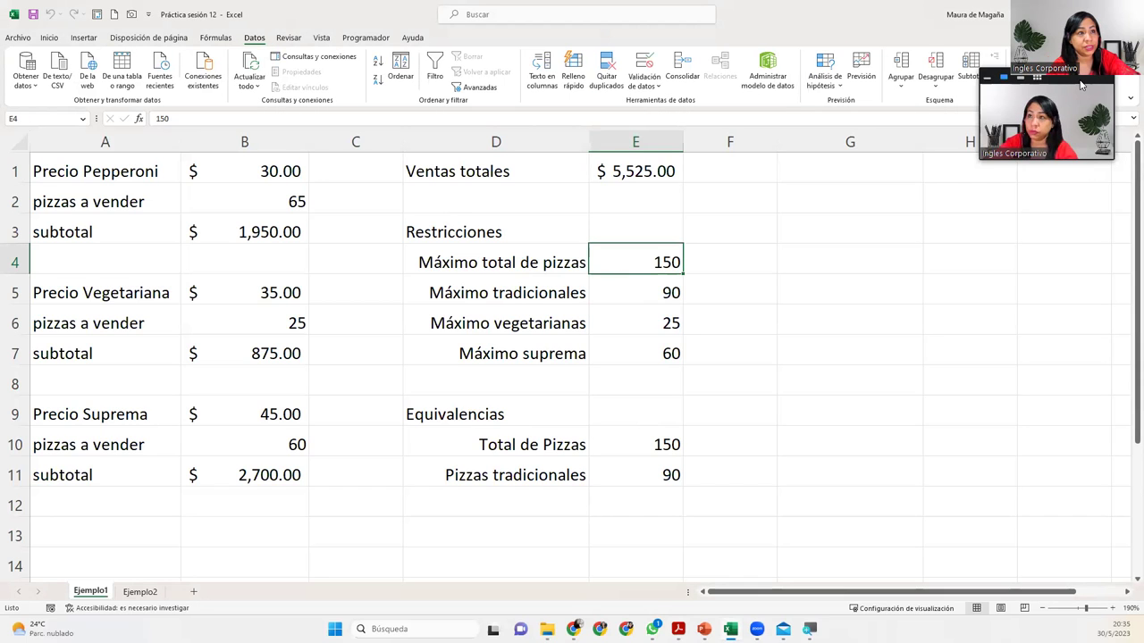
left_click_drag(1081, 85, 1083, 169)
left_click(1045, 72)
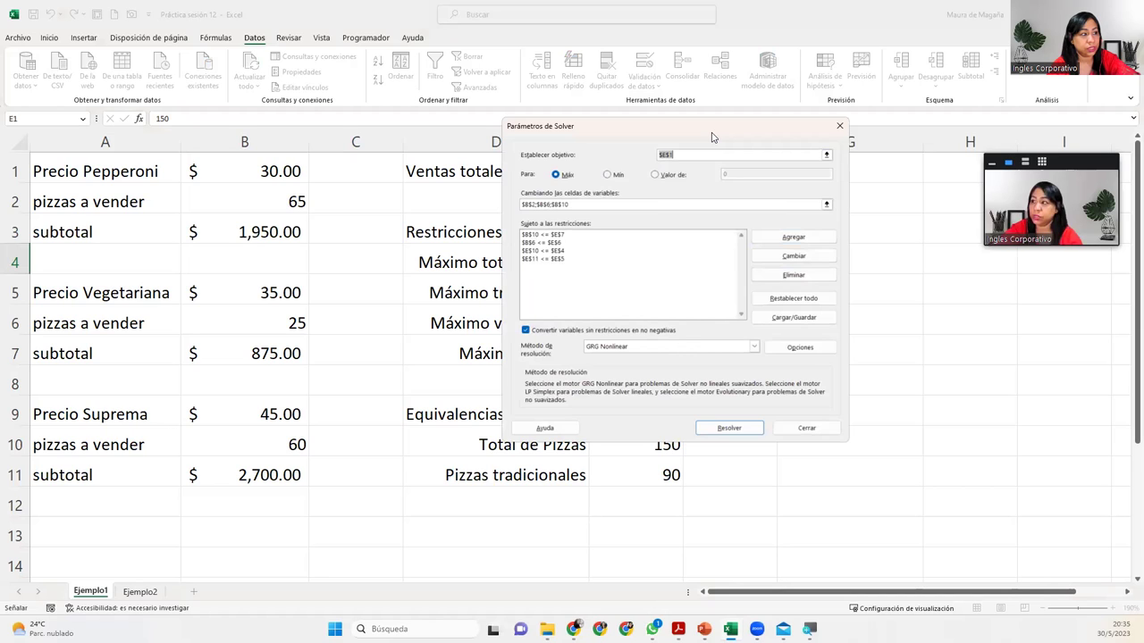
left_click_drag(713, 136, 898, 223)
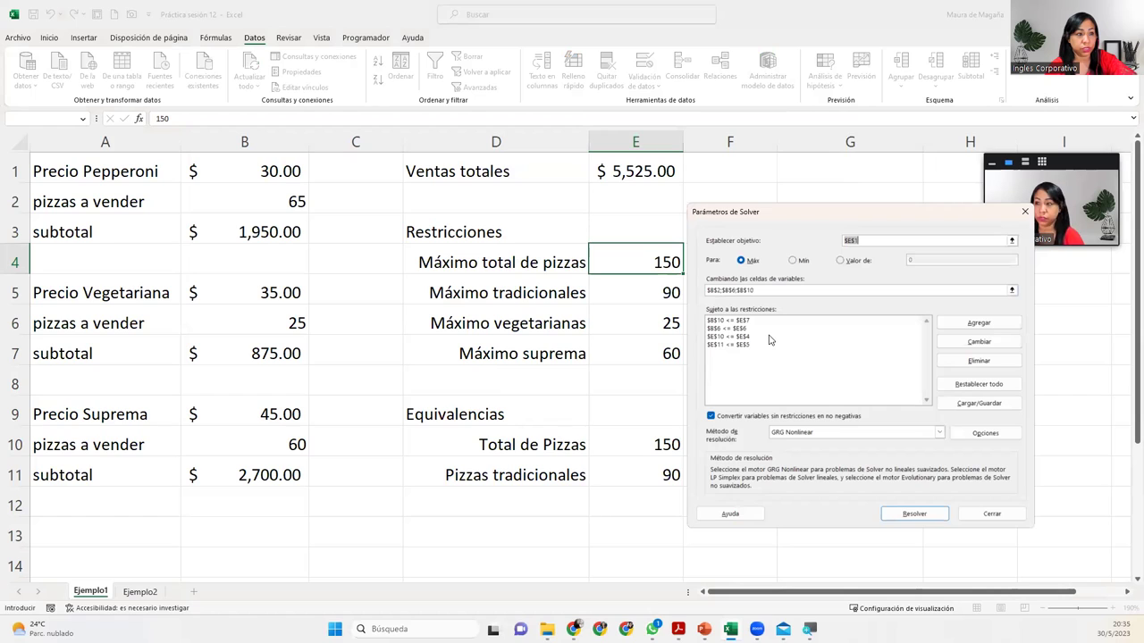
left_click(1023, 212)
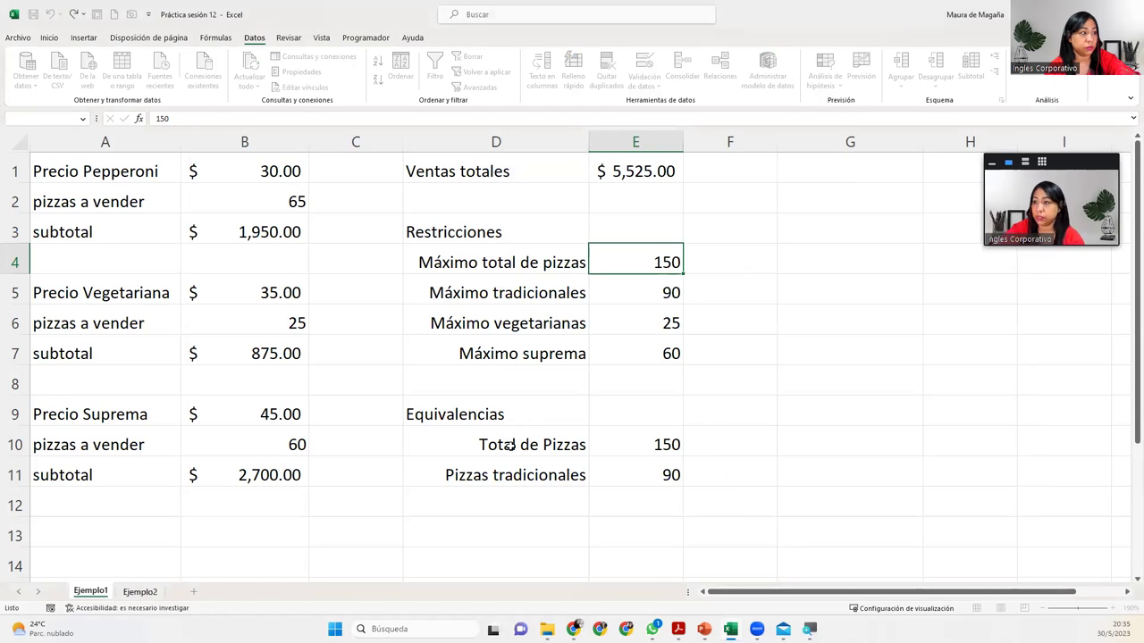
On sheet Ejemplo2, select the Total Gastos cell D20 and launch Solver.
left_click(138, 592)
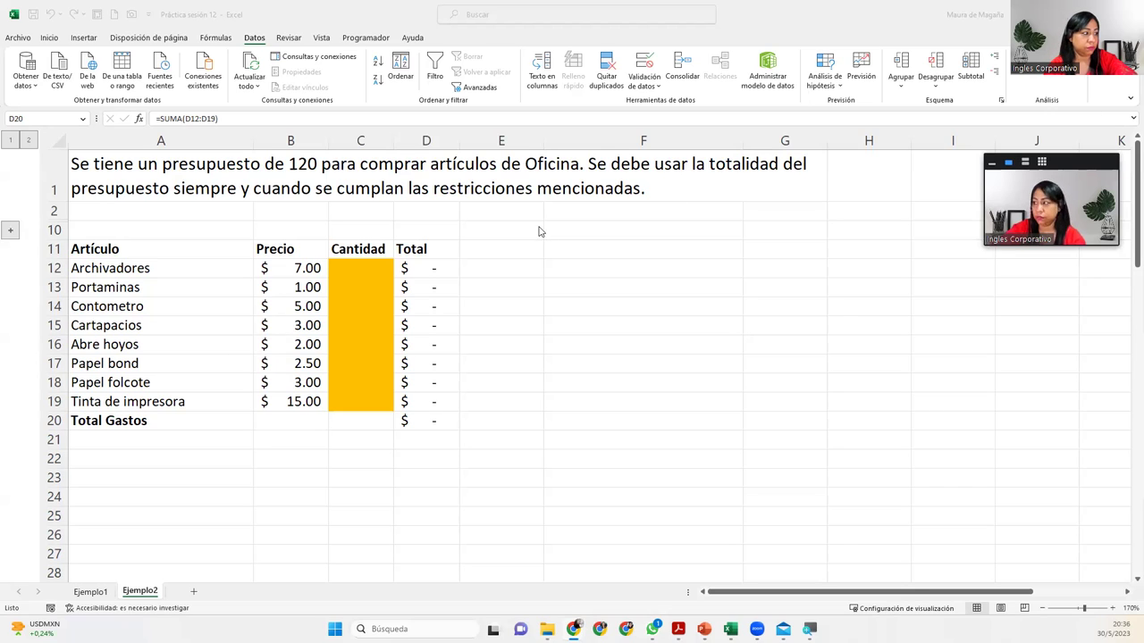
left_click(435, 420)
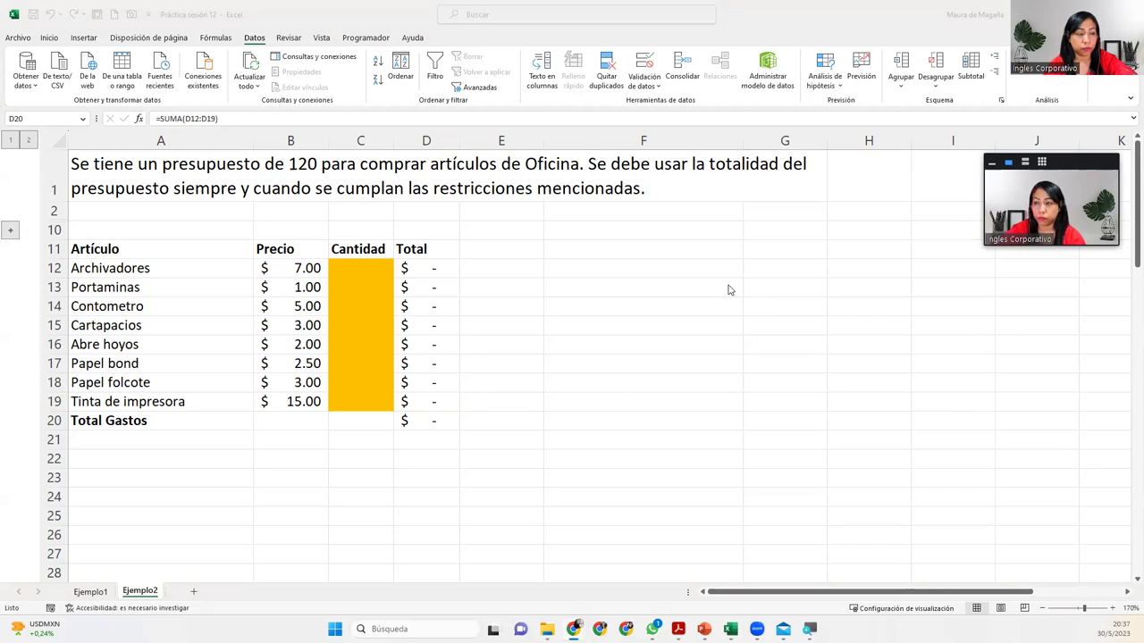
left_click(430, 418)
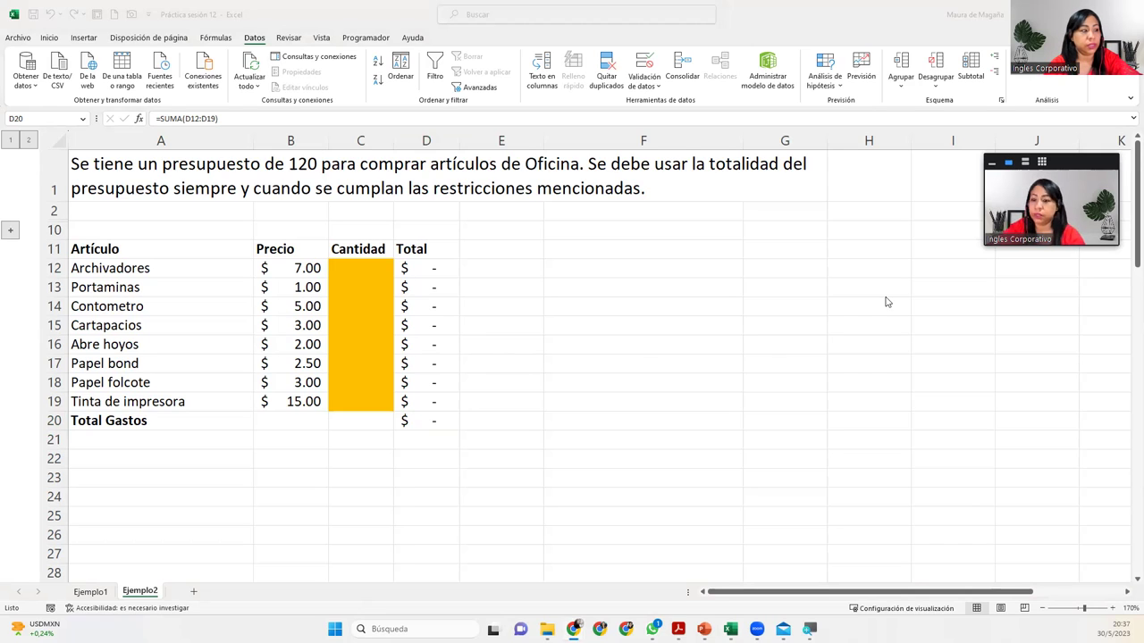
left_click(431, 418)
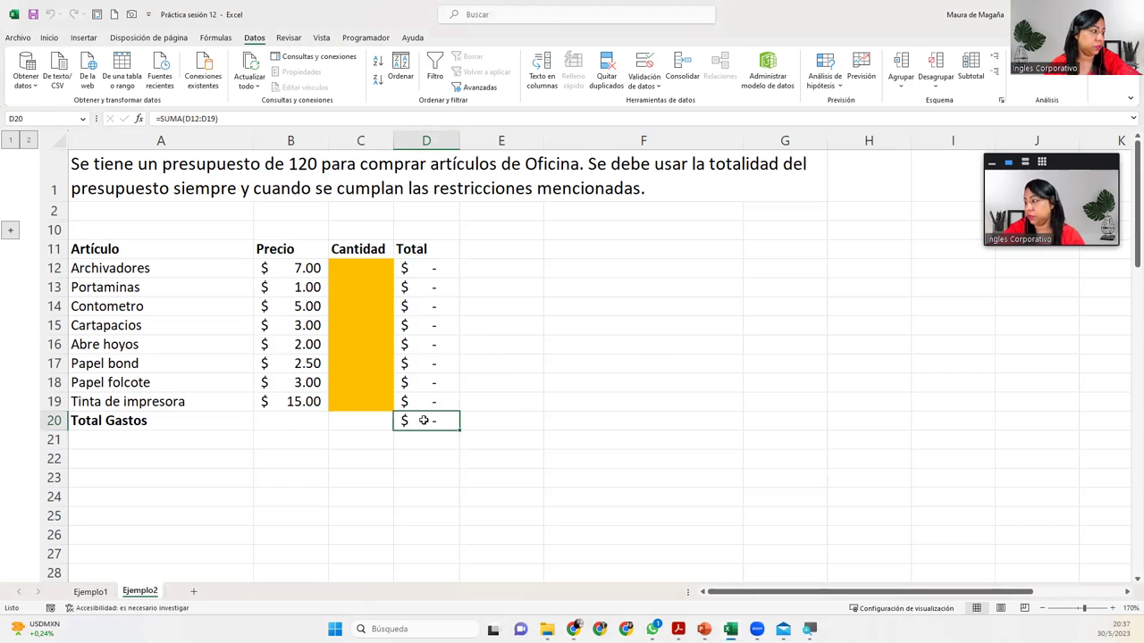
left_click(1035, 77)
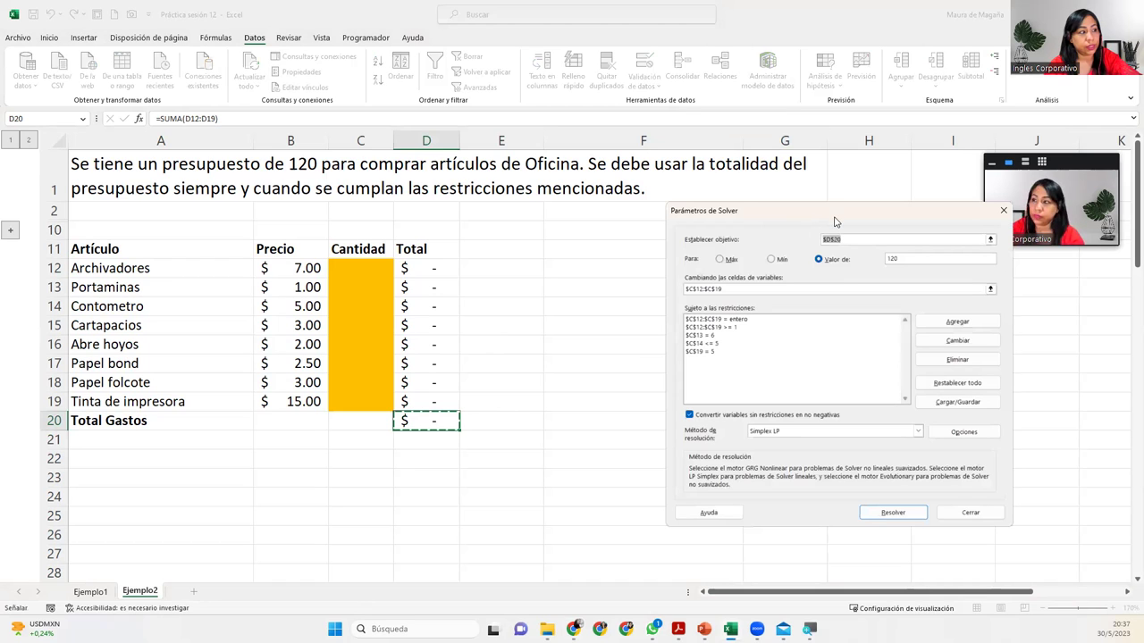
Delete the whole-number, at-least-1 and $C$13 = 6 constraints, then reset all Solver settings.
left_click_drag(835, 222, 789, 233)
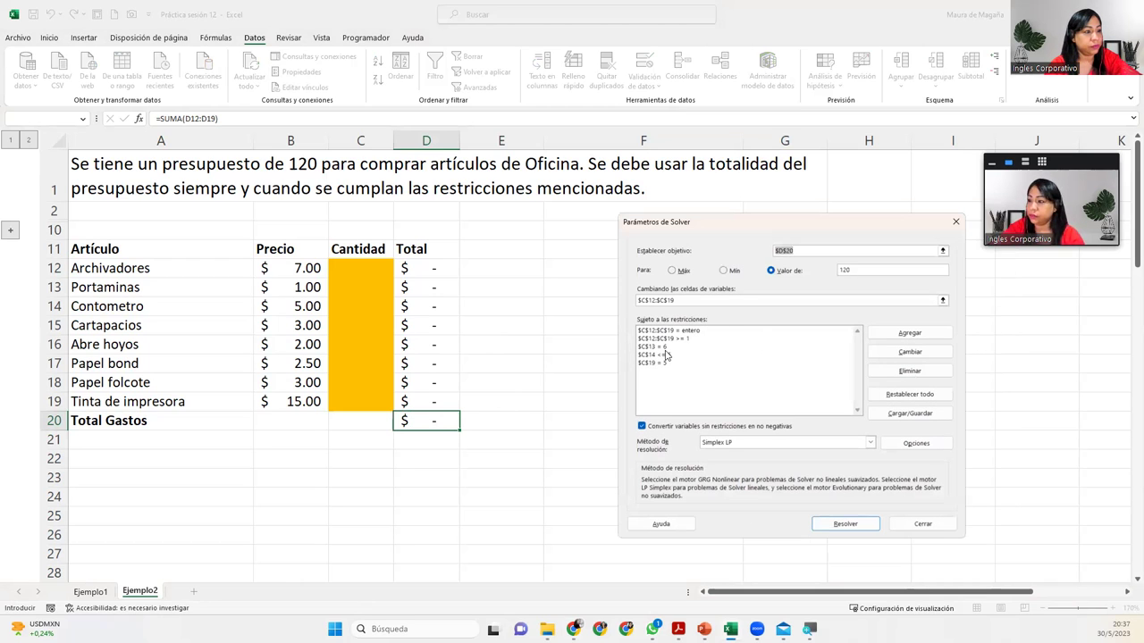
left_click(695, 340)
left_click(696, 330)
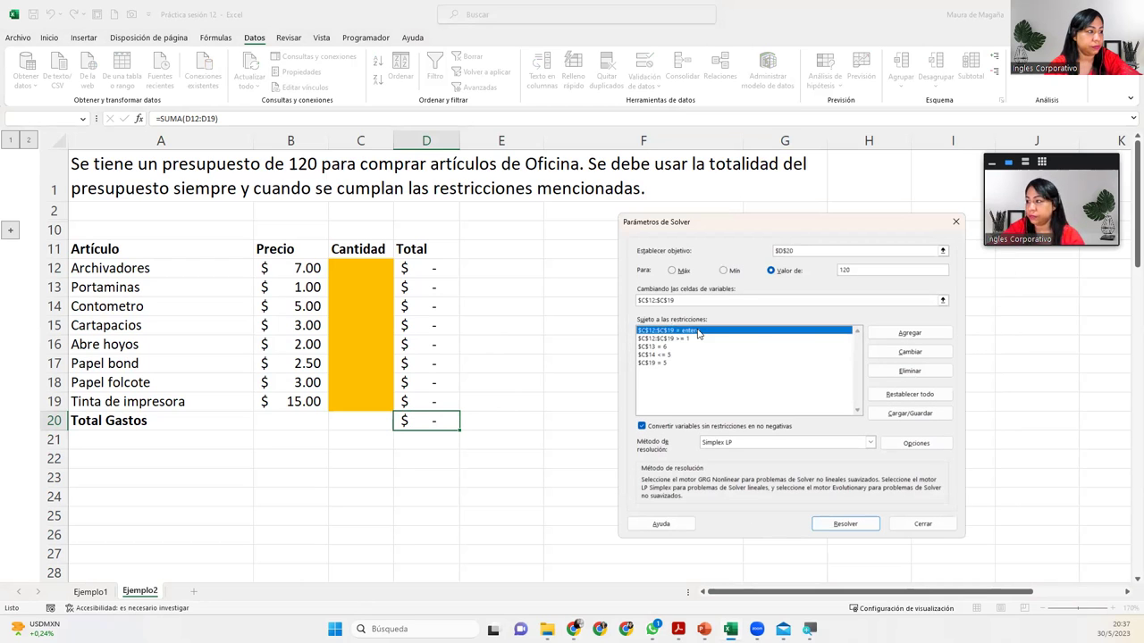
left_click(909, 370)
left_click(955, 222)
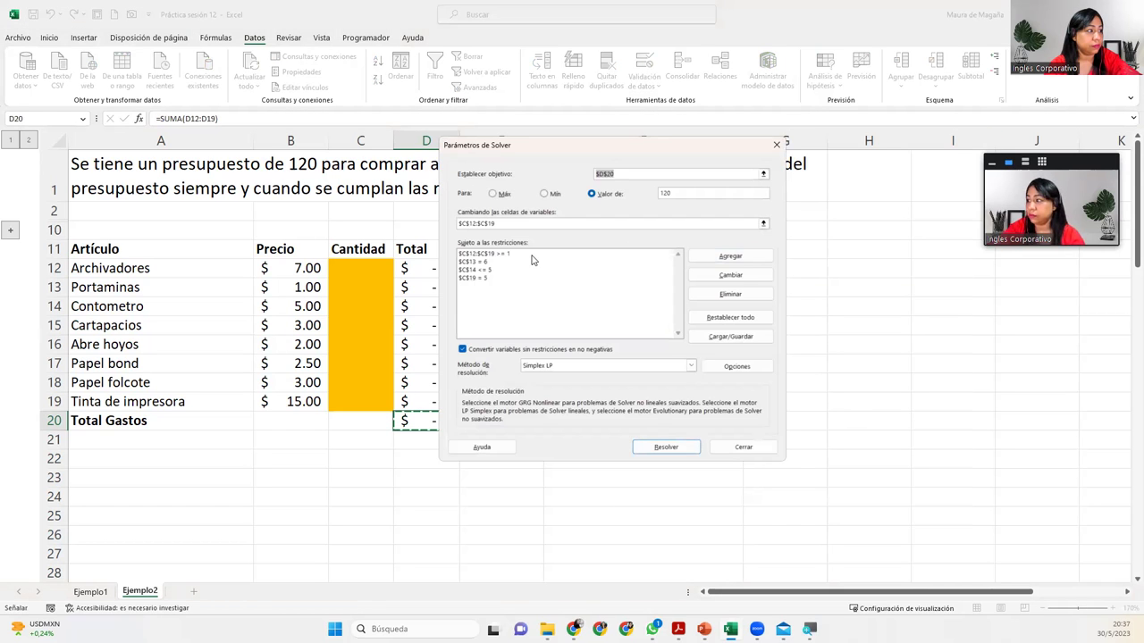
left_click(532, 256)
left_click(730, 294)
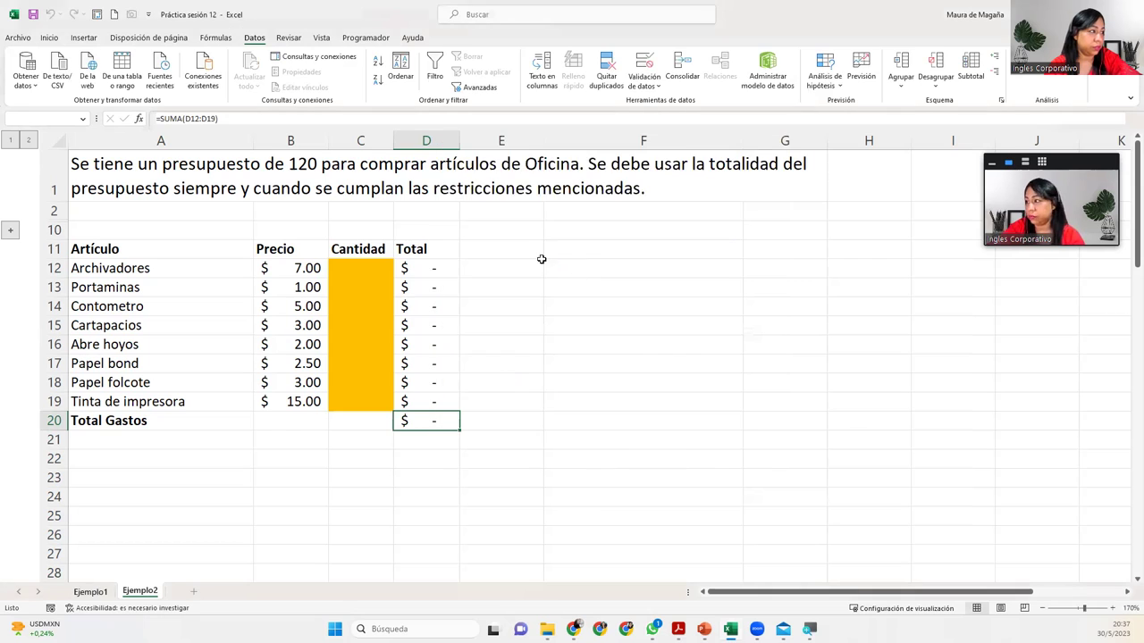
left_click(496, 192)
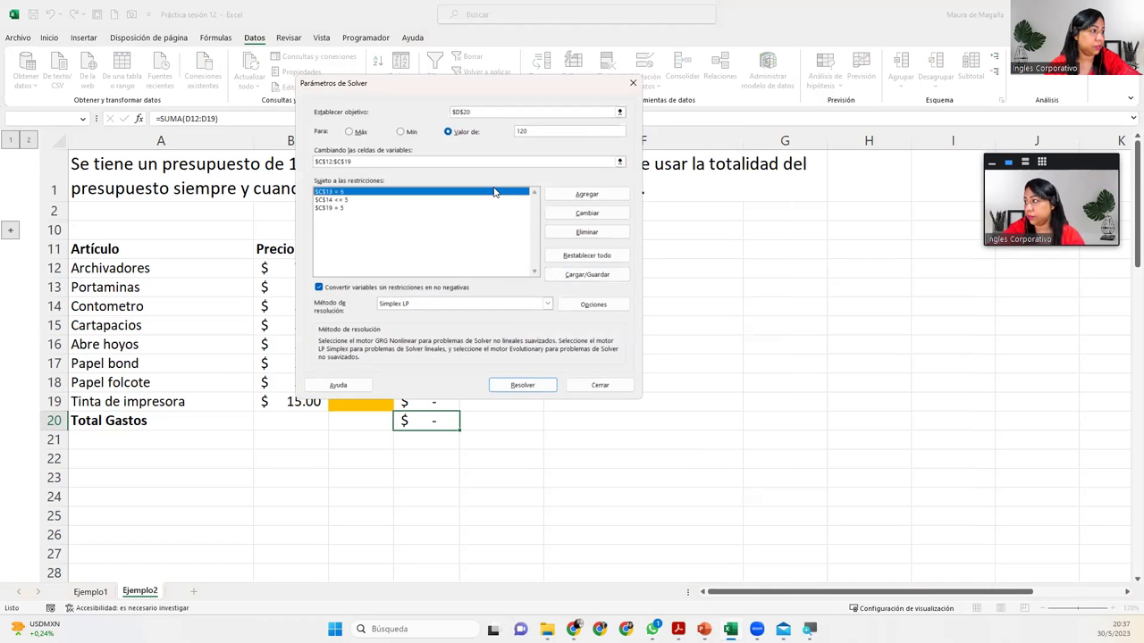
left_click(597, 237)
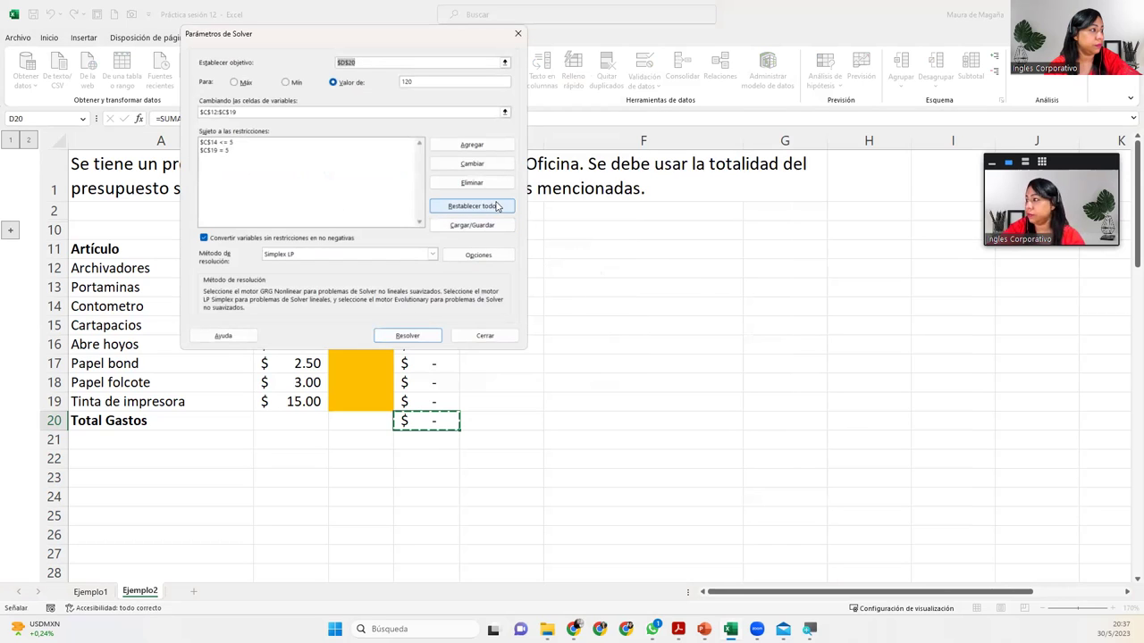
left_click(498, 206)
left_click(616, 357)
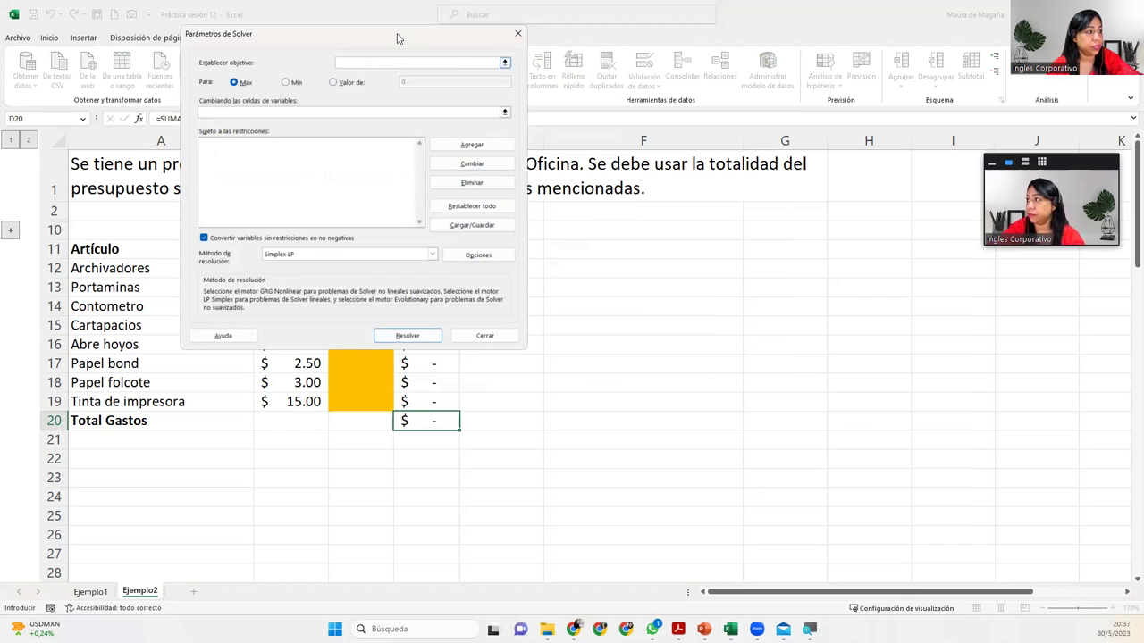
Make Total Gastos cell $D$20 the Solver objective.
left_click_drag(399, 37, 712, 236)
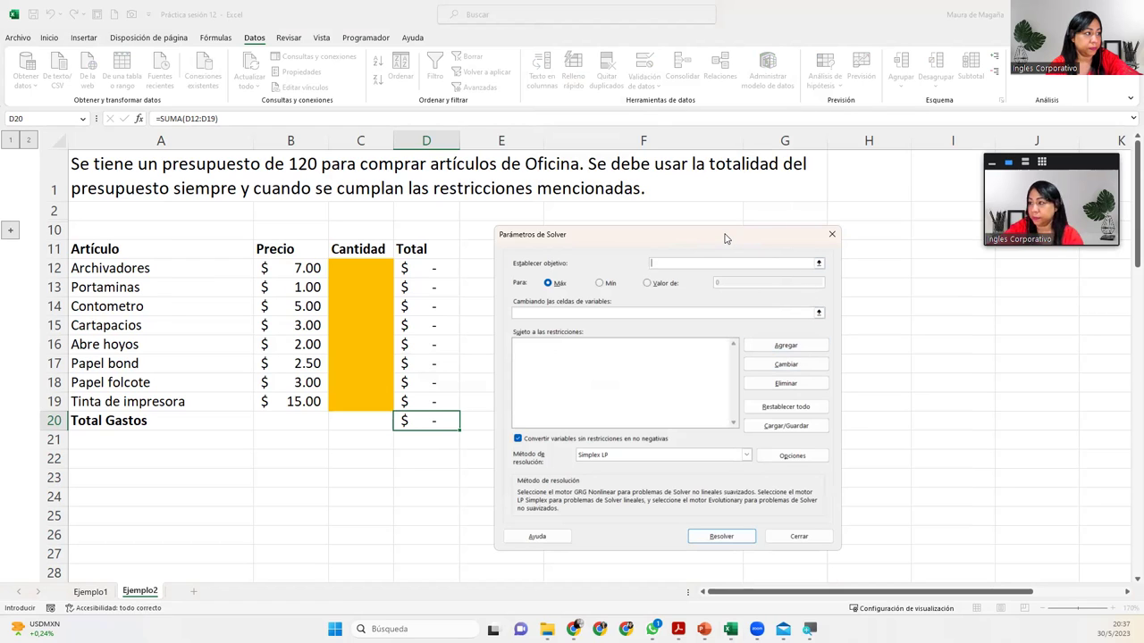
left_click_drag(726, 239, 775, 221)
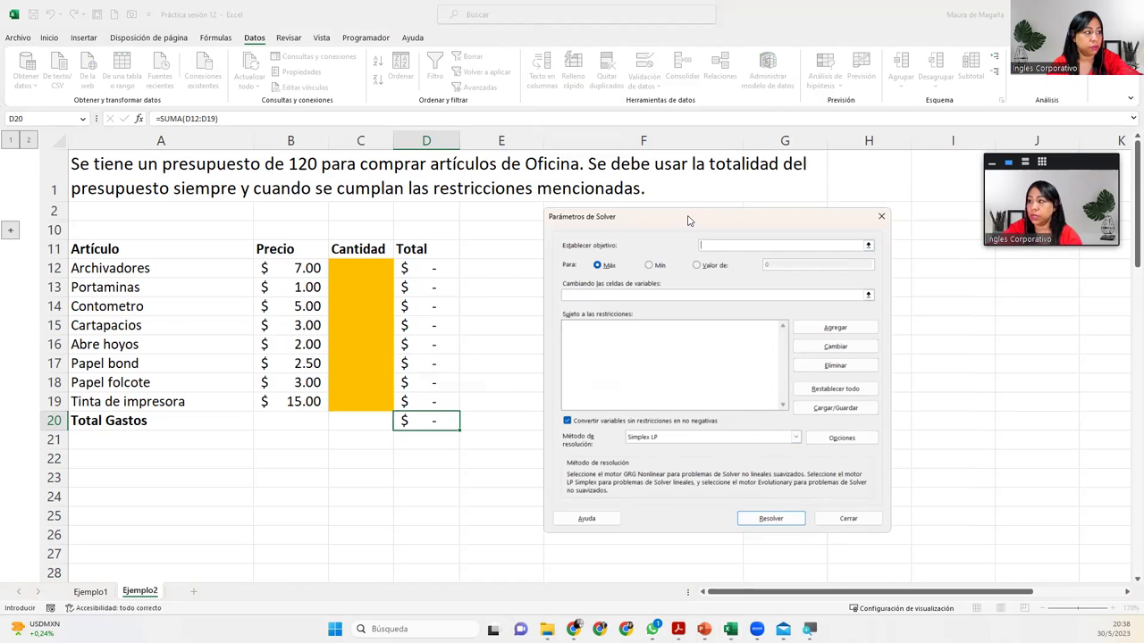
left_click_drag(688, 219, 641, 229)
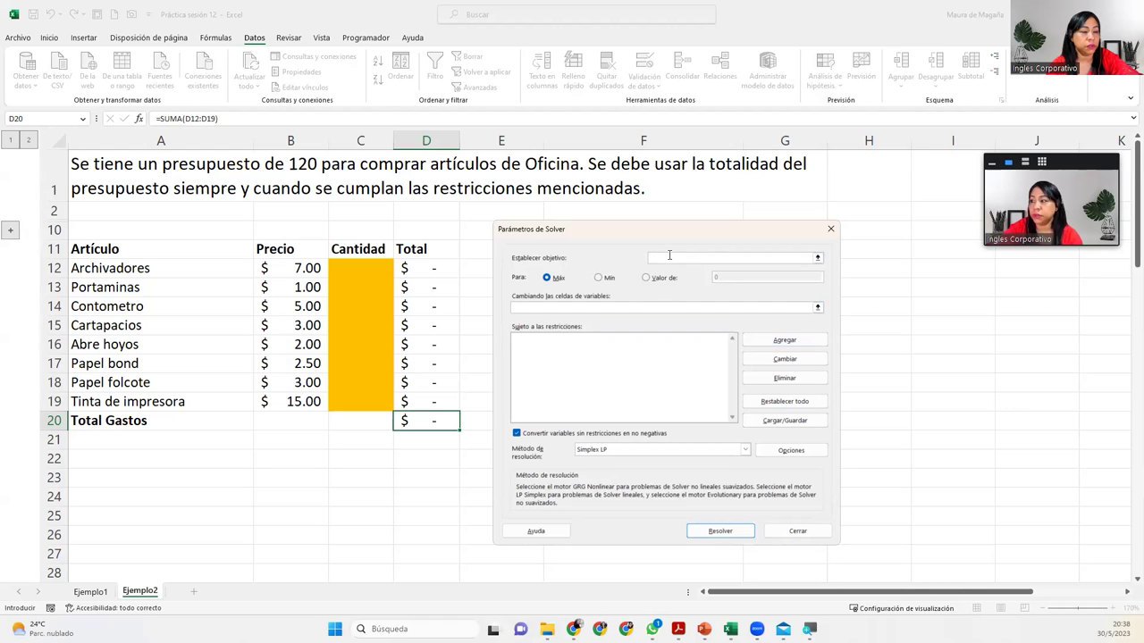
left_click(435, 418)
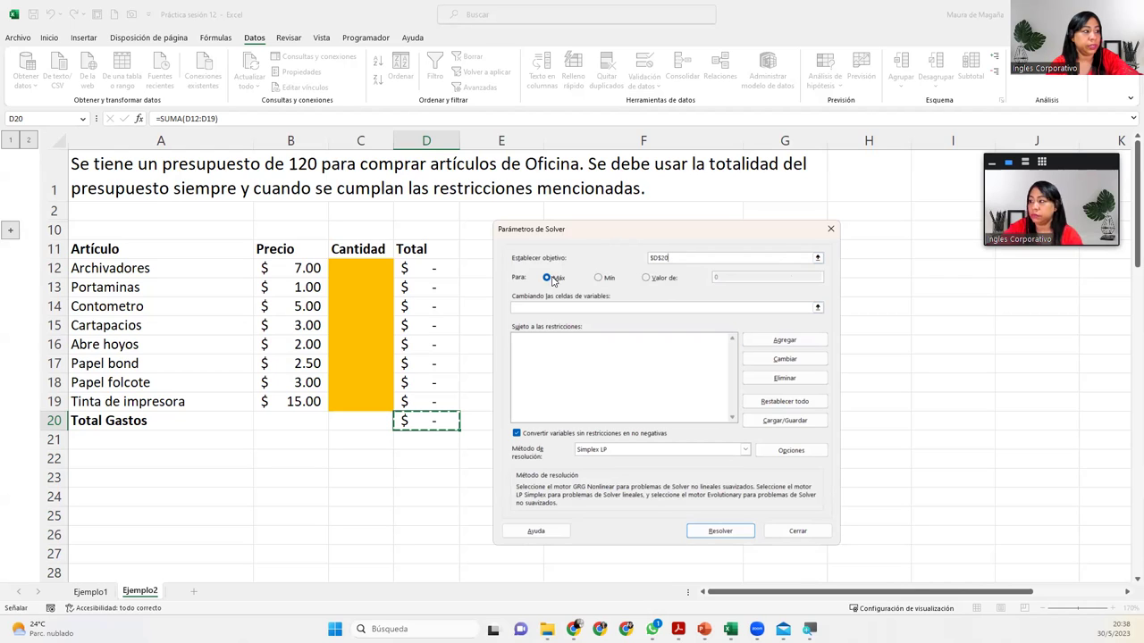
Target a value of 120, with quantity cells C12:C19 as the variable cells.
left_click(645, 278)
left_click(723, 277)
key("BackSpace")
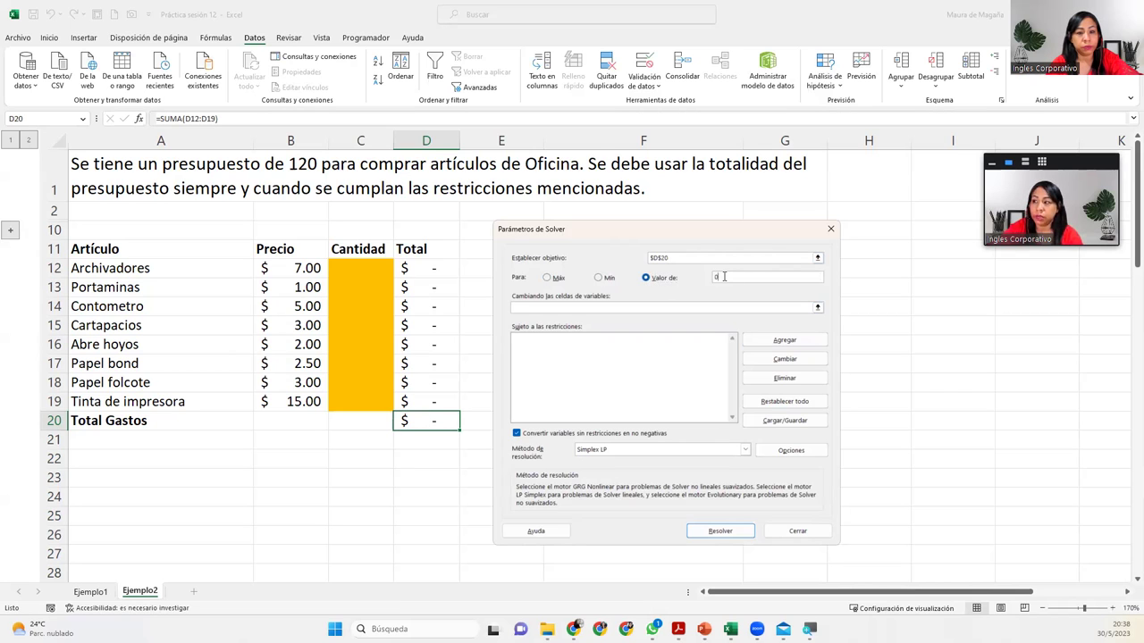
type("120")
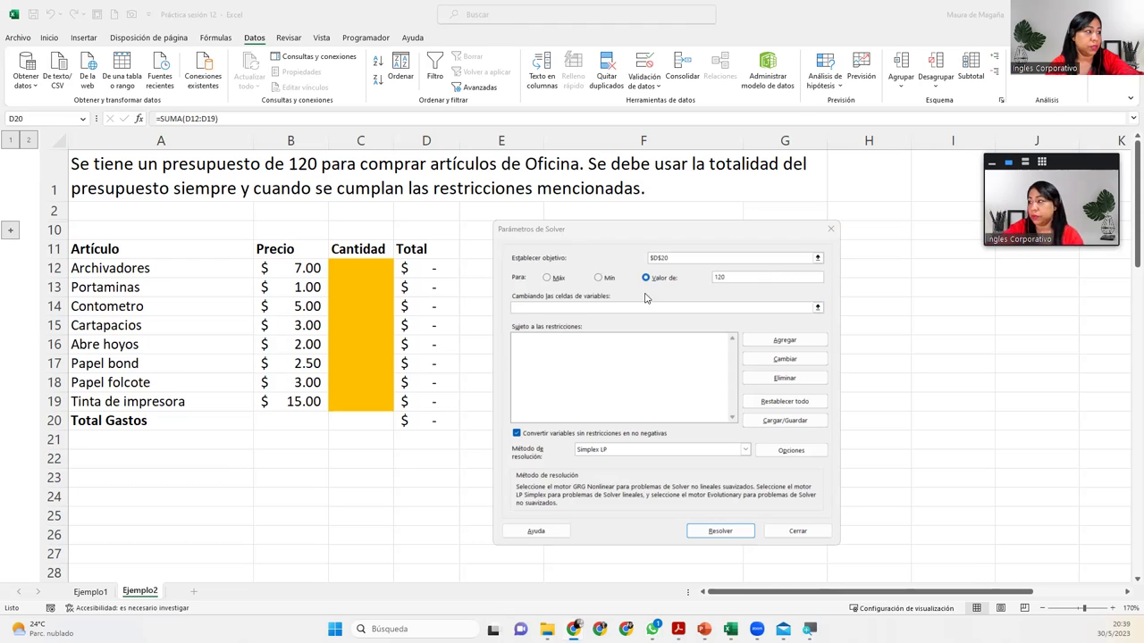
left_click(606, 308)
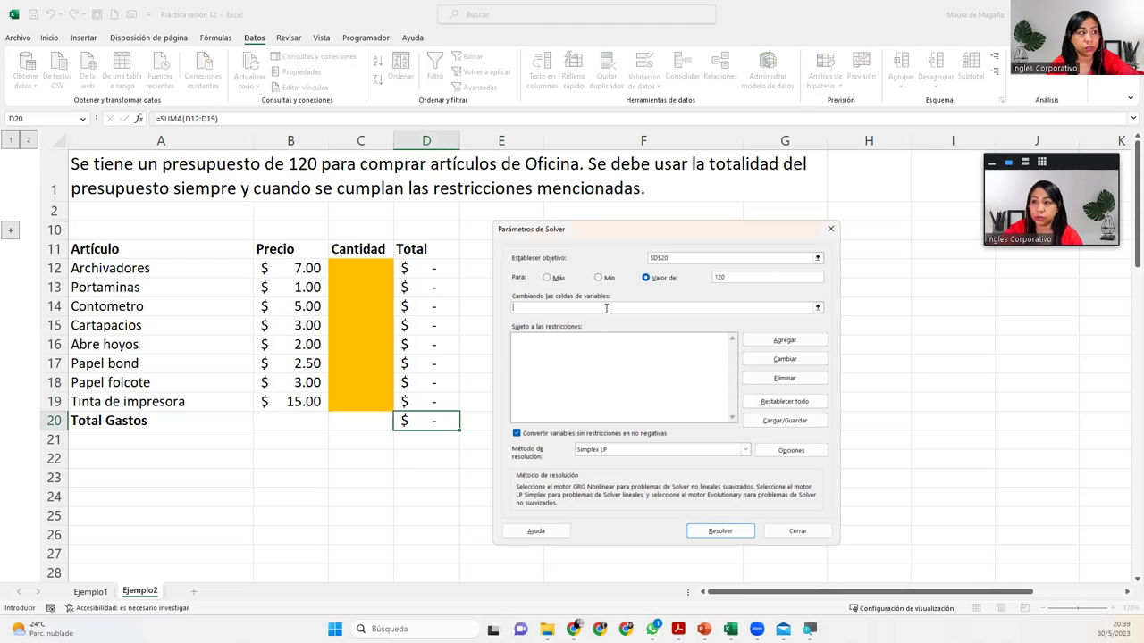
left_click_drag(376, 262, 378, 395)
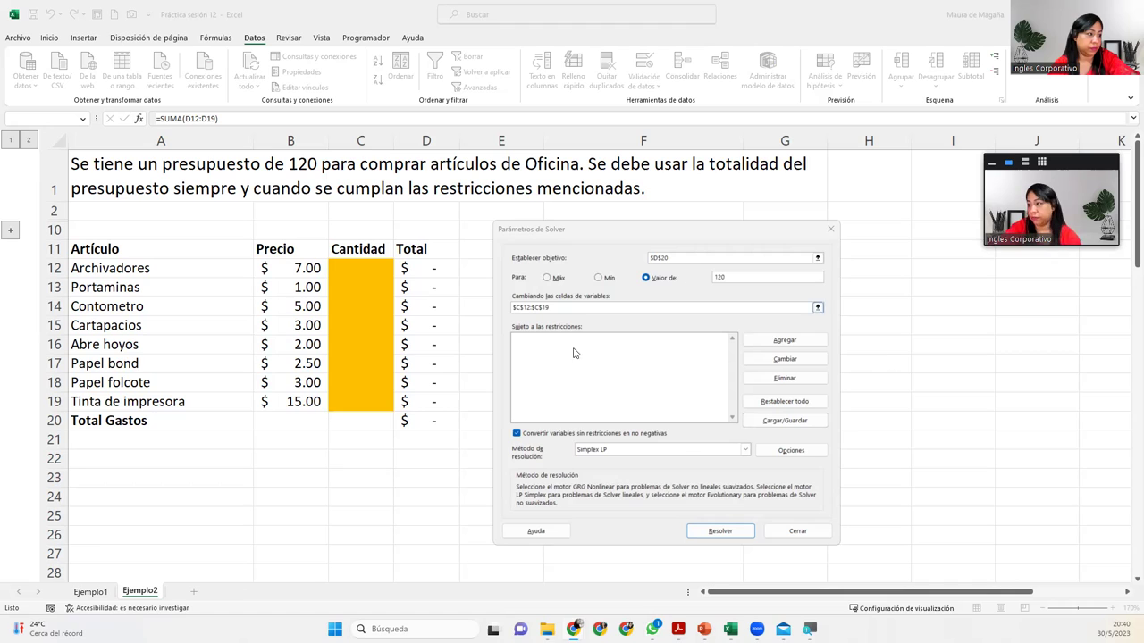
Solve with Simplex LP, giving 8 Tinta de impresora and a $120.00 total.
left_click(746, 450)
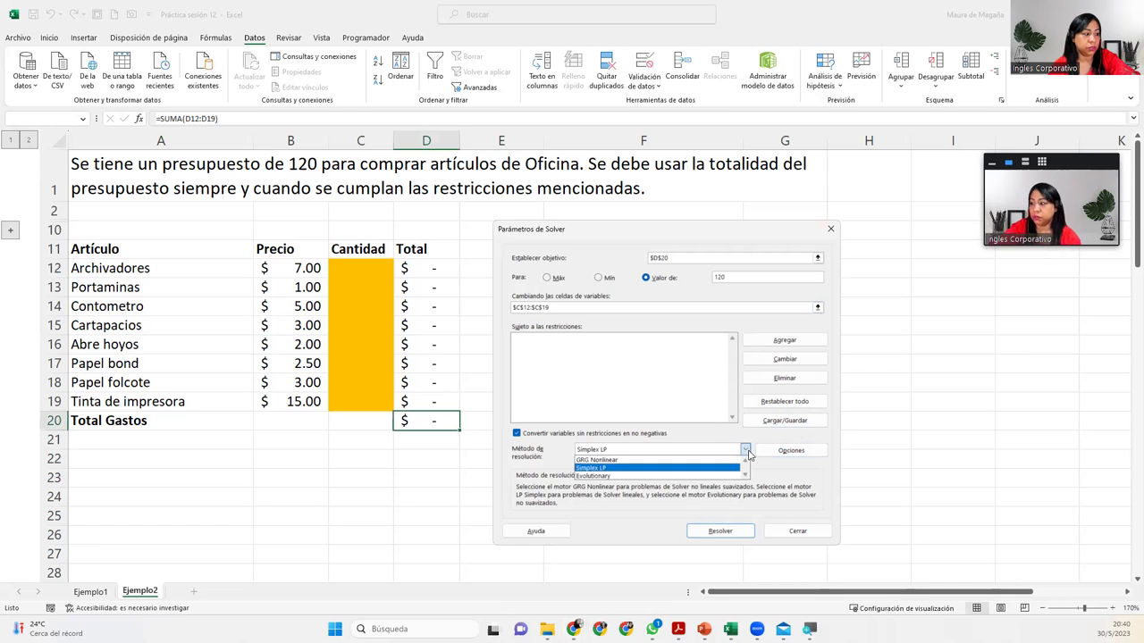
left_click(749, 455)
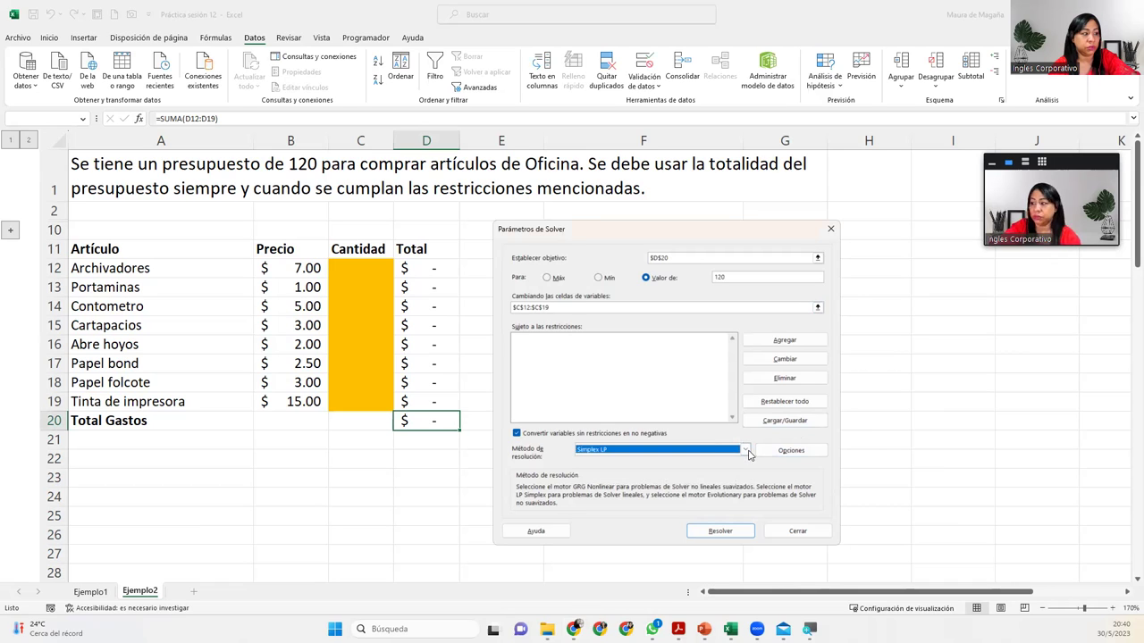
left_click(722, 532)
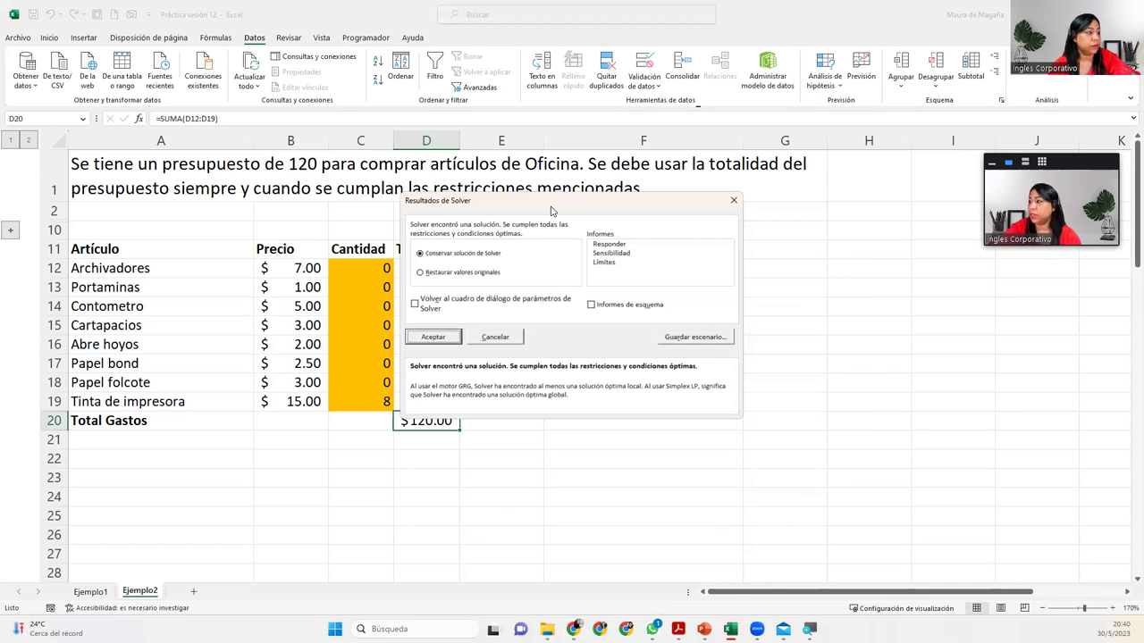
Keep the Solver solution and return to the Solver Parameters dialog.
left_click_drag(551, 211, 665, 259)
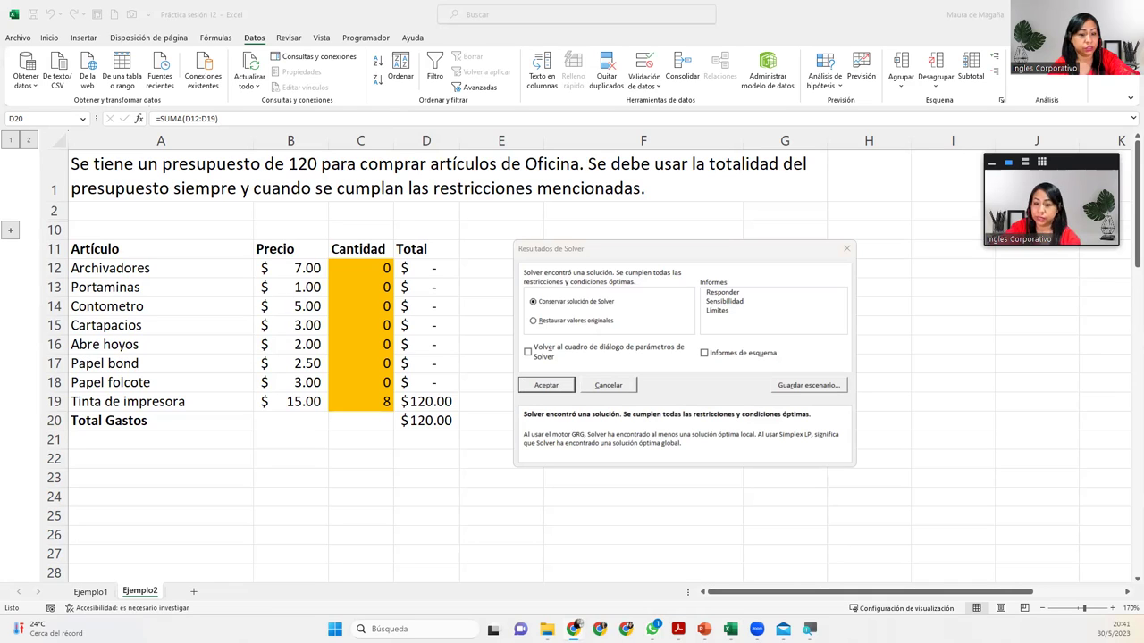
left_click(536, 356)
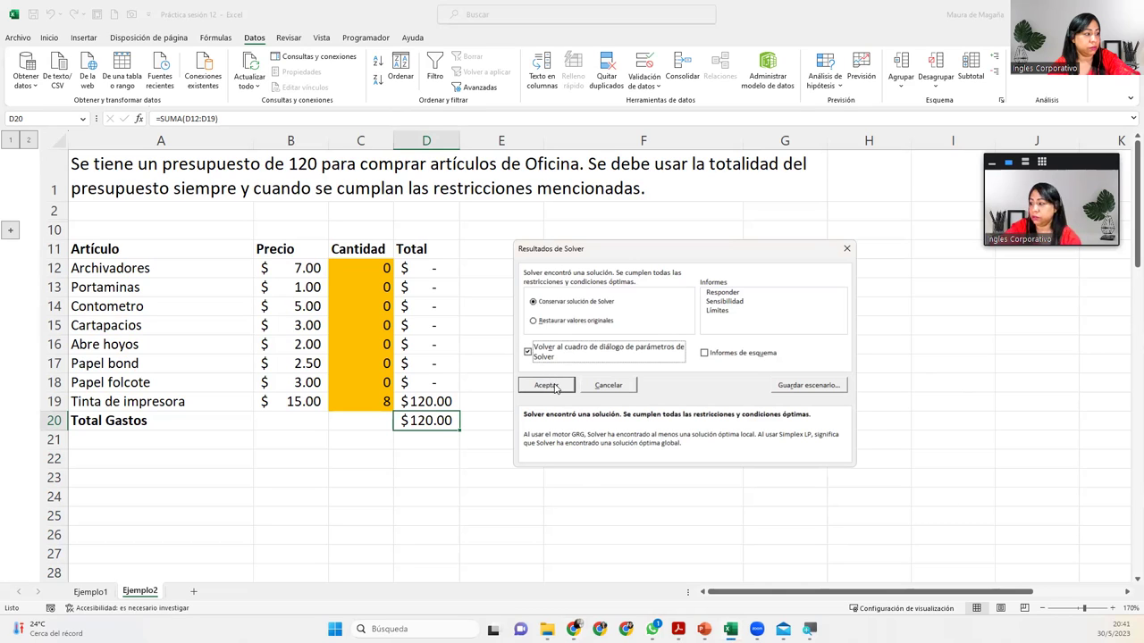
left_click(547, 385)
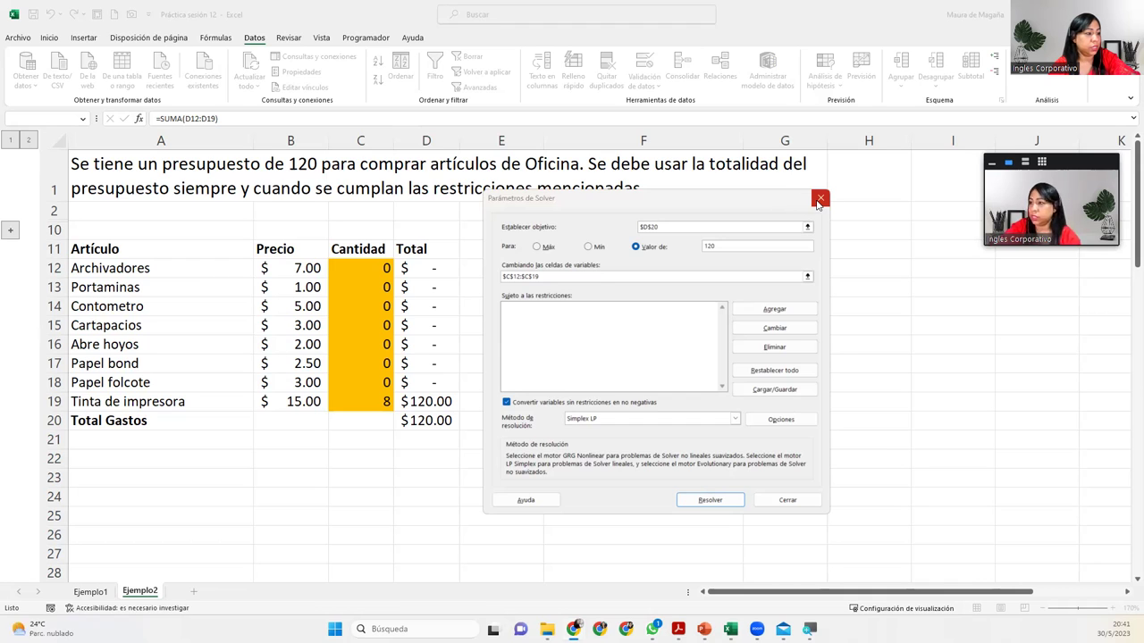
Close Solver, expand the hidden Restricciones rows 3–9, and reopen Solver.
left_click(819, 201)
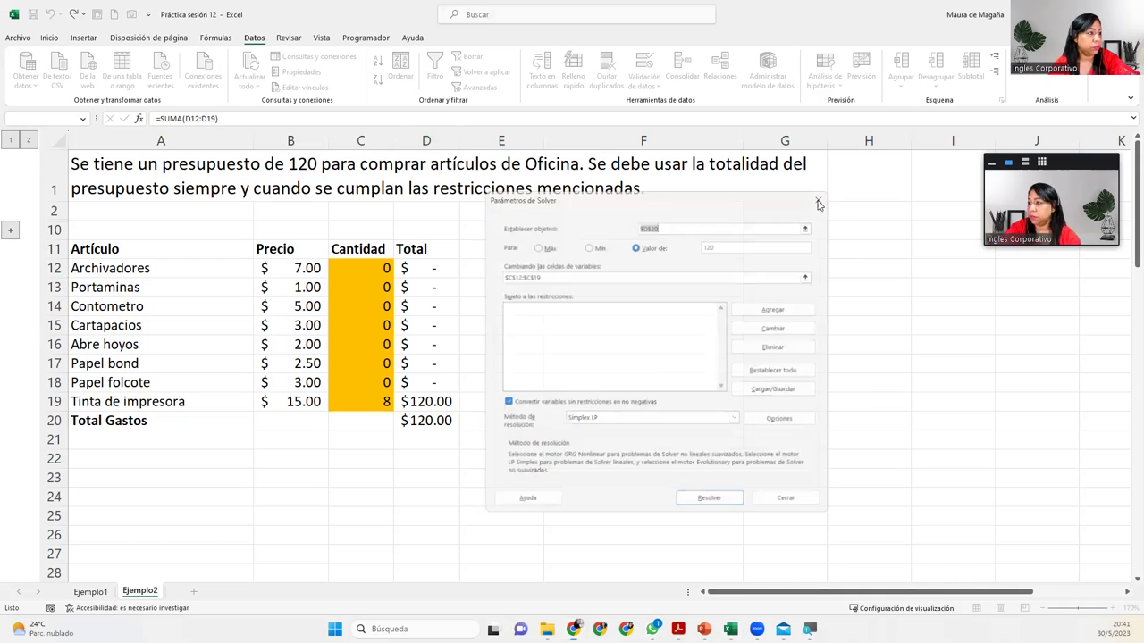
left_click(11, 231)
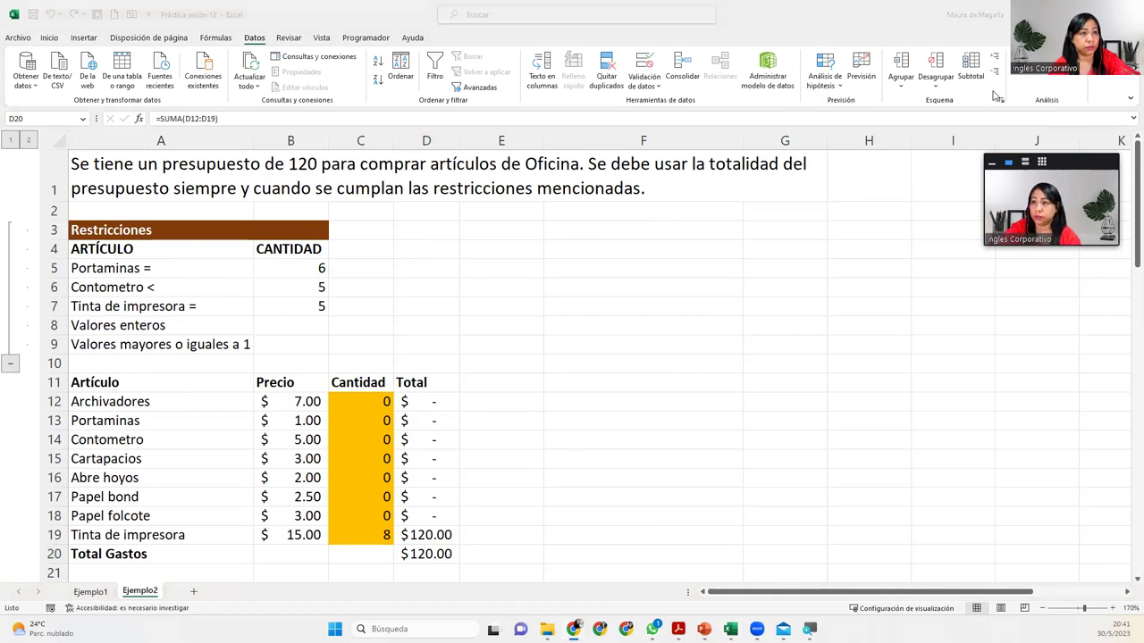
left_click(1031, 79)
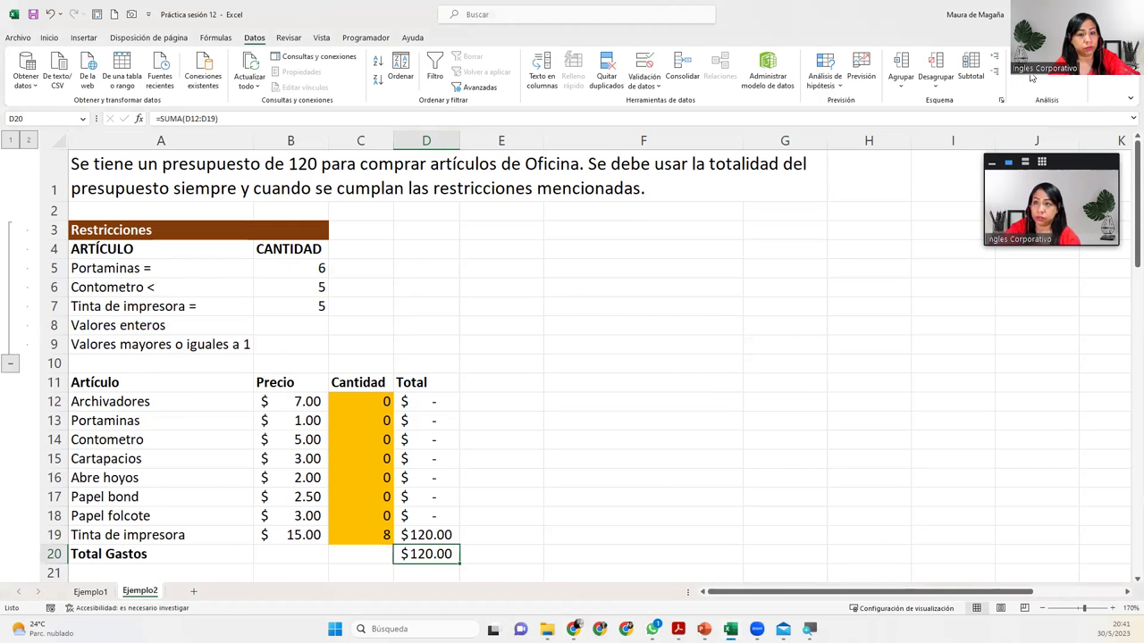
left_click(1031, 78)
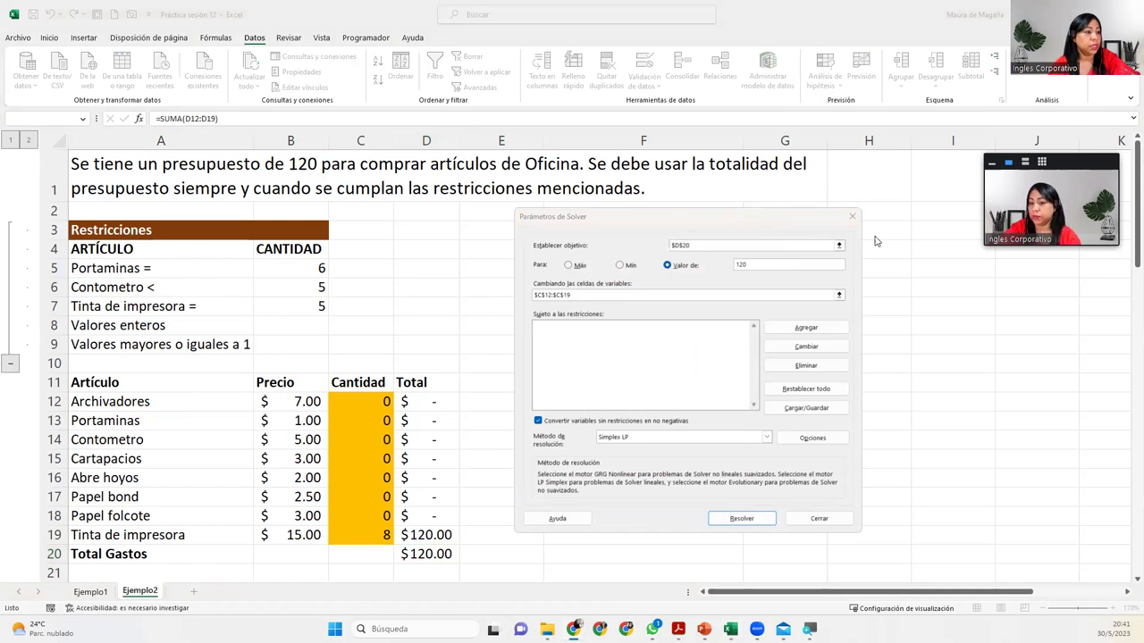
Open the Agregar restricción form from Solver Parameters.
left_click(718, 247)
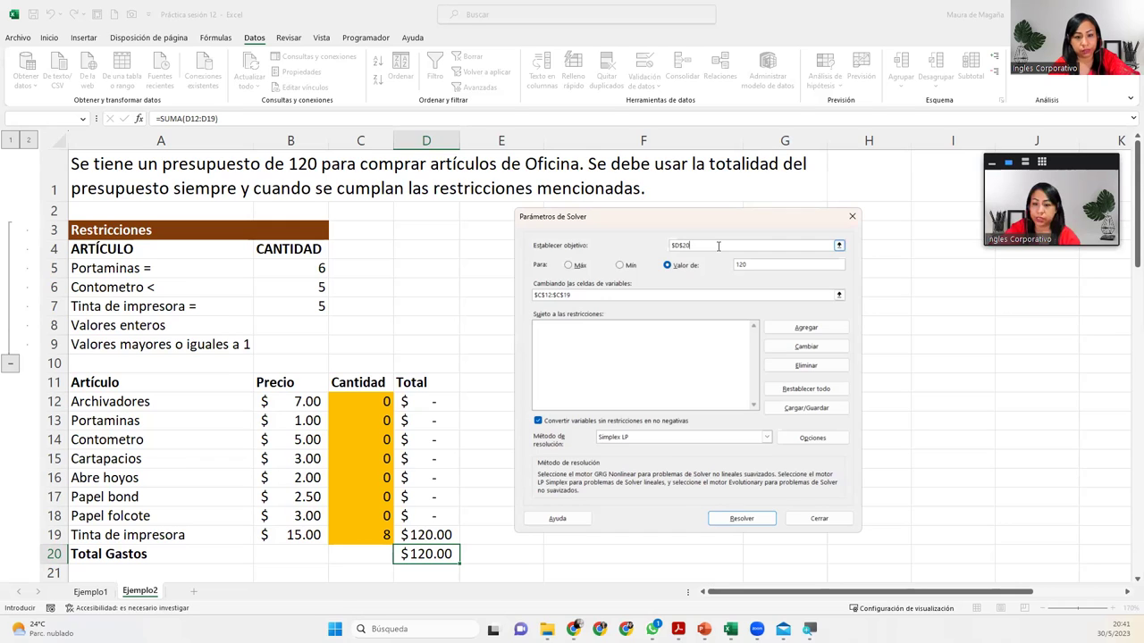
left_click(759, 265)
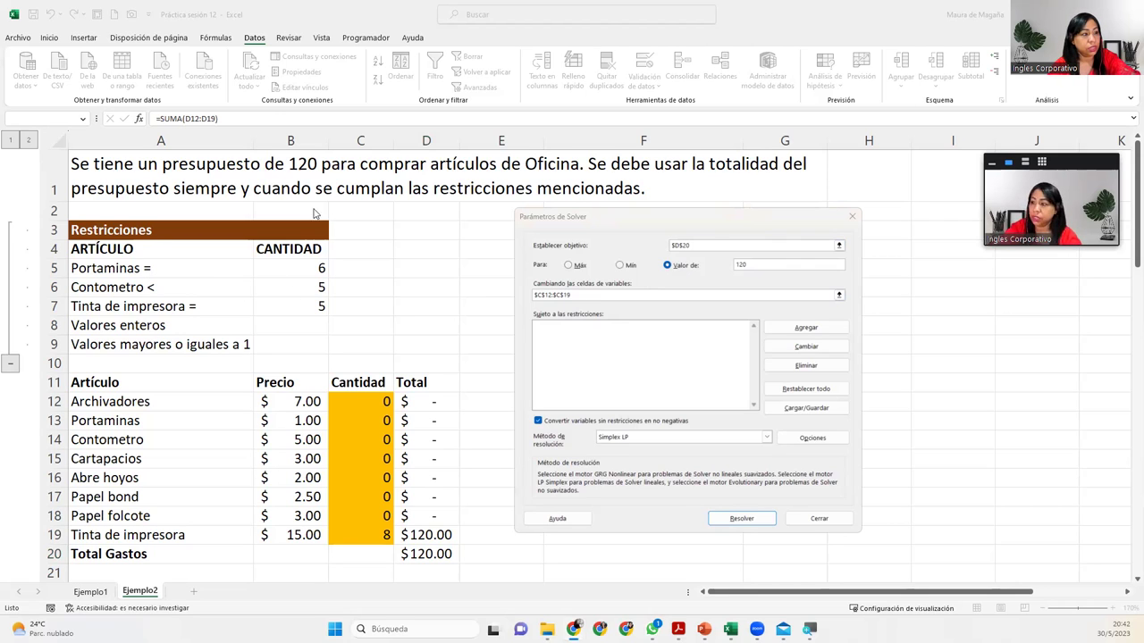
left_click(785, 331)
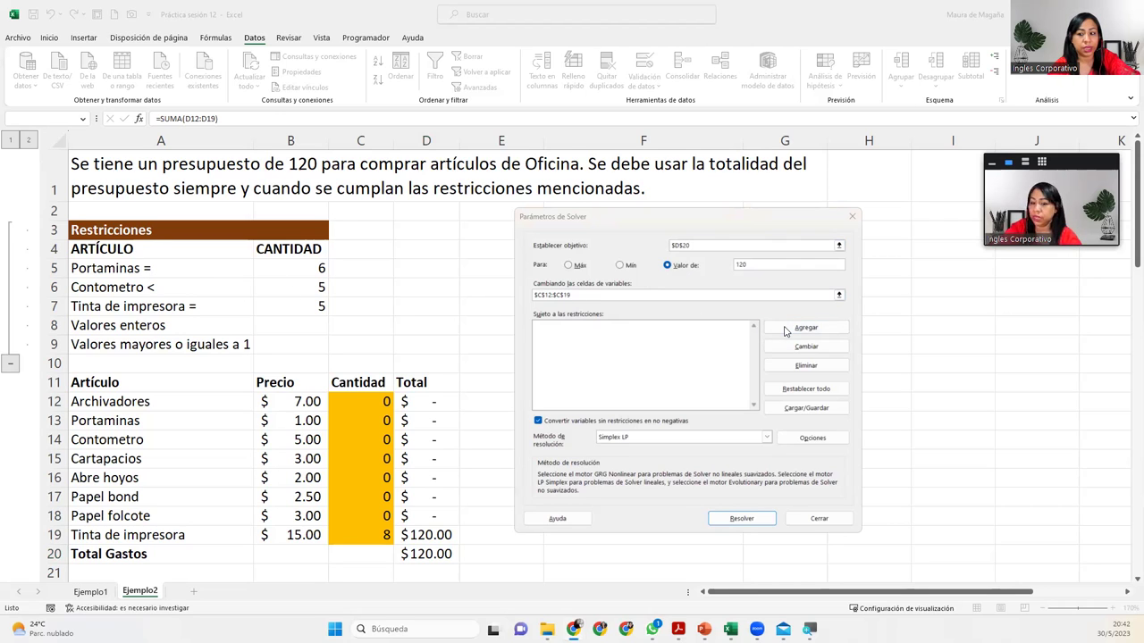
left_click(785, 331)
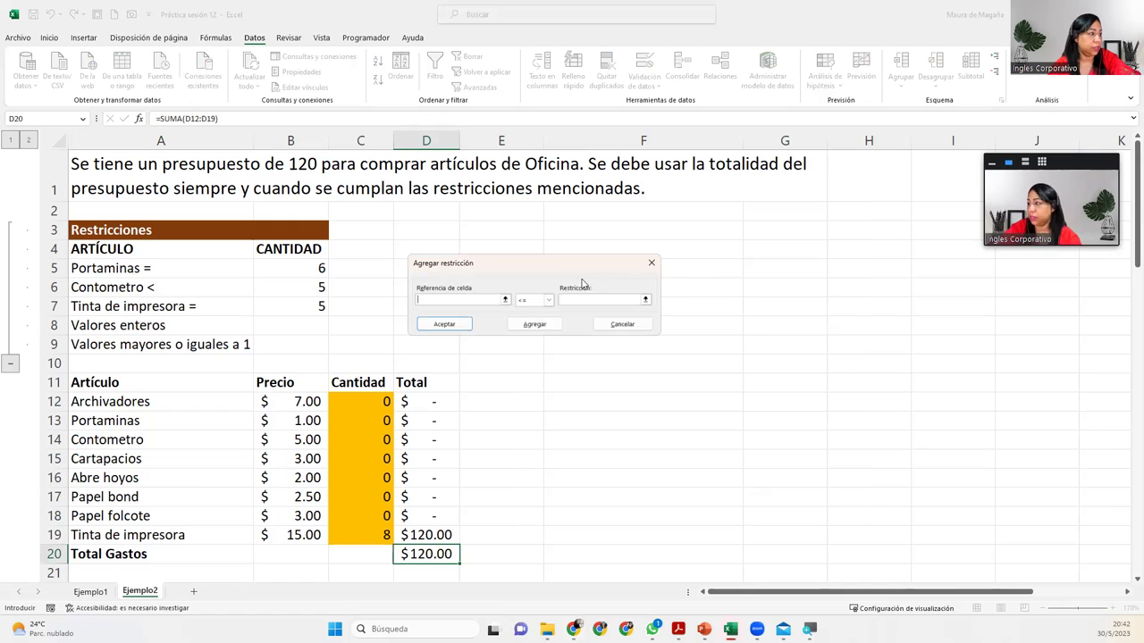
Fill in the constraint $C$13 = 6 for the Portaminas quantity.
left_click_drag(587, 267, 704, 268)
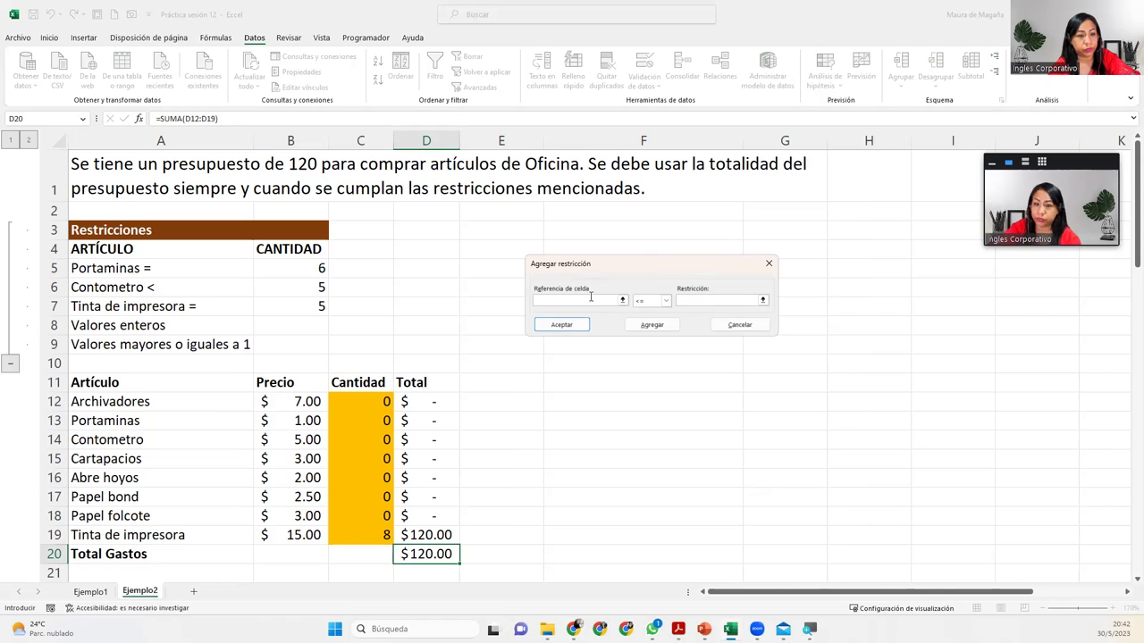
left_click(350, 417)
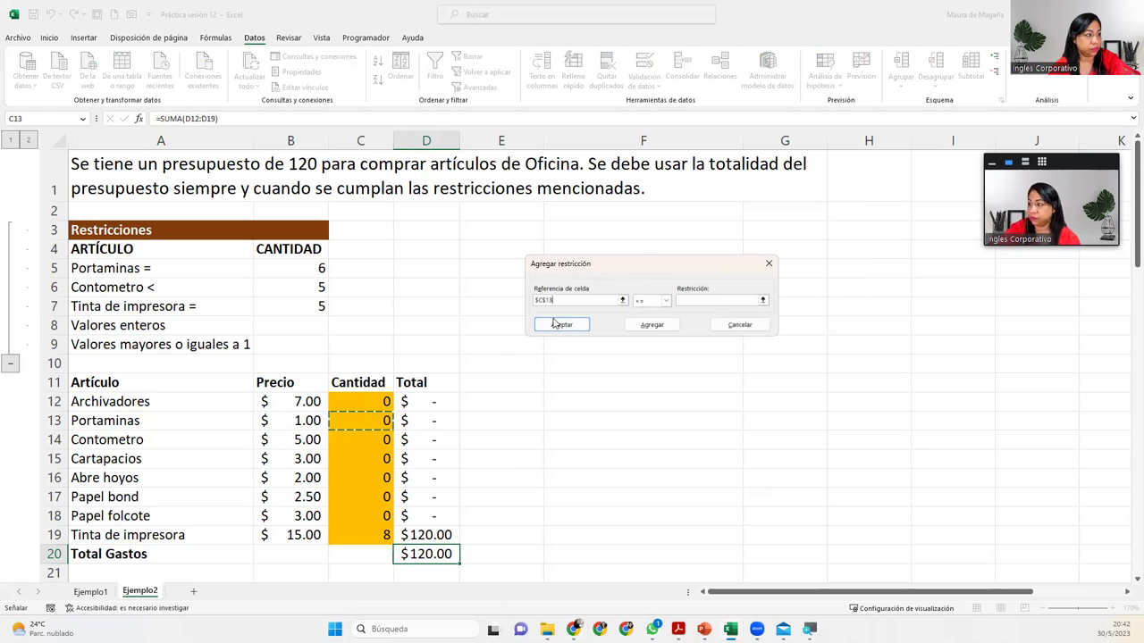
left_click(663, 302)
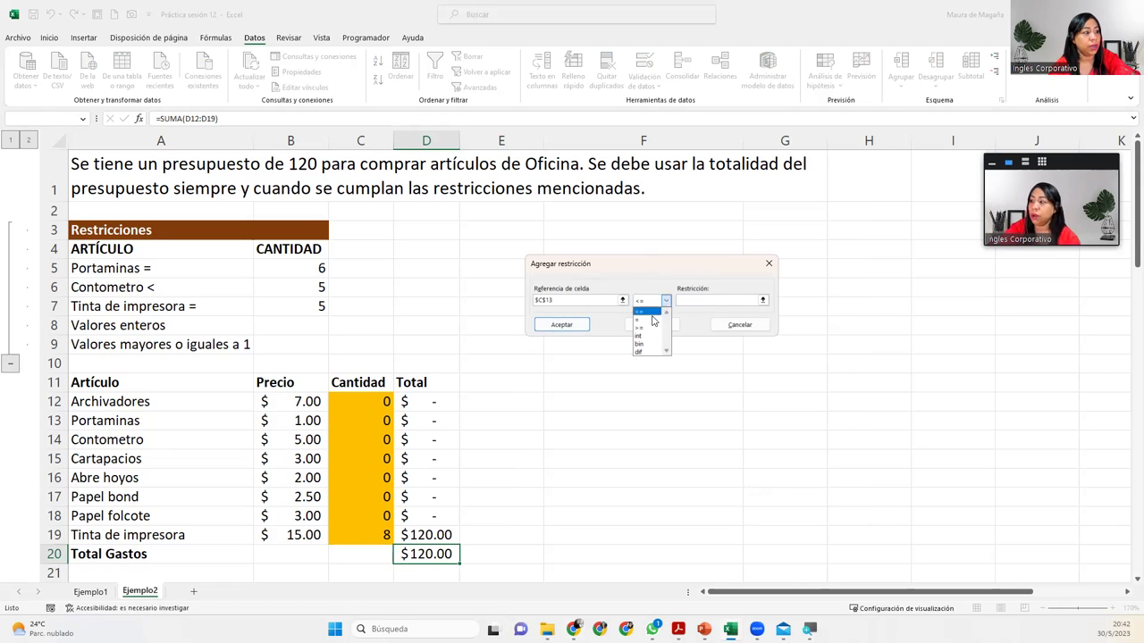
left_click(640, 319)
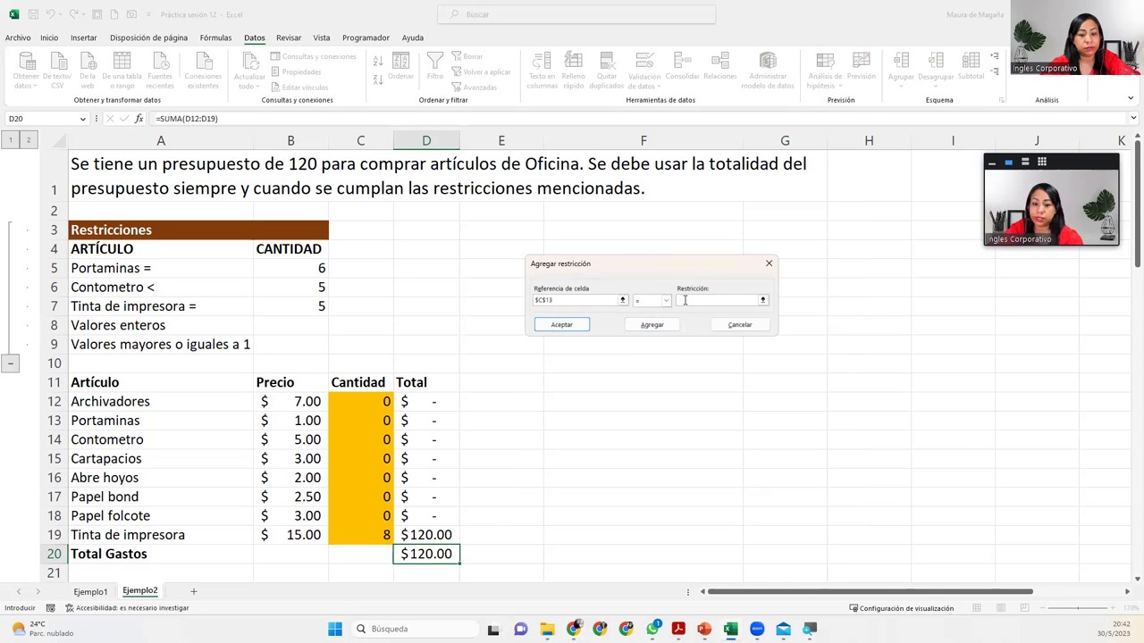
type("6")
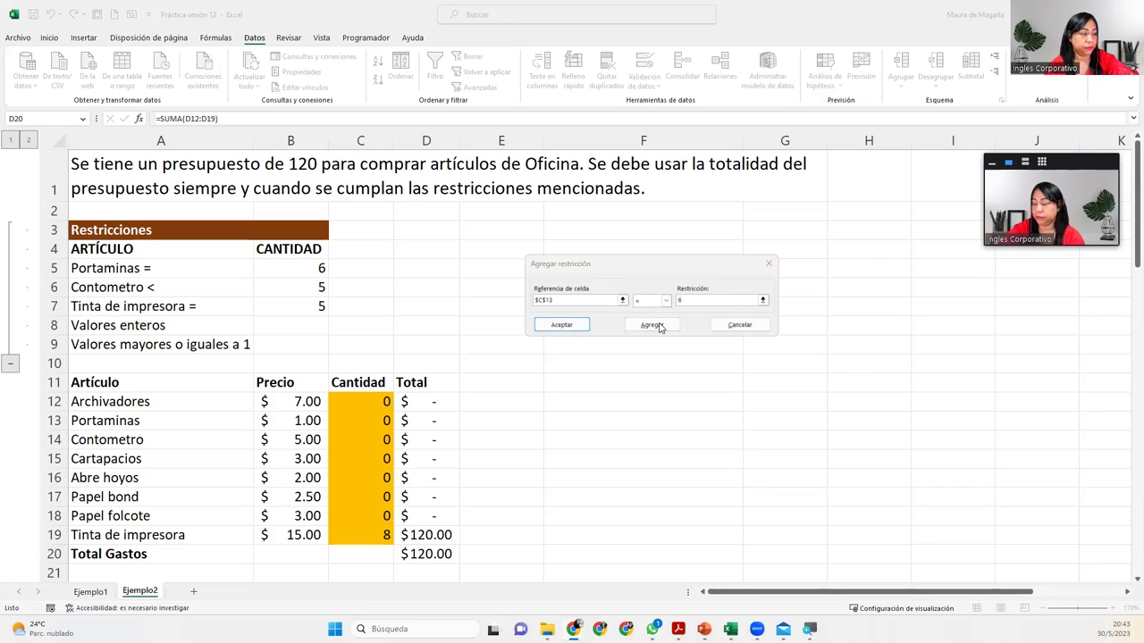
Add the Portaminas = 6 constraint, then the Contometro constraint $C$14 <= 5.
left_click(657, 326)
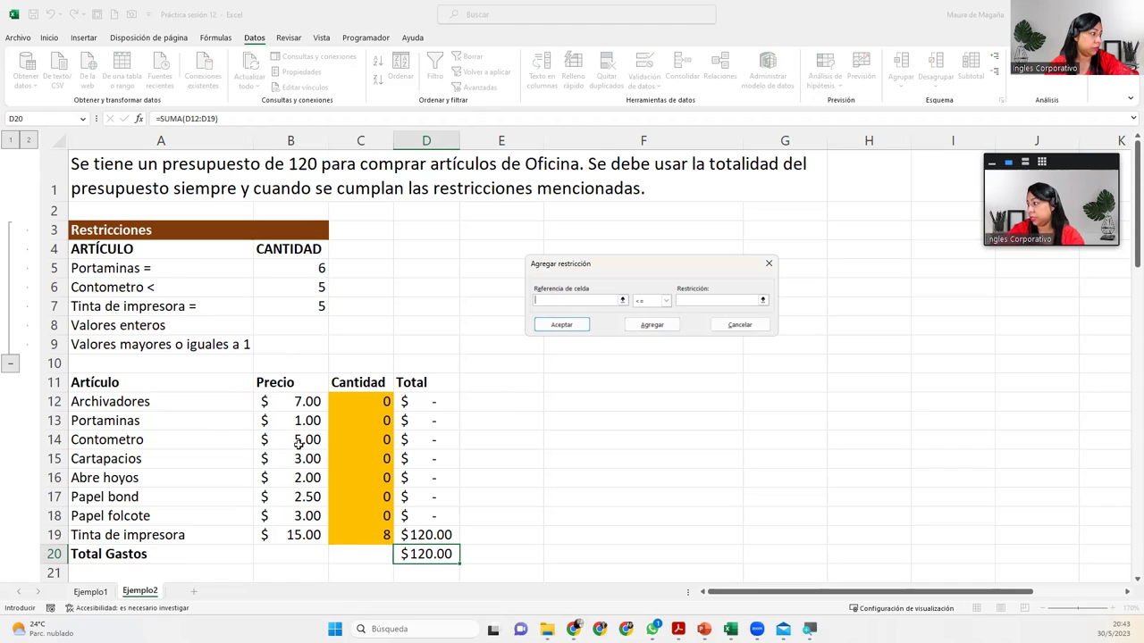
left_click(357, 439)
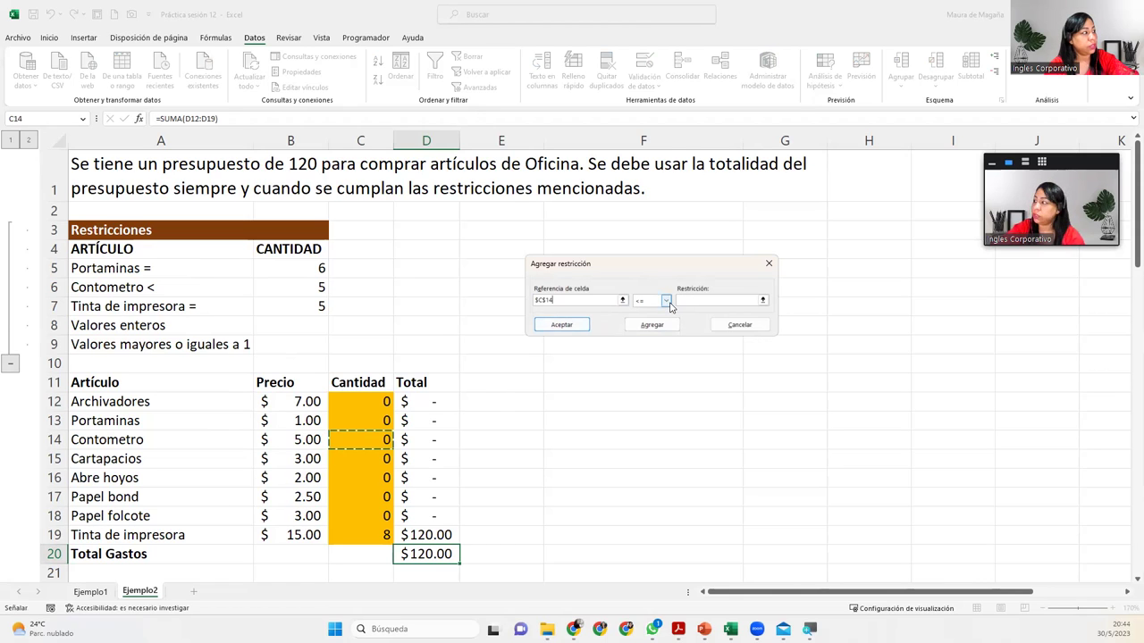
left_click(689, 301)
type("5")
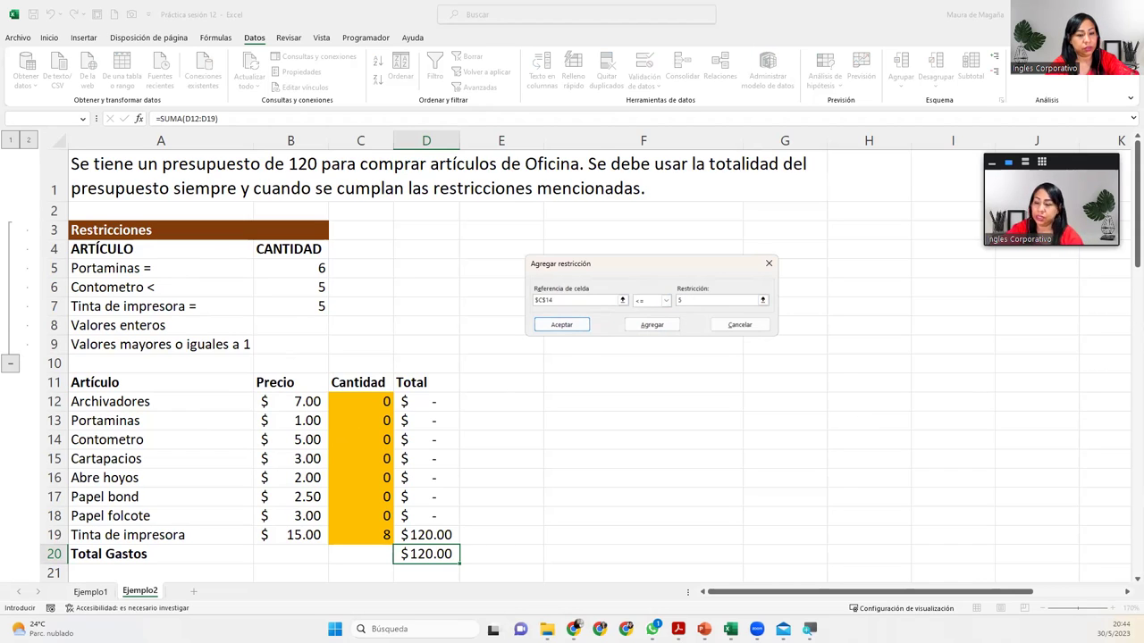
key("Return")
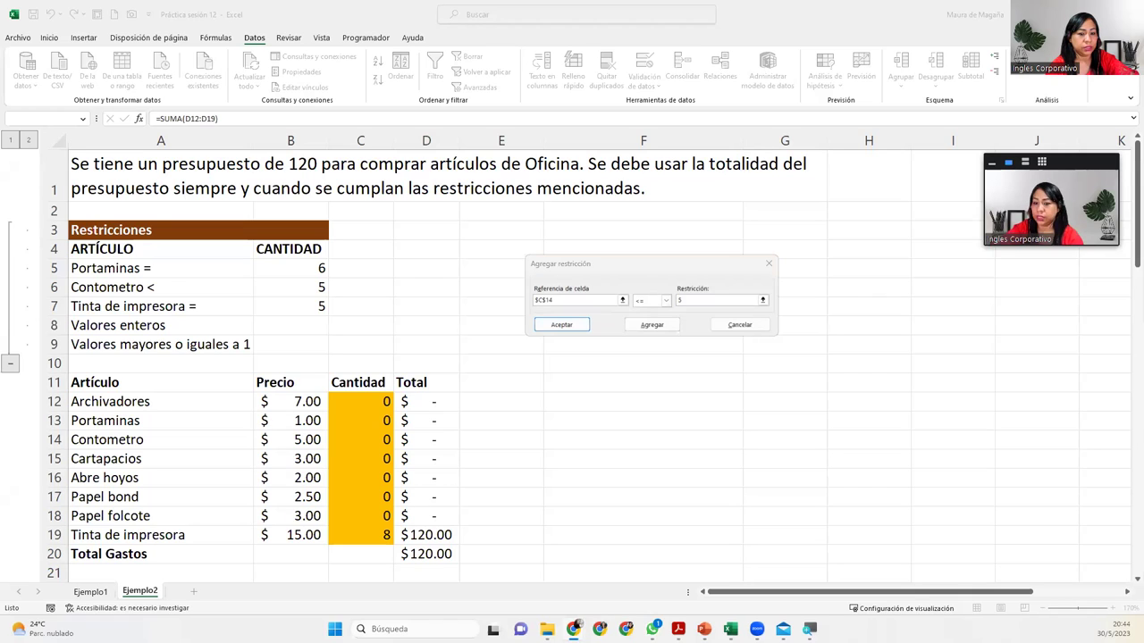
left_click(650, 325)
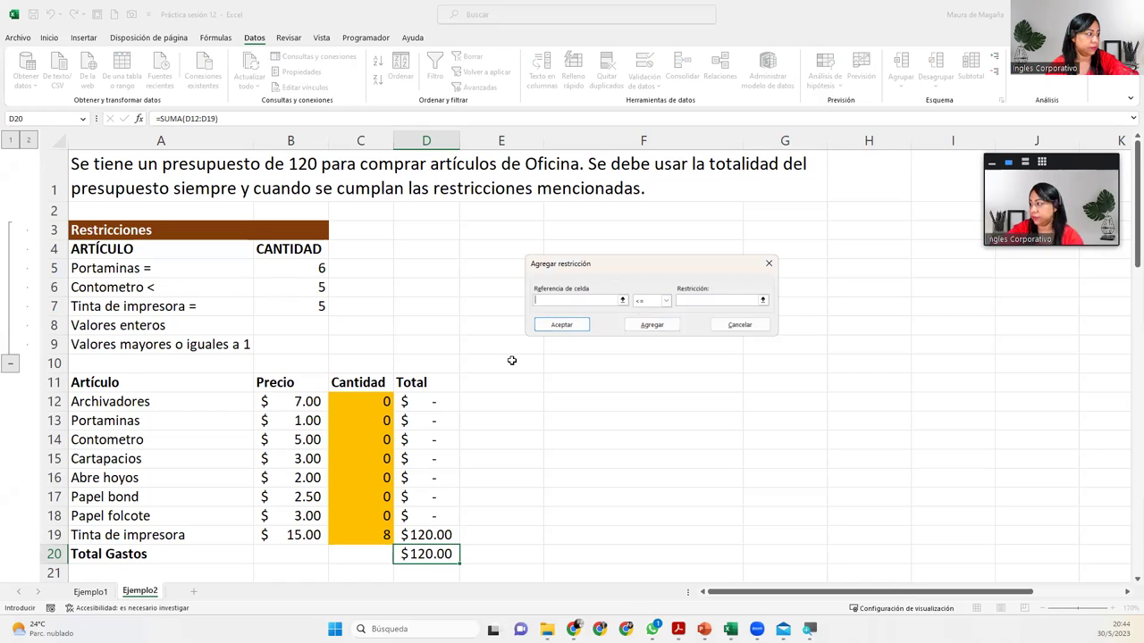
Add the constraint $C$19 = 5 for the Tinta de impresora quantity.
left_click(340, 535)
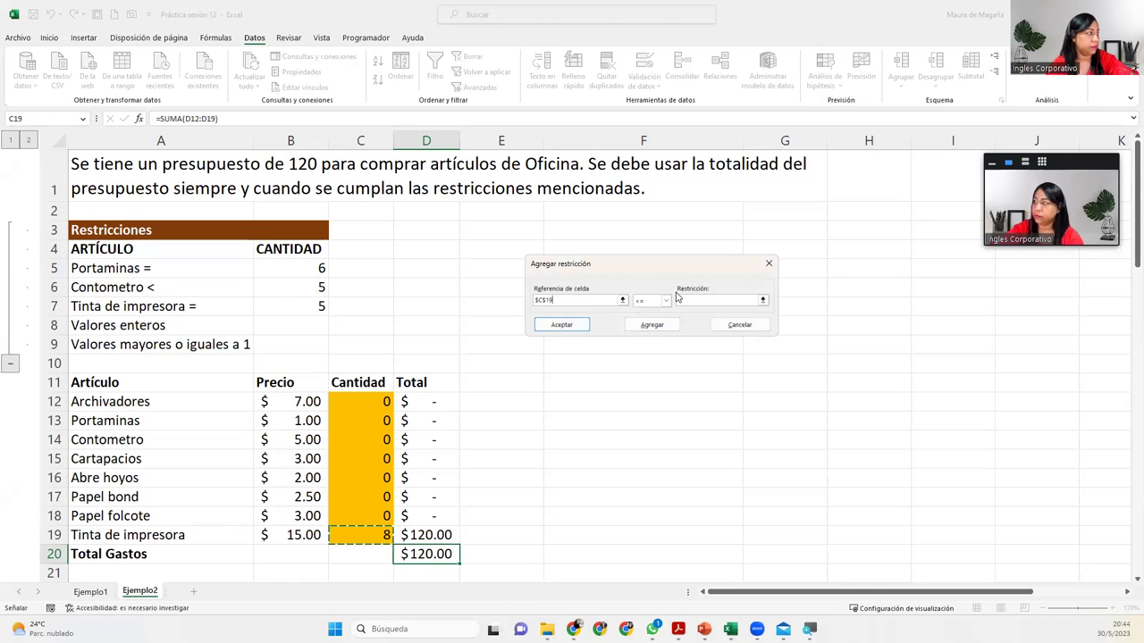
left_click(660, 304)
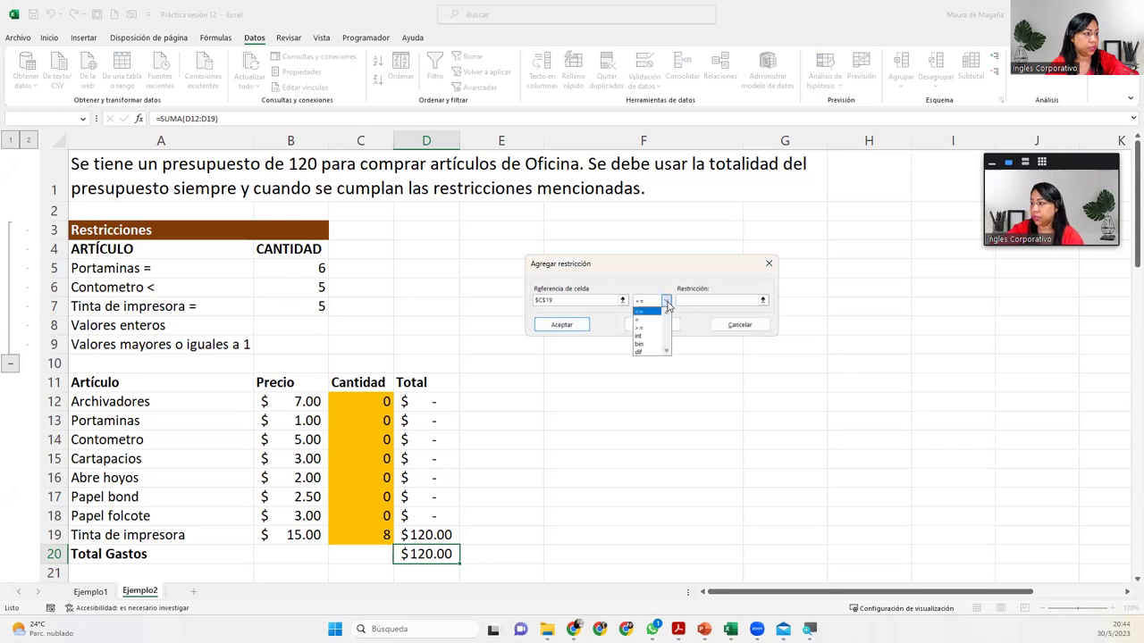
left_click(648, 319)
left_click(699, 299)
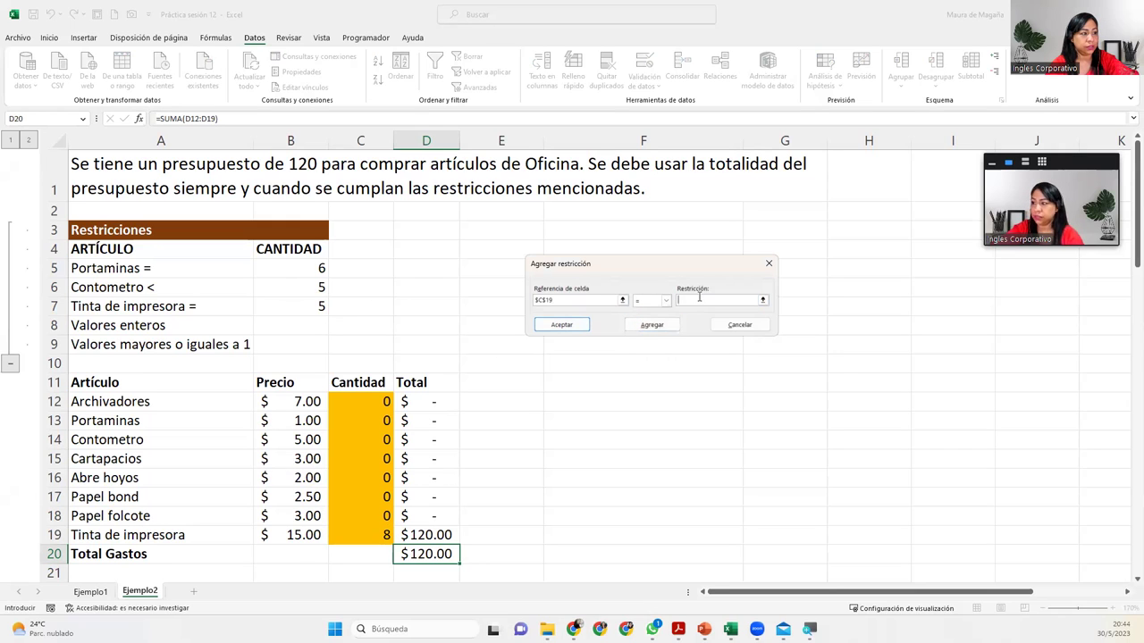
type("5")
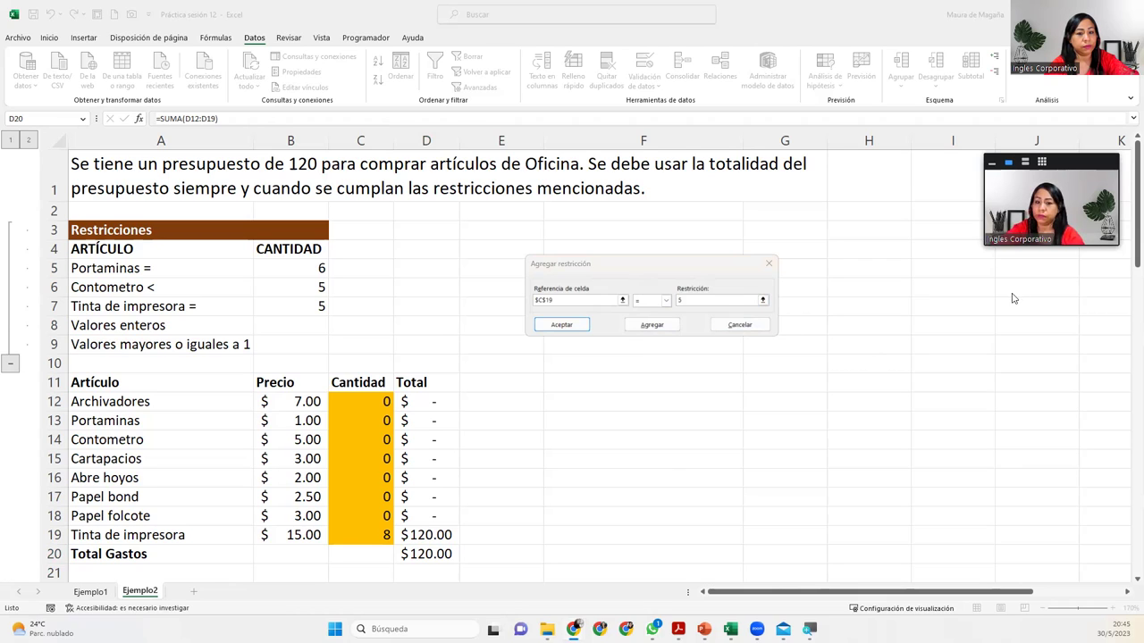
left_click(673, 327)
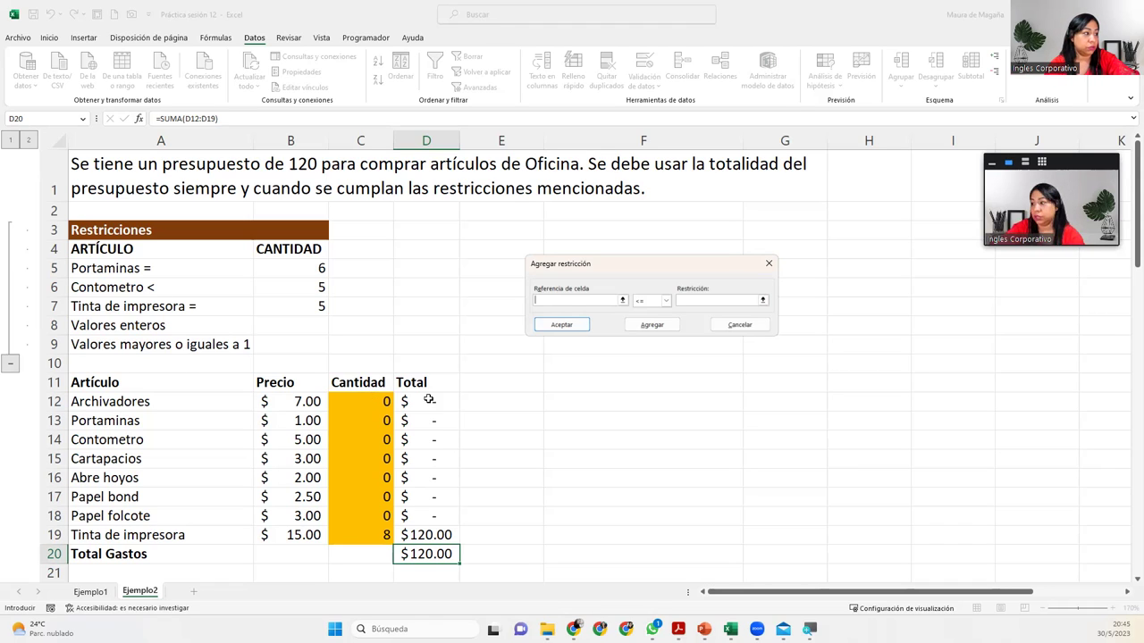
Add the Solver constraint $C$12:$C$19 int so every quantity is a whole number.
left_click_drag(358, 401, 365, 532)
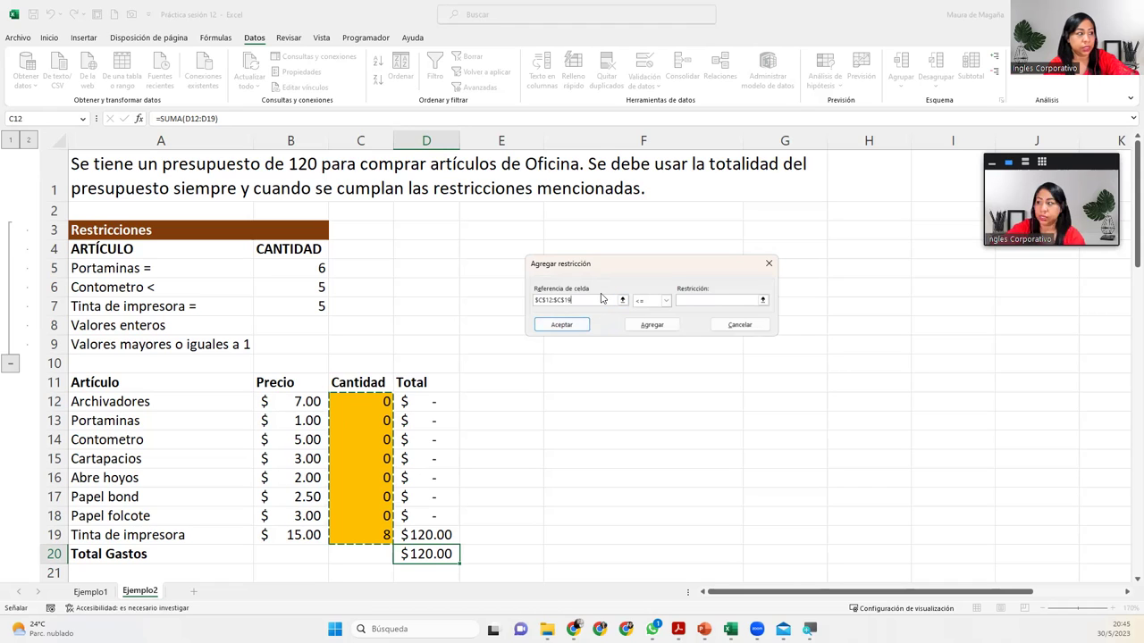
left_click(665, 301)
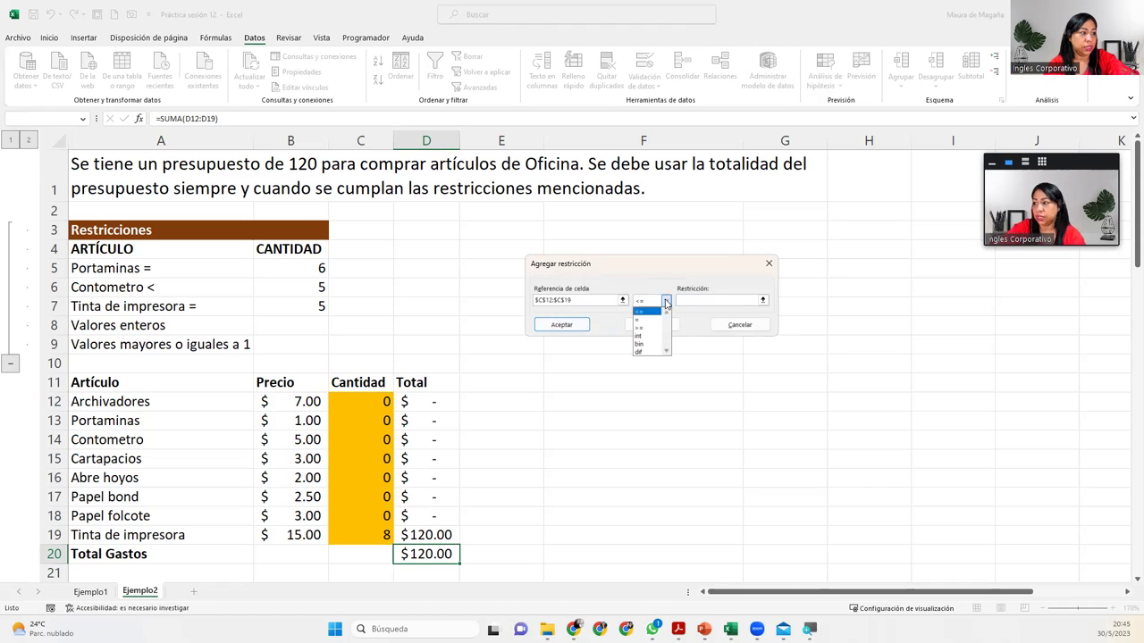
left_click(649, 339)
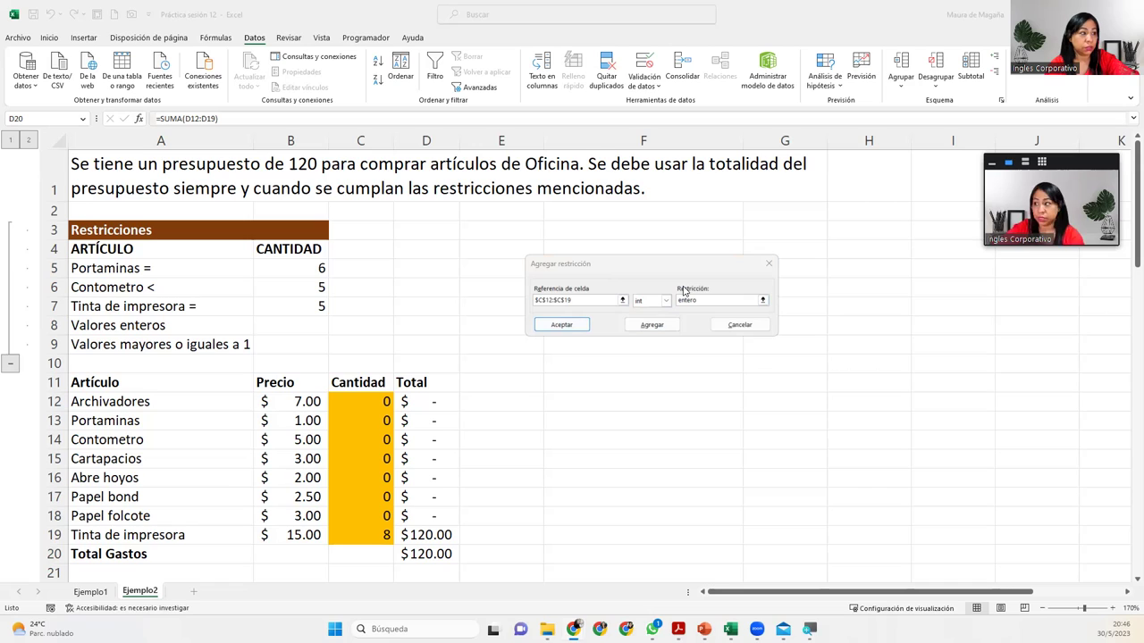
left_click(666, 328)
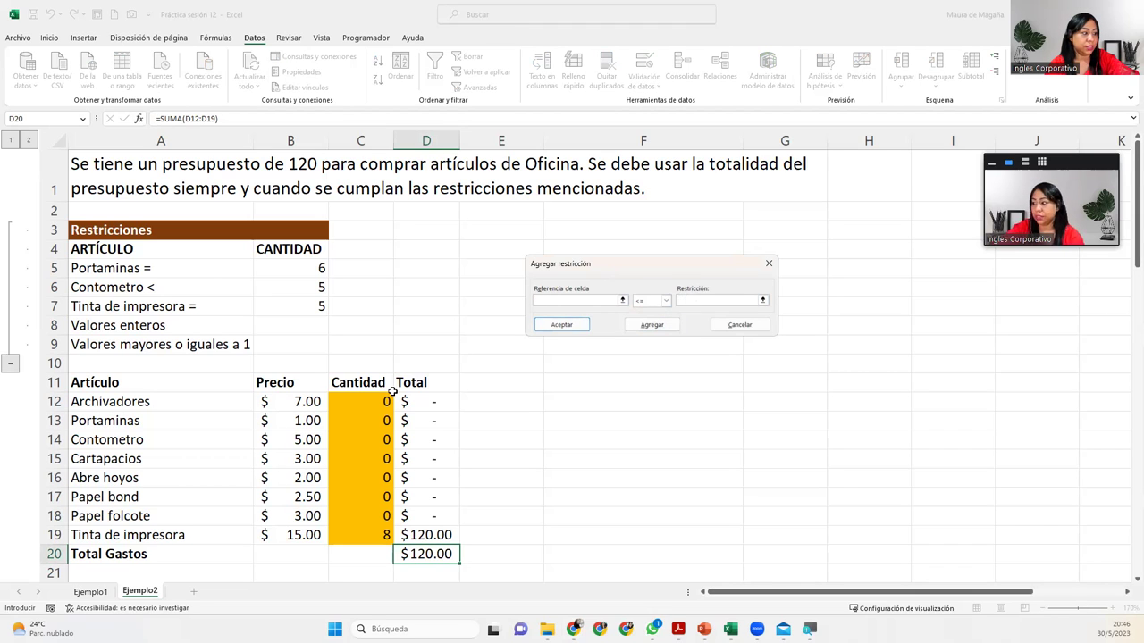
Add the constraint $C$12:$C$19 >= 1 and return to the Solver Parameters with five constraints.
left_click_drag(386, 399, 371, 533)
left_click(666, 300)
left_click(655, 329)
left_click(693, 299)
type("1")
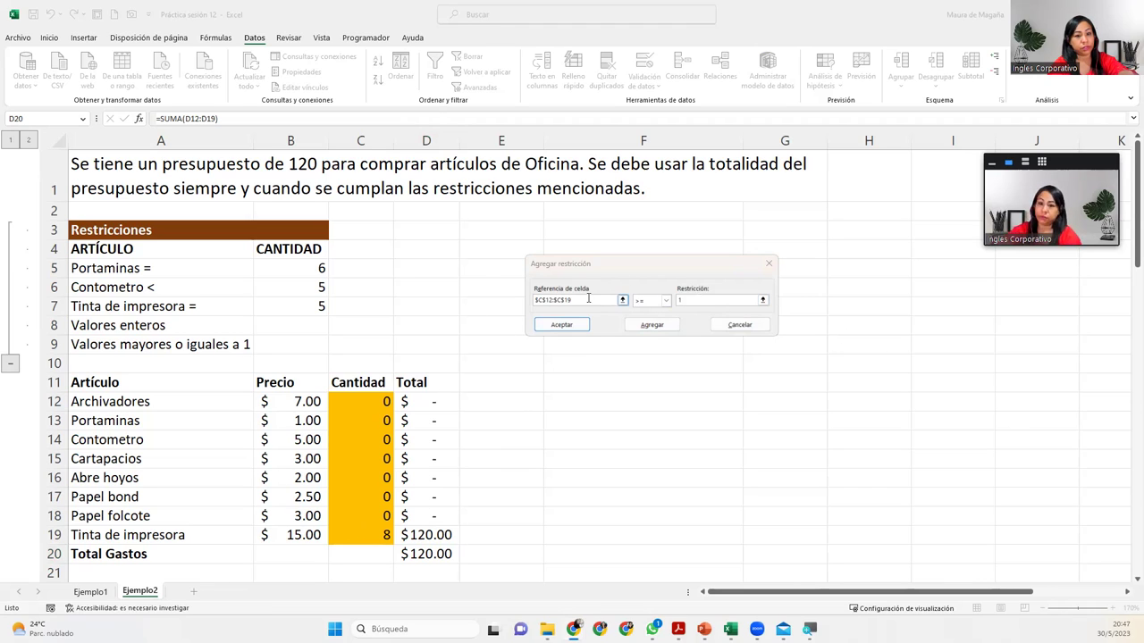
left_click(579, 326)
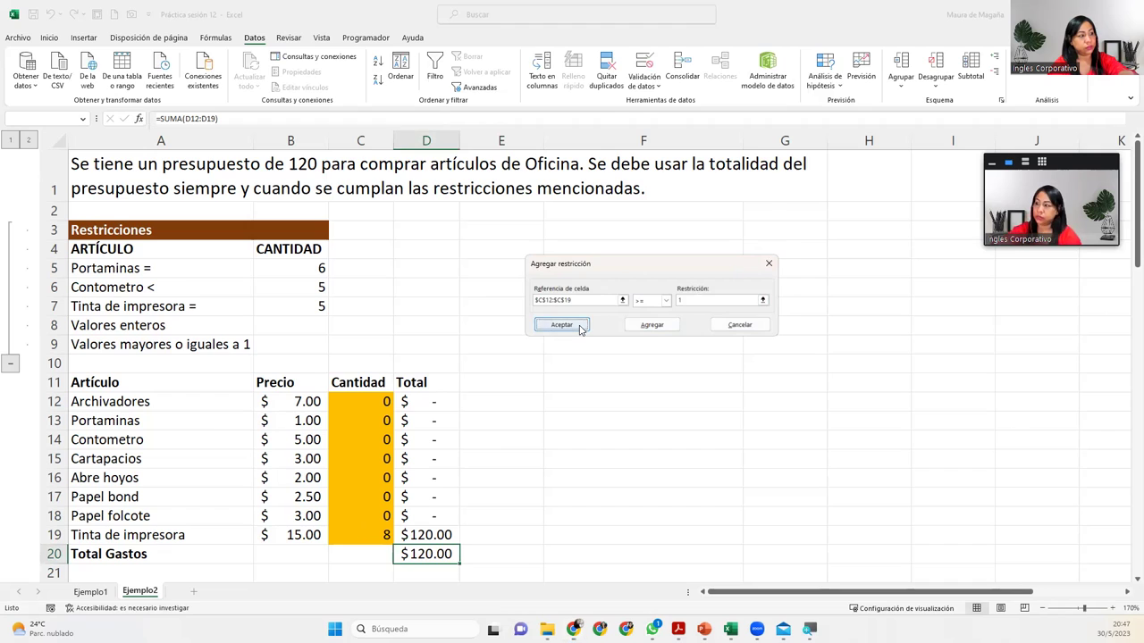
left_click(579, 325)
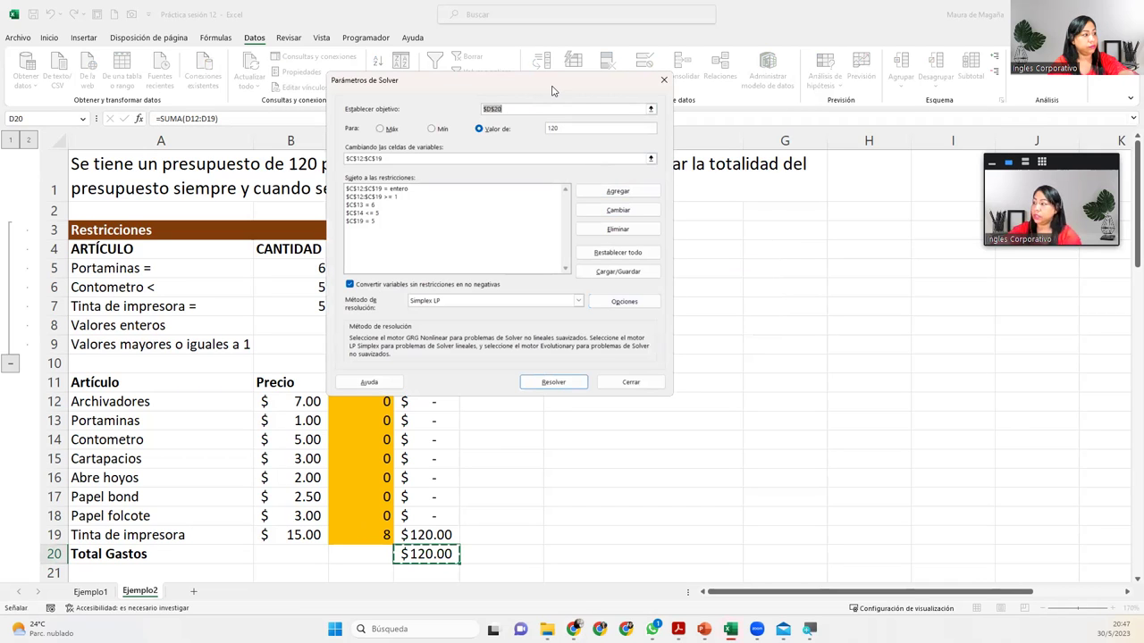
left_click_drag(551, 91, 696, 220)
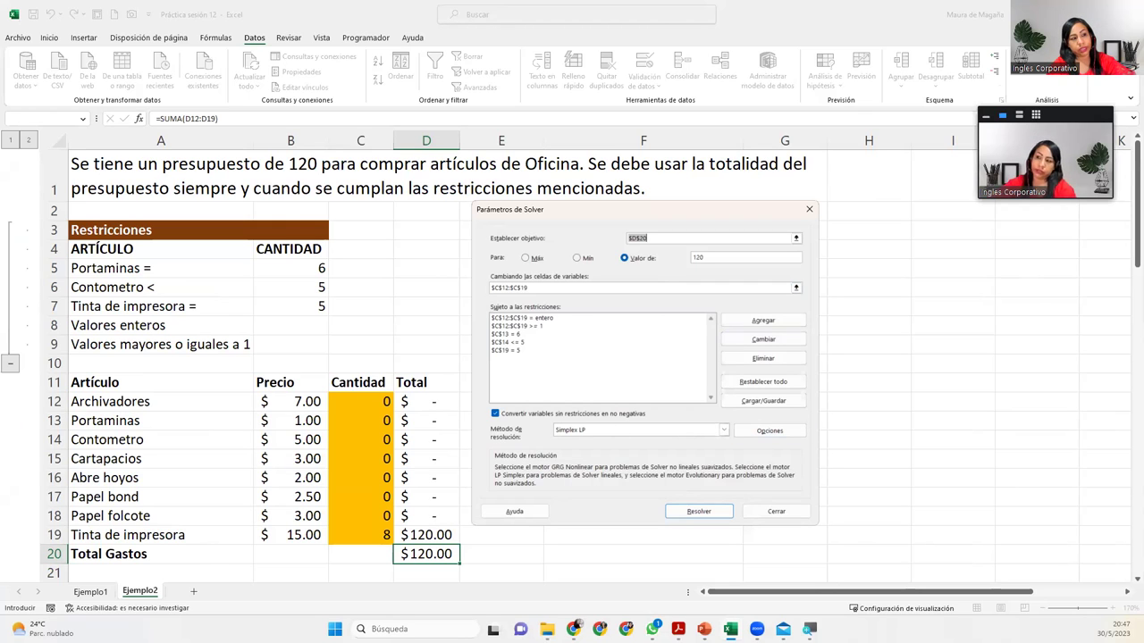
key("Return")
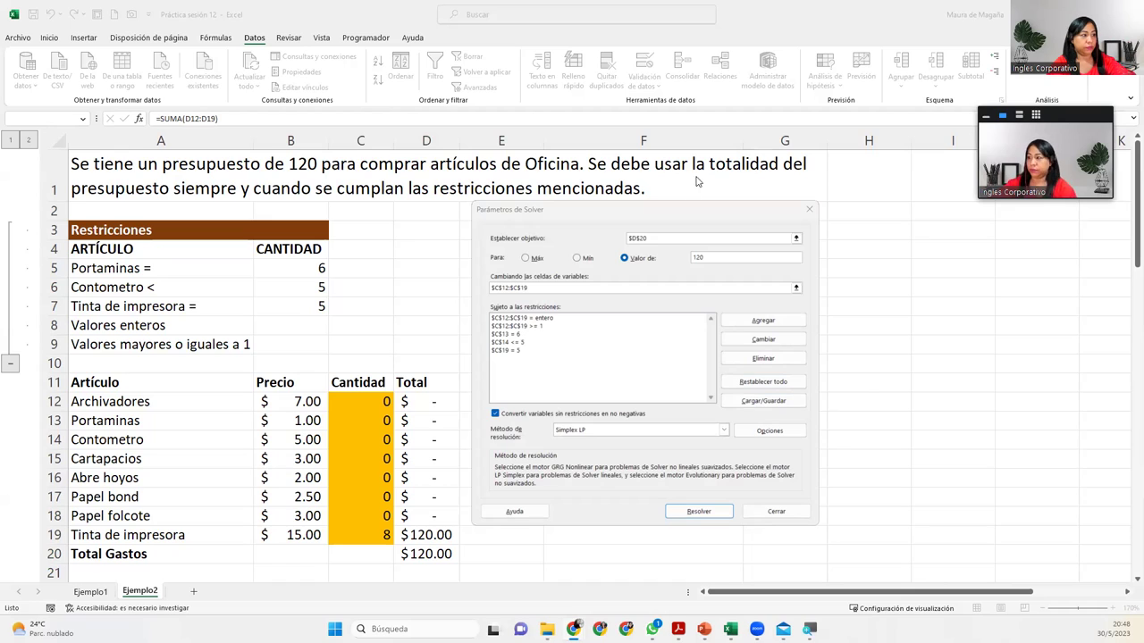
left_click(712, 214)
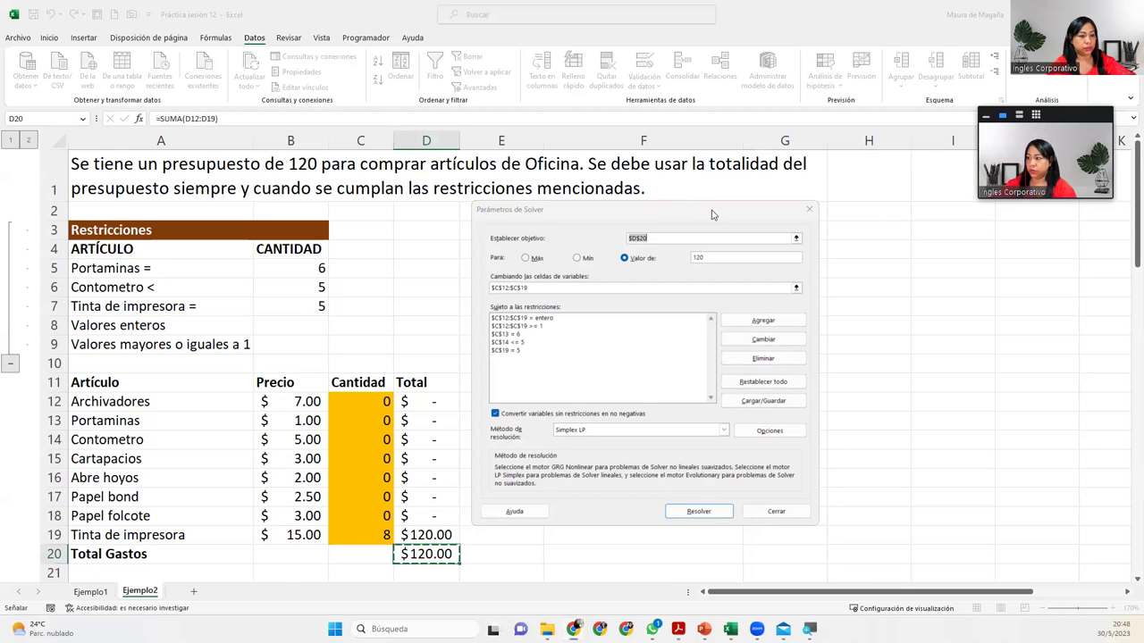
left_click_drag(712, 214, 785, 217)
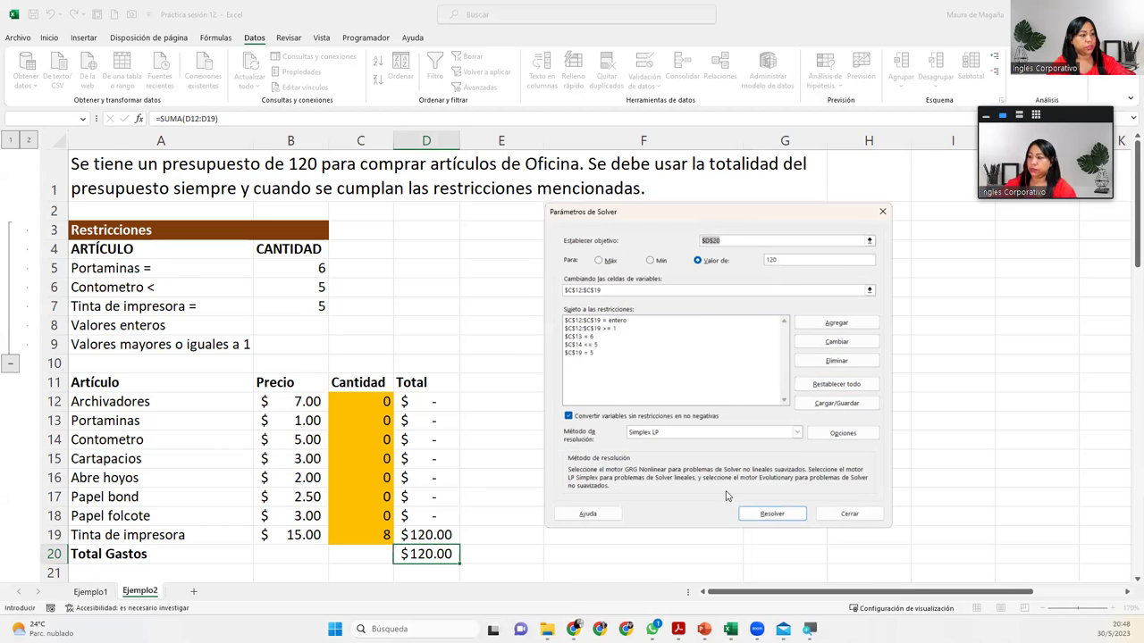
left_click(770, 513)
Solve with the new constraints and keep the $120.00 solution: 3 Archivadores, 6 Portaminas, 5 Tinta de impresora.
left_click(773, 515)
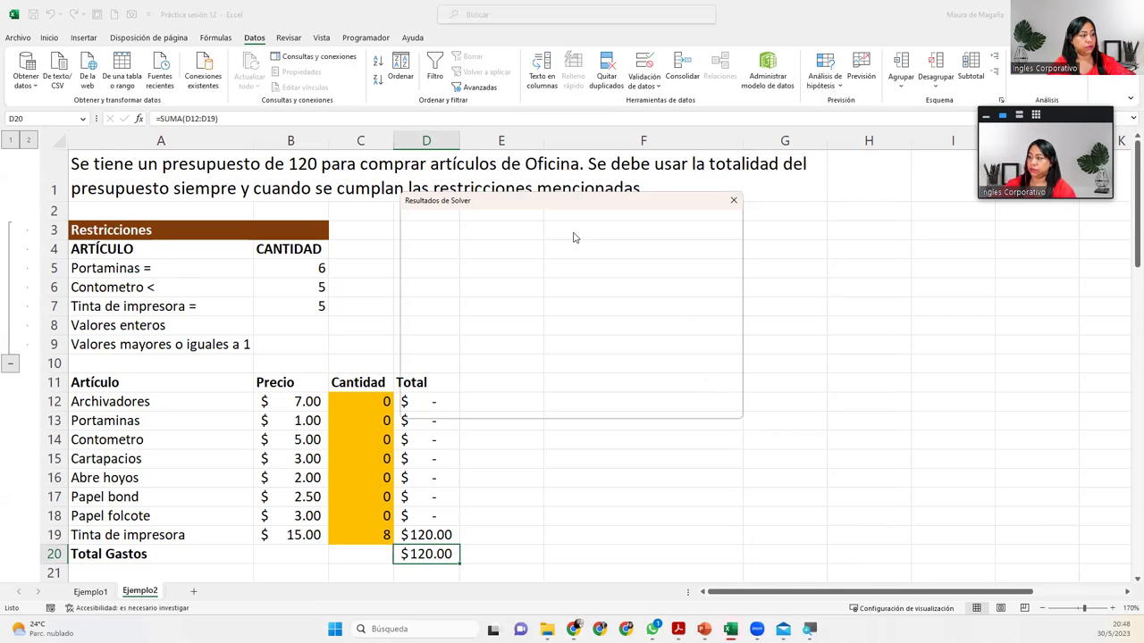
left_click_drag(577, 209, 702, 252)
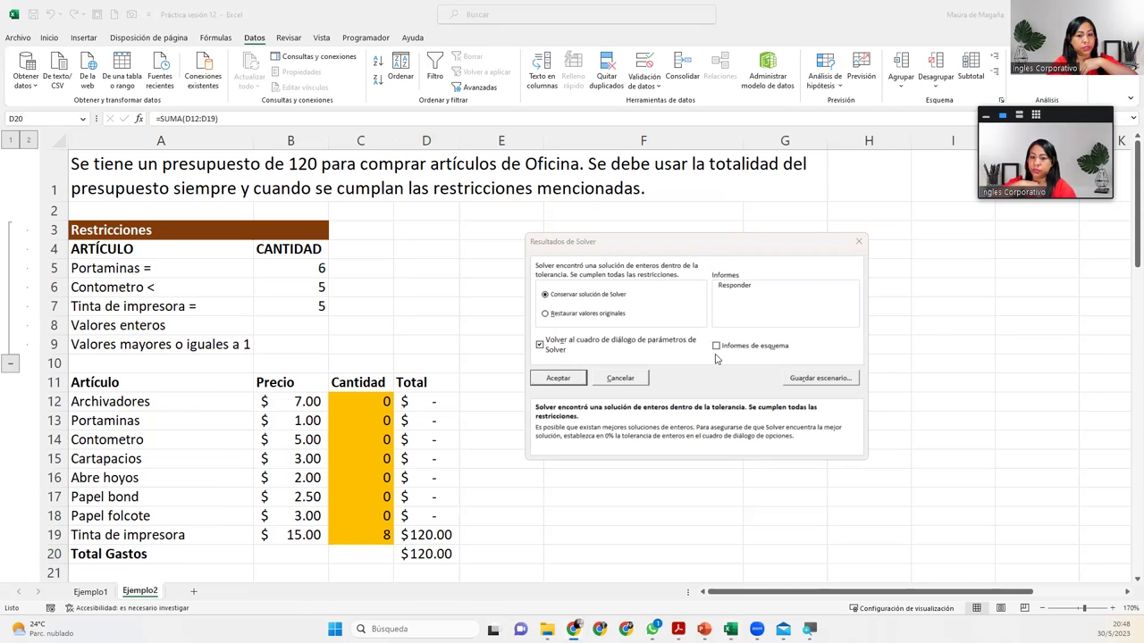
left_click(544, 380)
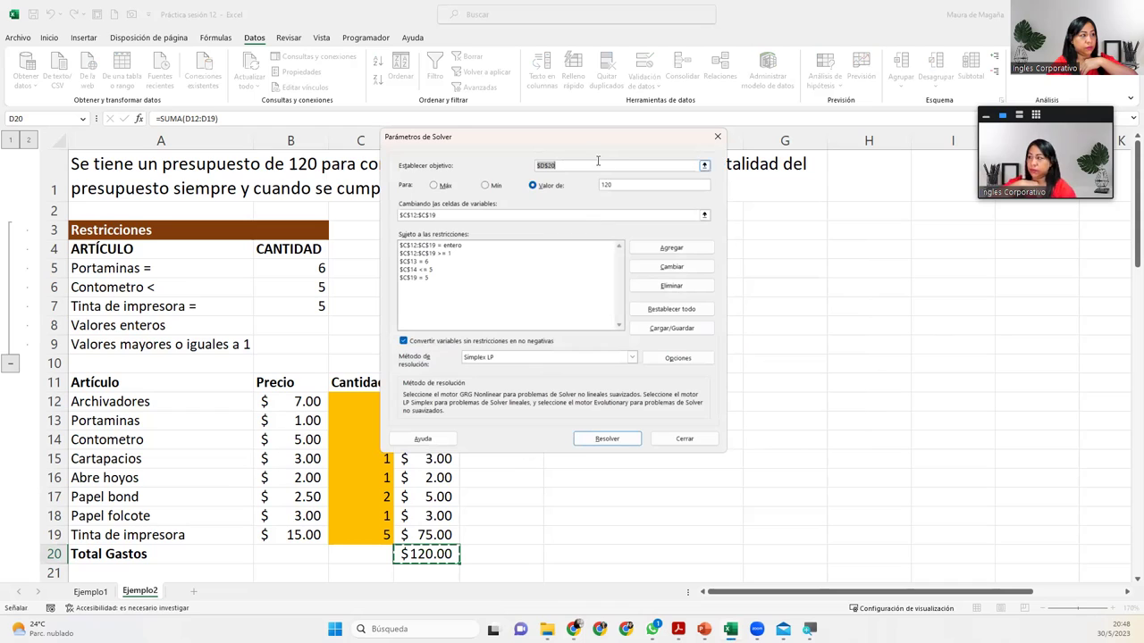
left_click_drag(603, 144, 735, 229)
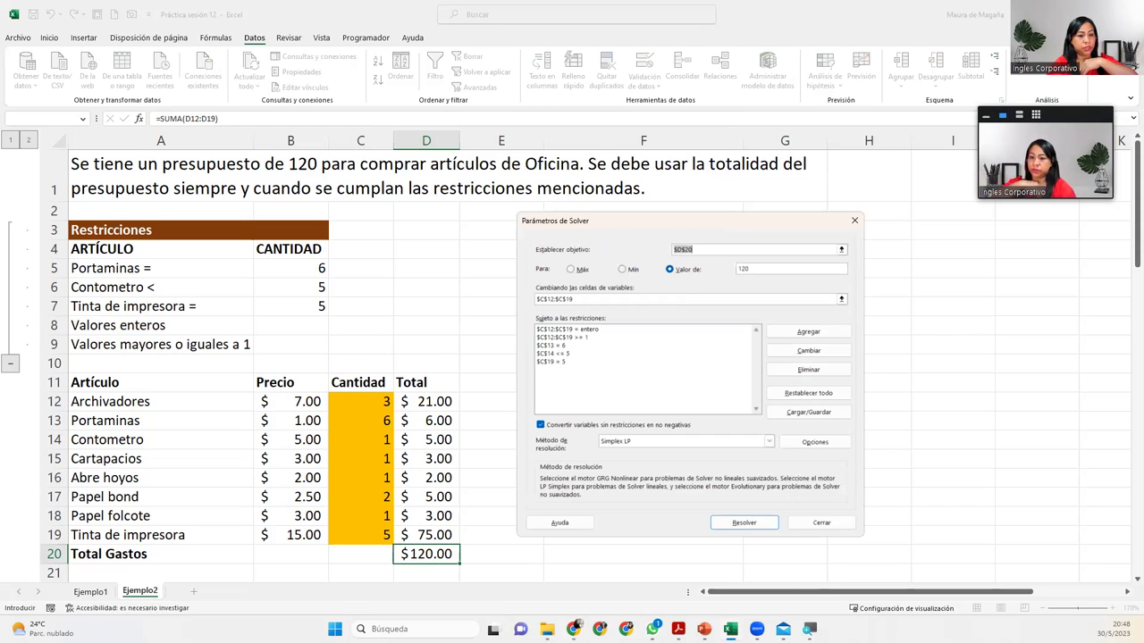
key("Return")
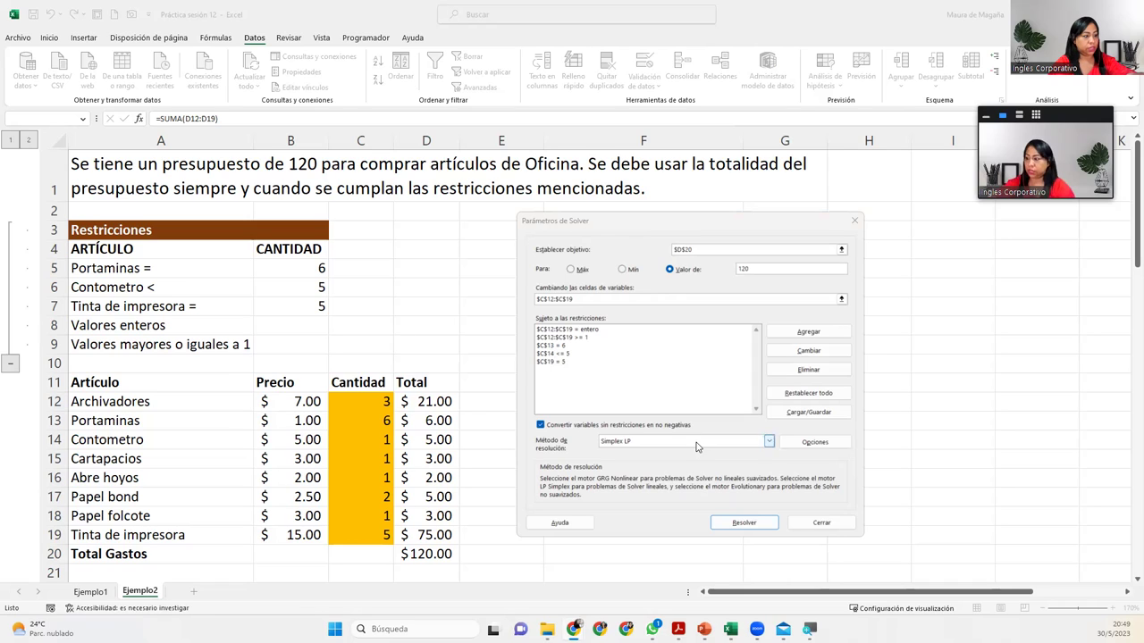
left_click(822, 523)
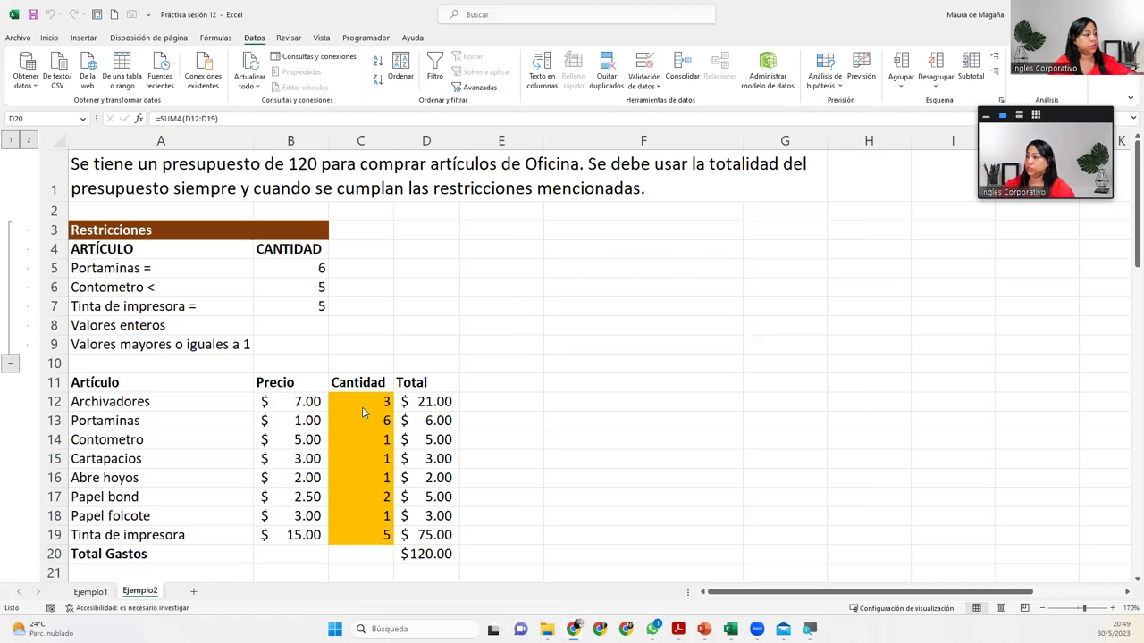
left_click(361, 414)
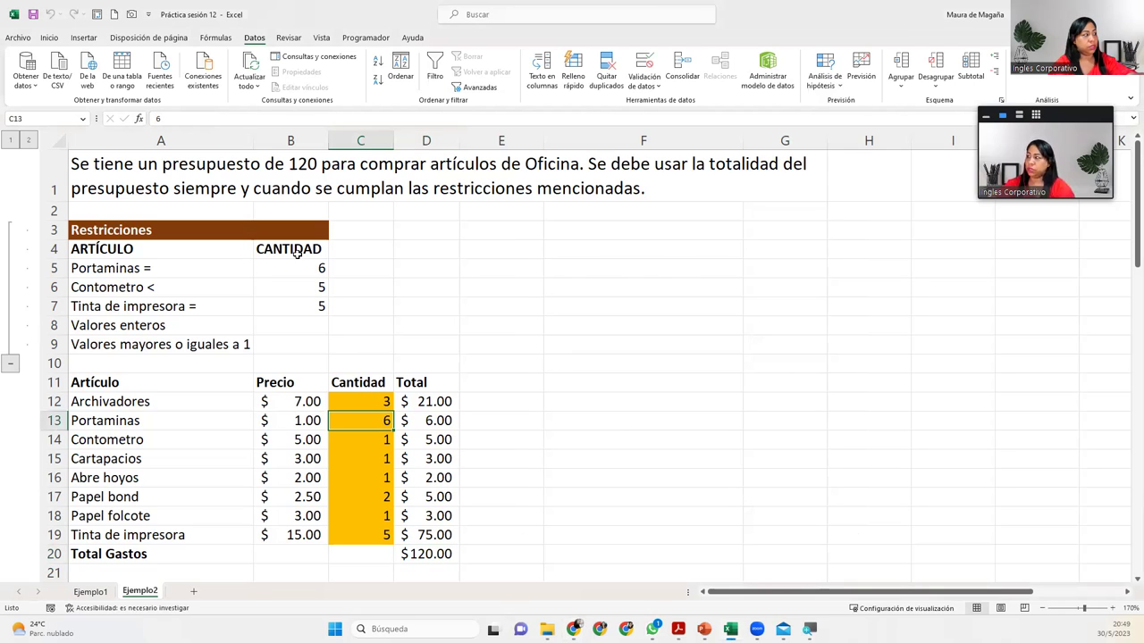
left_click(195, 265)
left_click_drag(315, 253, 311, 269)
left_click(311, 270)
left_click(356, 419)
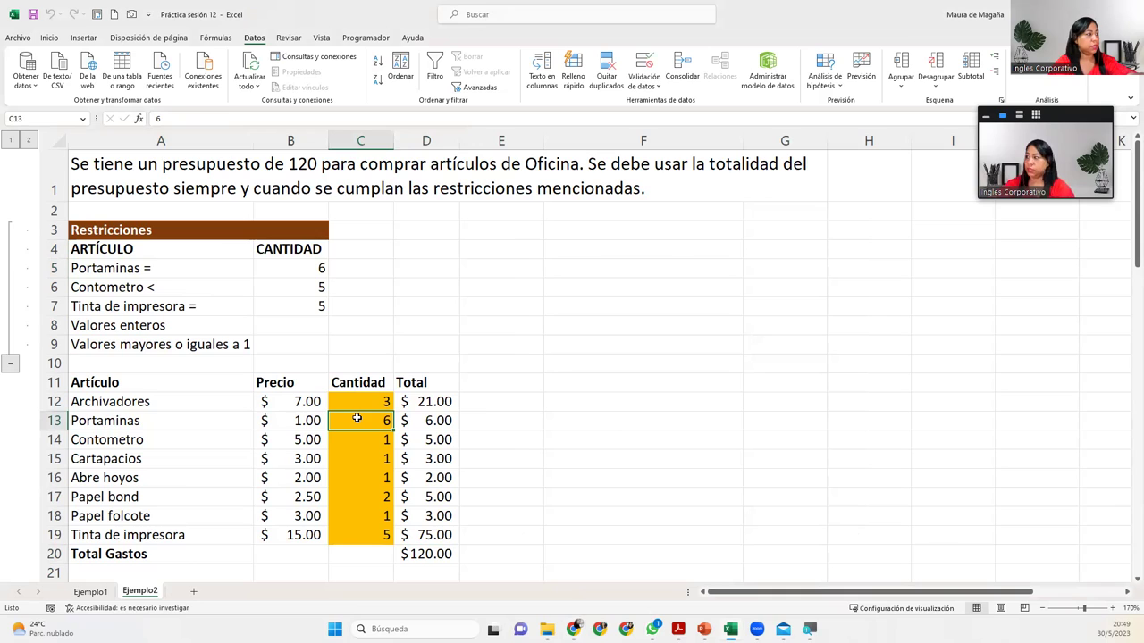
left_click(359, 438)
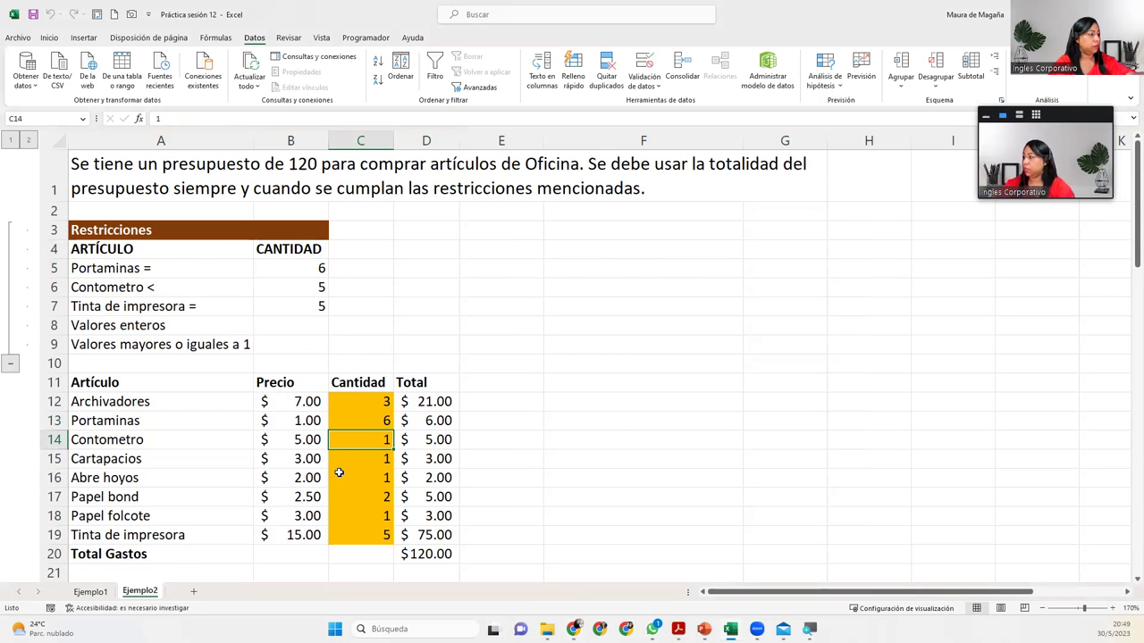
left_click(370, 534)
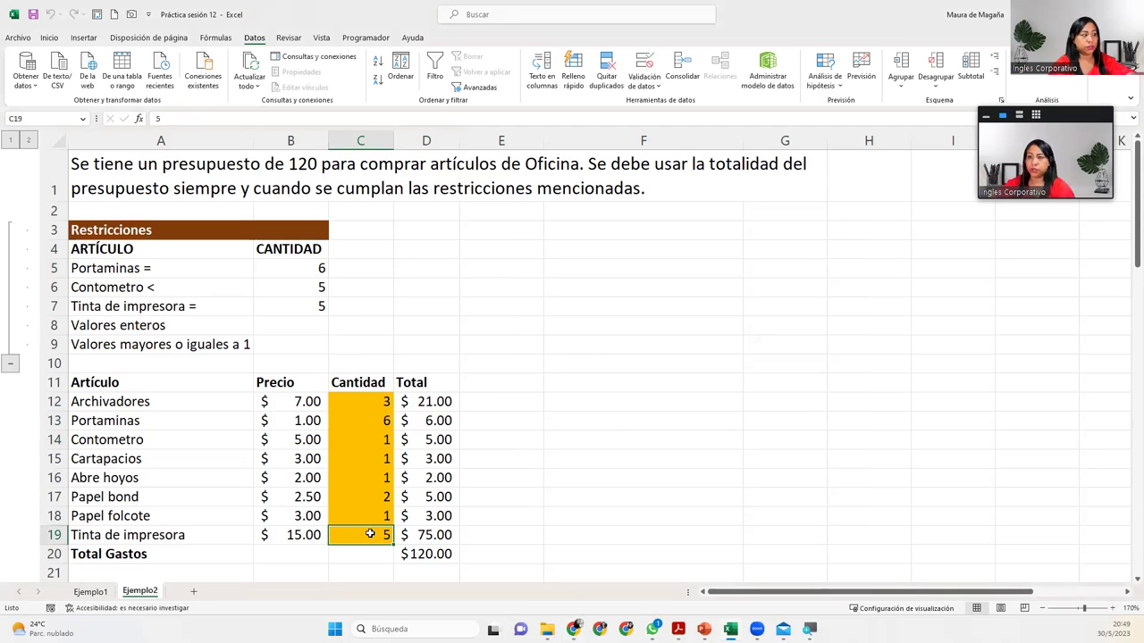
left_click(371, 404)
left_click(367, 438)
left_click(367, 457)
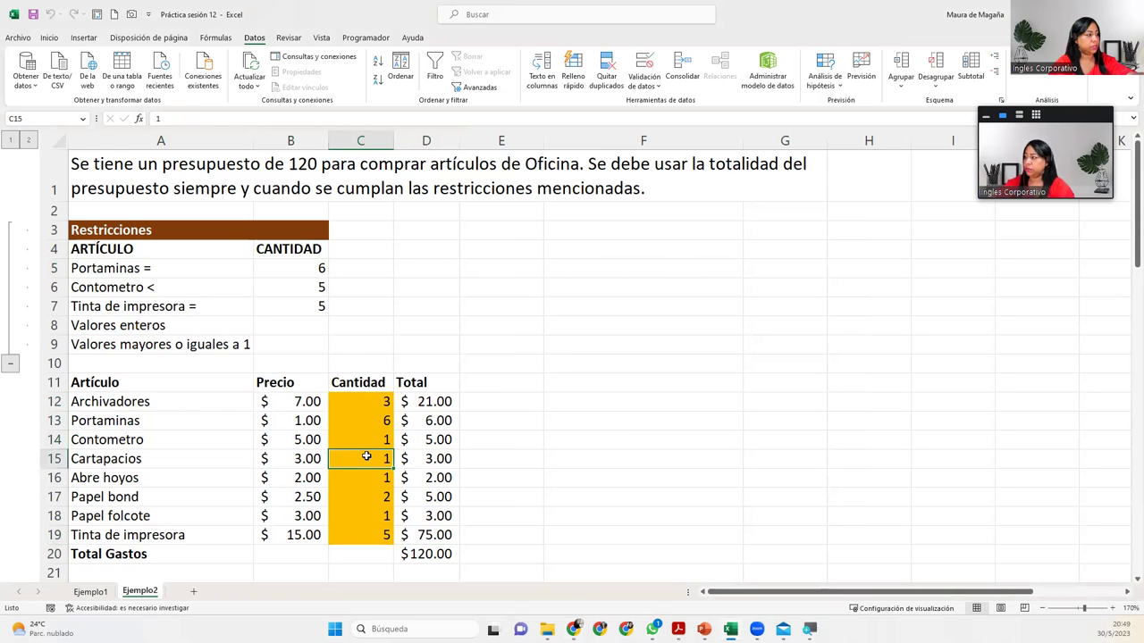
left_click(364, 475)
left_click(369, 494)
left_click(367, 511)
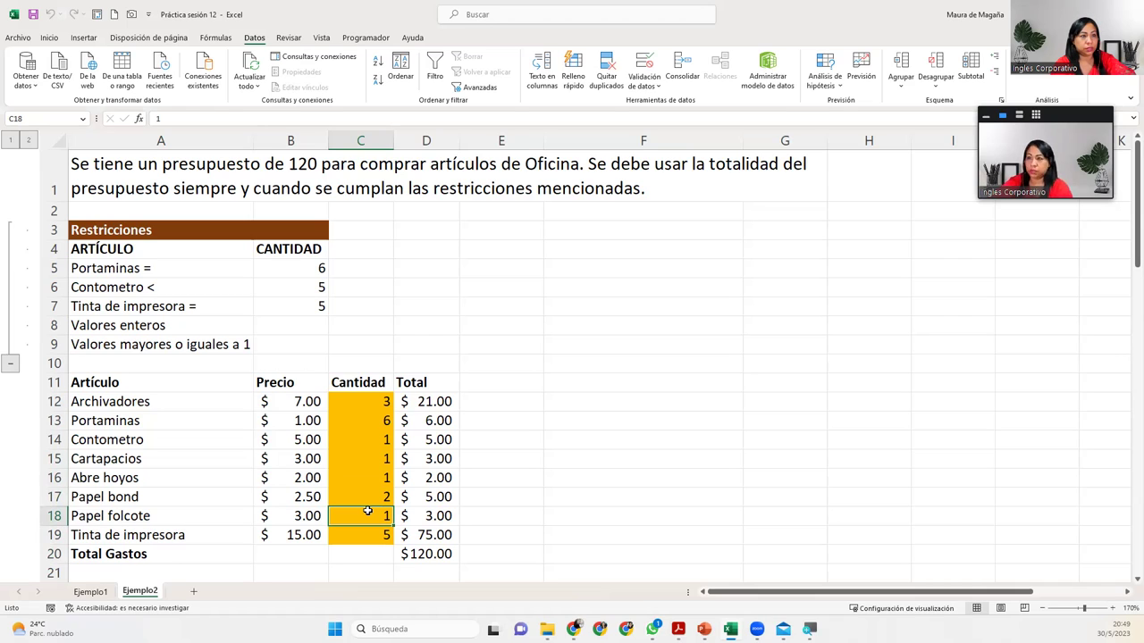
left_click(375, 440)
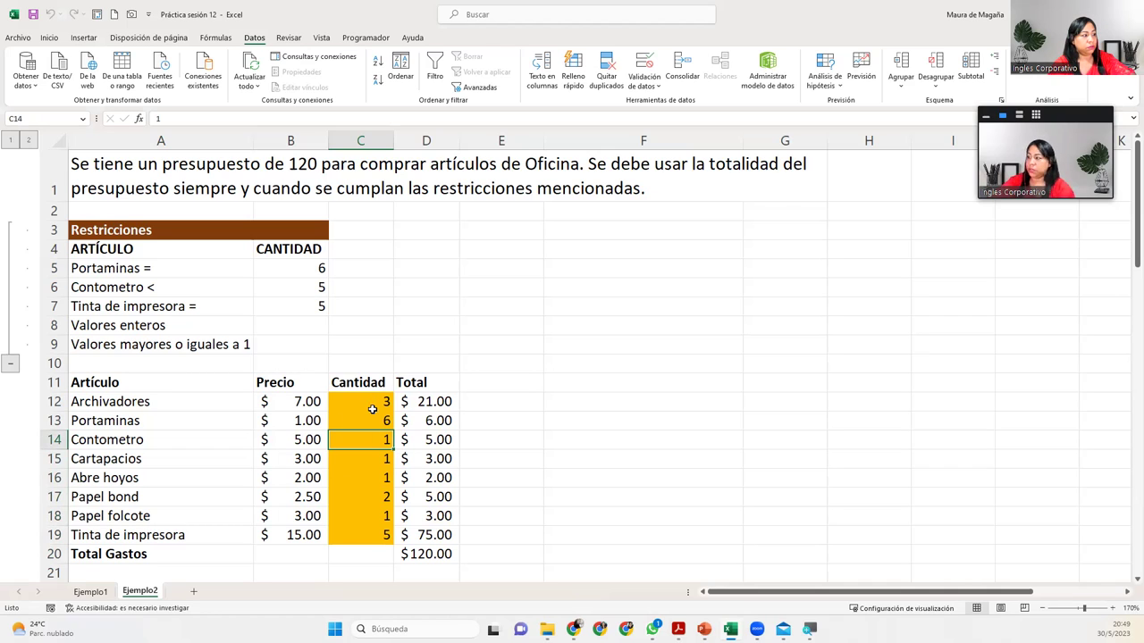
left_click_drag(375, 402, 364, 540)
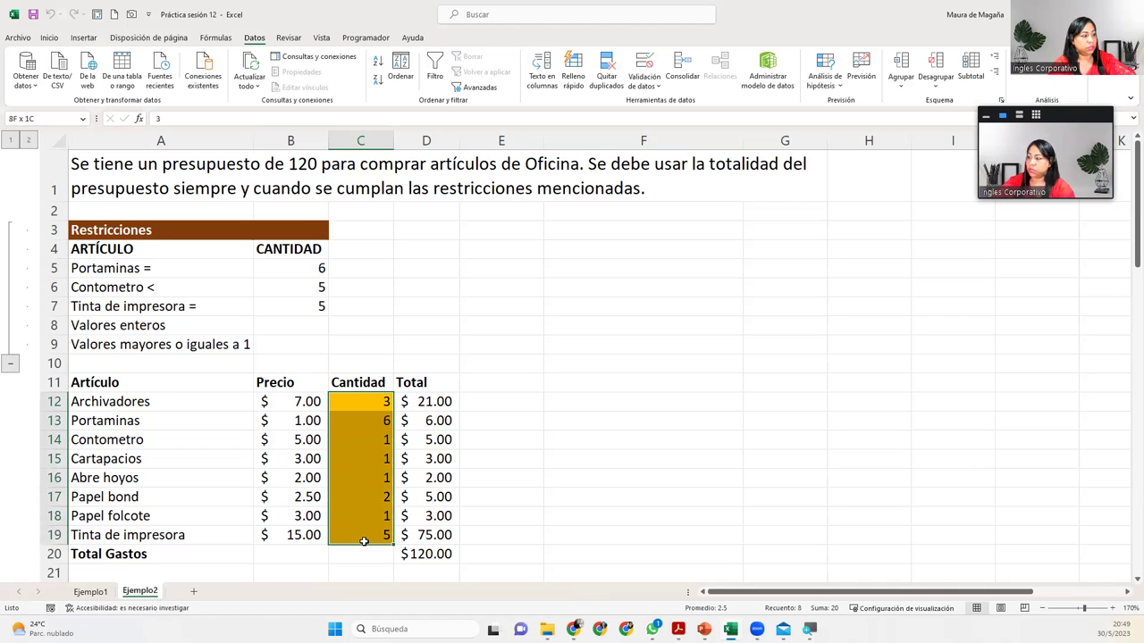
Inspect the Total Gastos sum formula and the Archivadores and Portaminas total formulas.
left_click(433, 555)
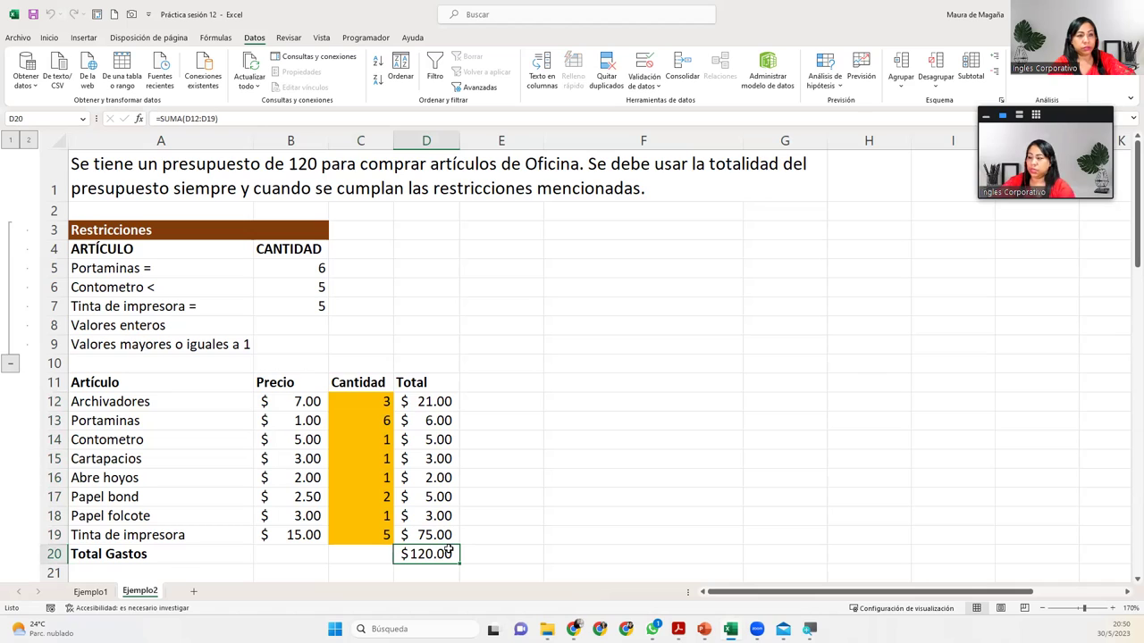
left_click(444, 408)
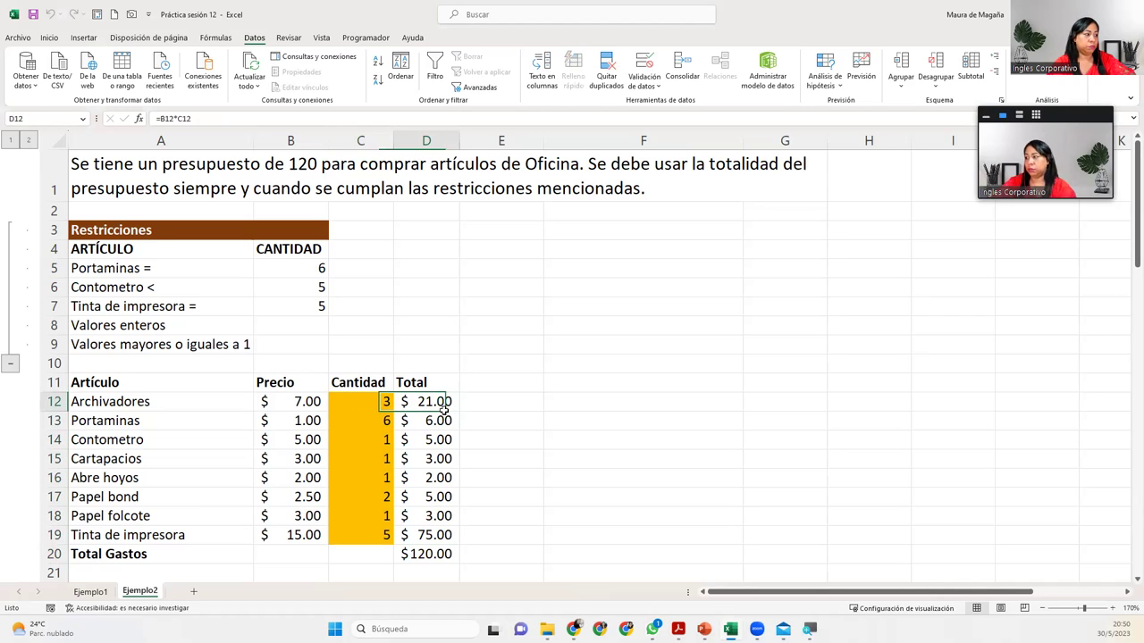
left_click(444, 414)
key("Down")
key("Up")
Recheck the Archivadores total and Total Gastos formulas, then switch to the La Ruleta Aleatoria page.
key("Up")
key("Down")
key("Down")
key("Down")
key("Down")
key("Down")
key("Down")
key("Down")
key("Left")
key("Up")
key("Up")
key("Up")
key("Up")
key("Up")
key("Up")
key("Up")
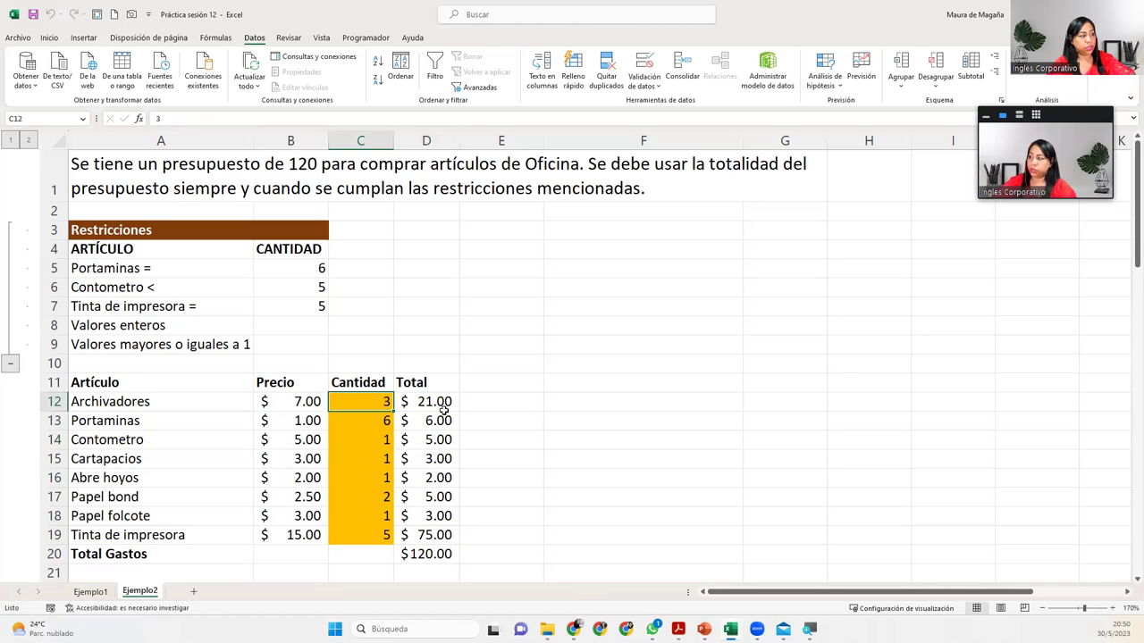
left_click(443, 407)
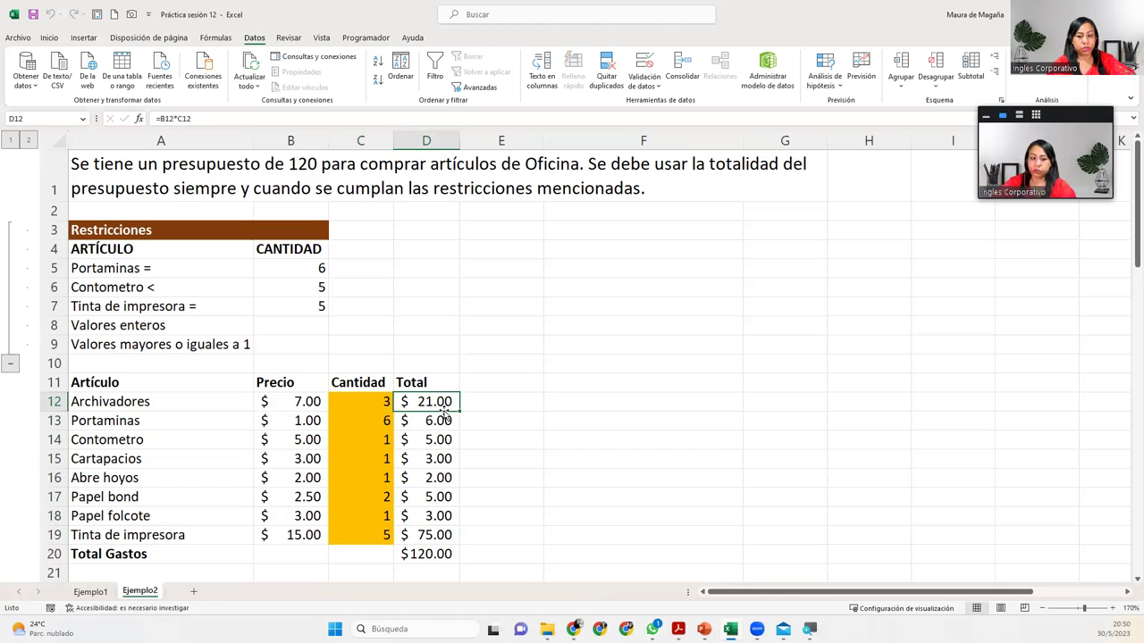
left_click_drag(443, 411, 445, 408)
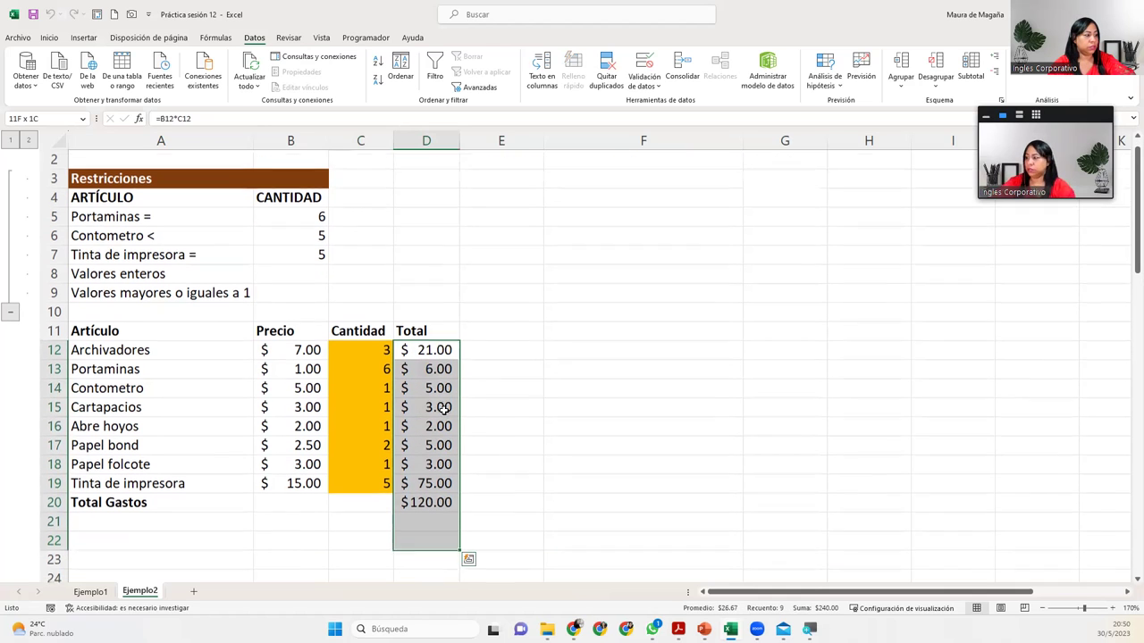
left_click(441, 503)
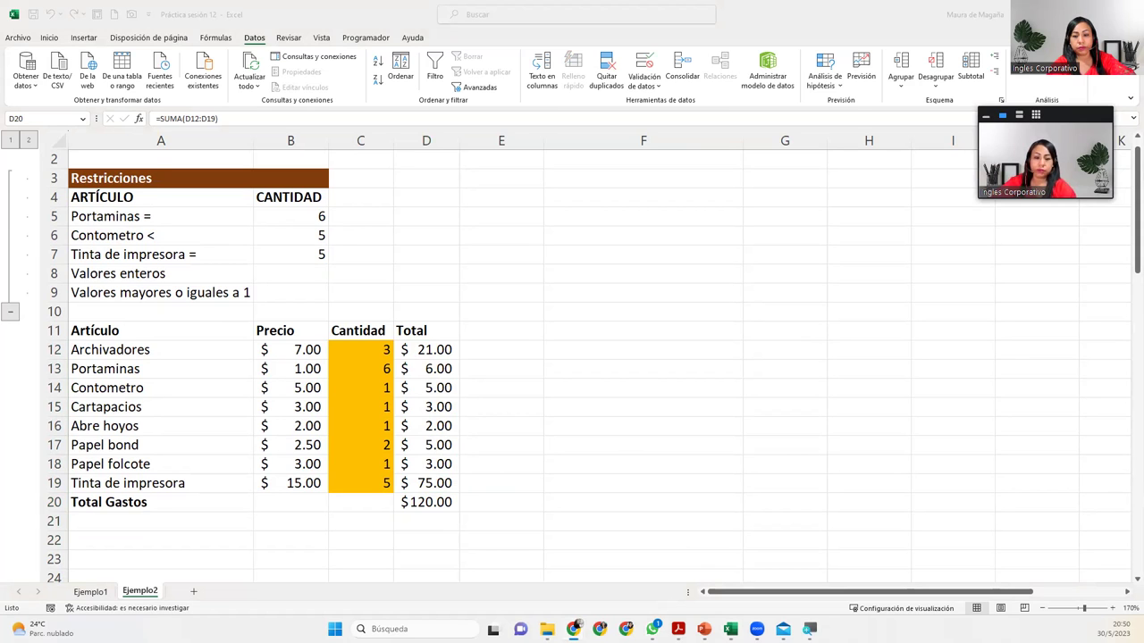
key("alt+Tab")
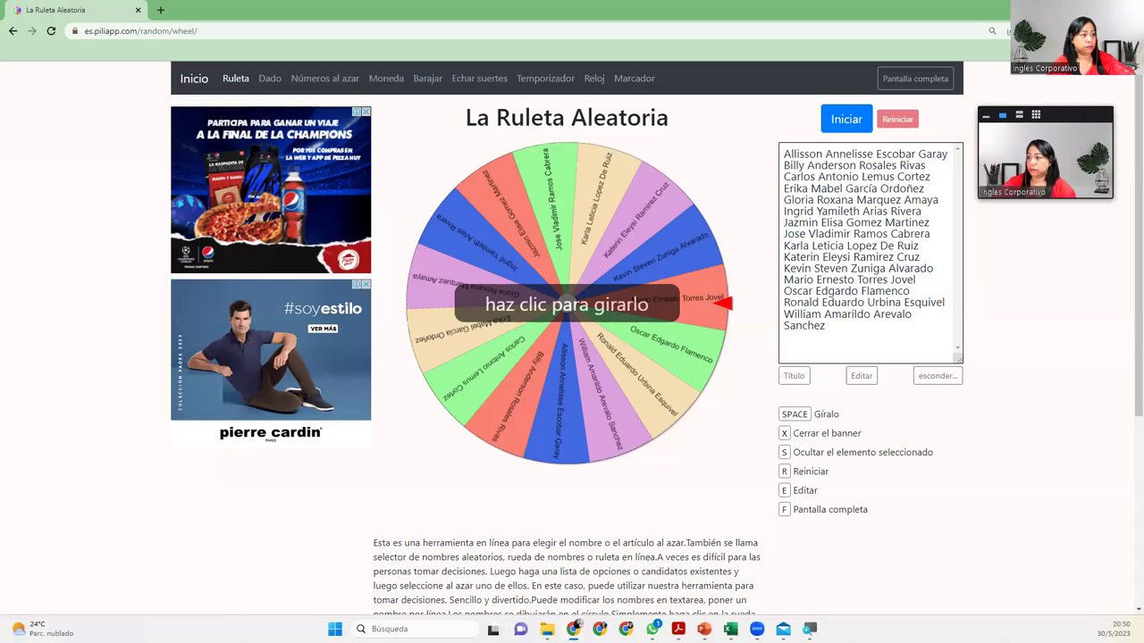
Spin the name wheel to pick a random participant, then go back to the Excel workbook.
key("space")
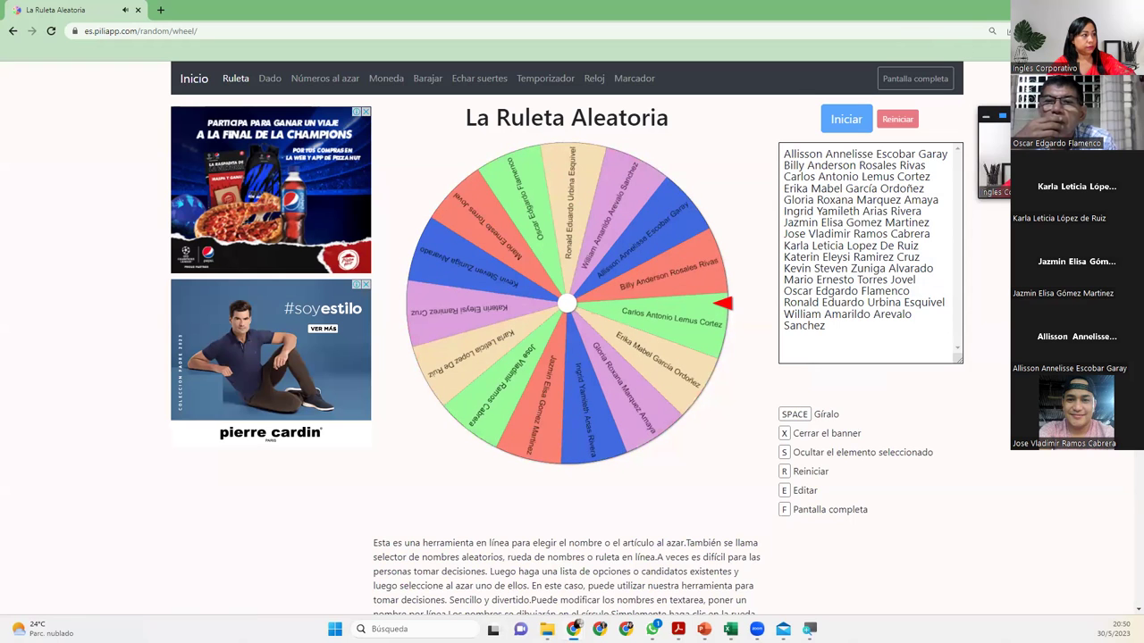
left_click(1002, 114)
left_click(554, 109)
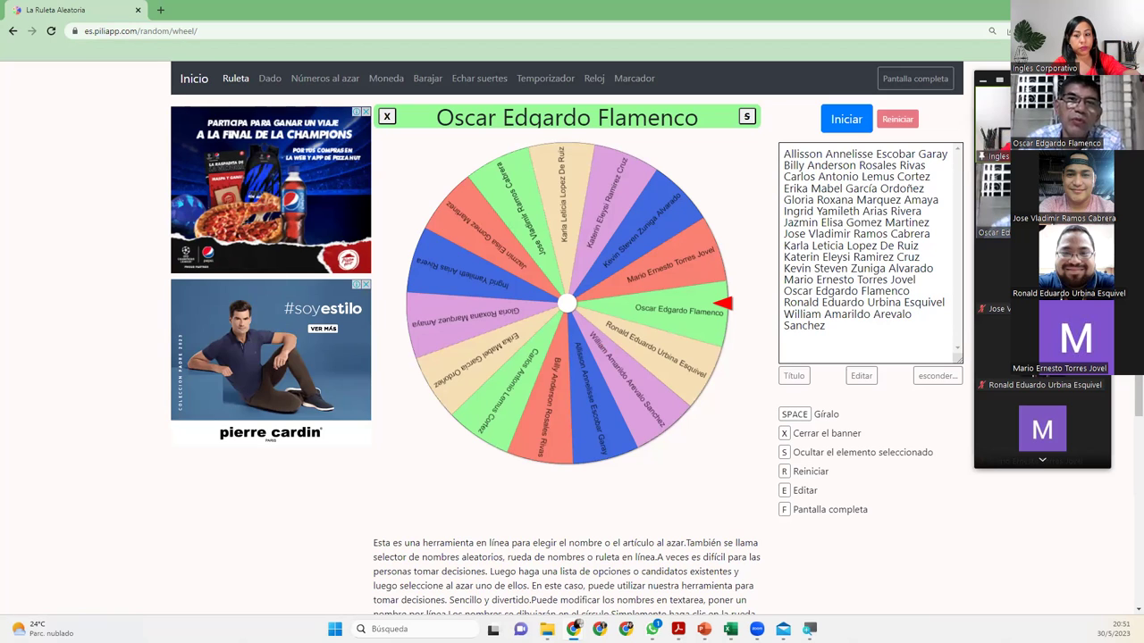
key("alt+Tab")
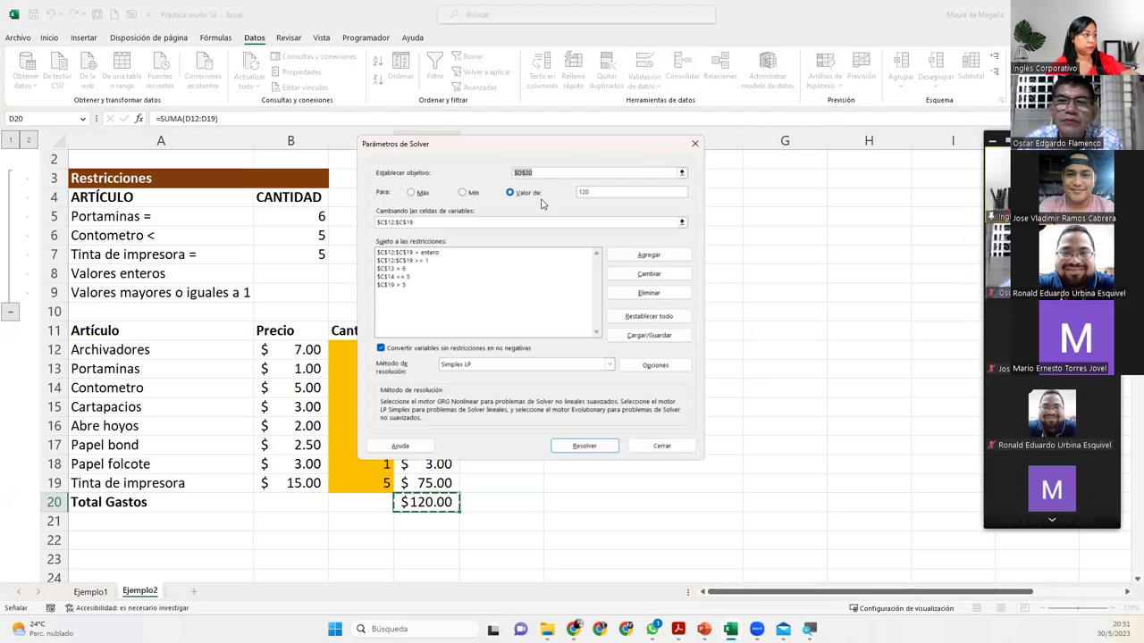
Move Solver Parameters off the quantity column and select the contometro constraint $C$14 <= 5.
left_click_drag(518, 152, 648, 190)
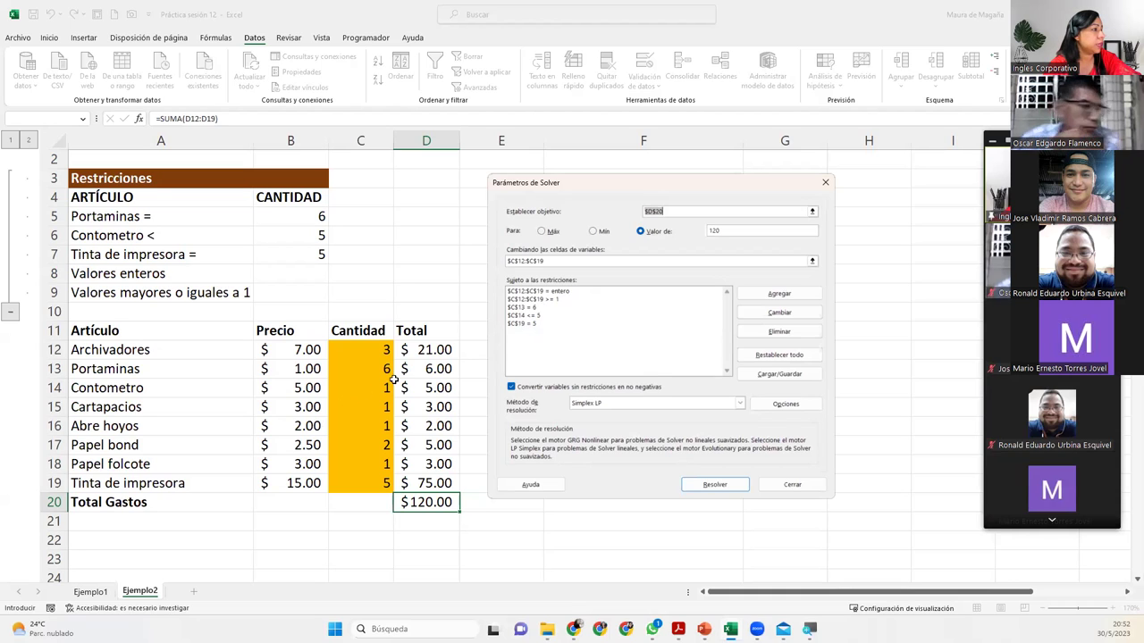
left_click(529, 315)
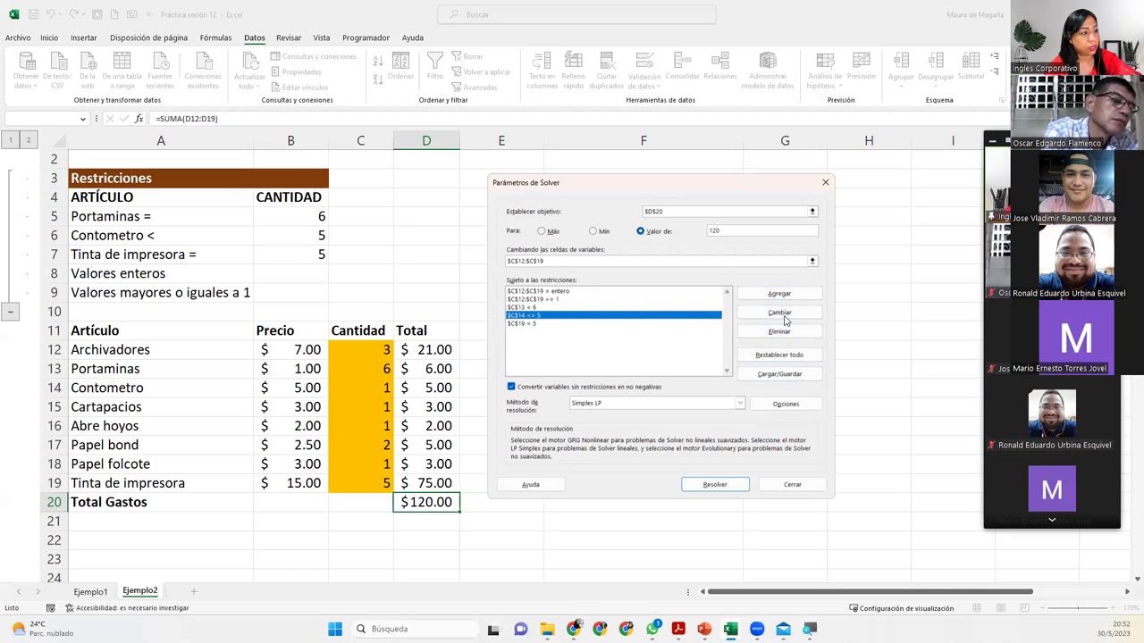
Change the contometro constraint from $C$14 <= 5 to $C$14 = 2.
left_click(781, 313)
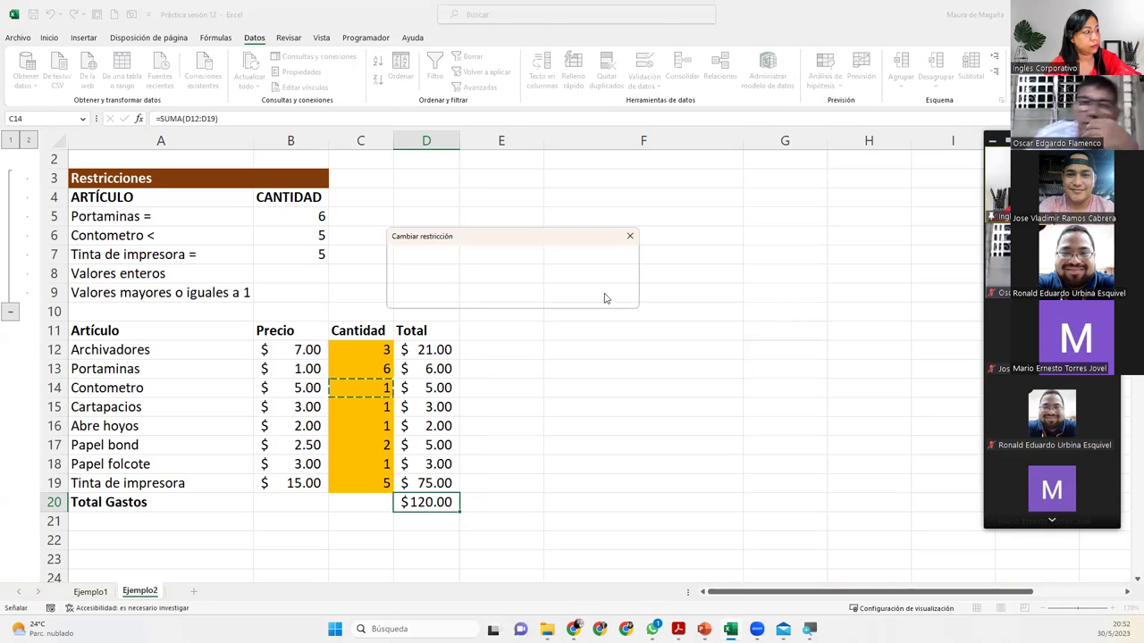
left_click(527, 274)
left_click(511, 293)
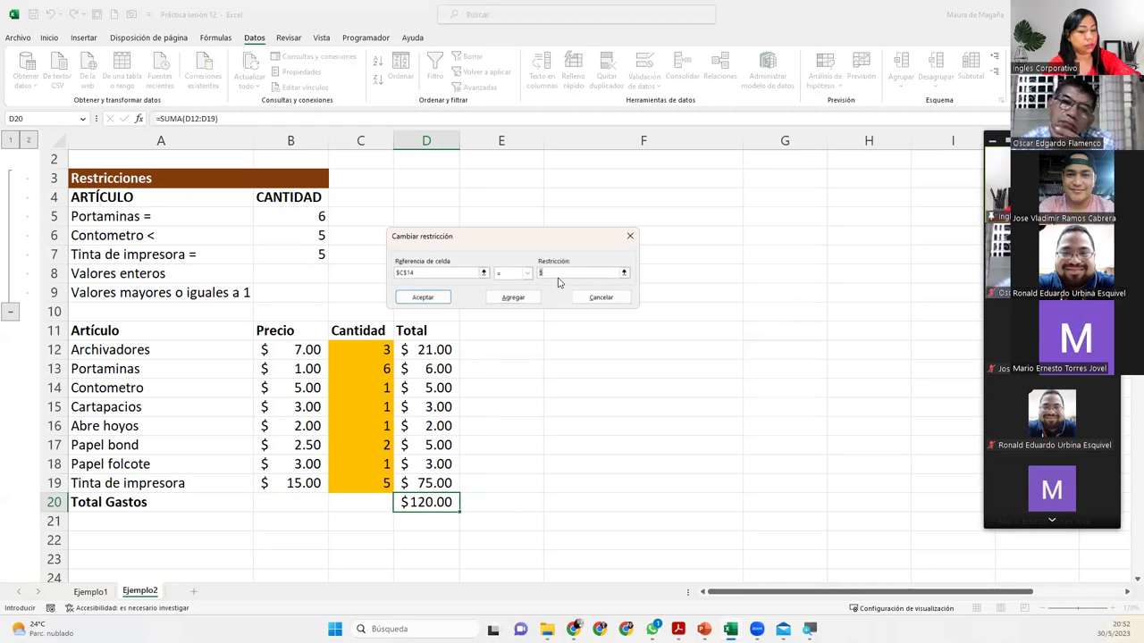
type("2")
left_click(436, 302)
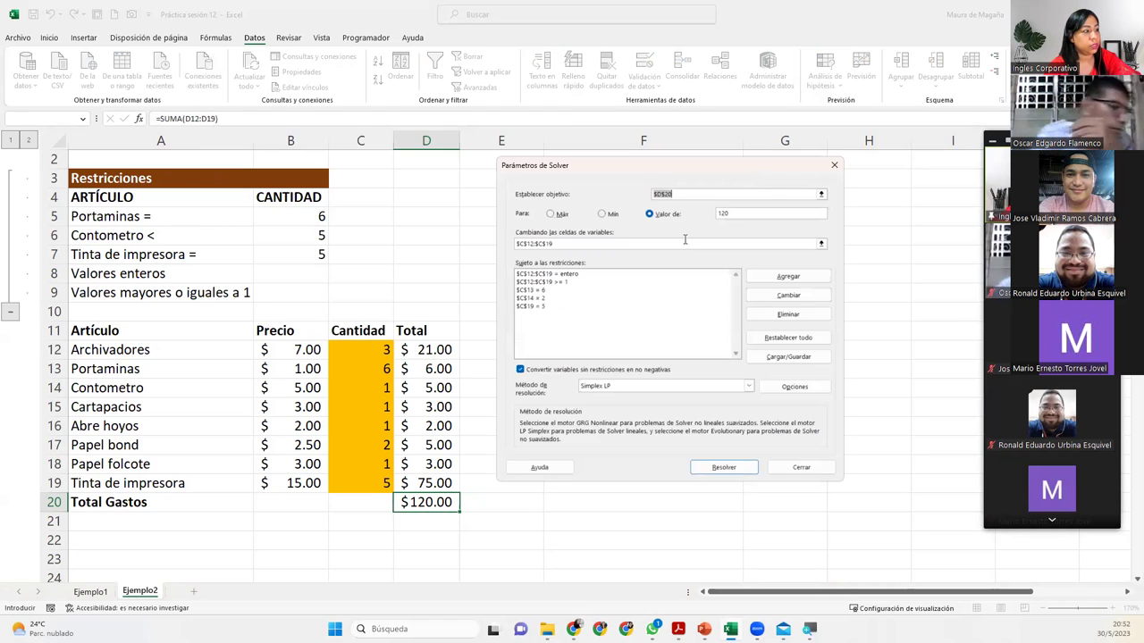
Re-solve and keep the result: 2 Contometro, 1 Archivadores, 4 Papel folcote, total still $120.00.
left_click(715, 467)
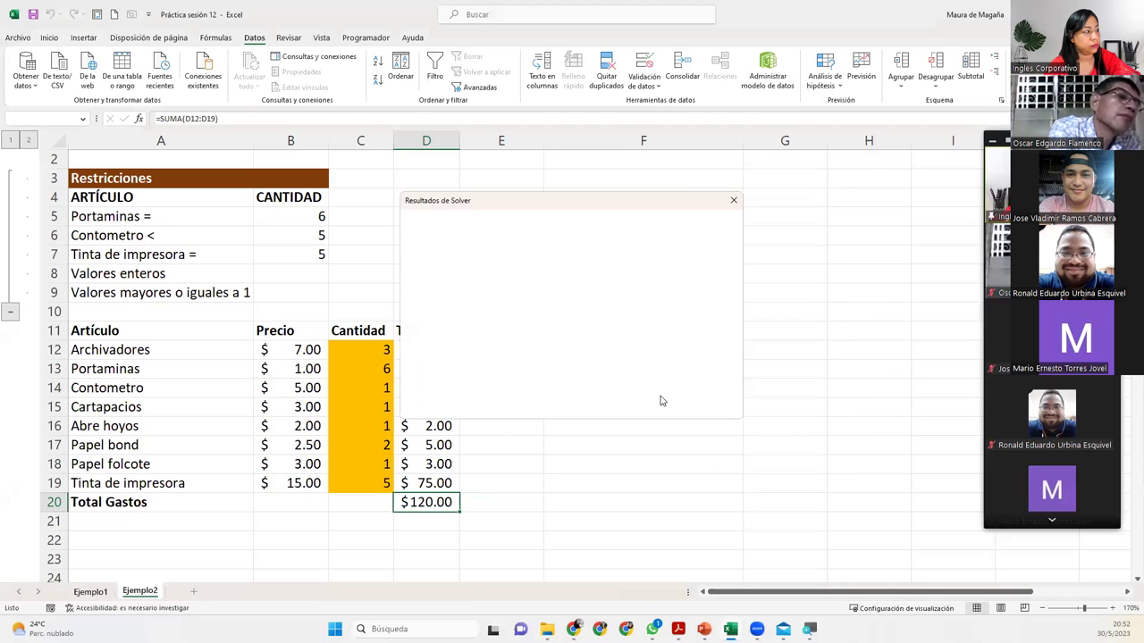
left_click(447, 334)
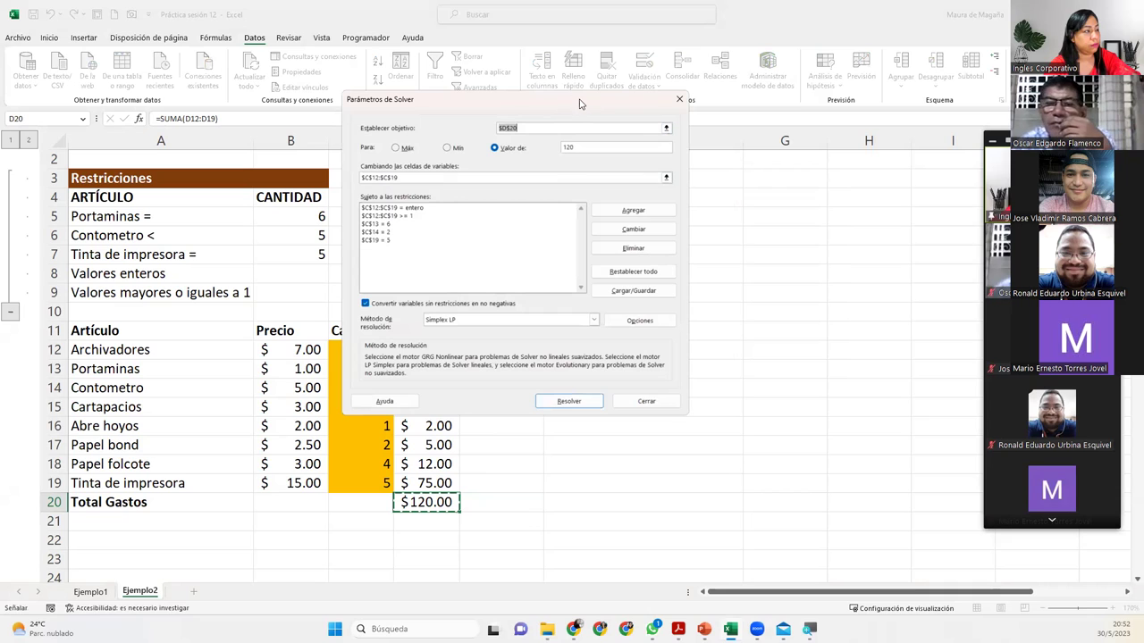
left_click_drag(579, 104, 729, 201)
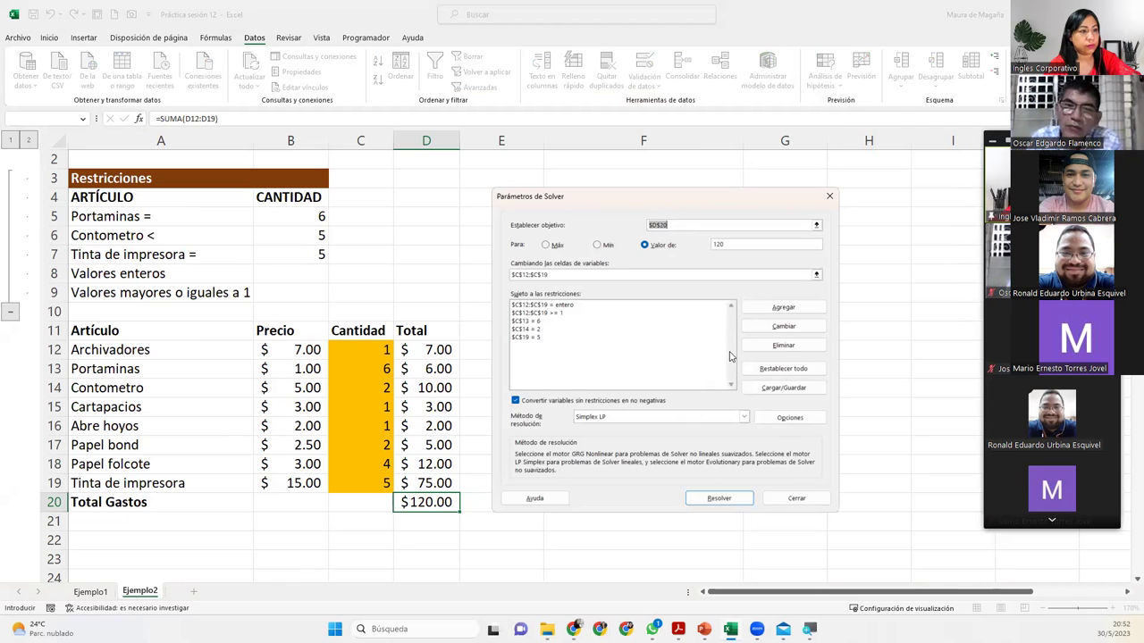
left_click(560, 306)
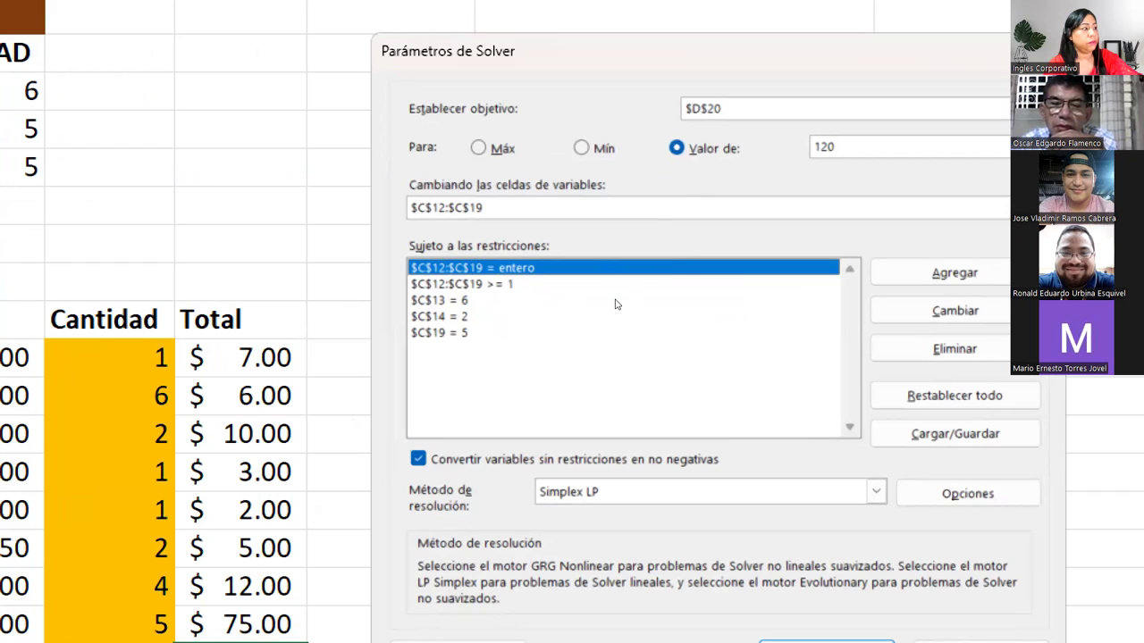
left_click(529, 336)
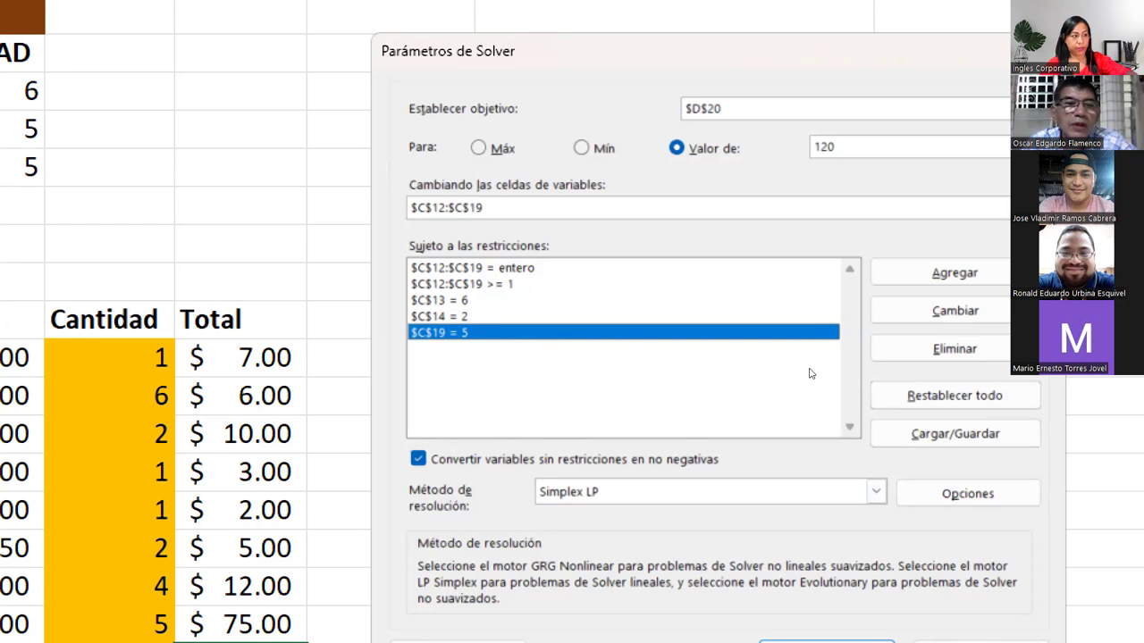
left_click(734, 232)
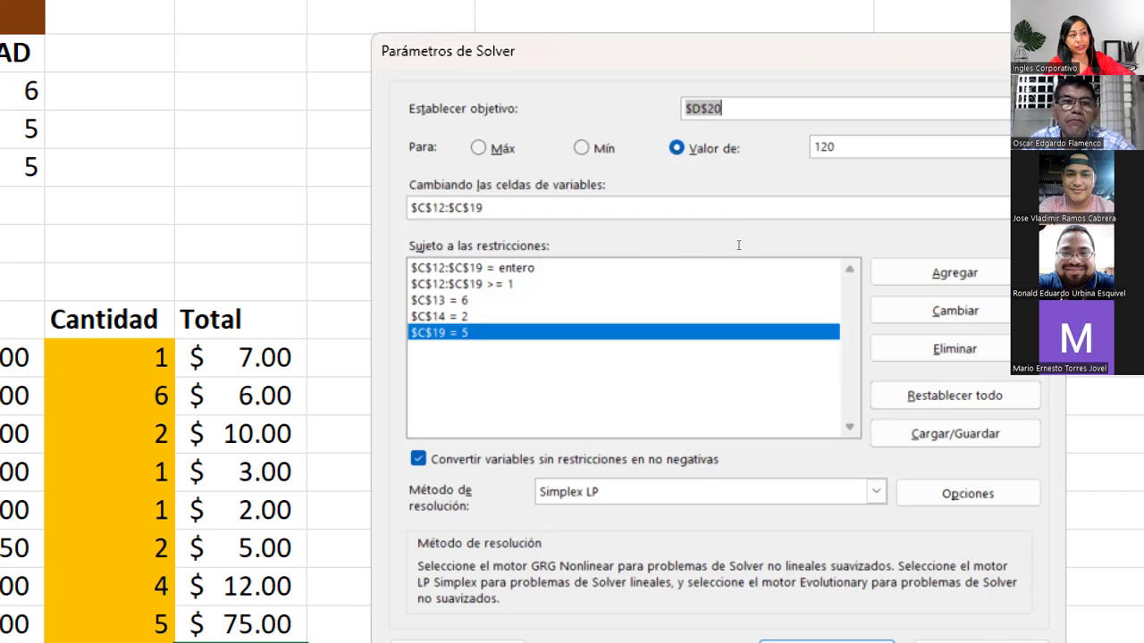
key("Tab")
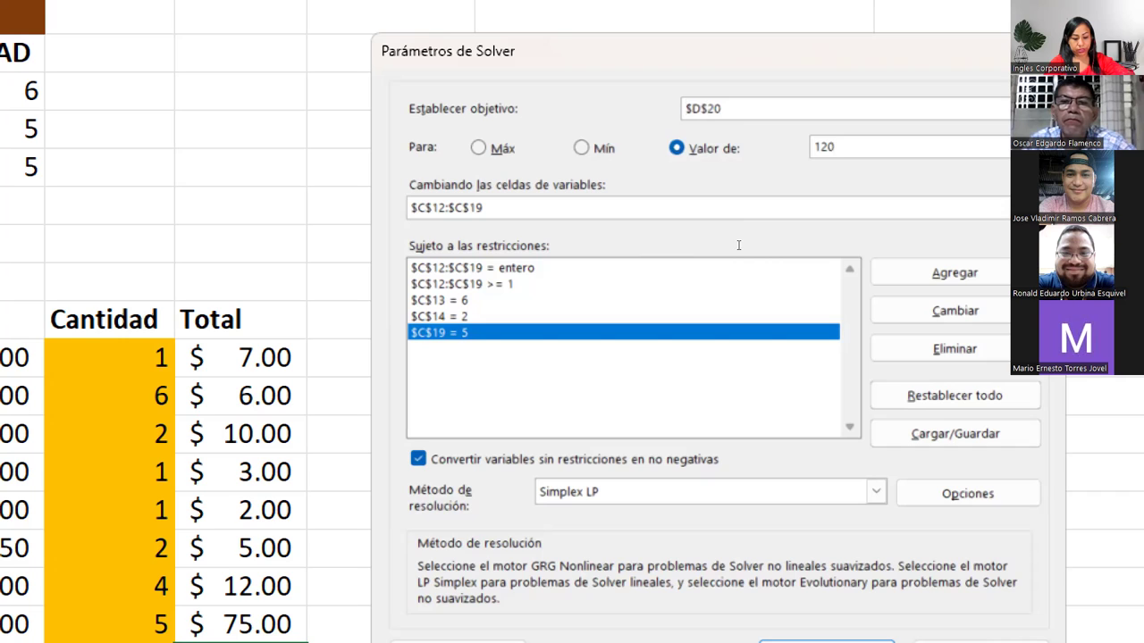
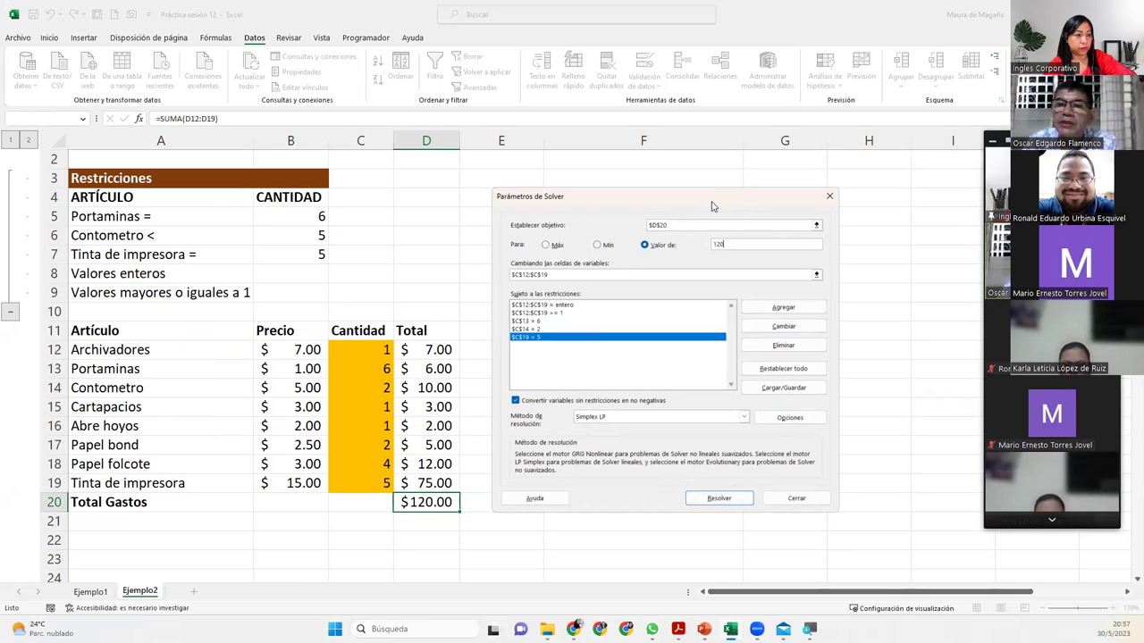
Move the Solver Parameters dialog aside and bring the La Ruleta Aleatoria name wheel forward in Chrome.
left_click_drag(713, 207, 803, 206)
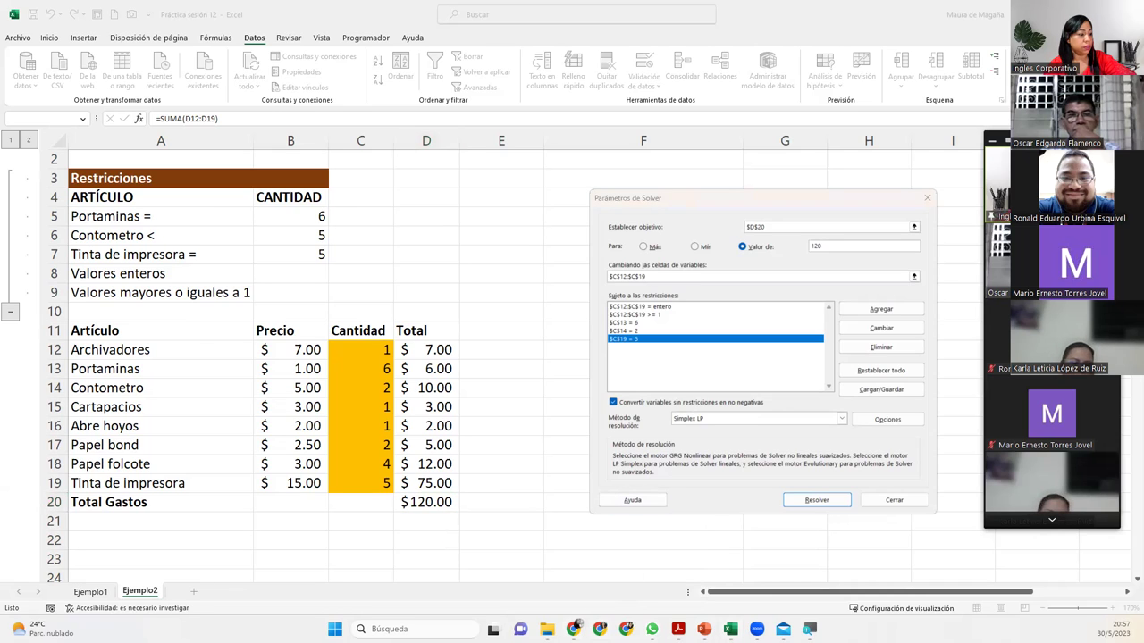
mouse_move(573, 629)
left_click(615, 586)
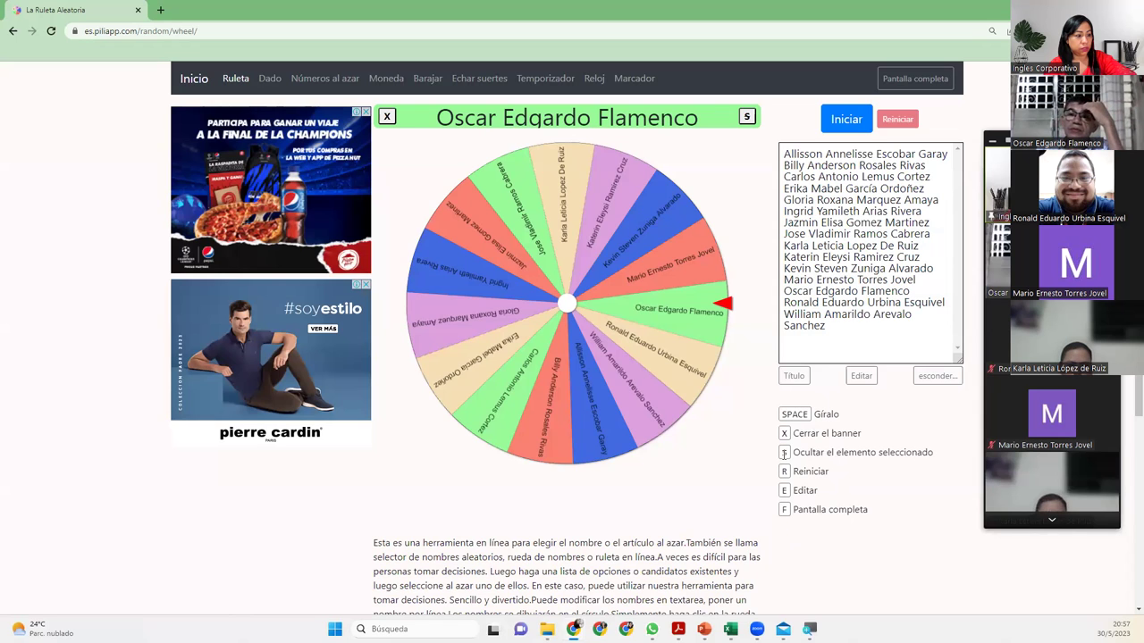
Remove the previous winner from La Ruleta Aleatoria and spin the wheel for a new pick.
key("s")
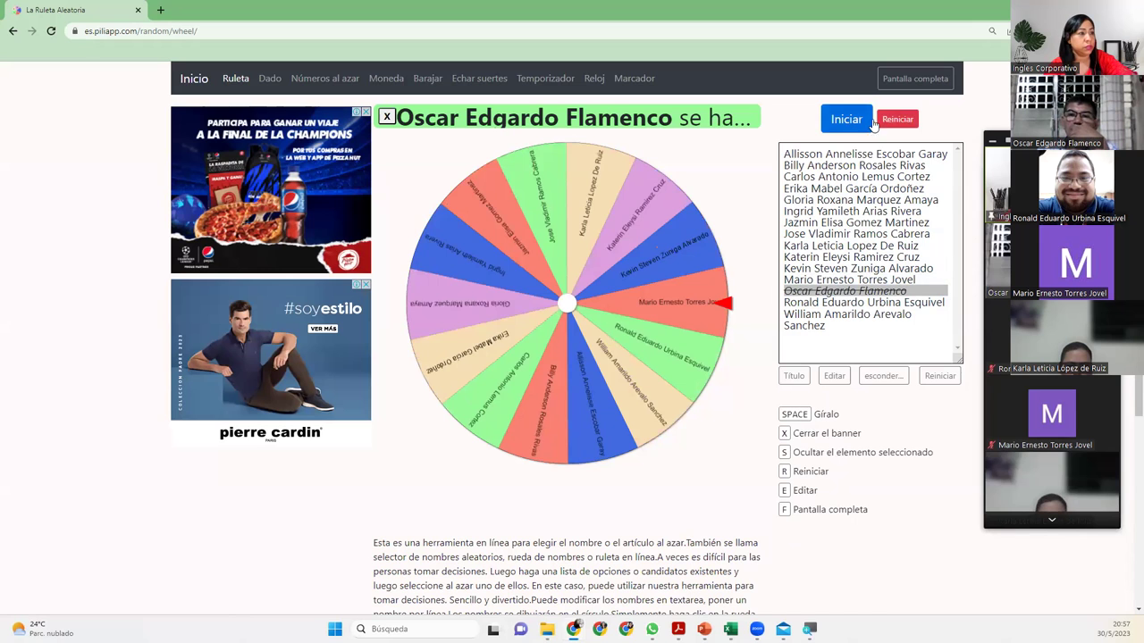
key("space")
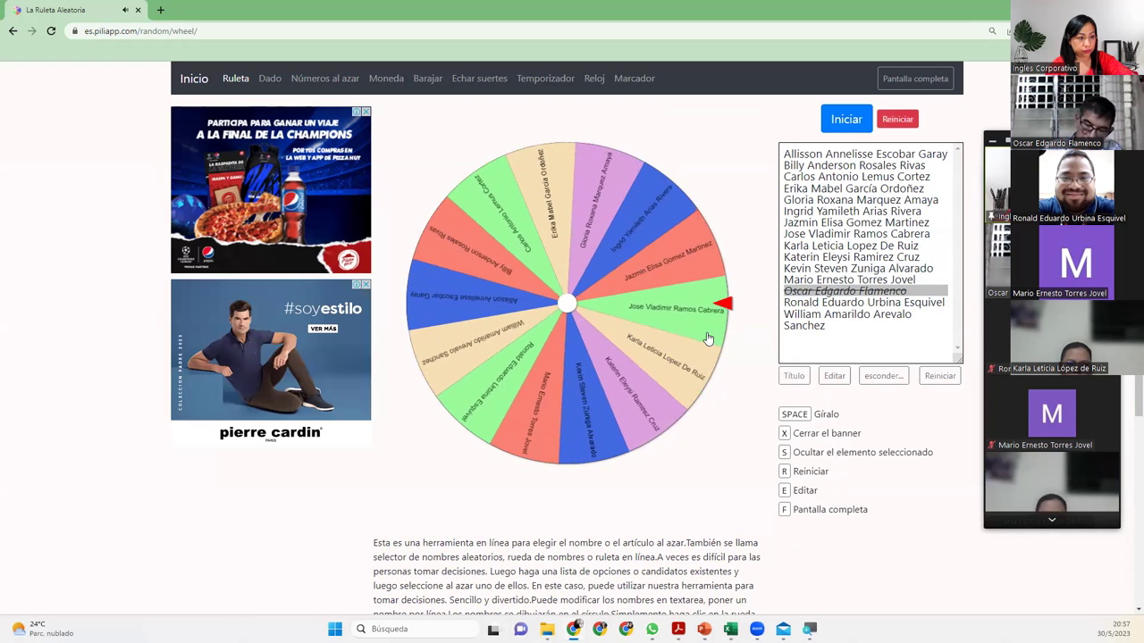
left_click(1050, 523)
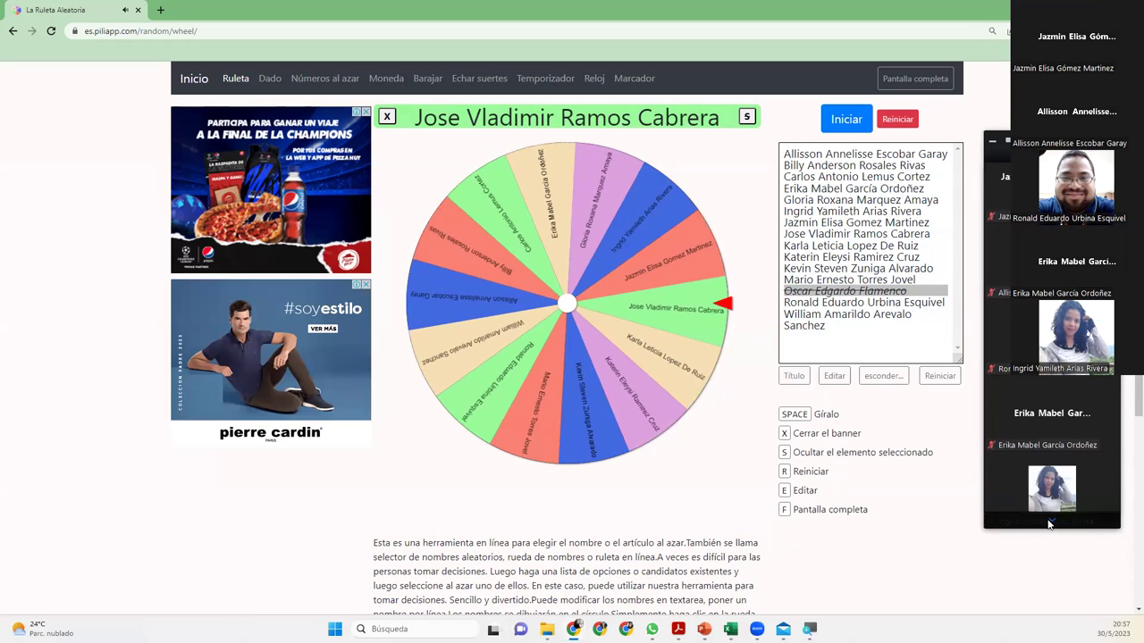
left_click(1050, 522)
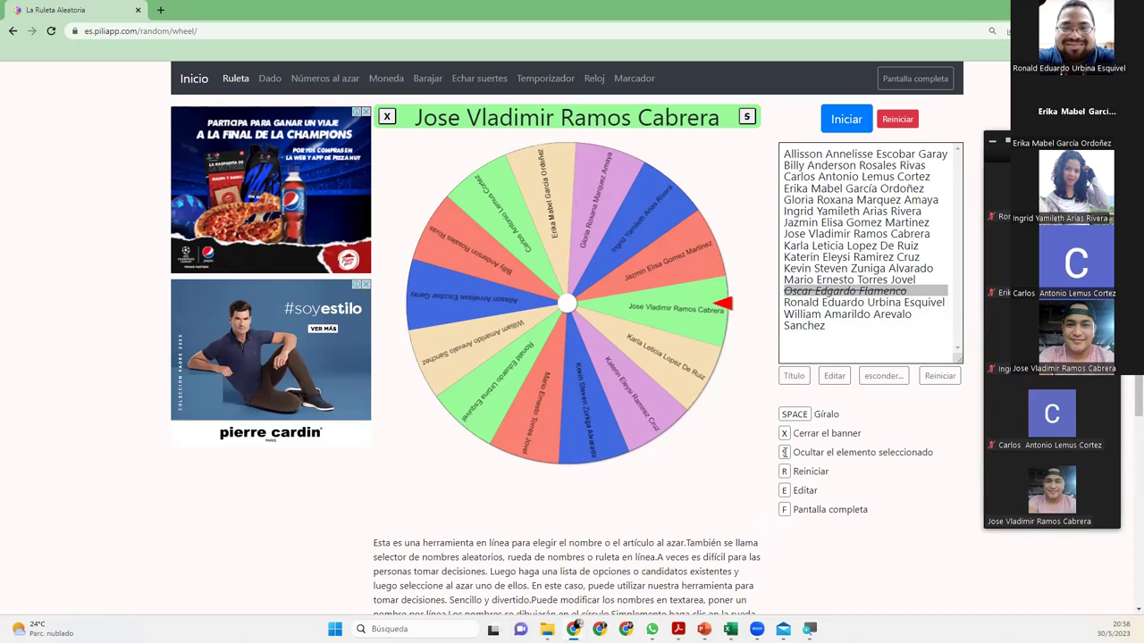
Strike the latest winner from the wheel, spin for another participant, then return to Excel's Solver.
key("s")
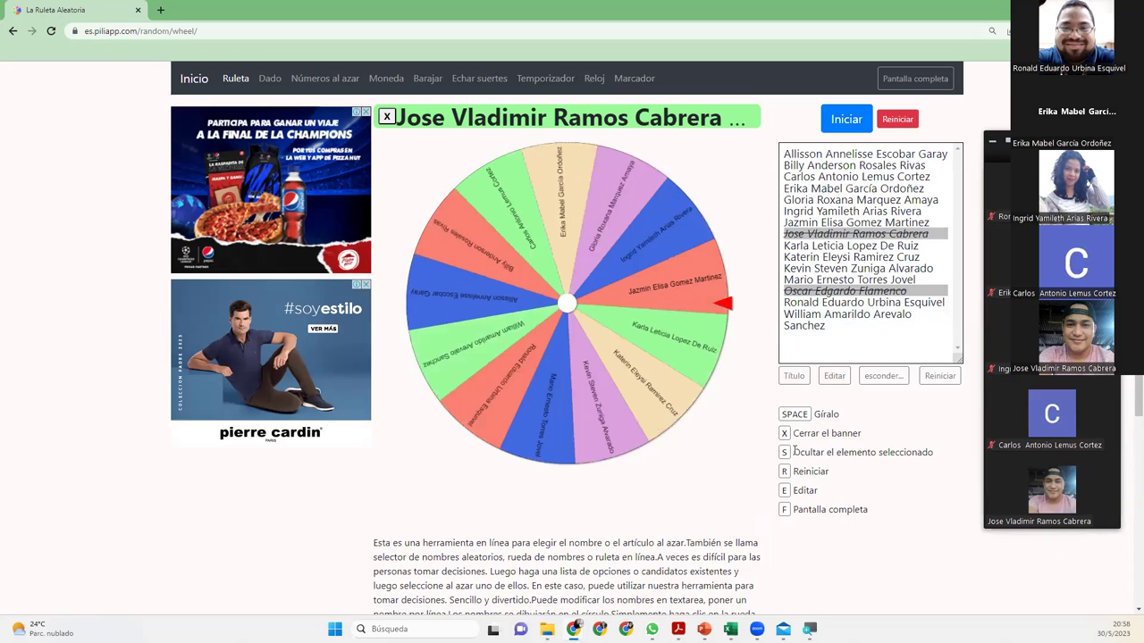
key("space")
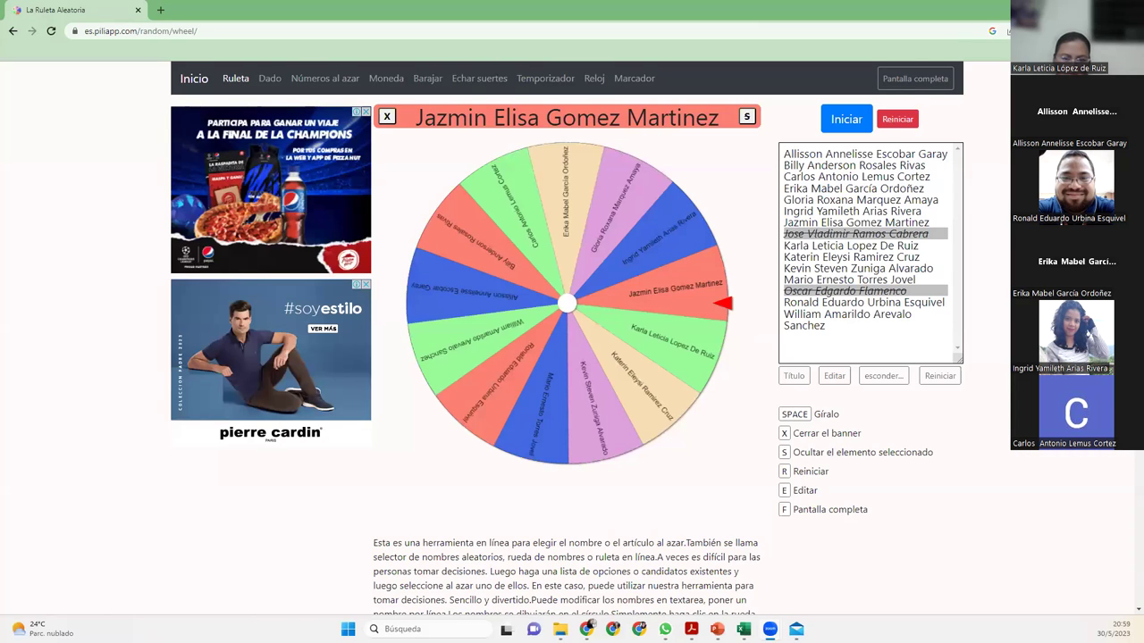
left_click(585, 629)
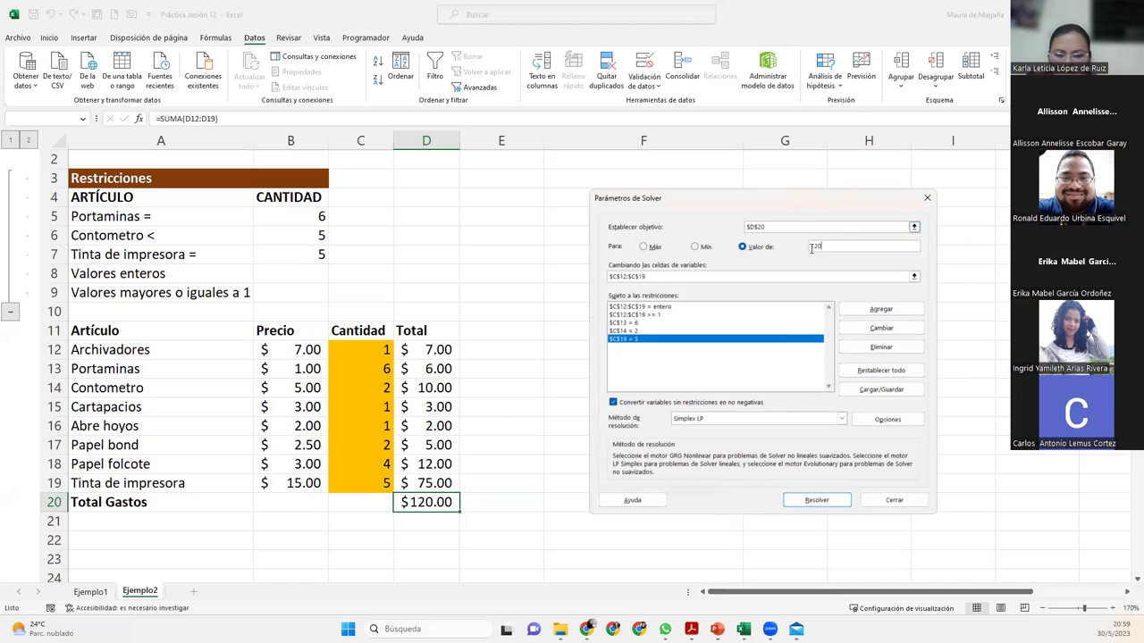
Close Solver Parameters without solving, select the Portaminas quantity in C13, and advance the slides.
left_click(926, 198)
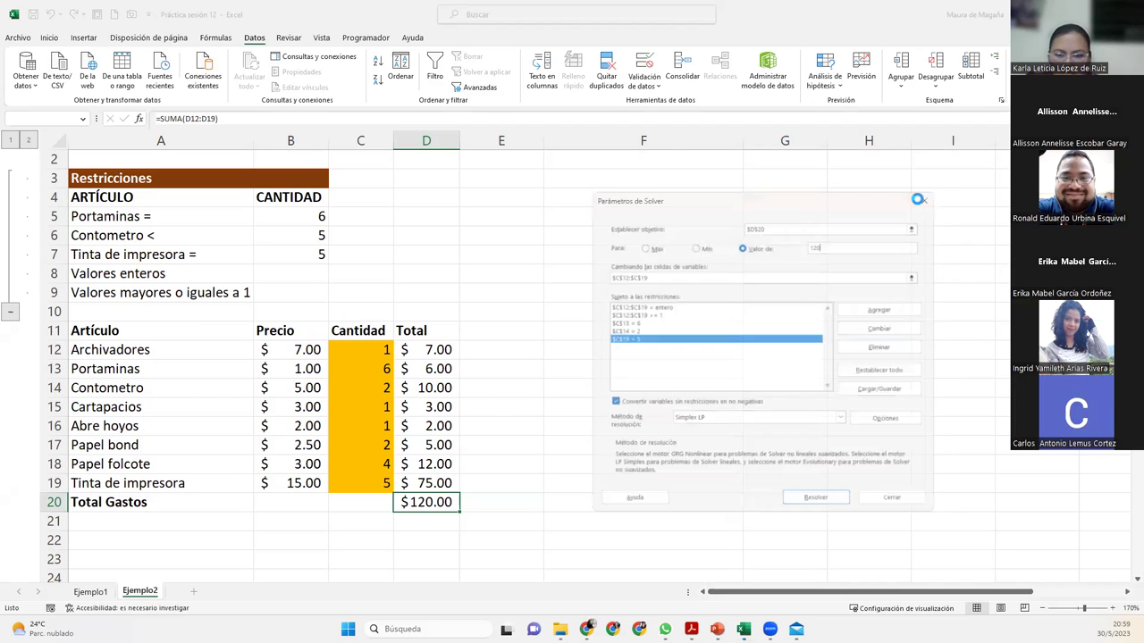
left_click(389, 369)
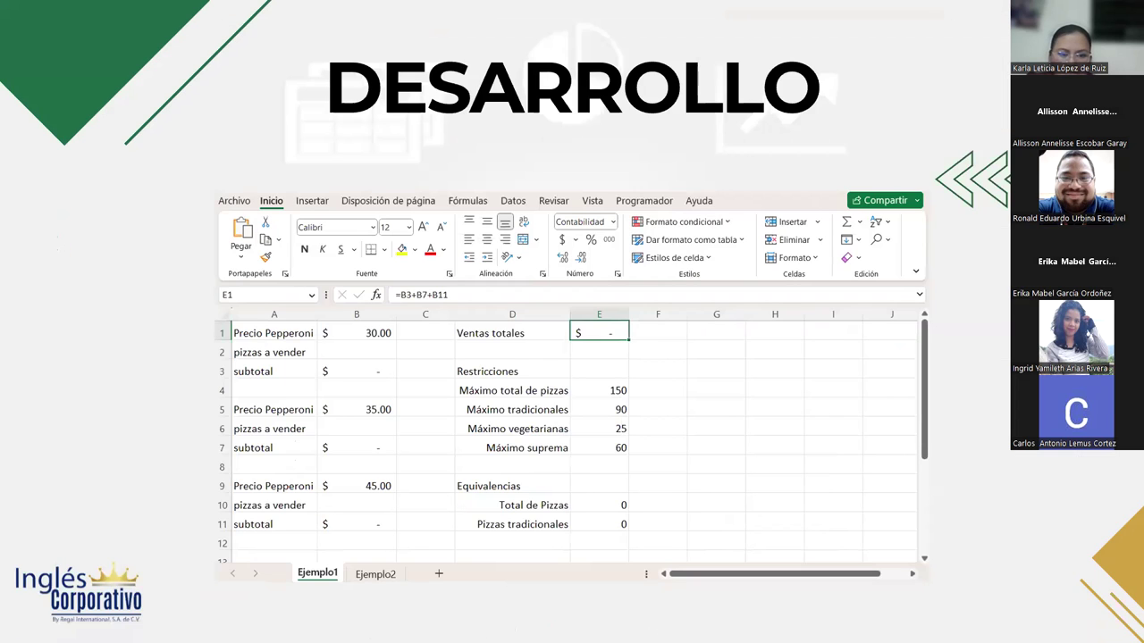
key("Right")
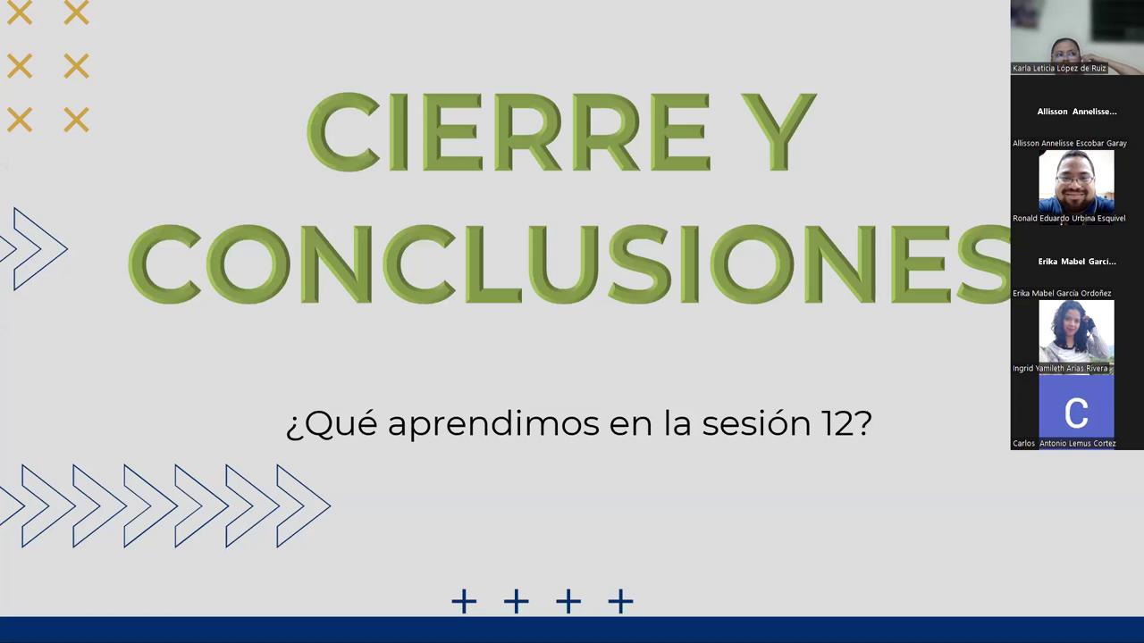